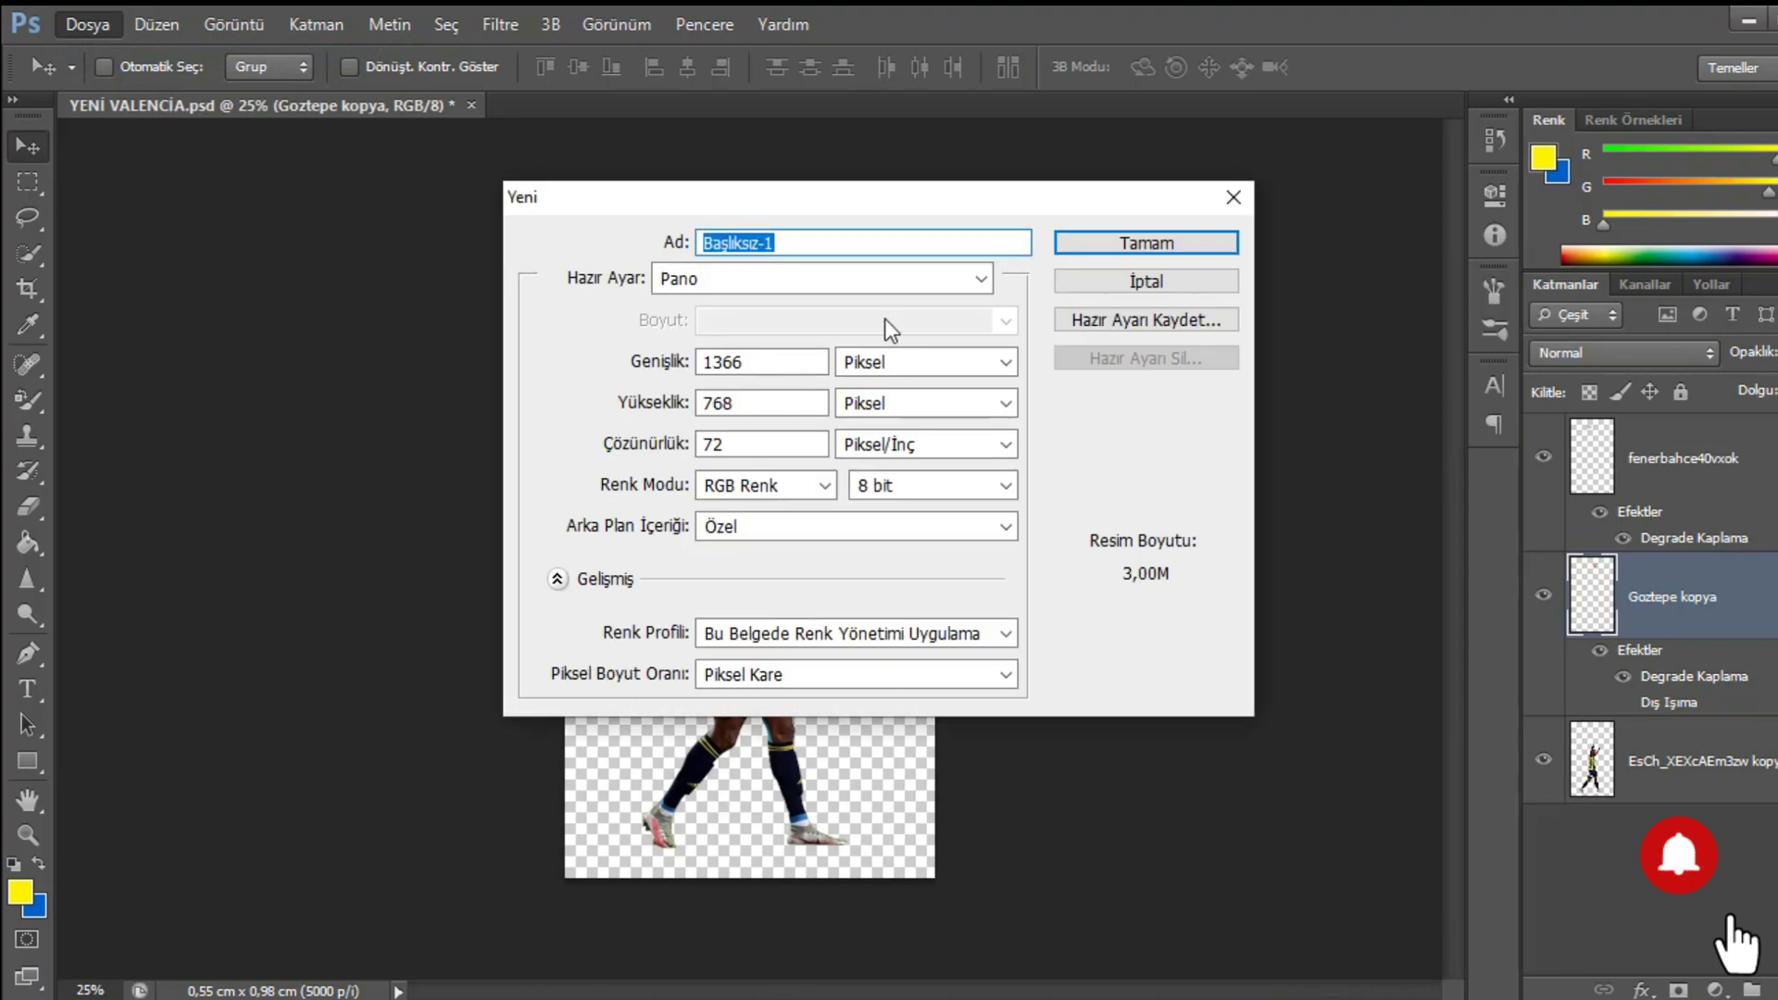
- Create a new document 1080 pixels wide and 1920 pixels high at a resolution of 300 pixels per inch
double_click(775, 371)
key("BackSpace")
type("10")
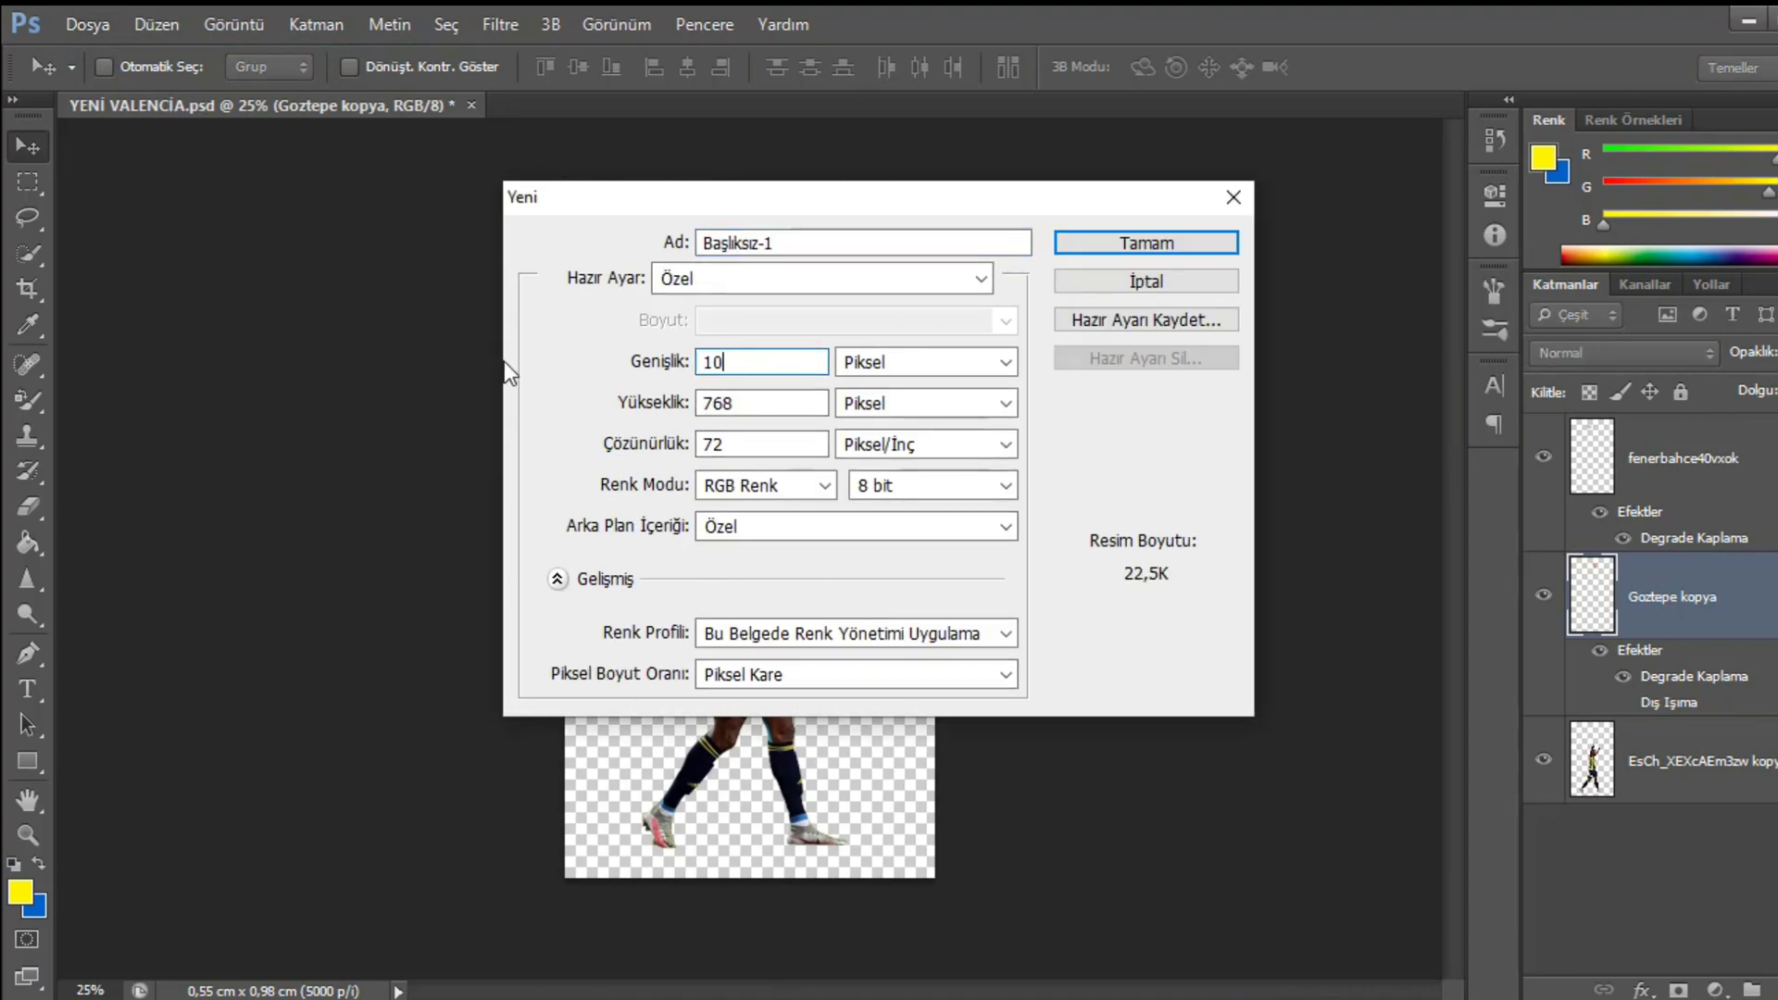
type("7")
key("BackSpace")
type("80")
key("BackSpace")
type("1")
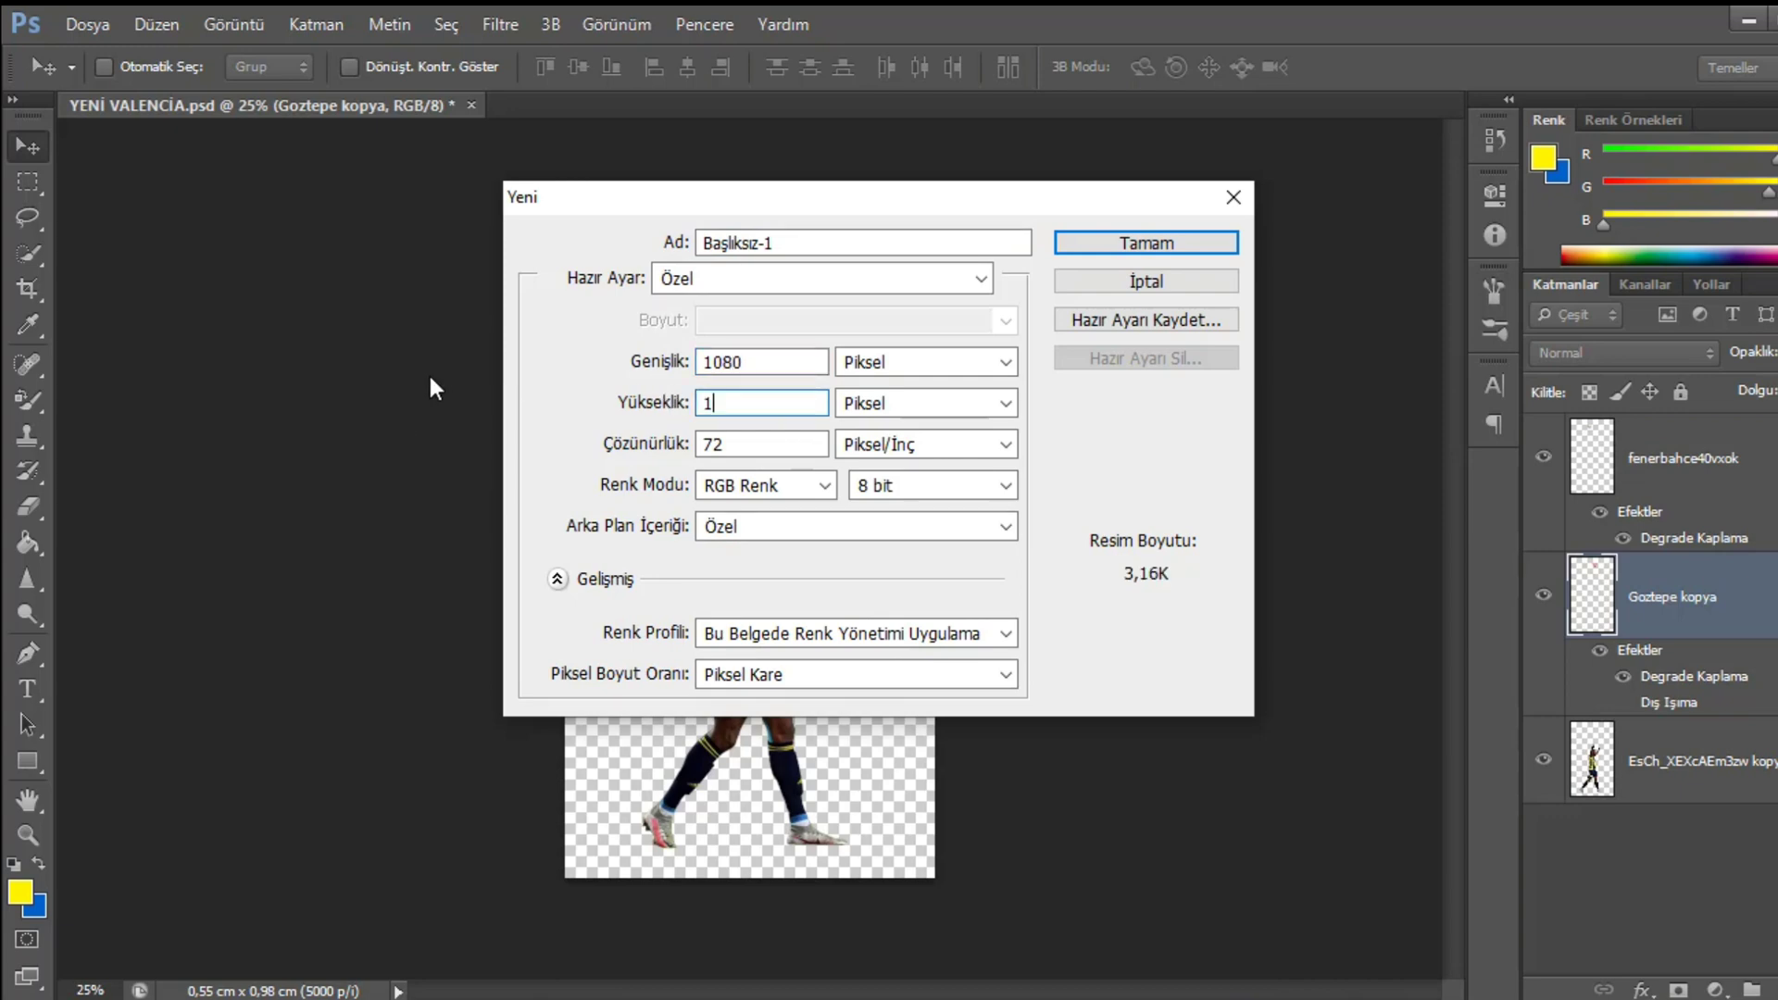
type("920")
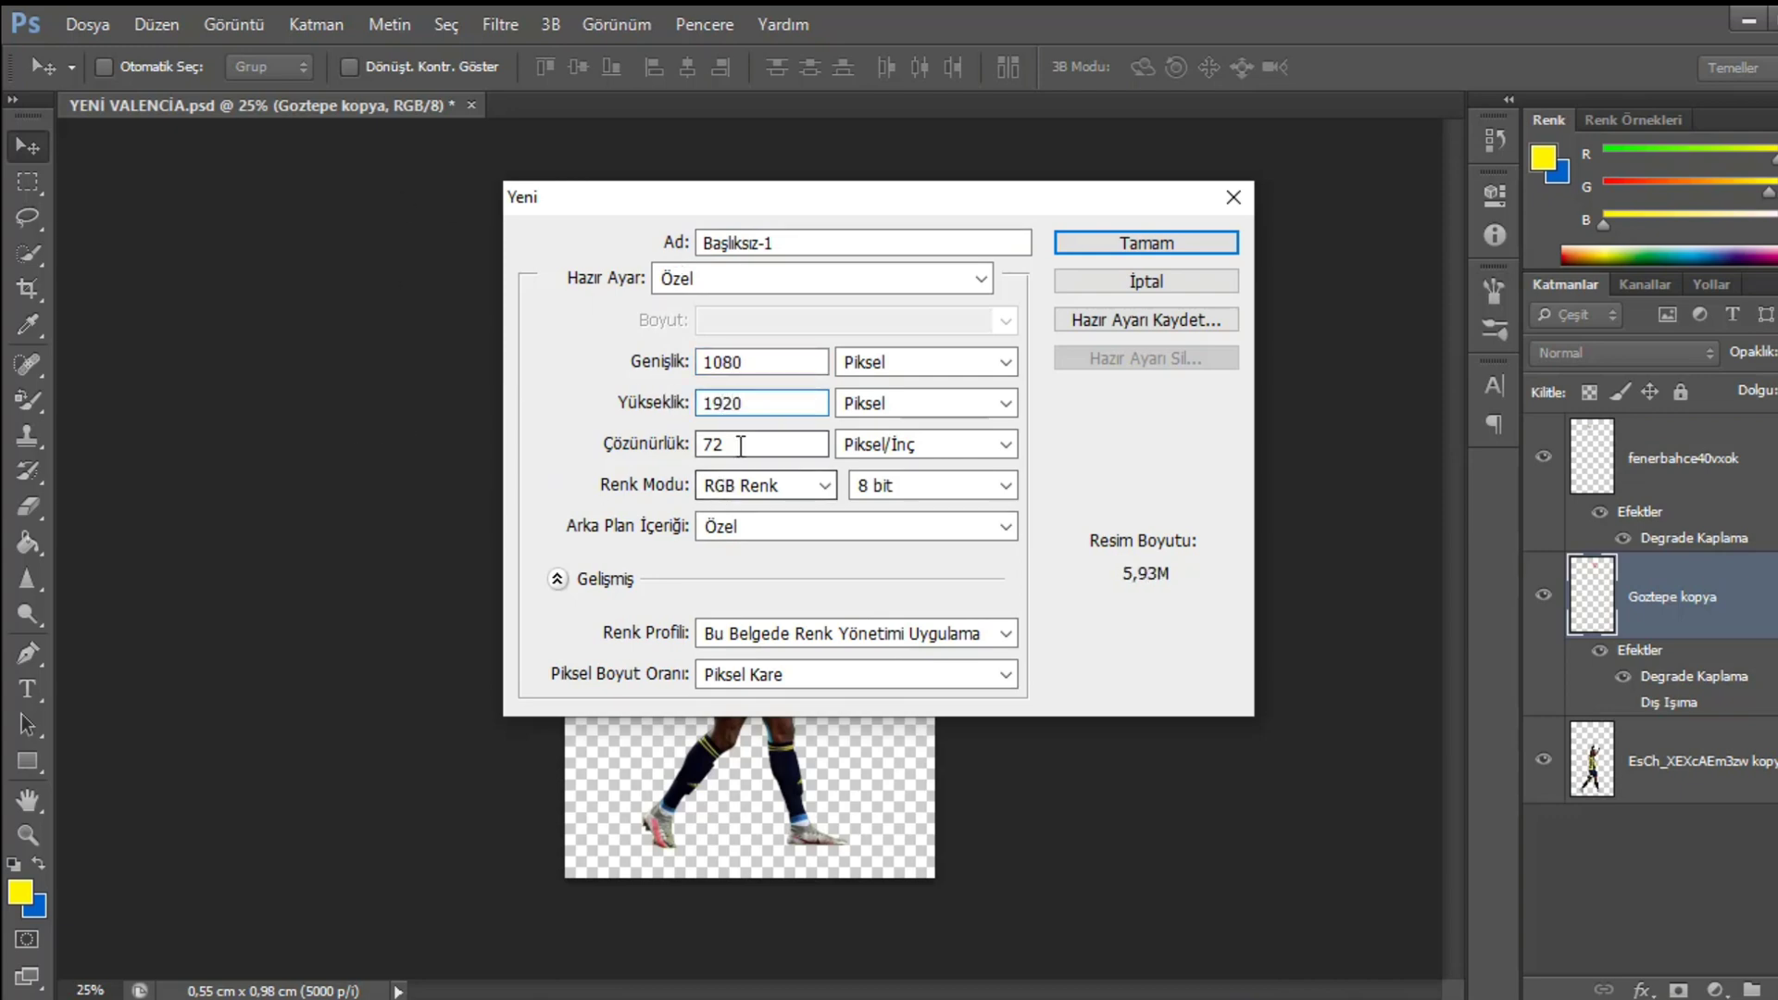
type("300")
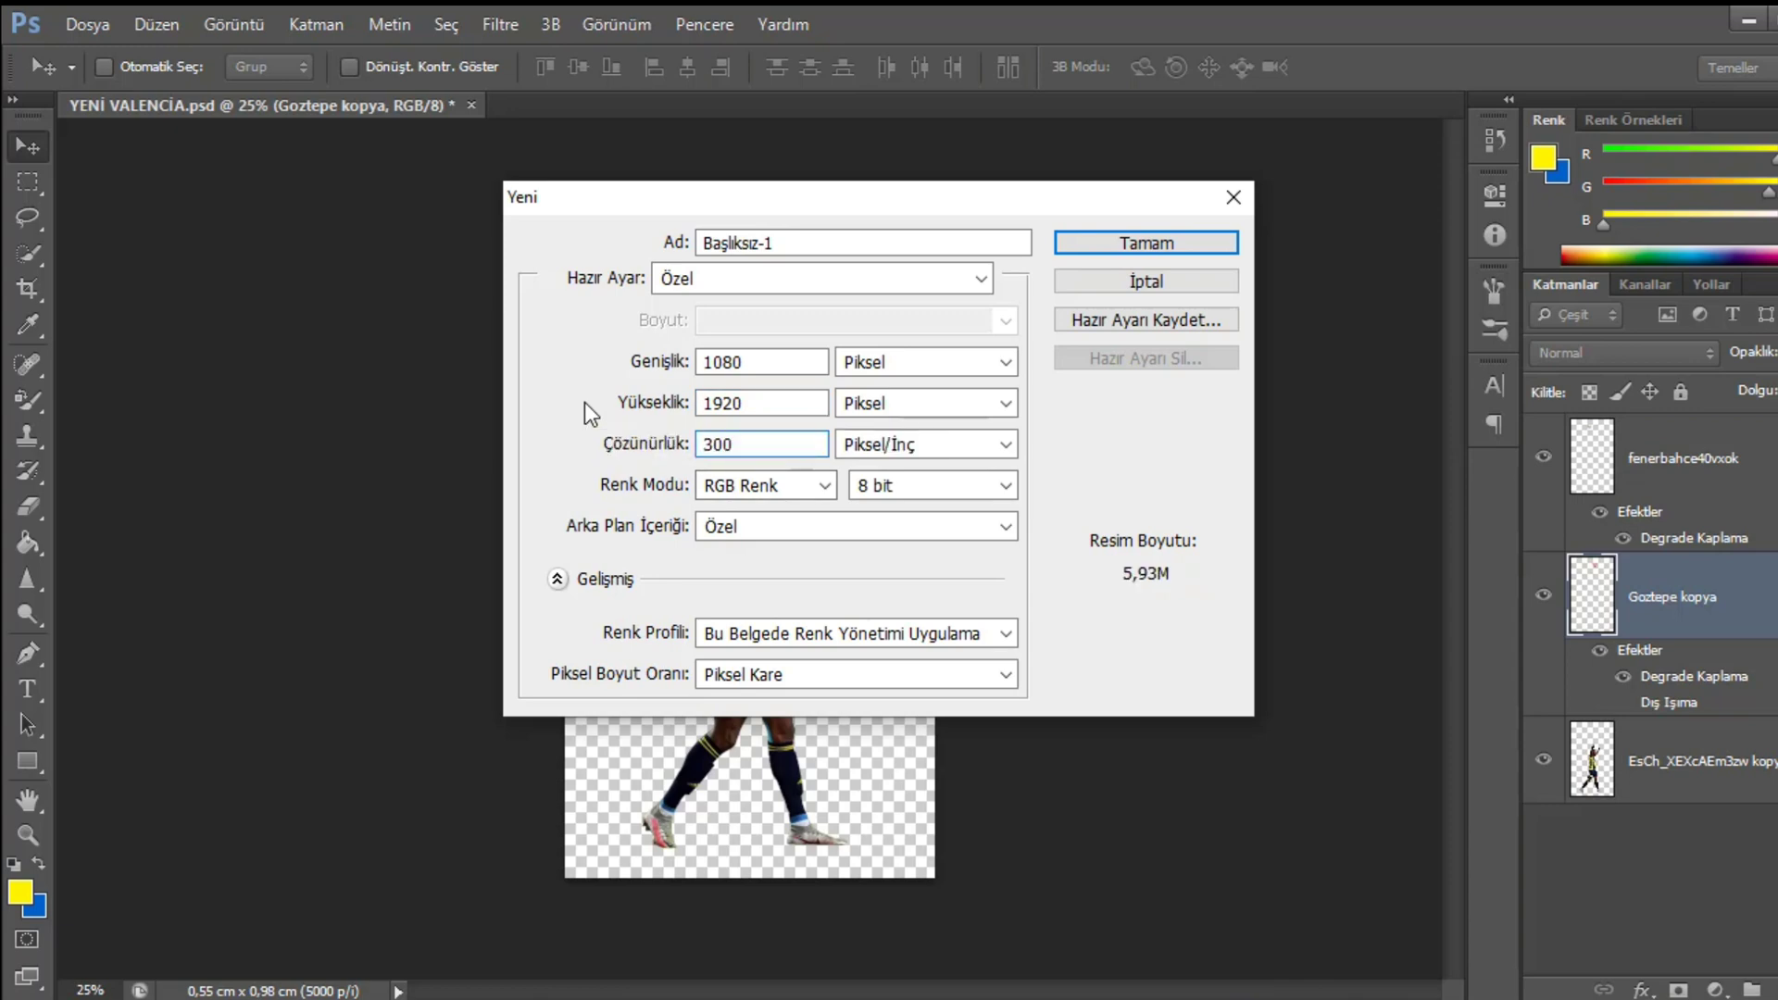
key("Return")
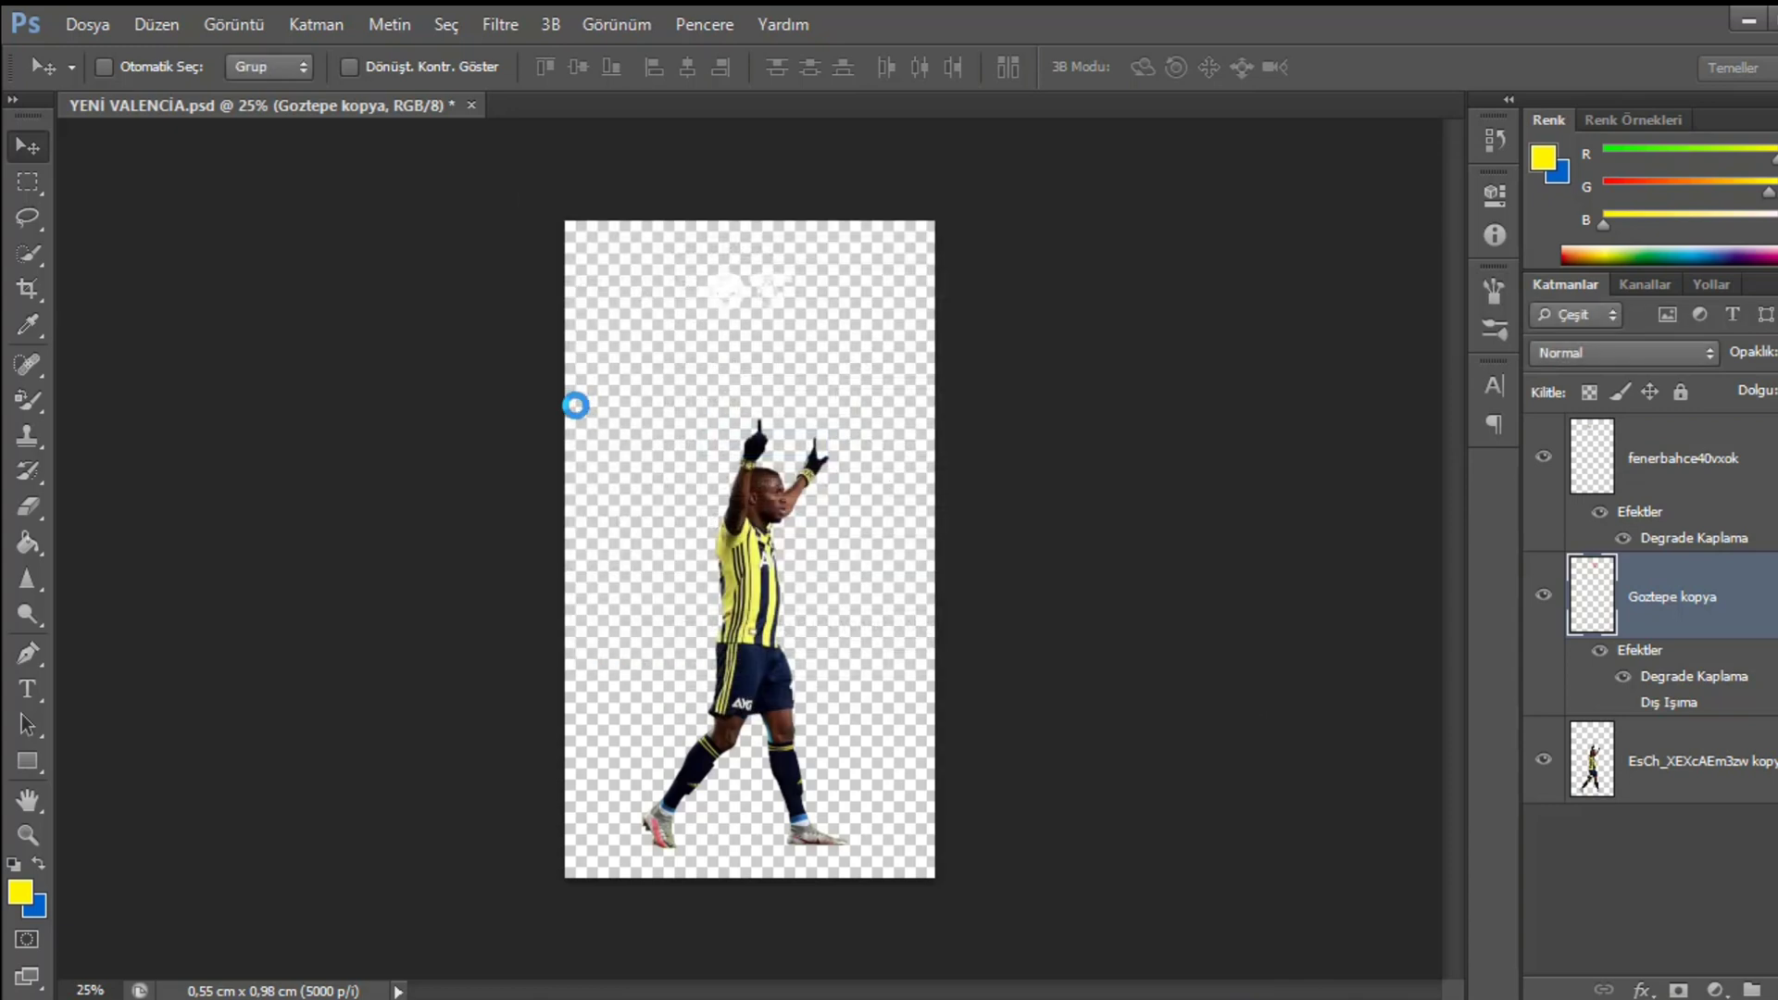
- Place the stadium pitch image 26 from the desktop into the new document
left_click(67, 28)
left_click(172, 470)
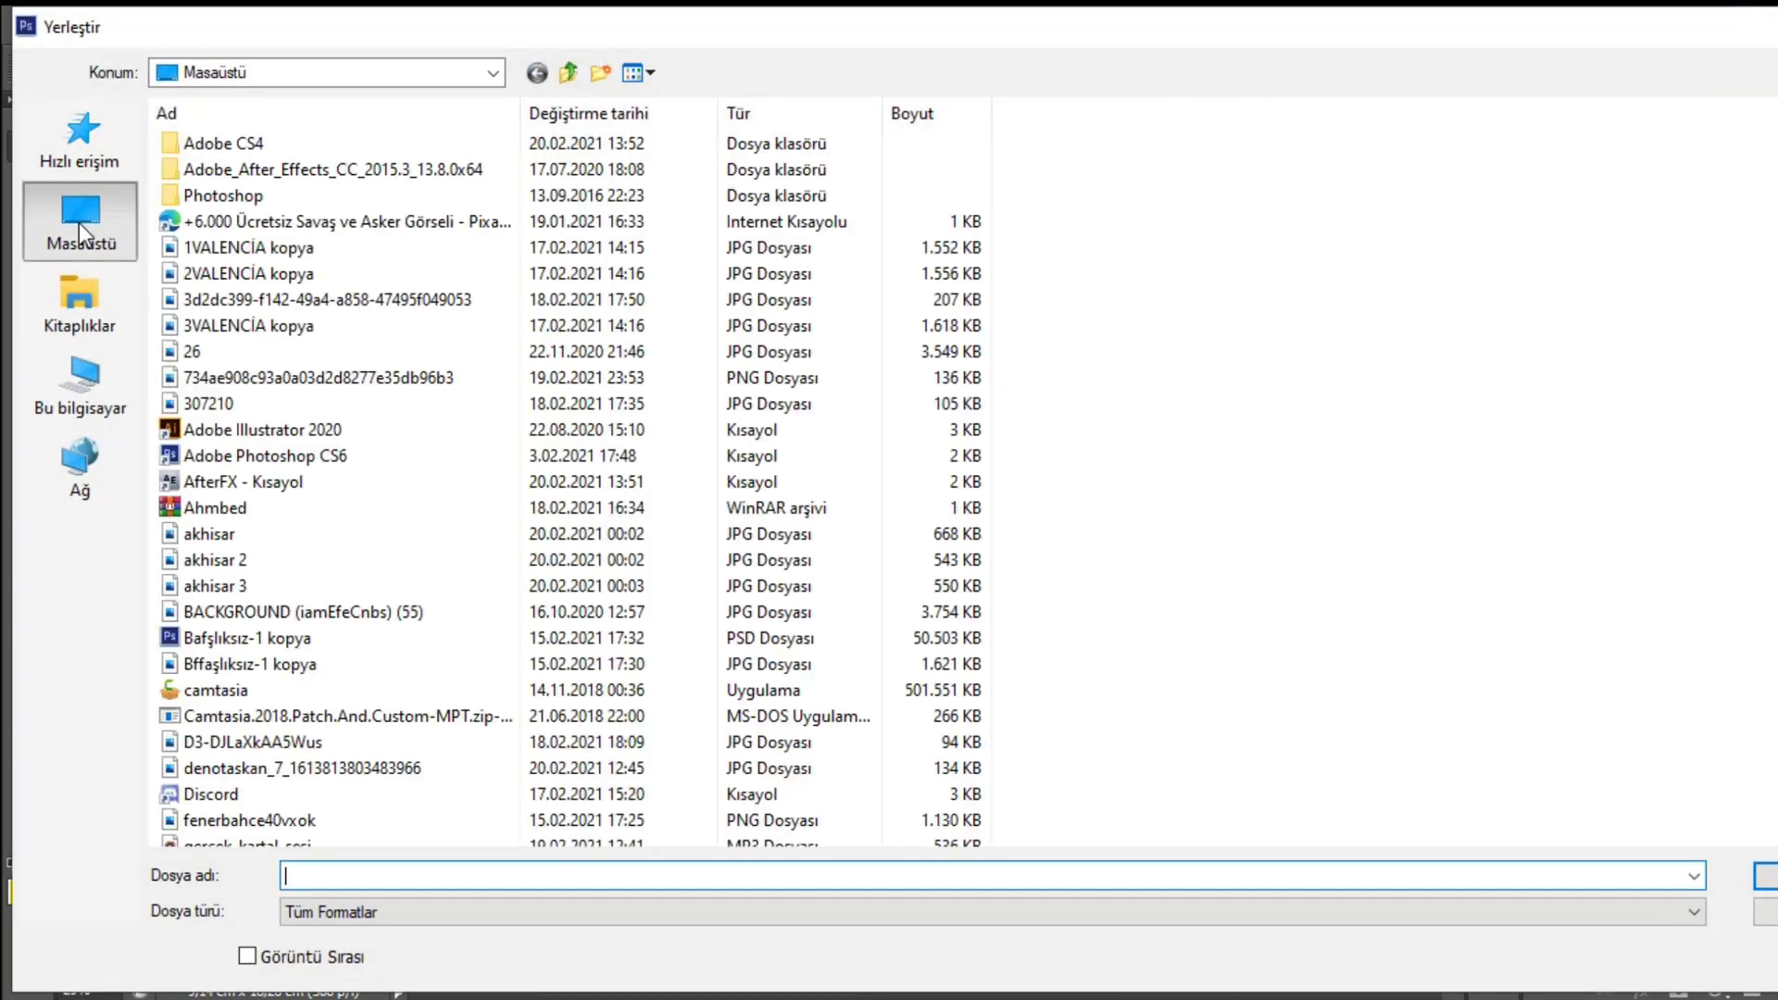
left_click(80, 223)
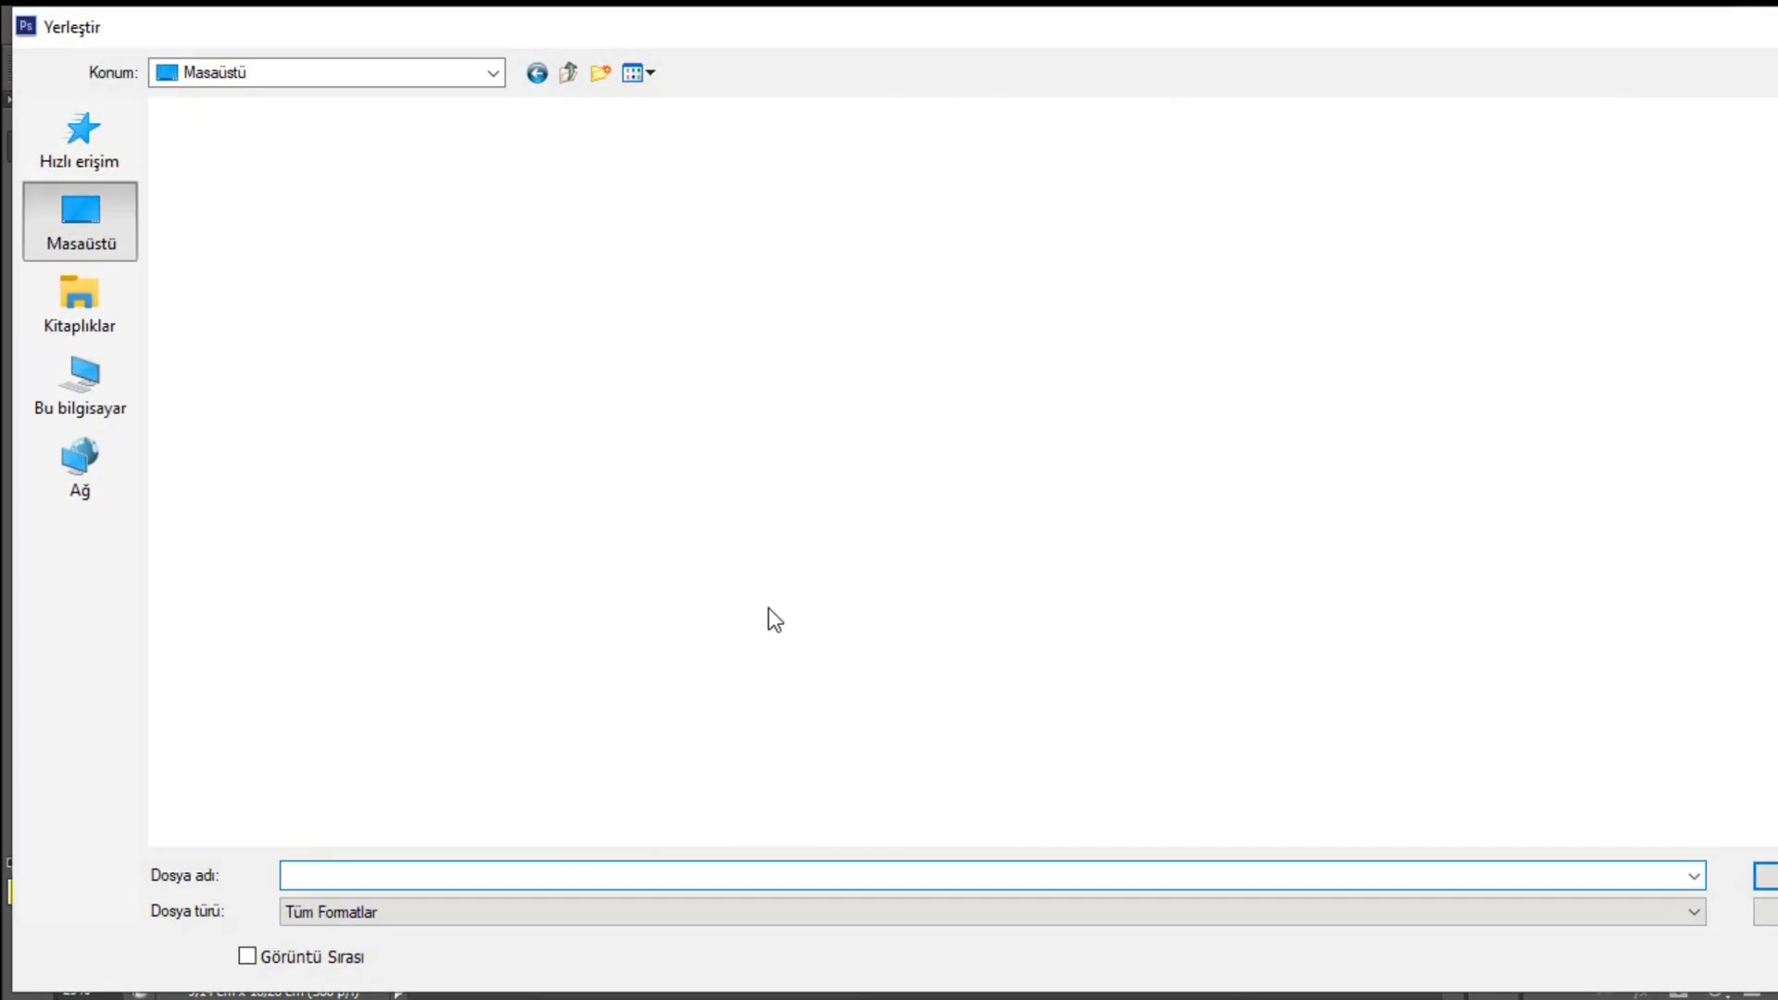
scroll(1065, 593, "down", 5)
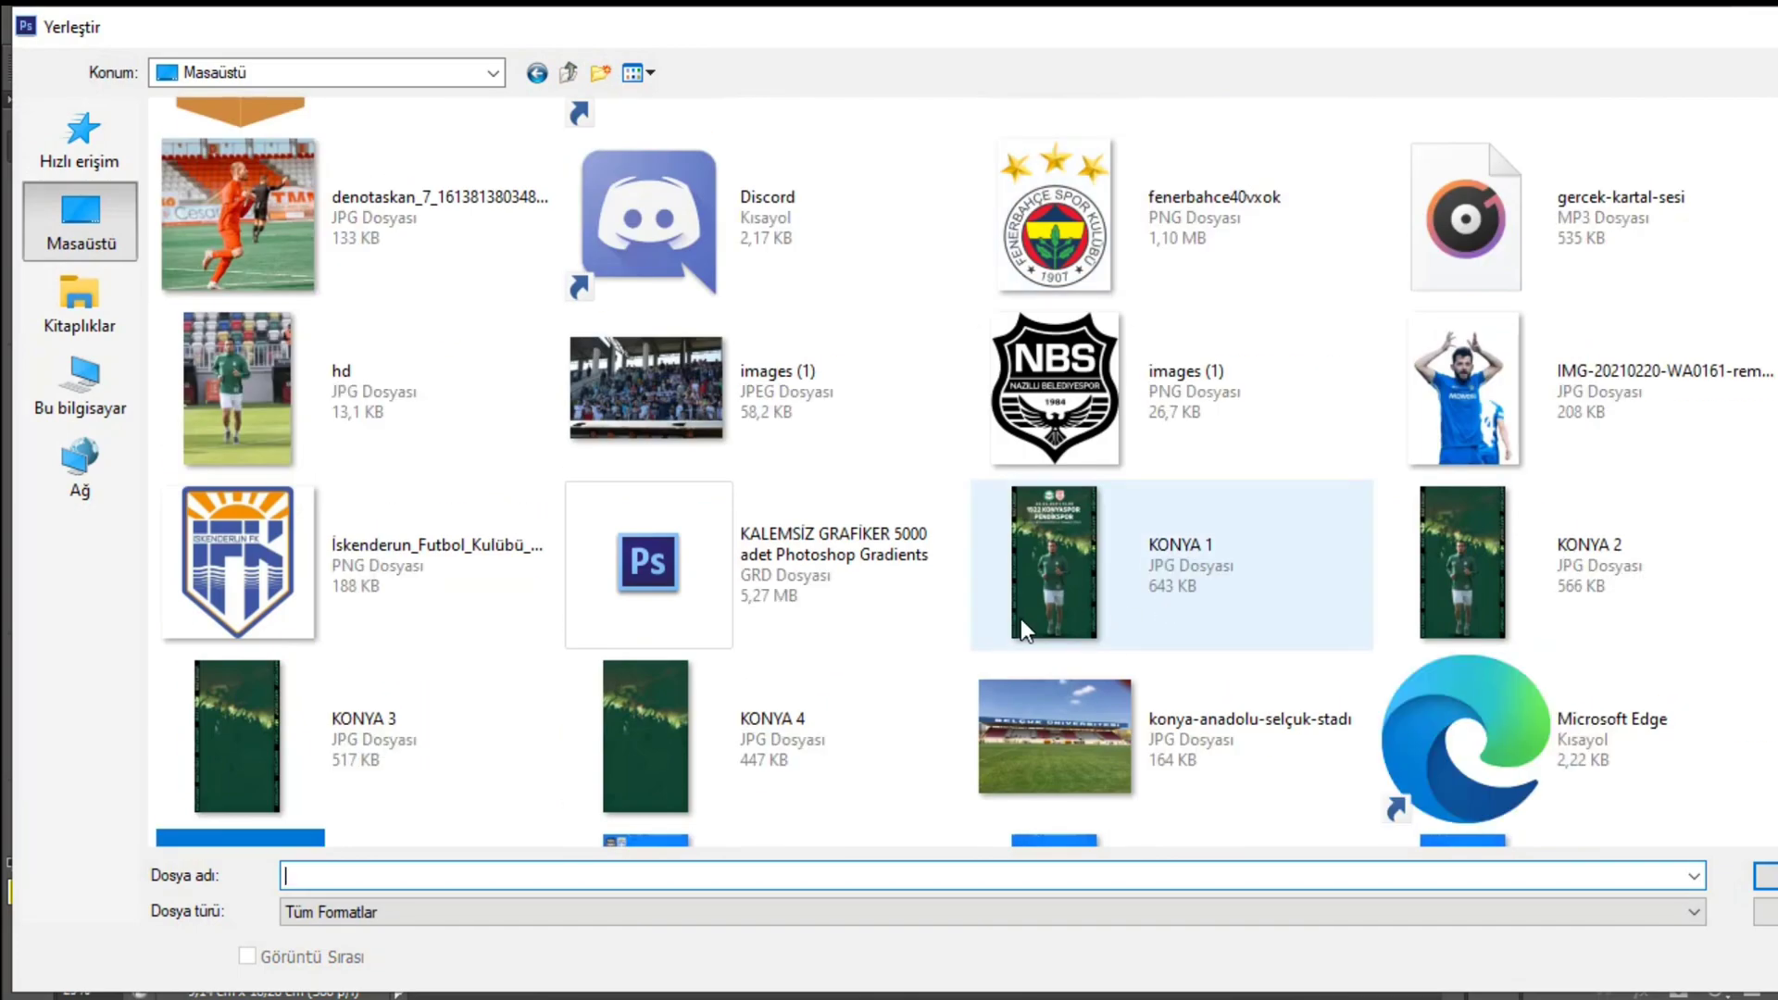
scroll(1047, 641, "up", 5)
double_click(670, 729)
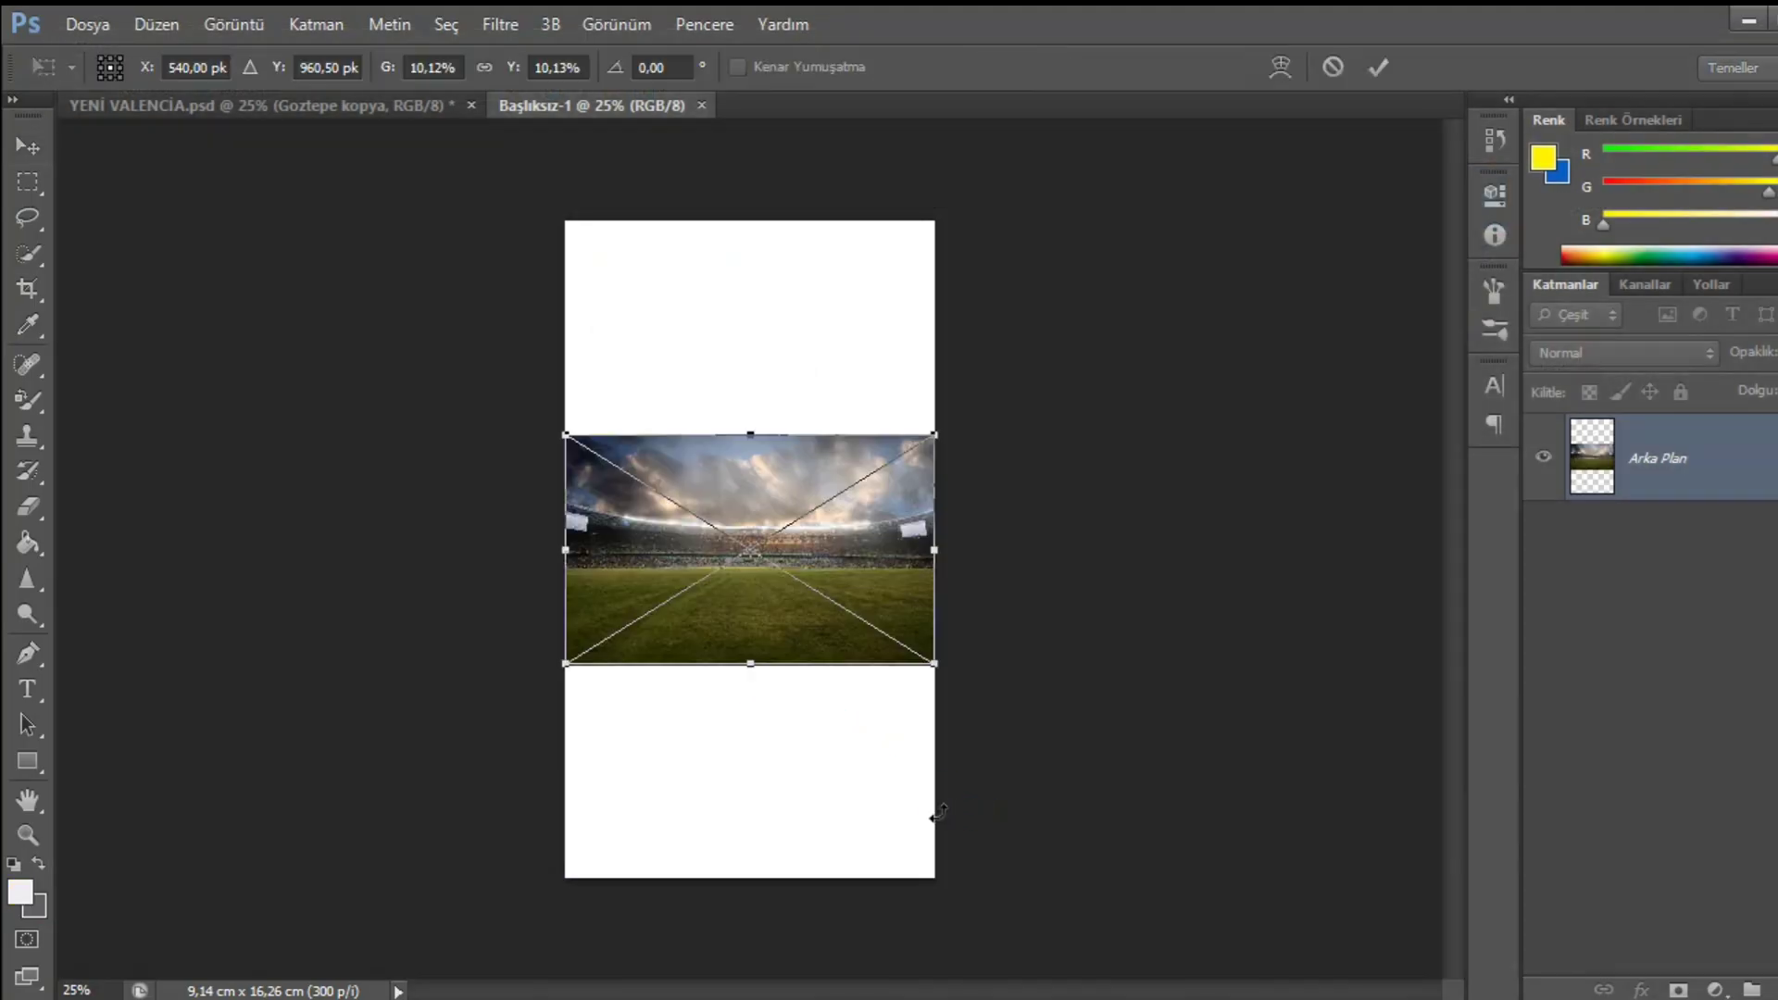
- Scale the placed pitch image to about 26.7% and position it to fill the canvas width down to the bottom edge
left_click_drag(937, 664, 1231, 833)
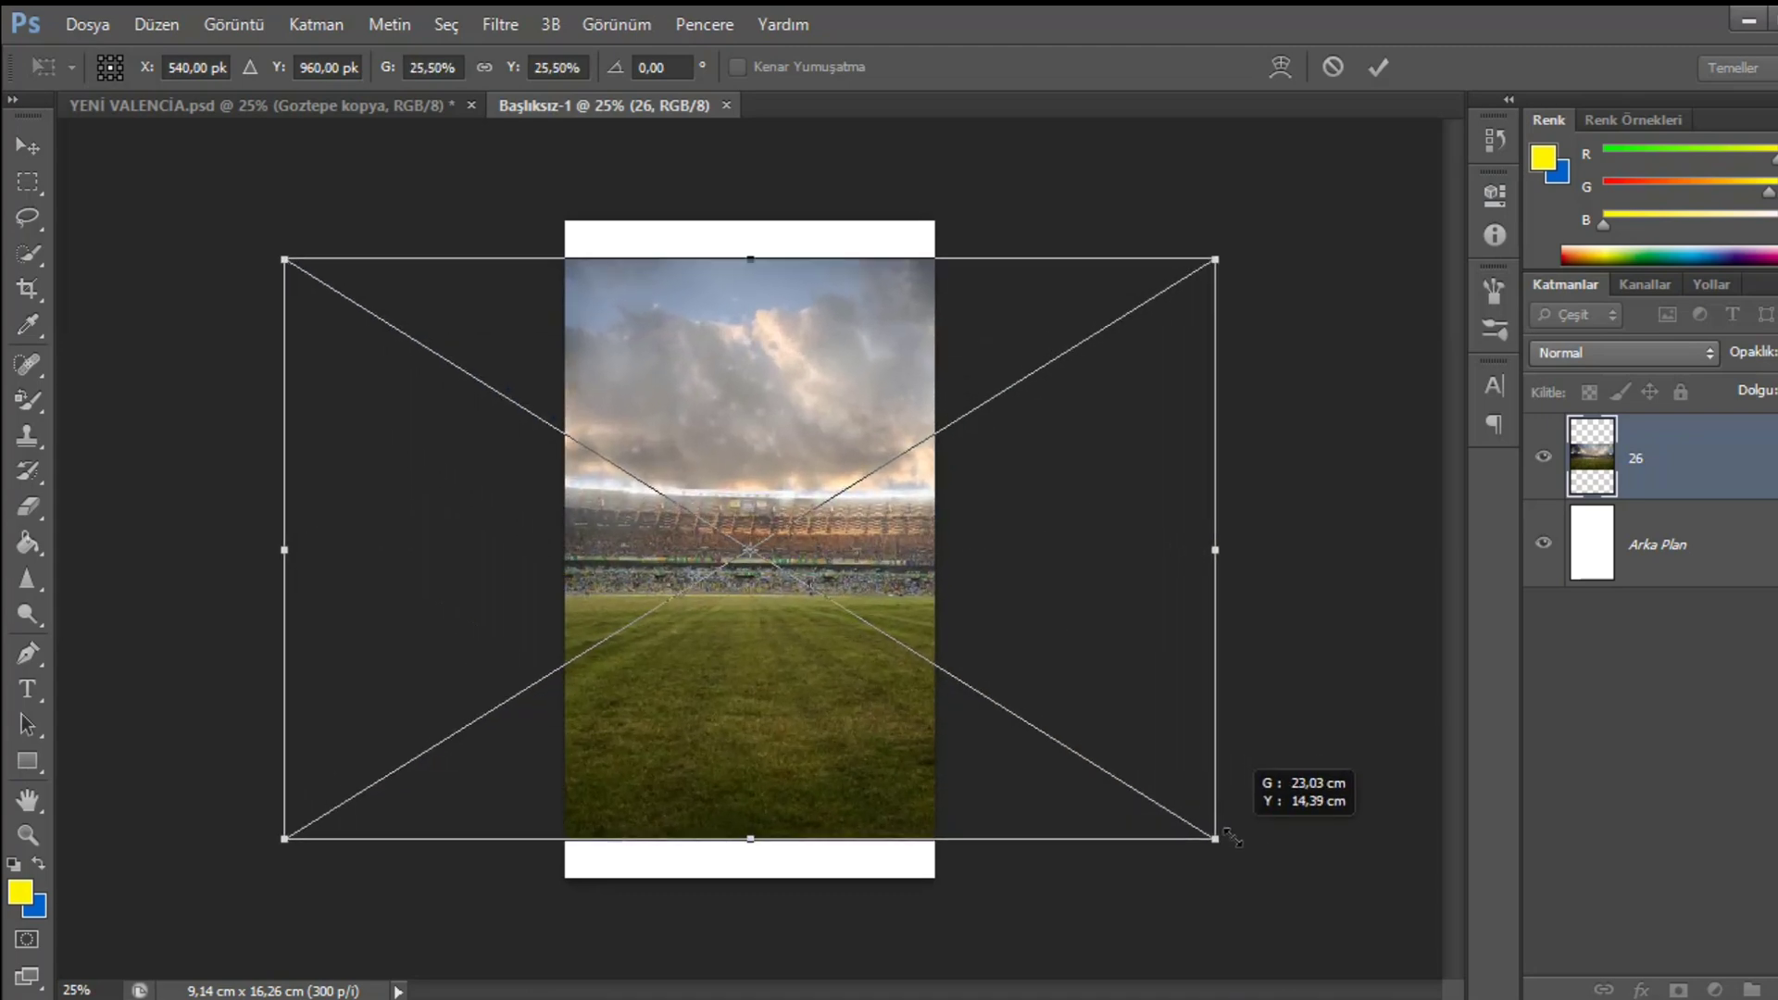
left_click_drag(957, 622, 957, 671)
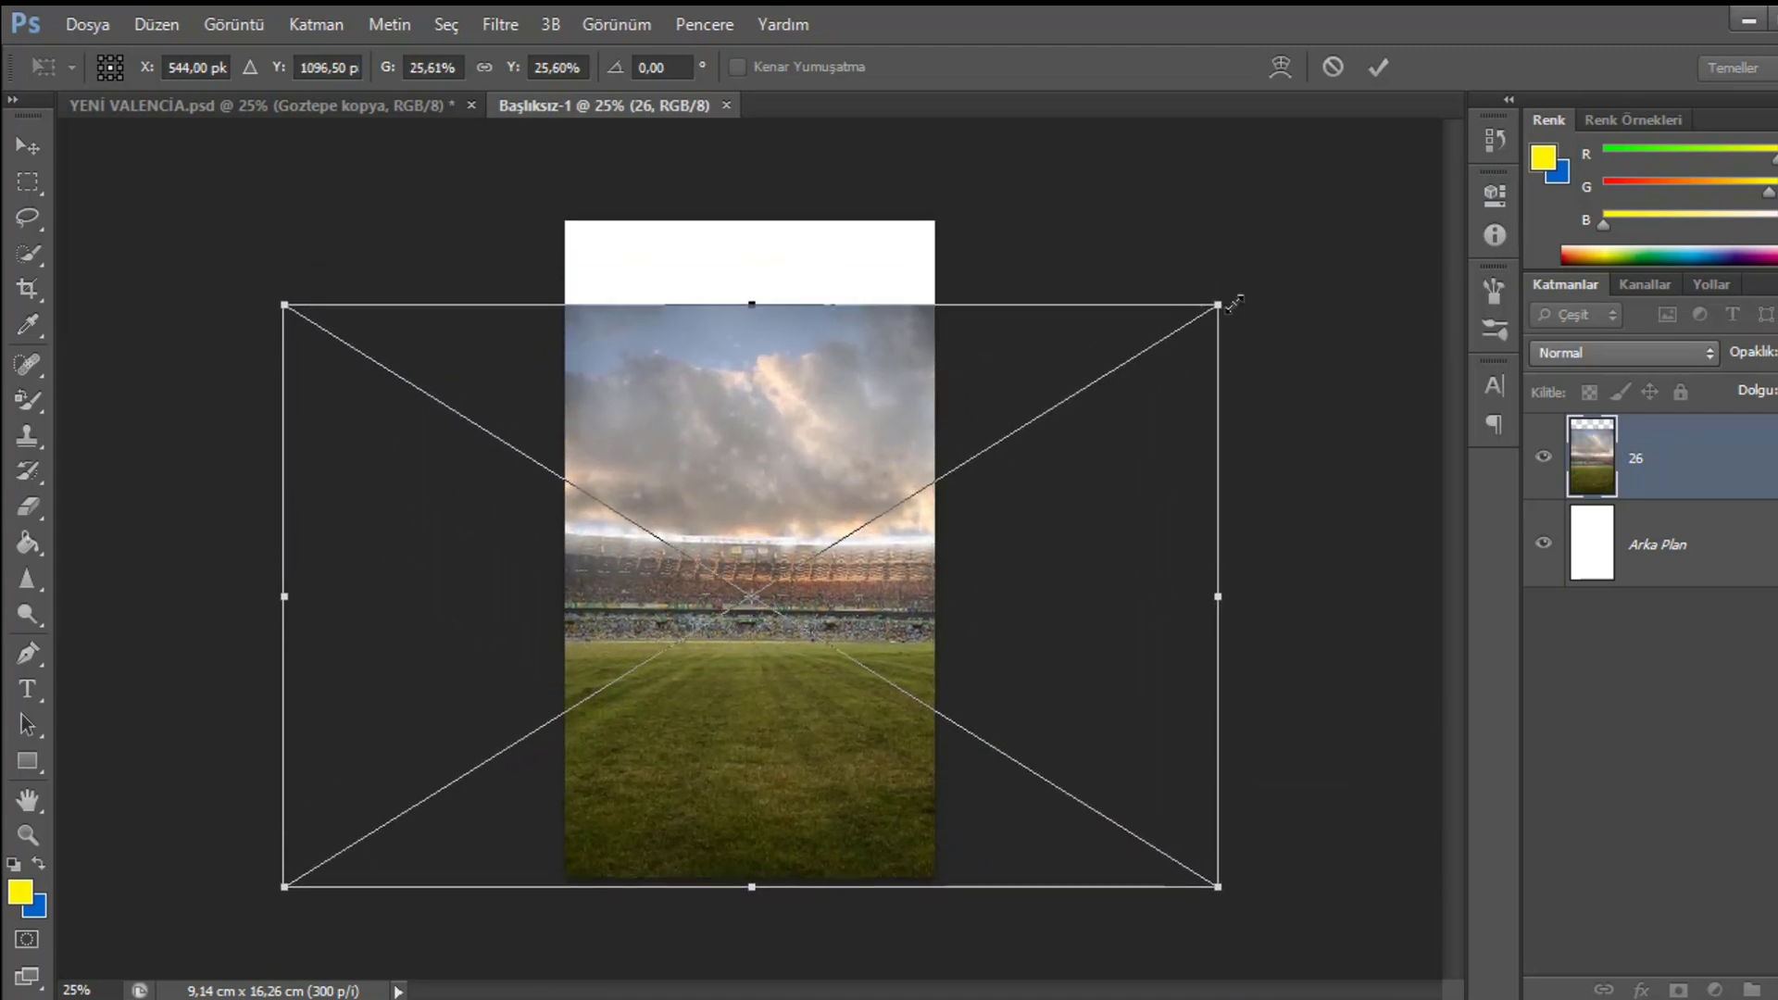
left_click_drag(1235, 303, 1242, 278)
left_click_drag(1065, 413, 1056, 433)
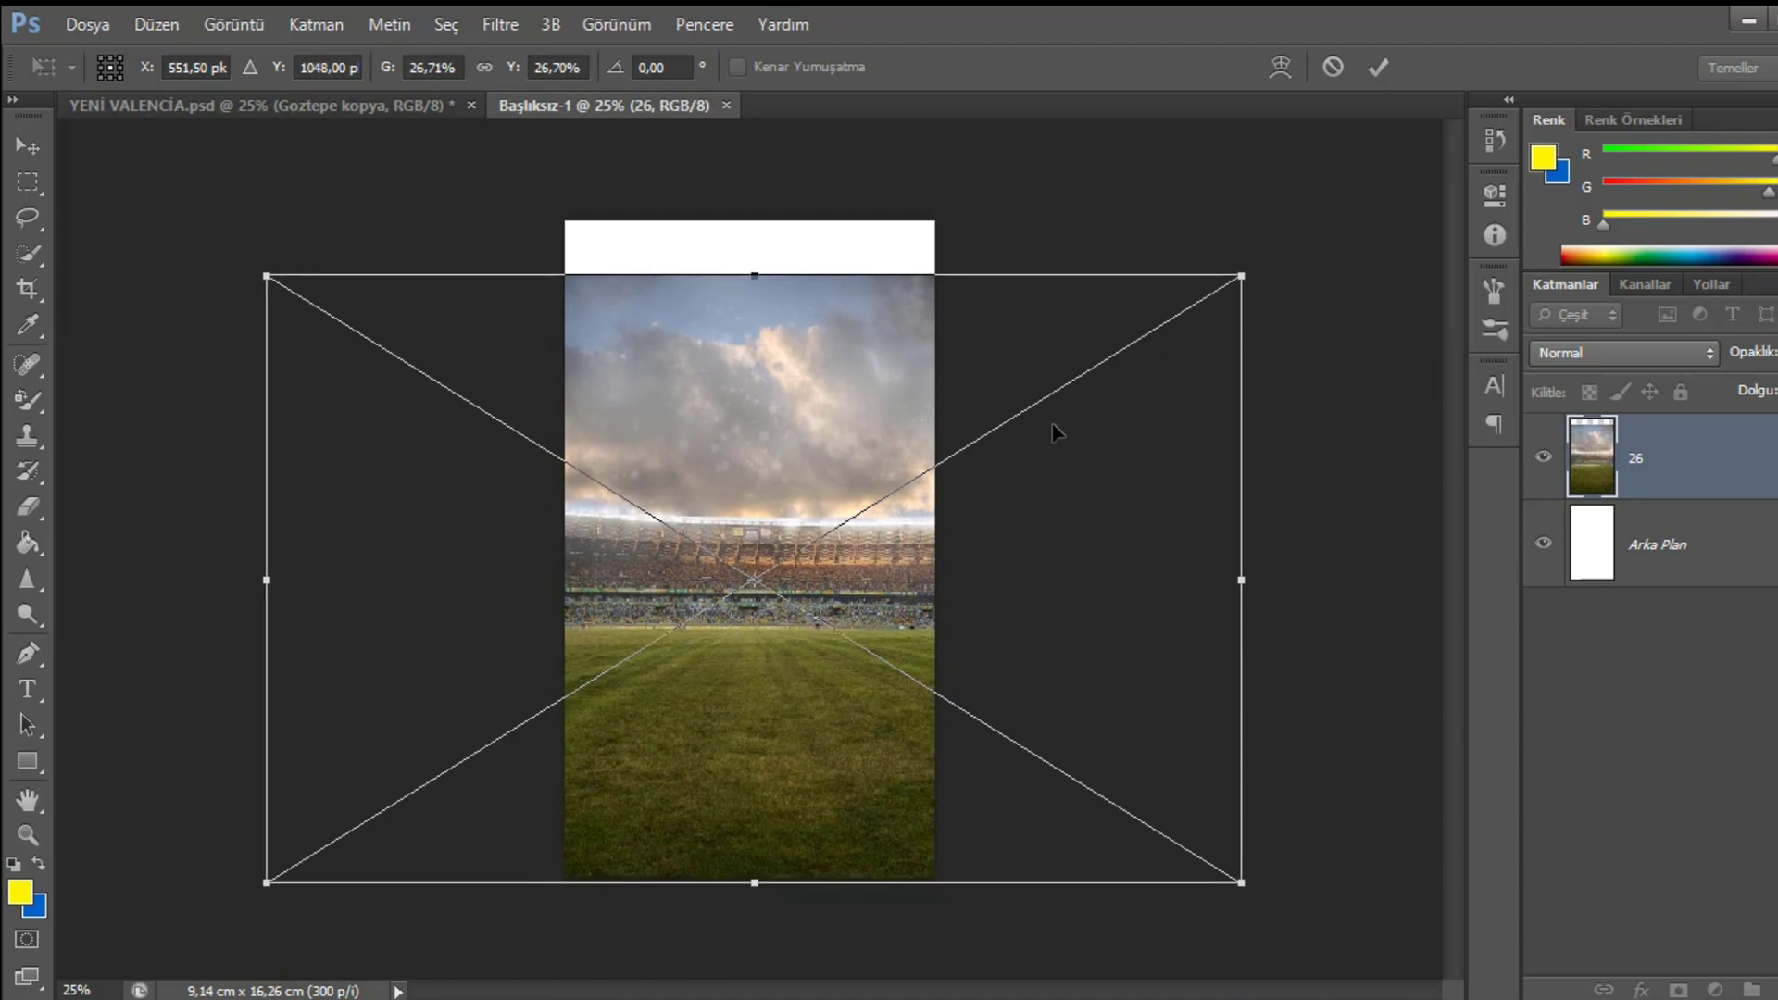
key("Return")
- Place the Screenshot_20200918 stadium stands image from the desktop into the document
left_click(87, 24)
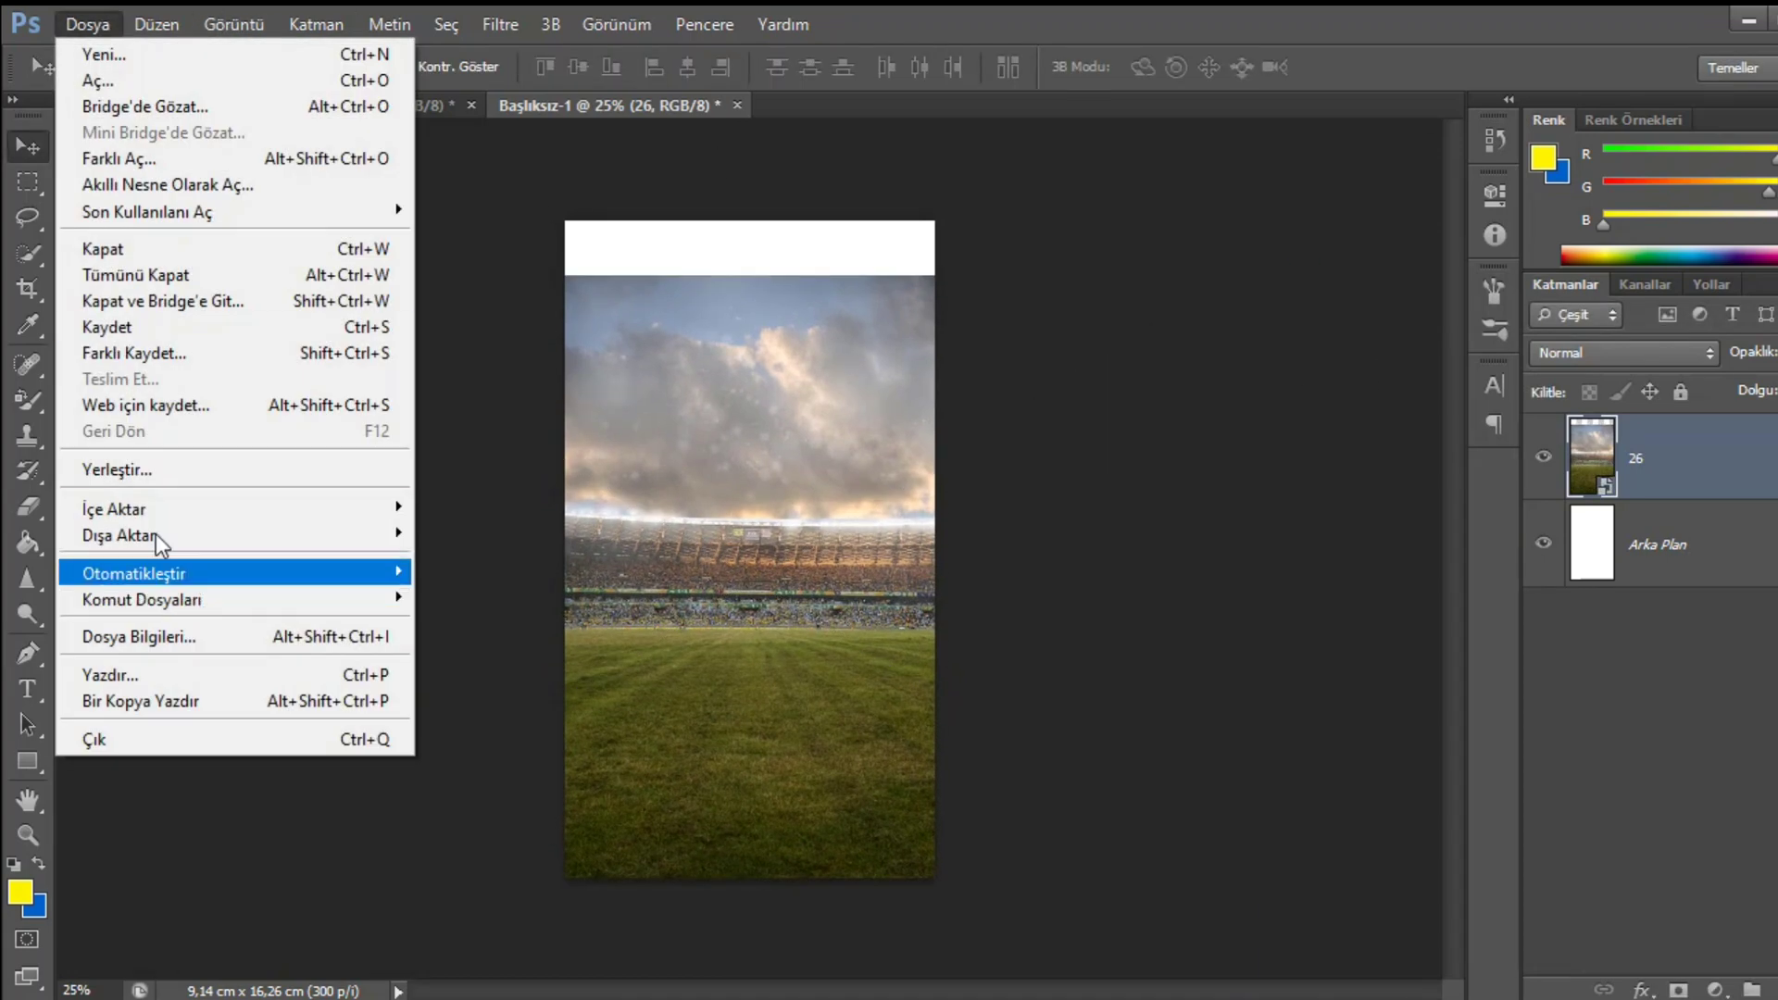
left_click(152, 474)
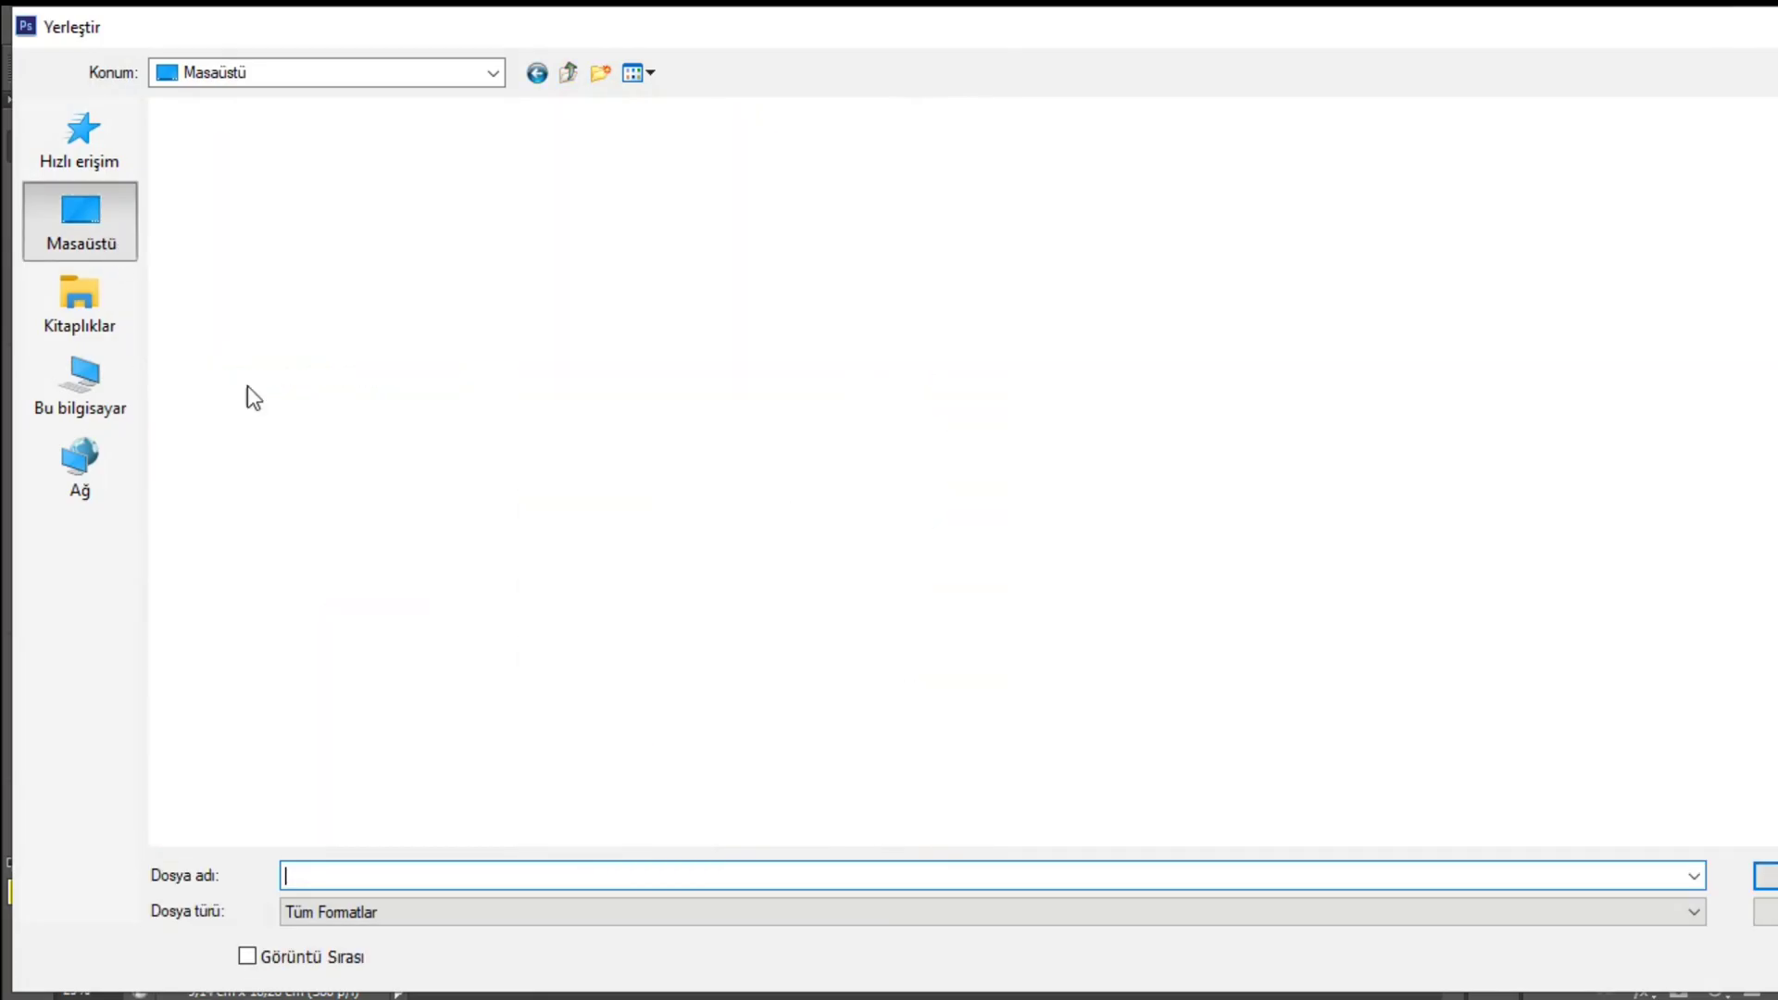
scroll(1237, 586, "down", 5)
scroll(1258, 665, "down", 5)
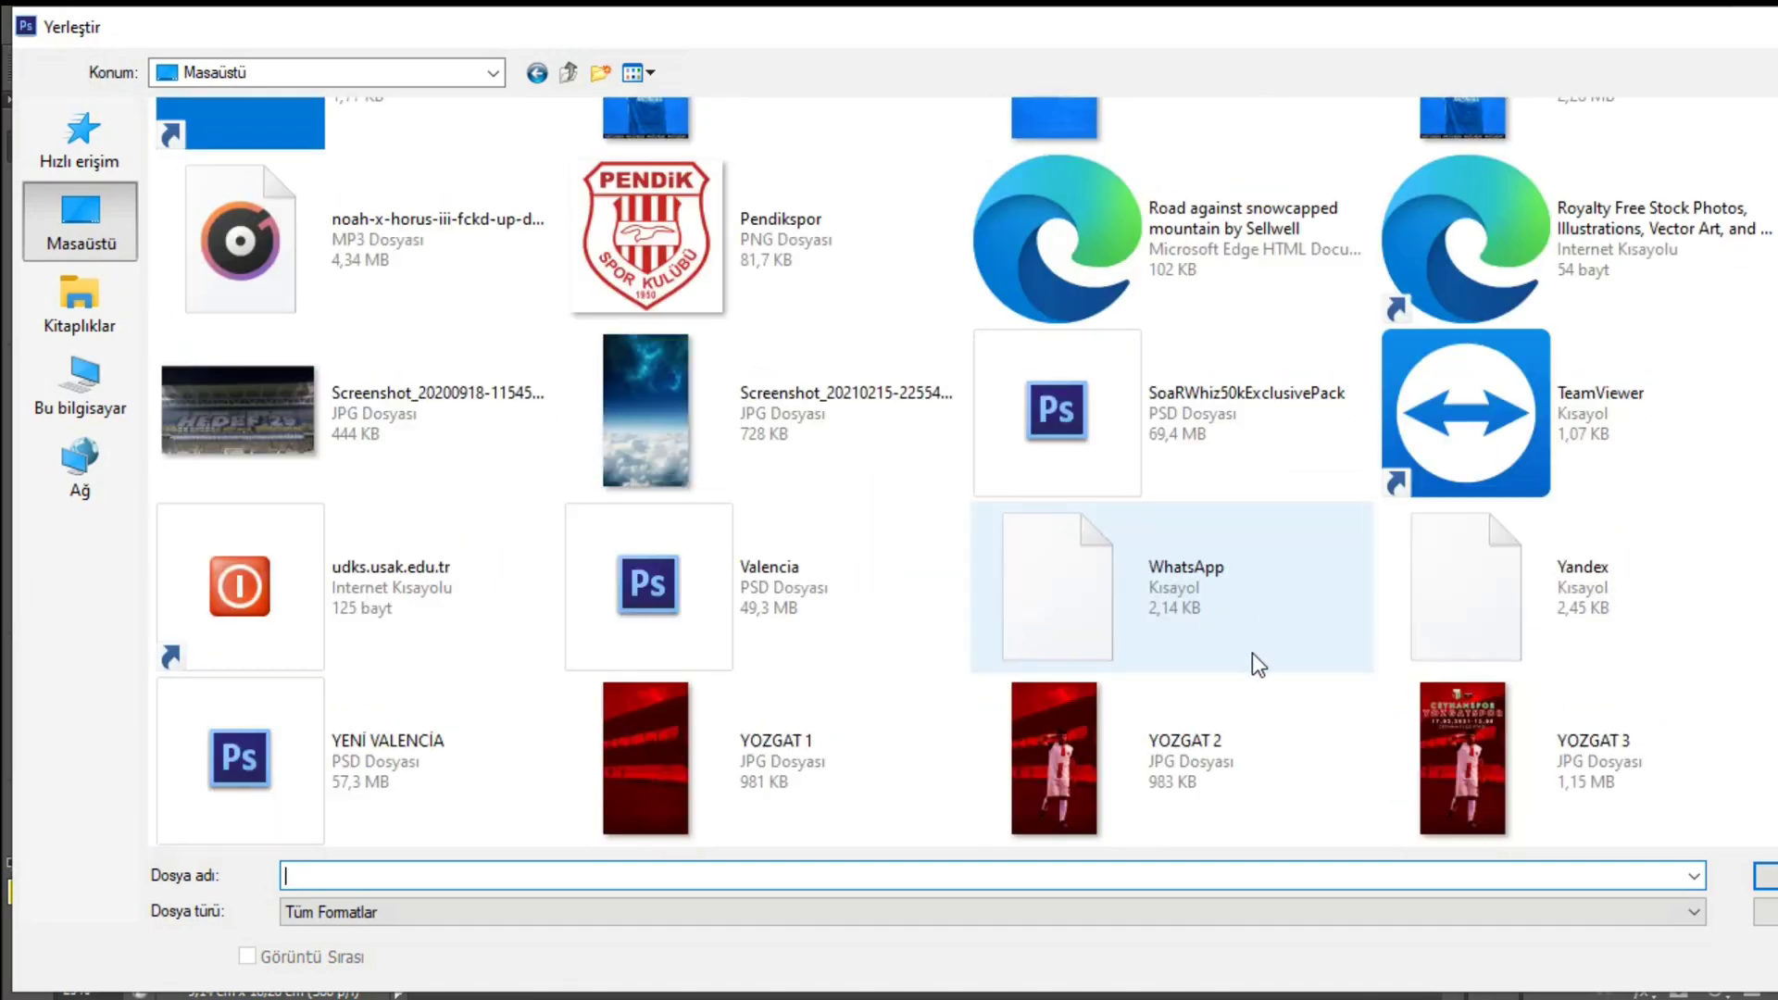
double_click(306, 463)
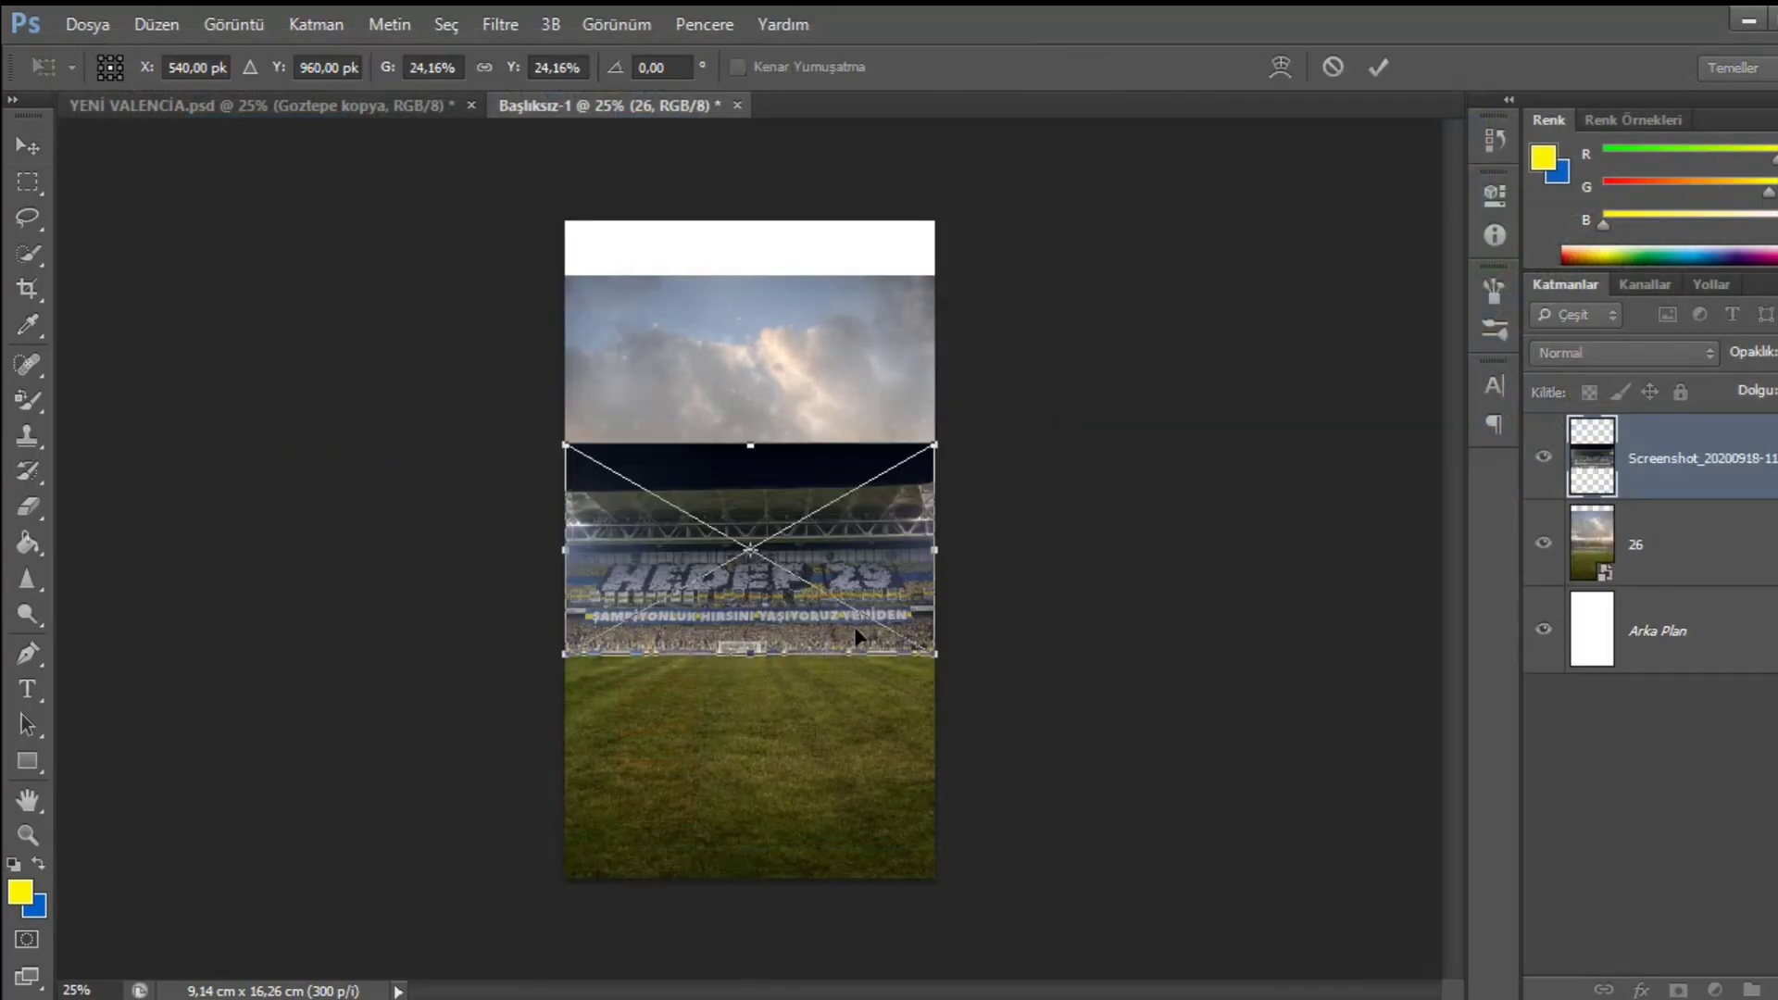
- Stretch the stands image to about 28% width and 57% height, and position it over the upper canvas above the grass
left_click_drag(751, 445, 750, 325)
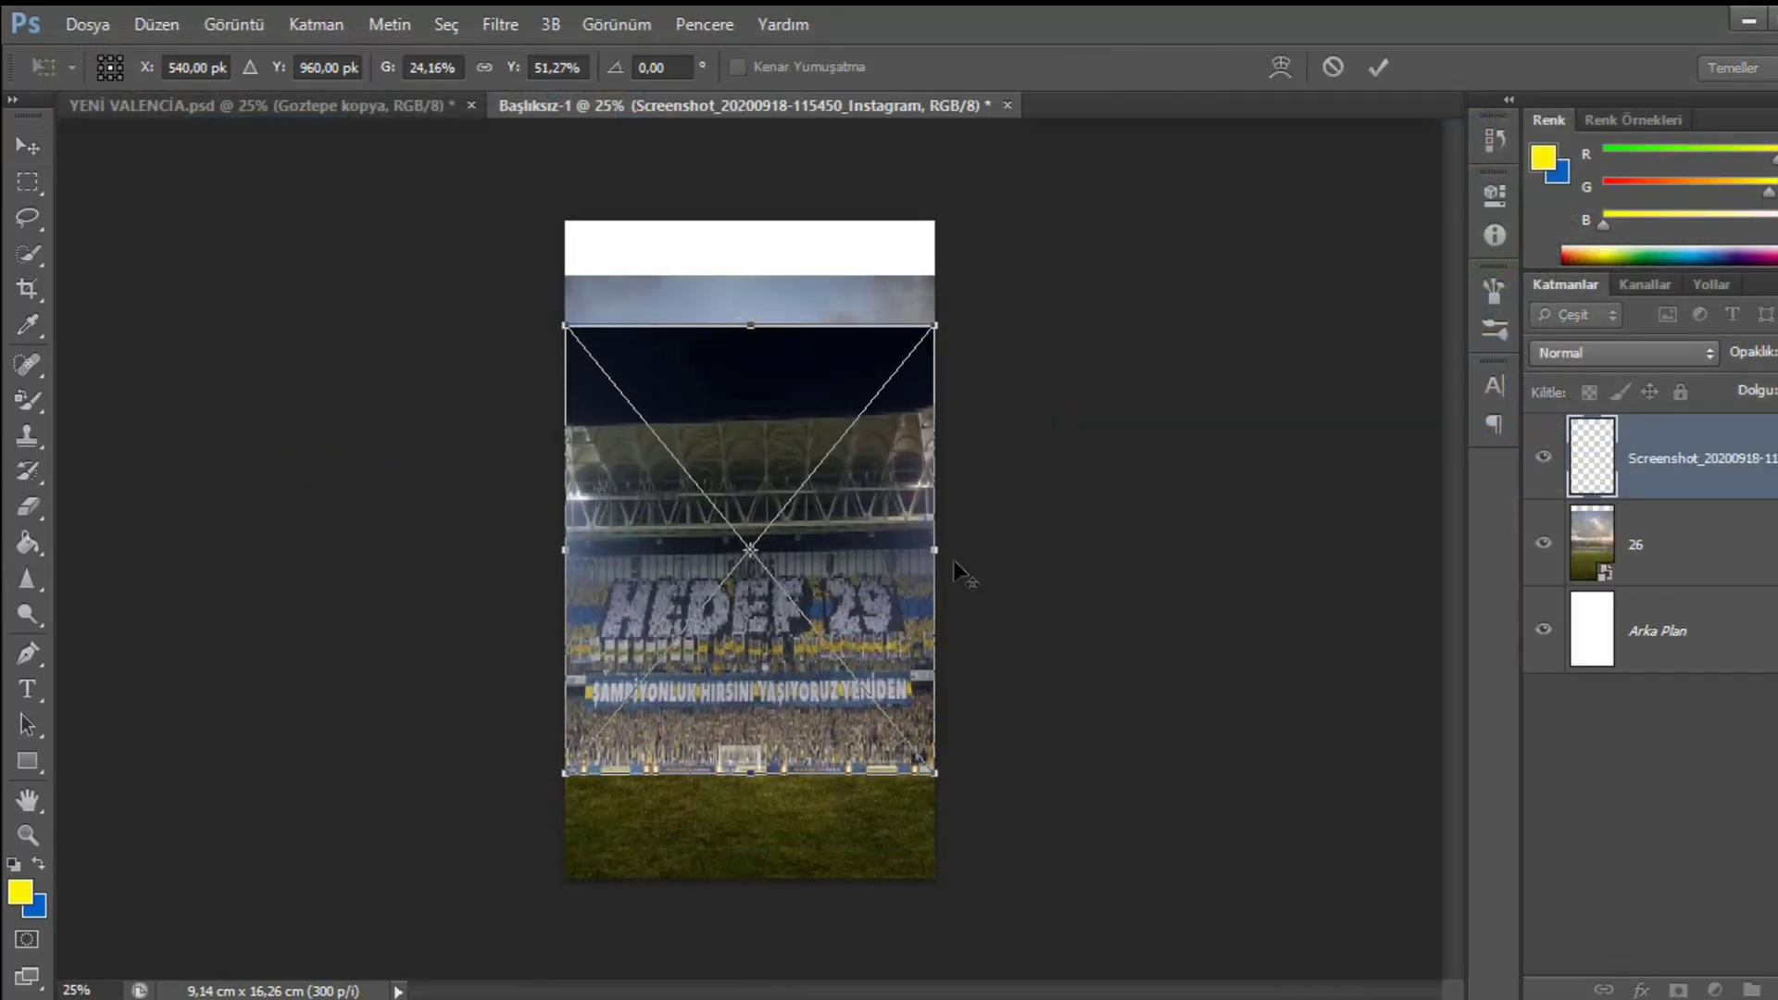
left_click_drag(935, 539, 965, 541)
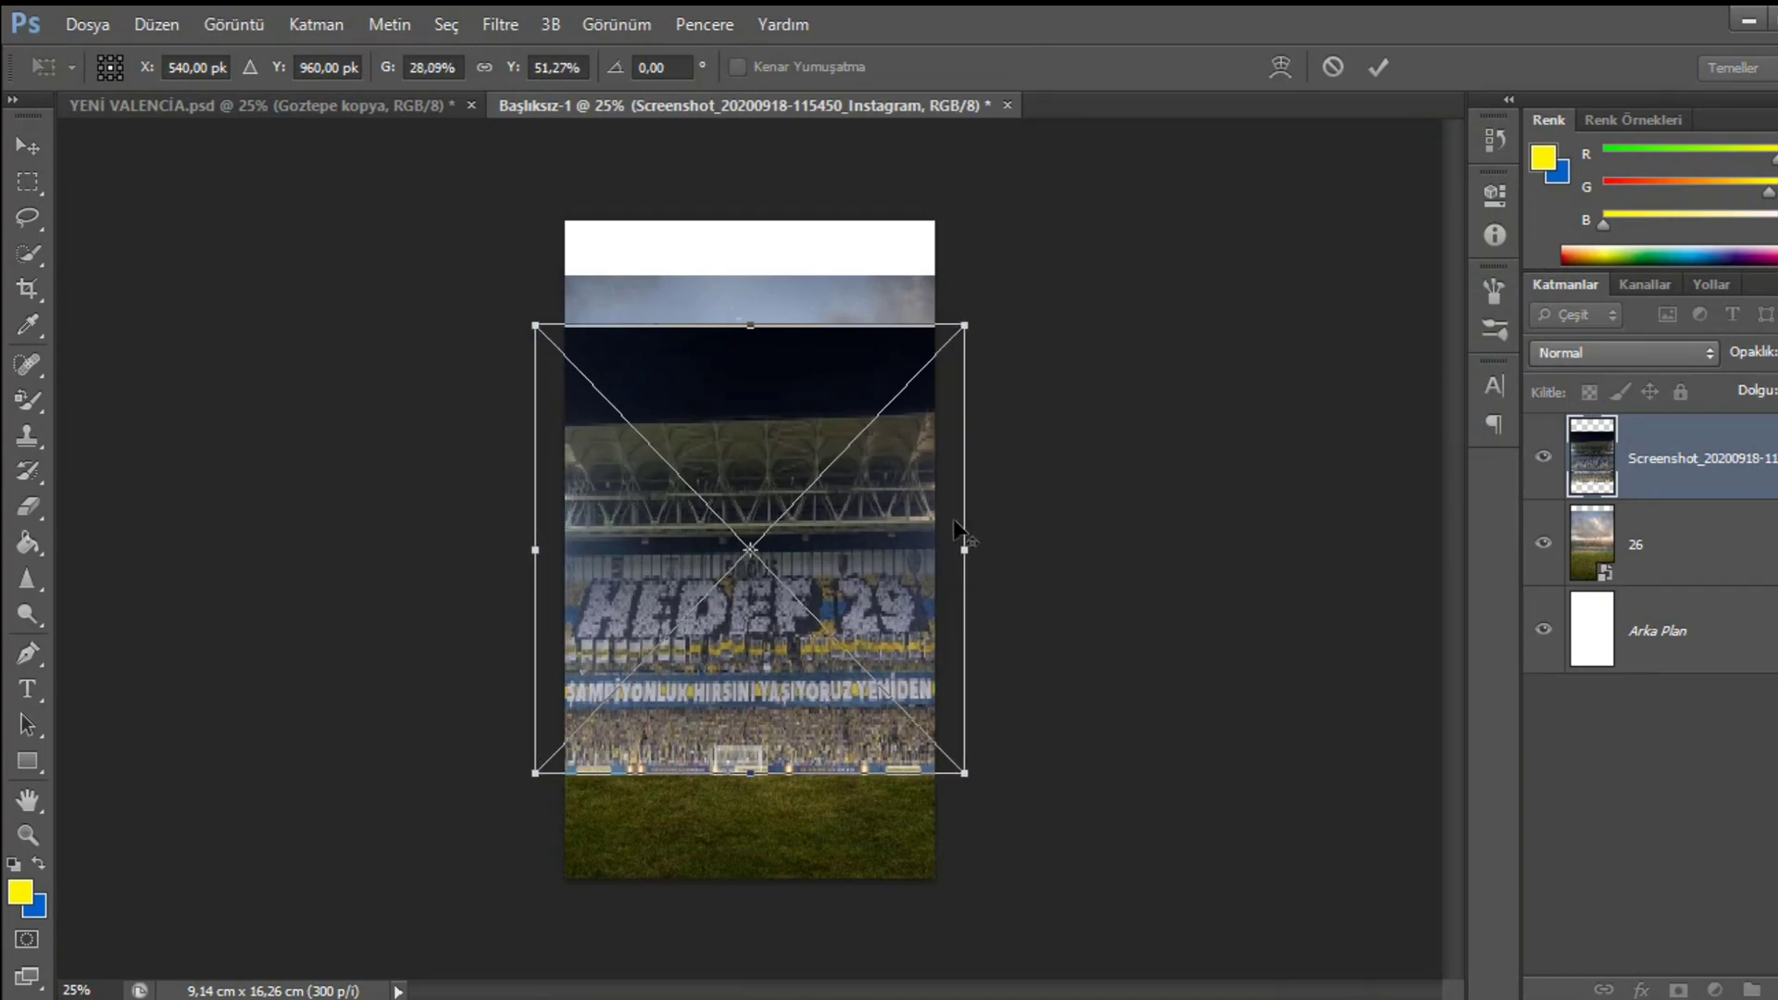
mouse_move(755, 323)
left_mouse_down()
mouse_move(750, 187)
mouse_move(750, 300)
left_mouse_up()
left_click_drag(789, 600, 755, 269)
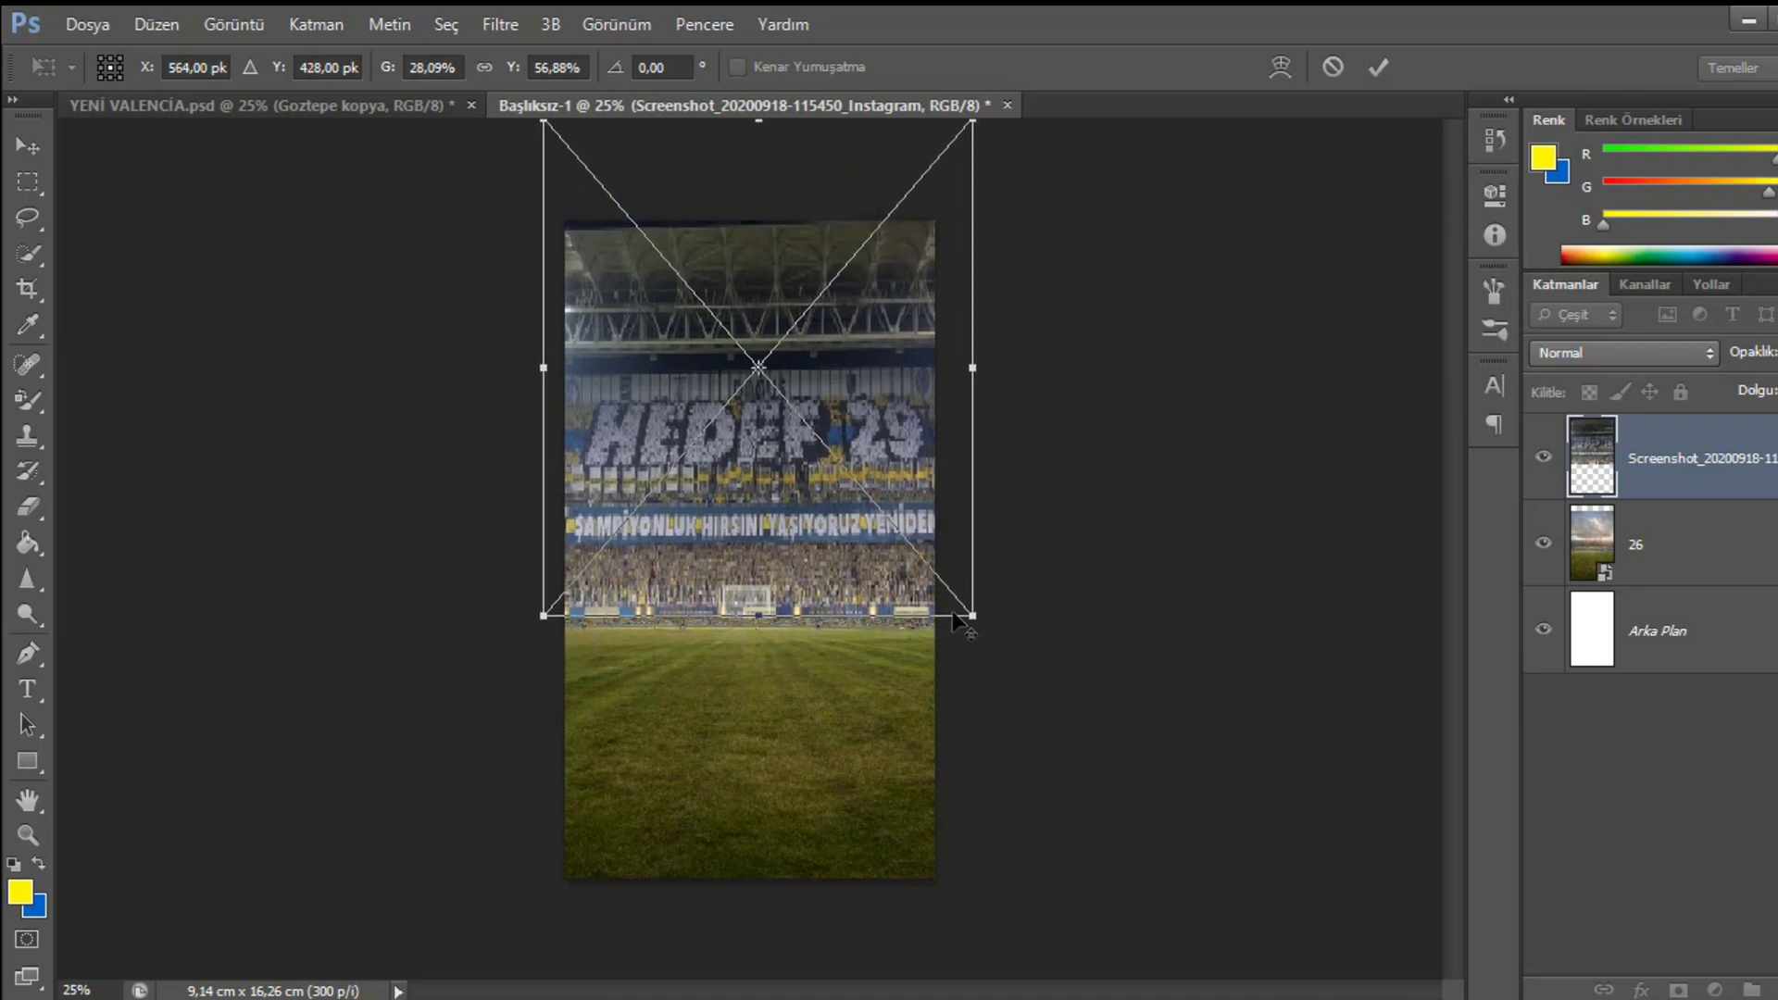
left_click_drag(875, 553, 876, 566)
key("Return")
- Slightly enlarge the pitch image on layer 26 and shift it beneath the stands
left_click(1722, 579)
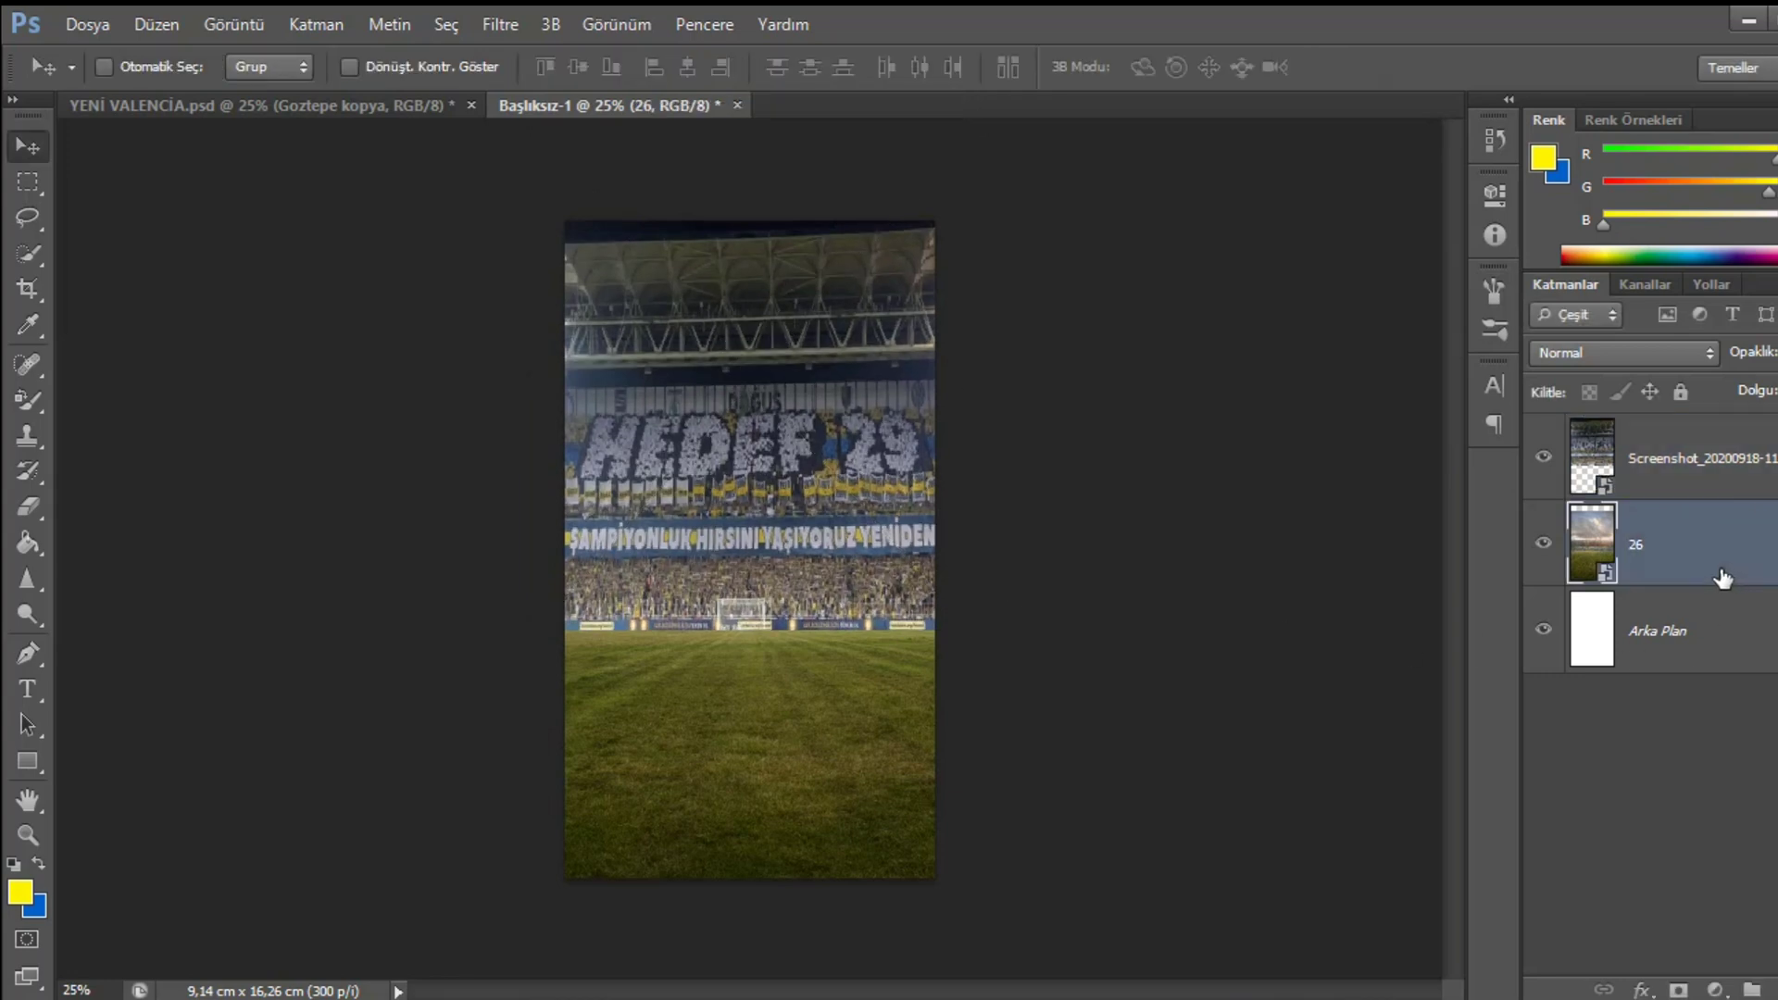
key("ctrl+t")
left_click_drag(1242, 878, 1267, 898)
left_click_drag(879, 553, 961, 537)
key("Return")
- Readjust the stands image slightly so its lower edge lines up with the start of the grass
left_click(1718, 483)
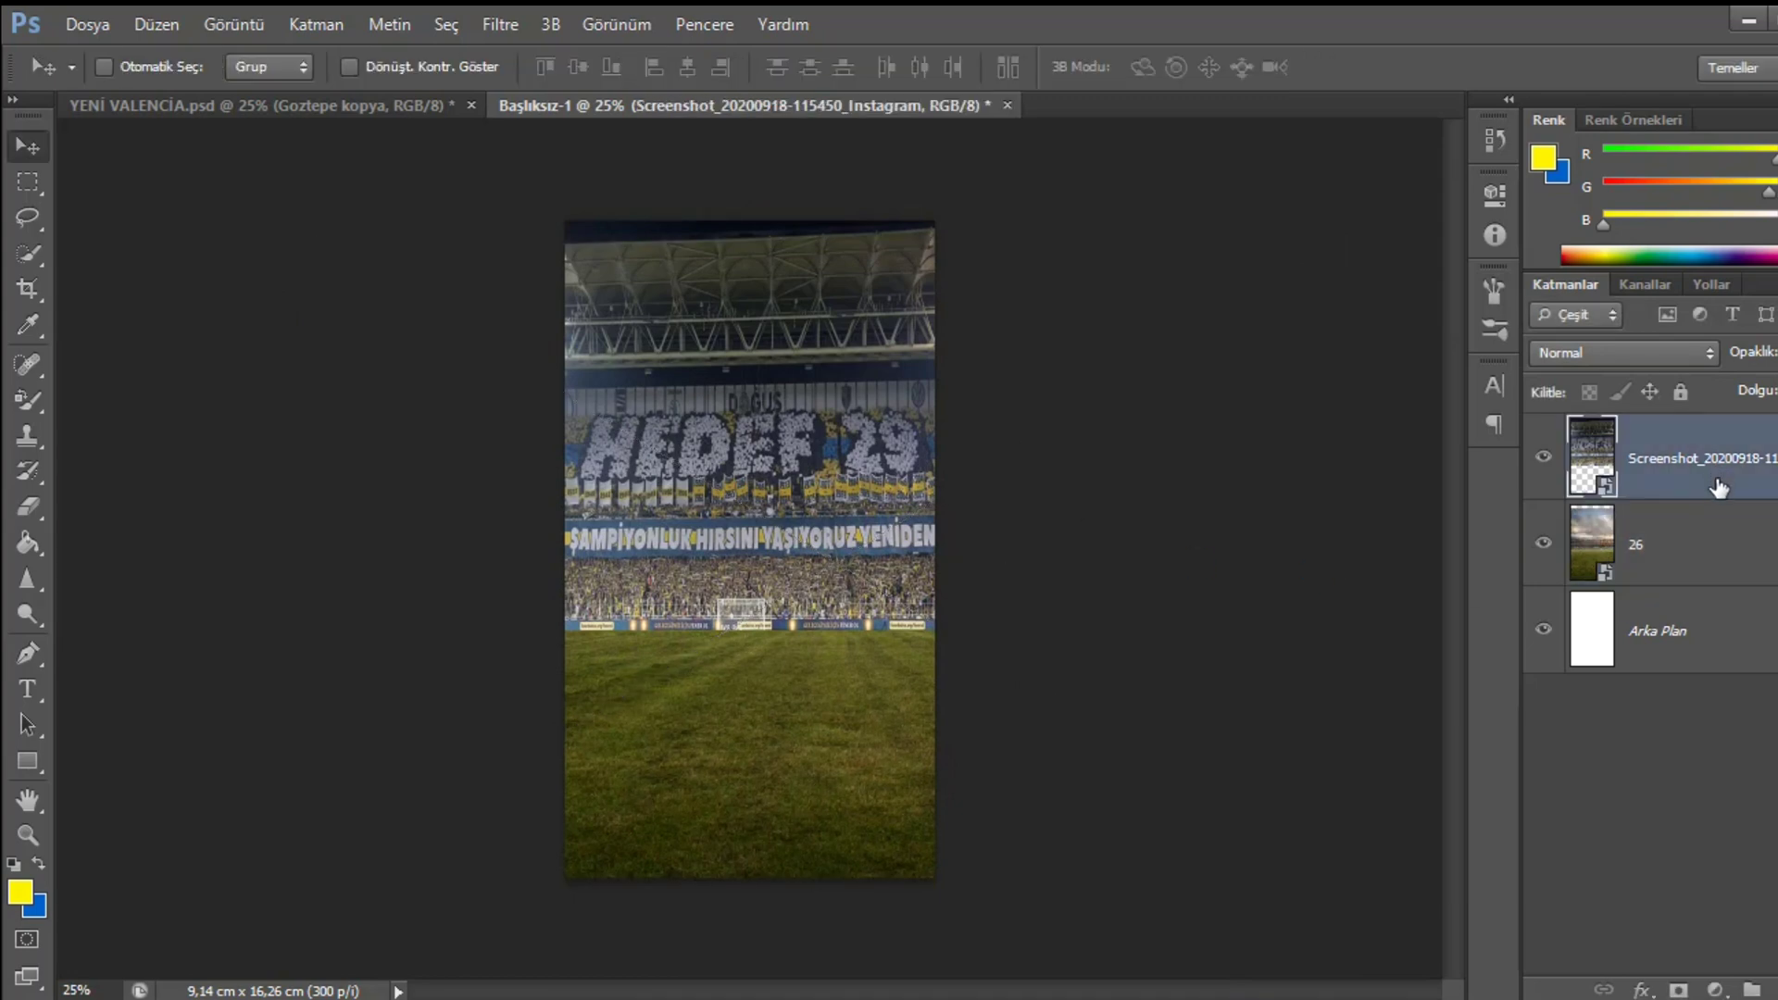
key("ctrl+t")
left_click_drag(970, 368, 970, 367)
mouse_move(747, 618)
left_mouse_down()
mouse_move(778, 567)
mouse_move(759, 628)
mouse_move(774, 626)
left_mouse_up()
key("Return")
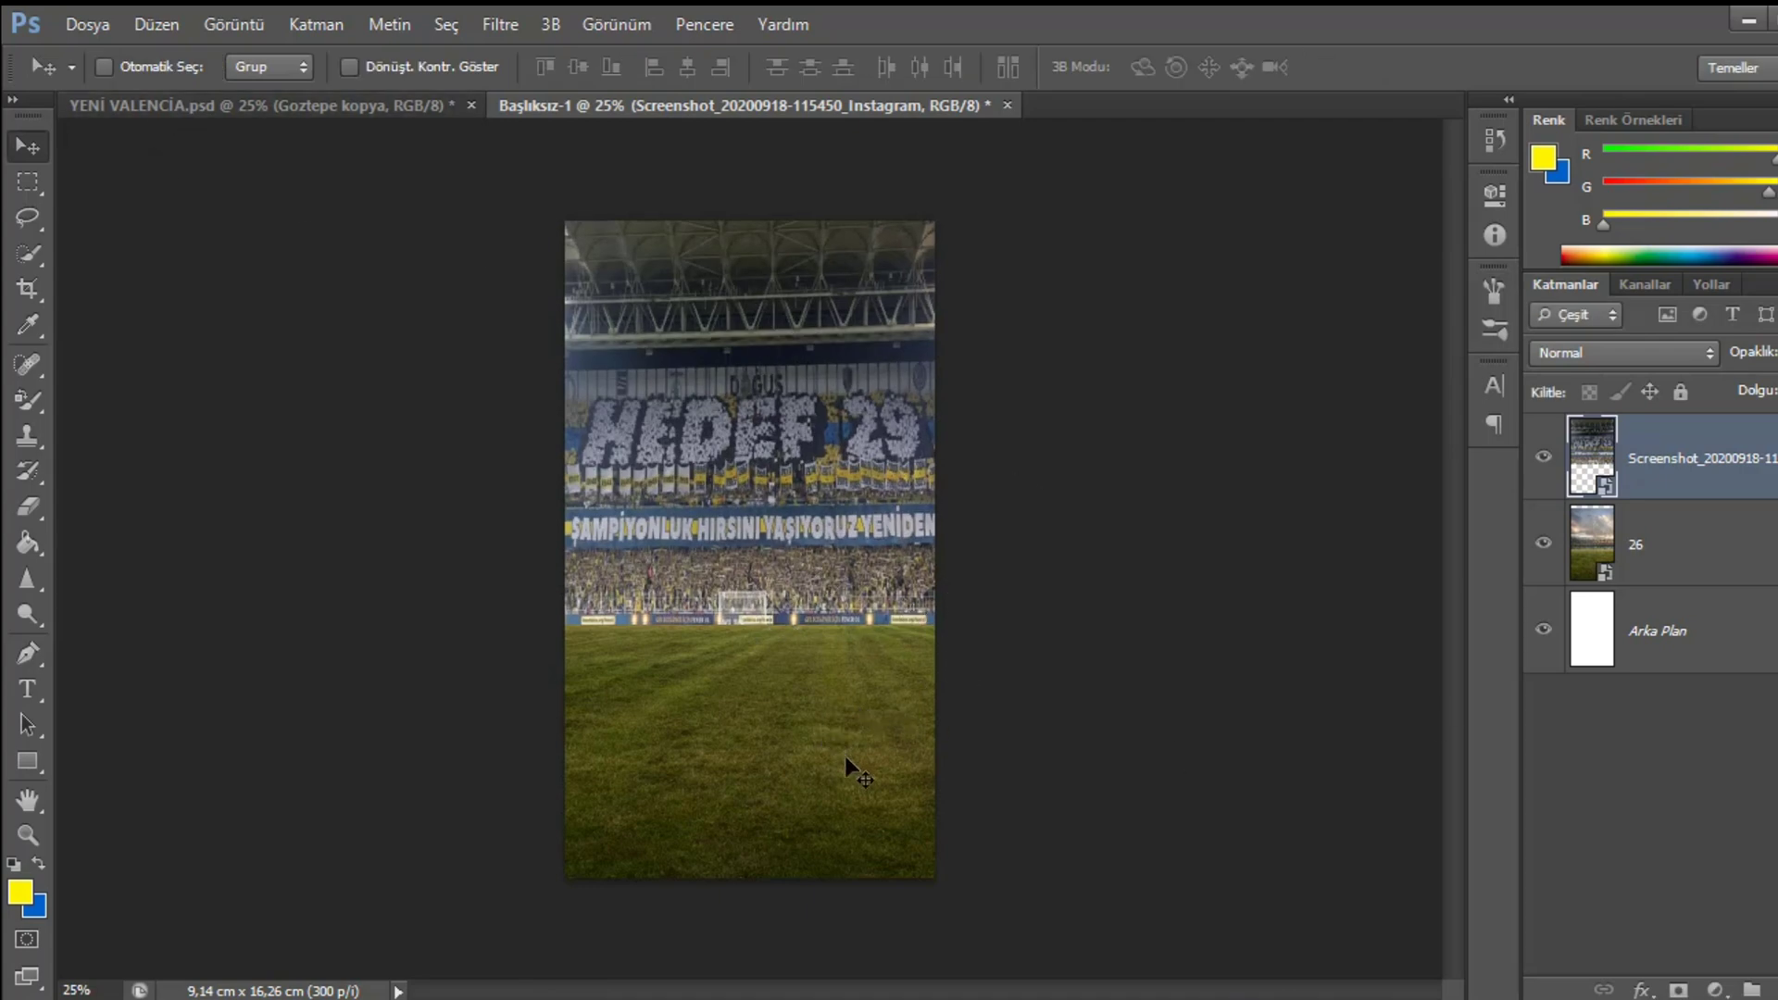
- Place the fiery orange BACKGROUND (55) image from the desktop into the document
left_click(87, 19)
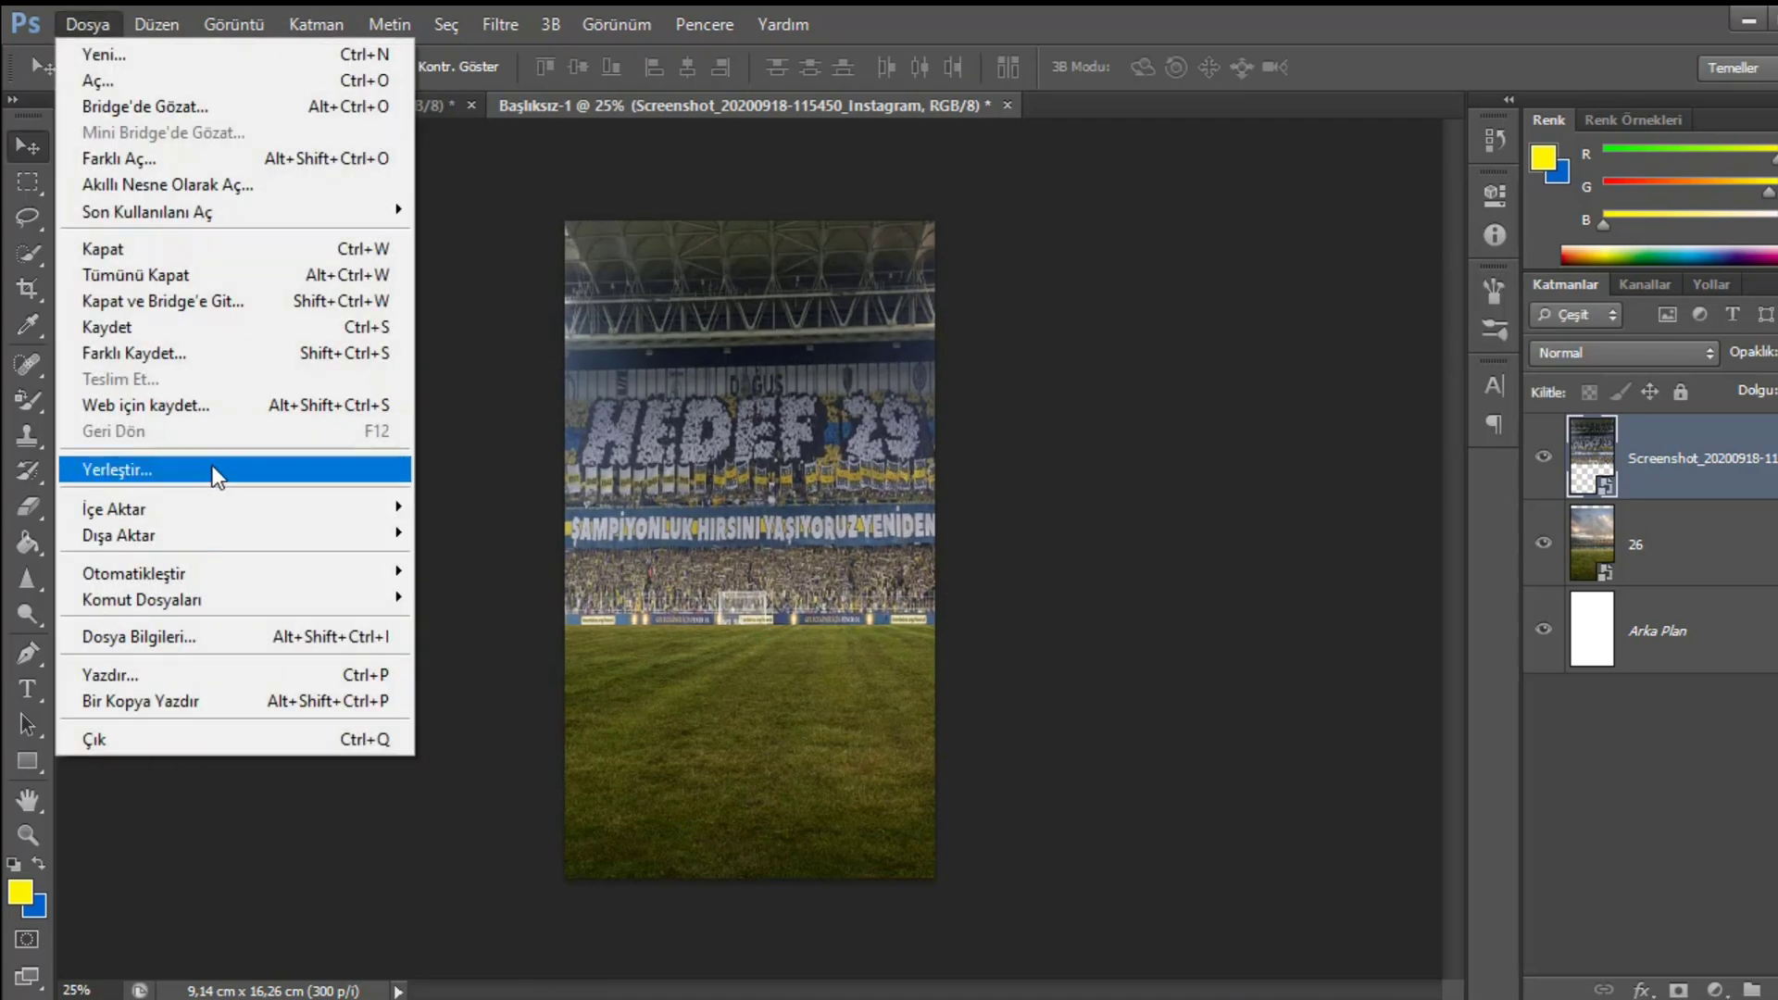
left_click(209, 465)
left_click(84, 222)
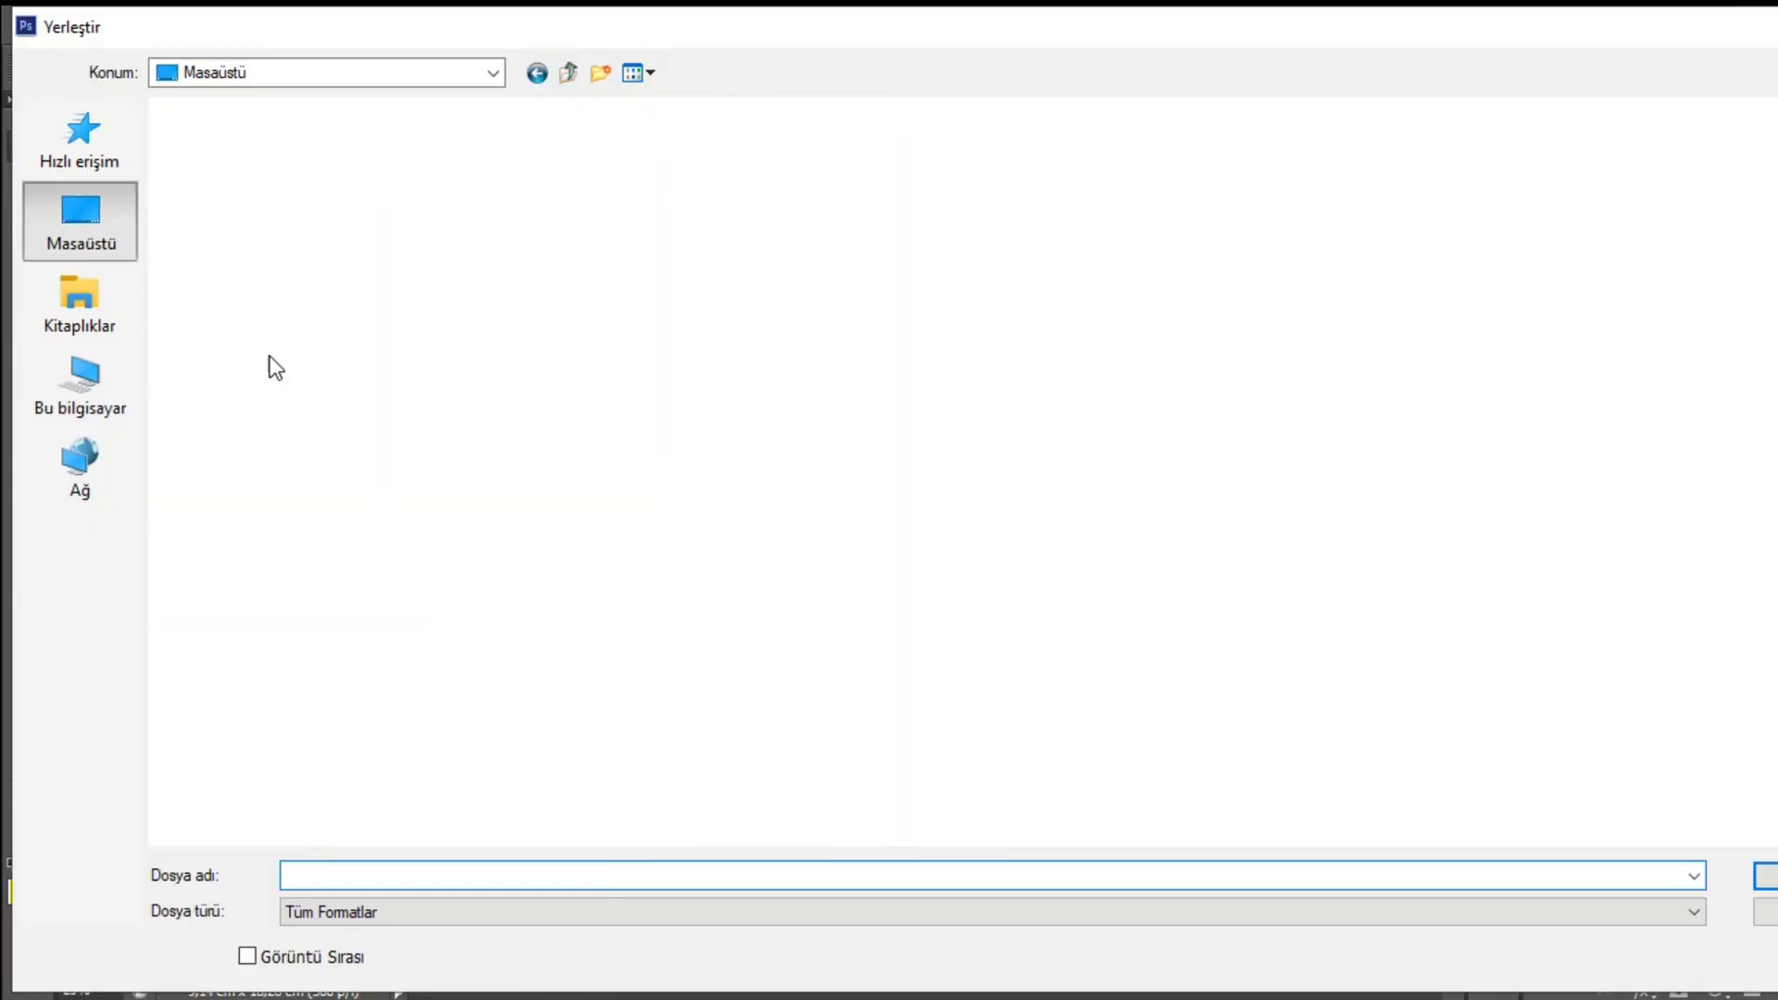
scroll(519, 618, "down", 5)
scroll(518, 619, "down", 3)
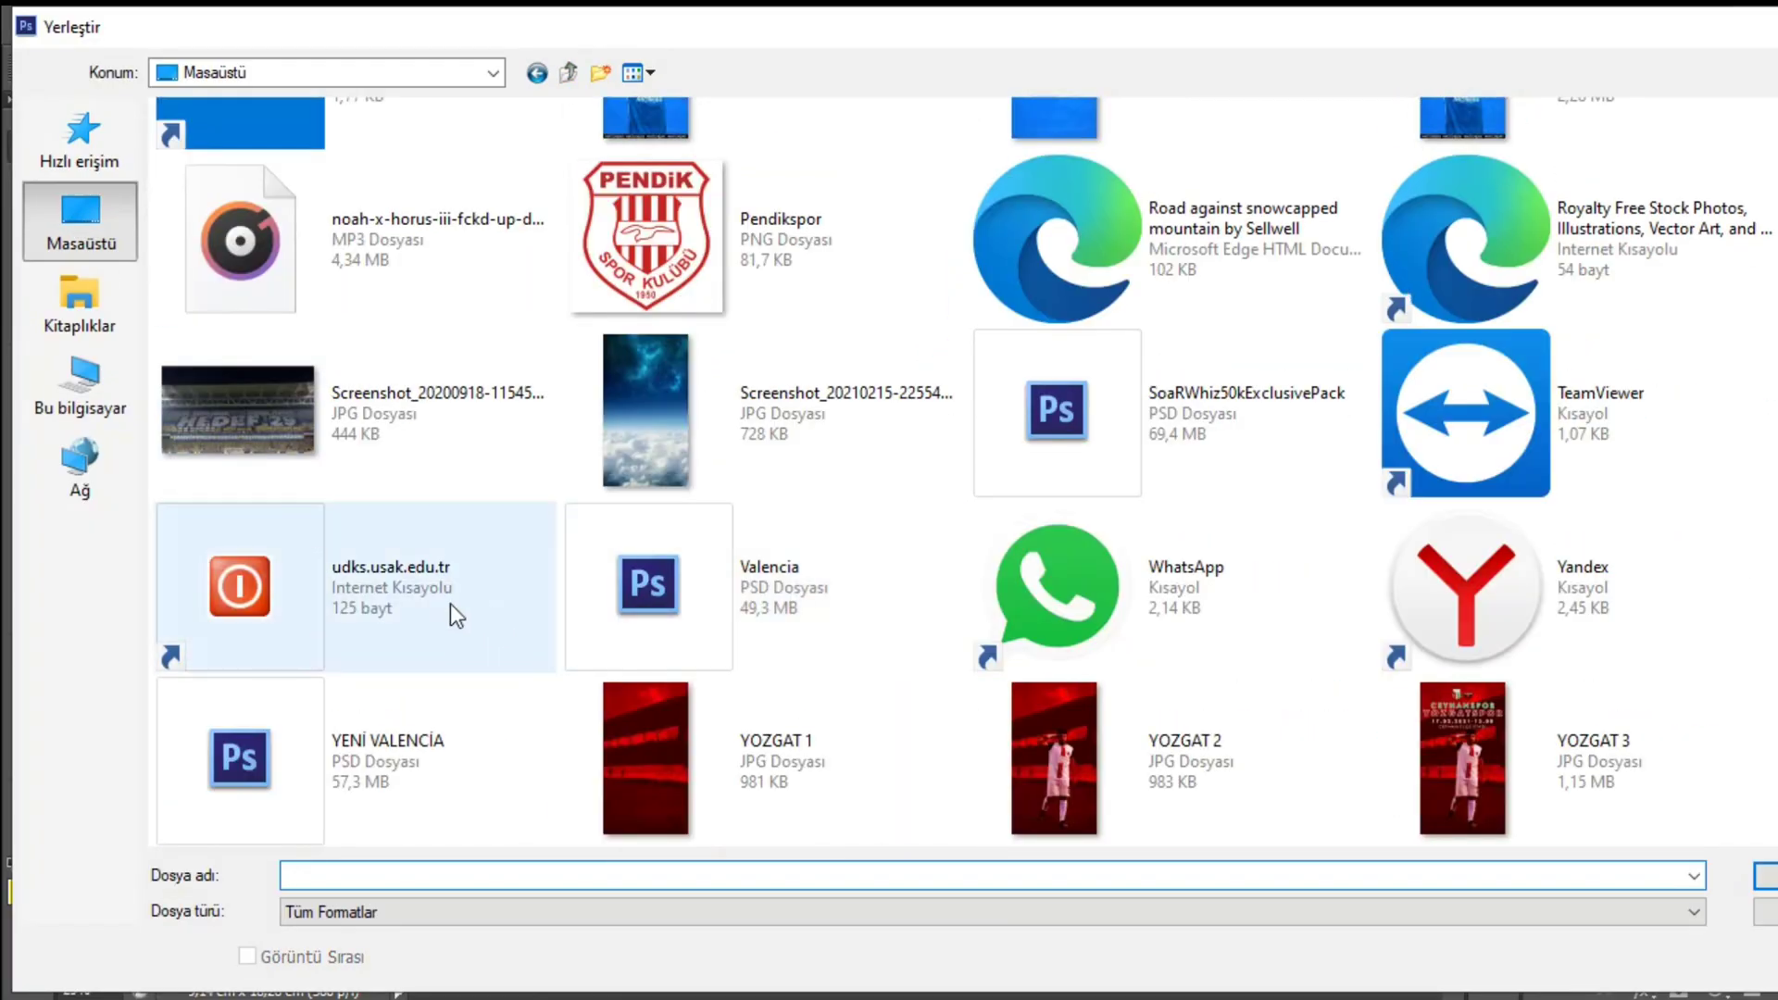
scroll(713, 542, "up", 5)
scroll(1168, 565, "up", 3)
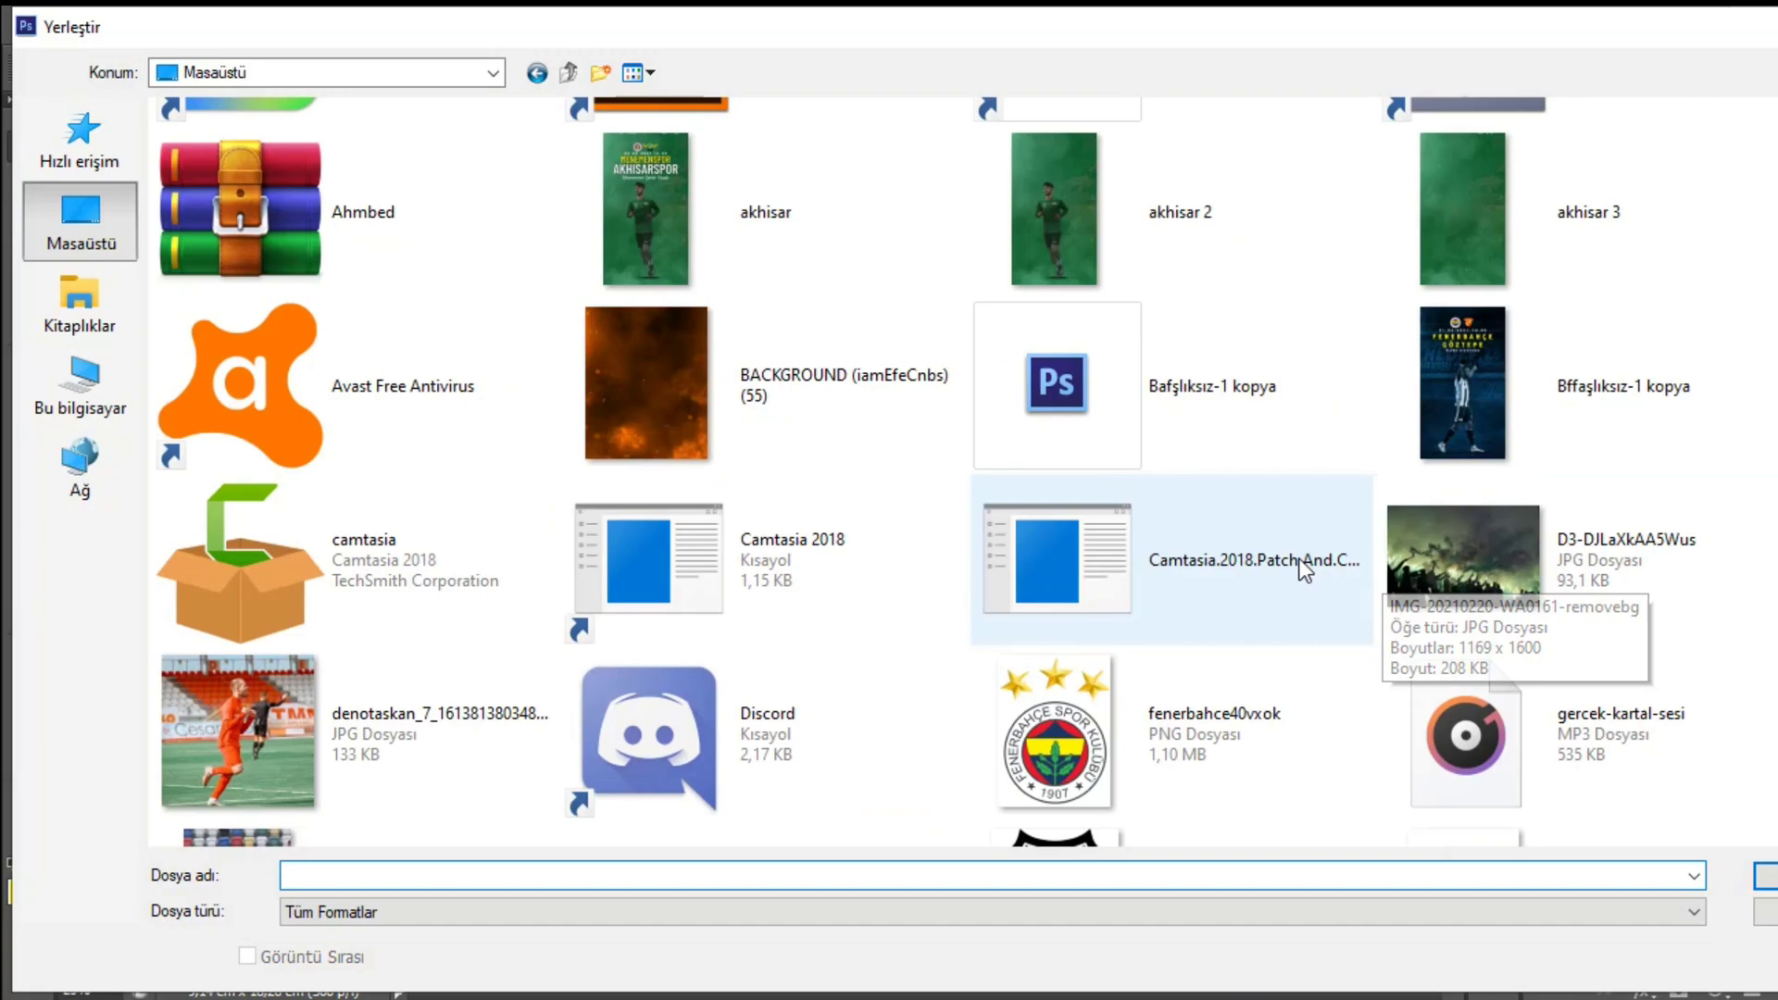
left_click(742, 414)
double_click(707, 382)
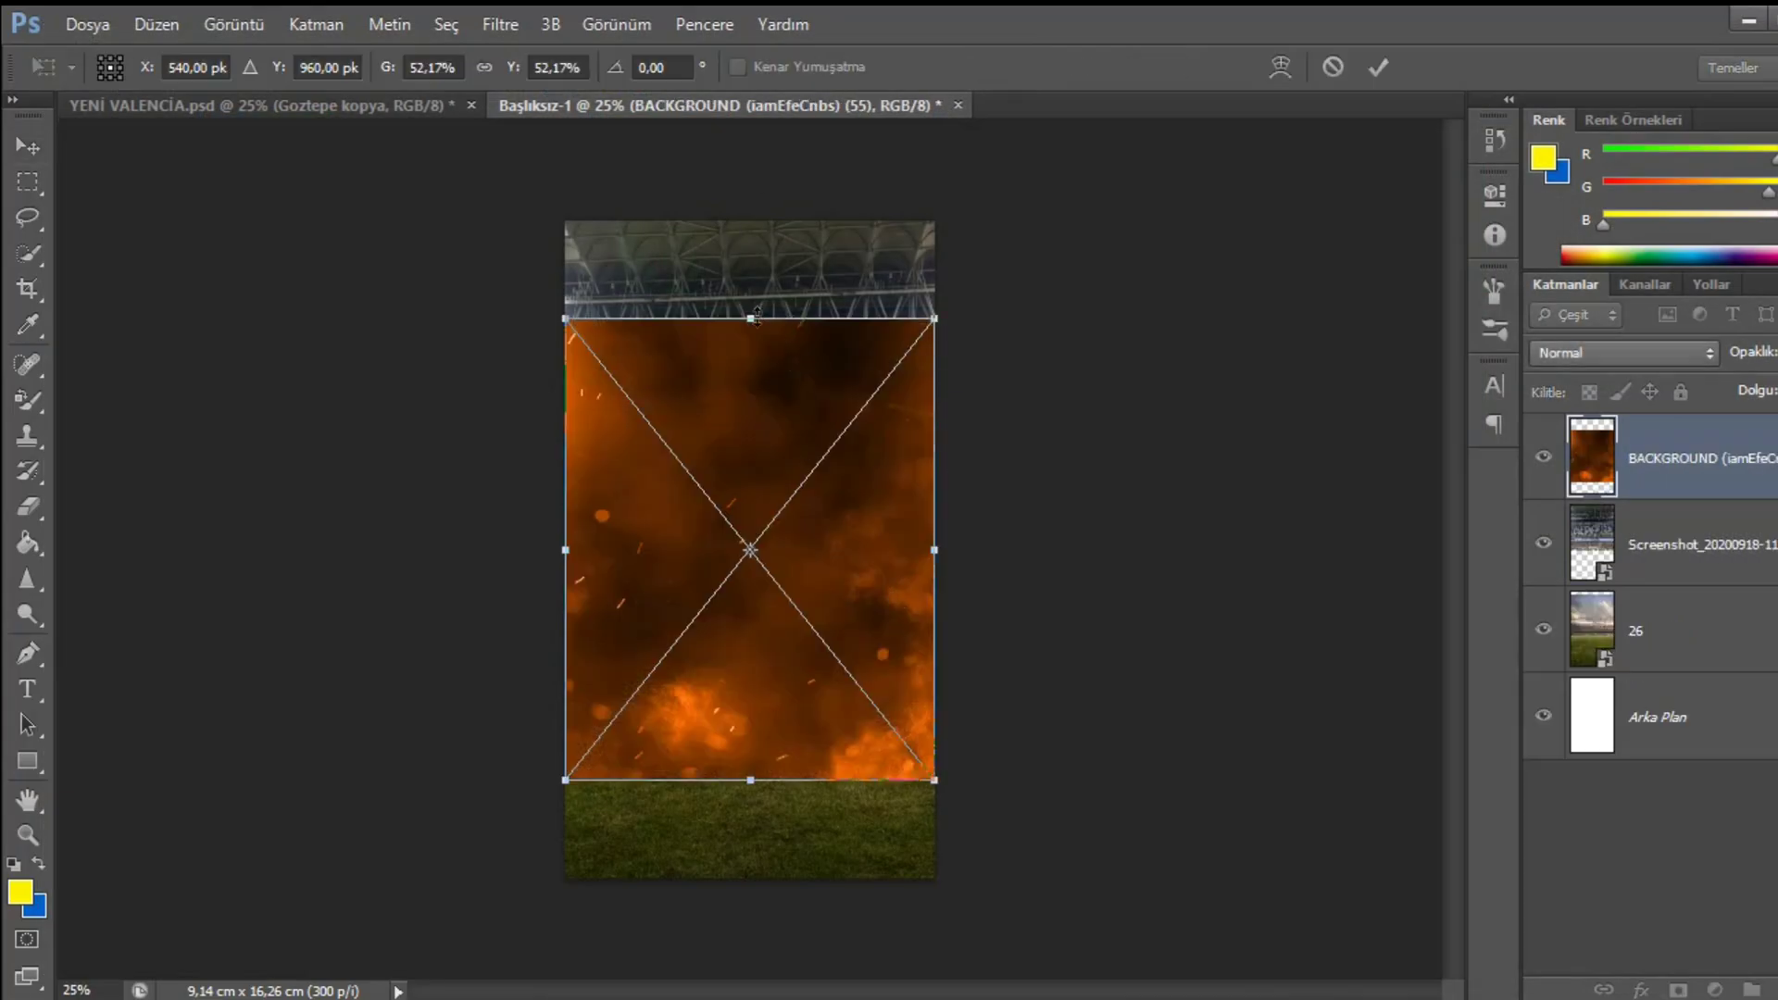
- Enlarge the fiery background image to about 96% width and 137% height, and hide its layer
left_click_drag(754, 318, 752, 220)
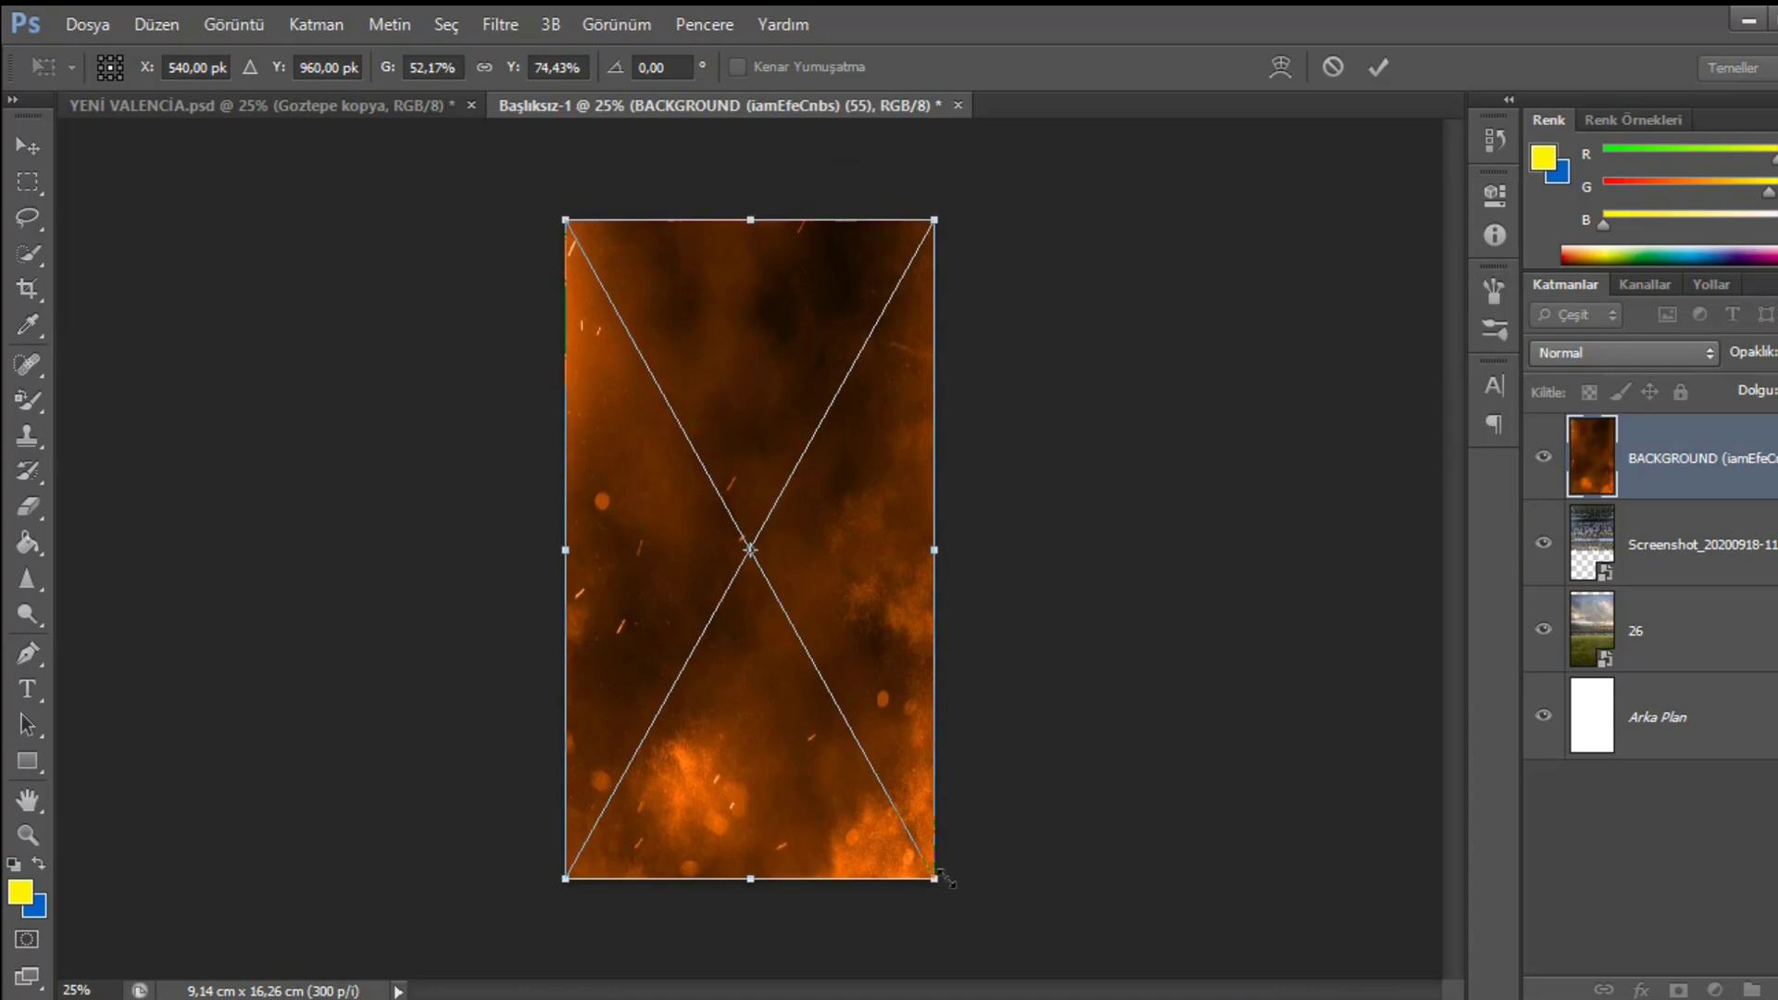
left_click_drag(938, 878, 1316, 991)
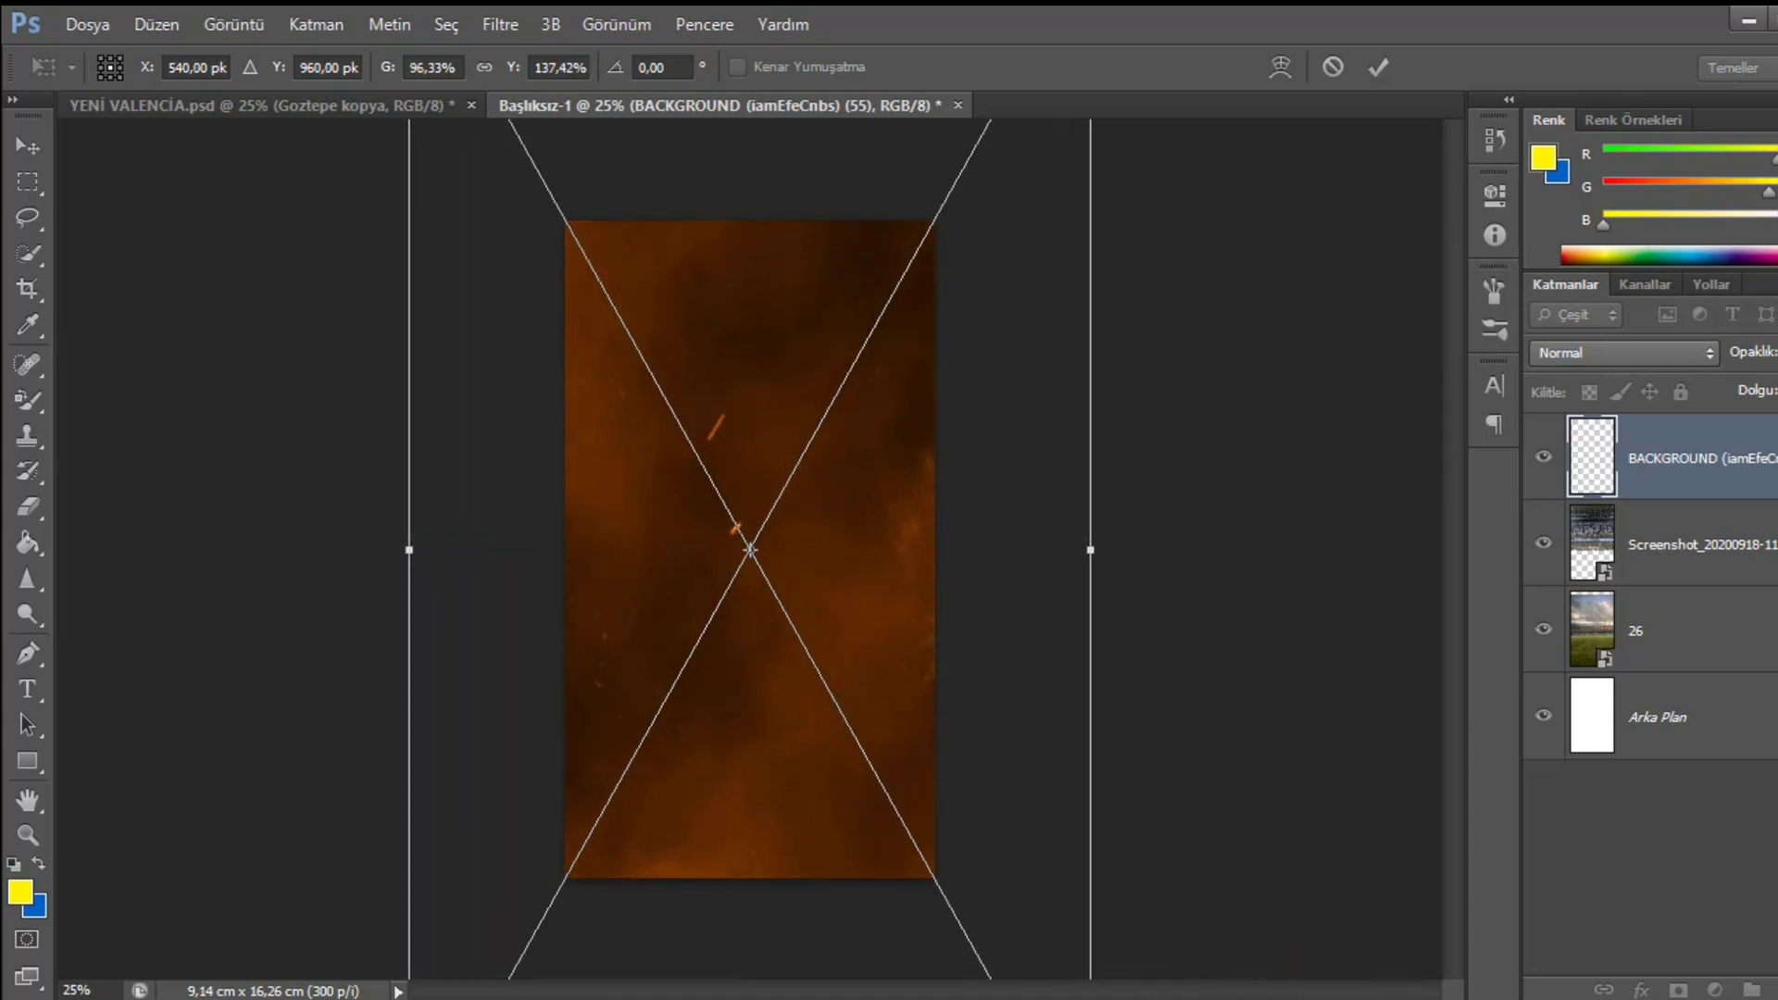
key("Return")
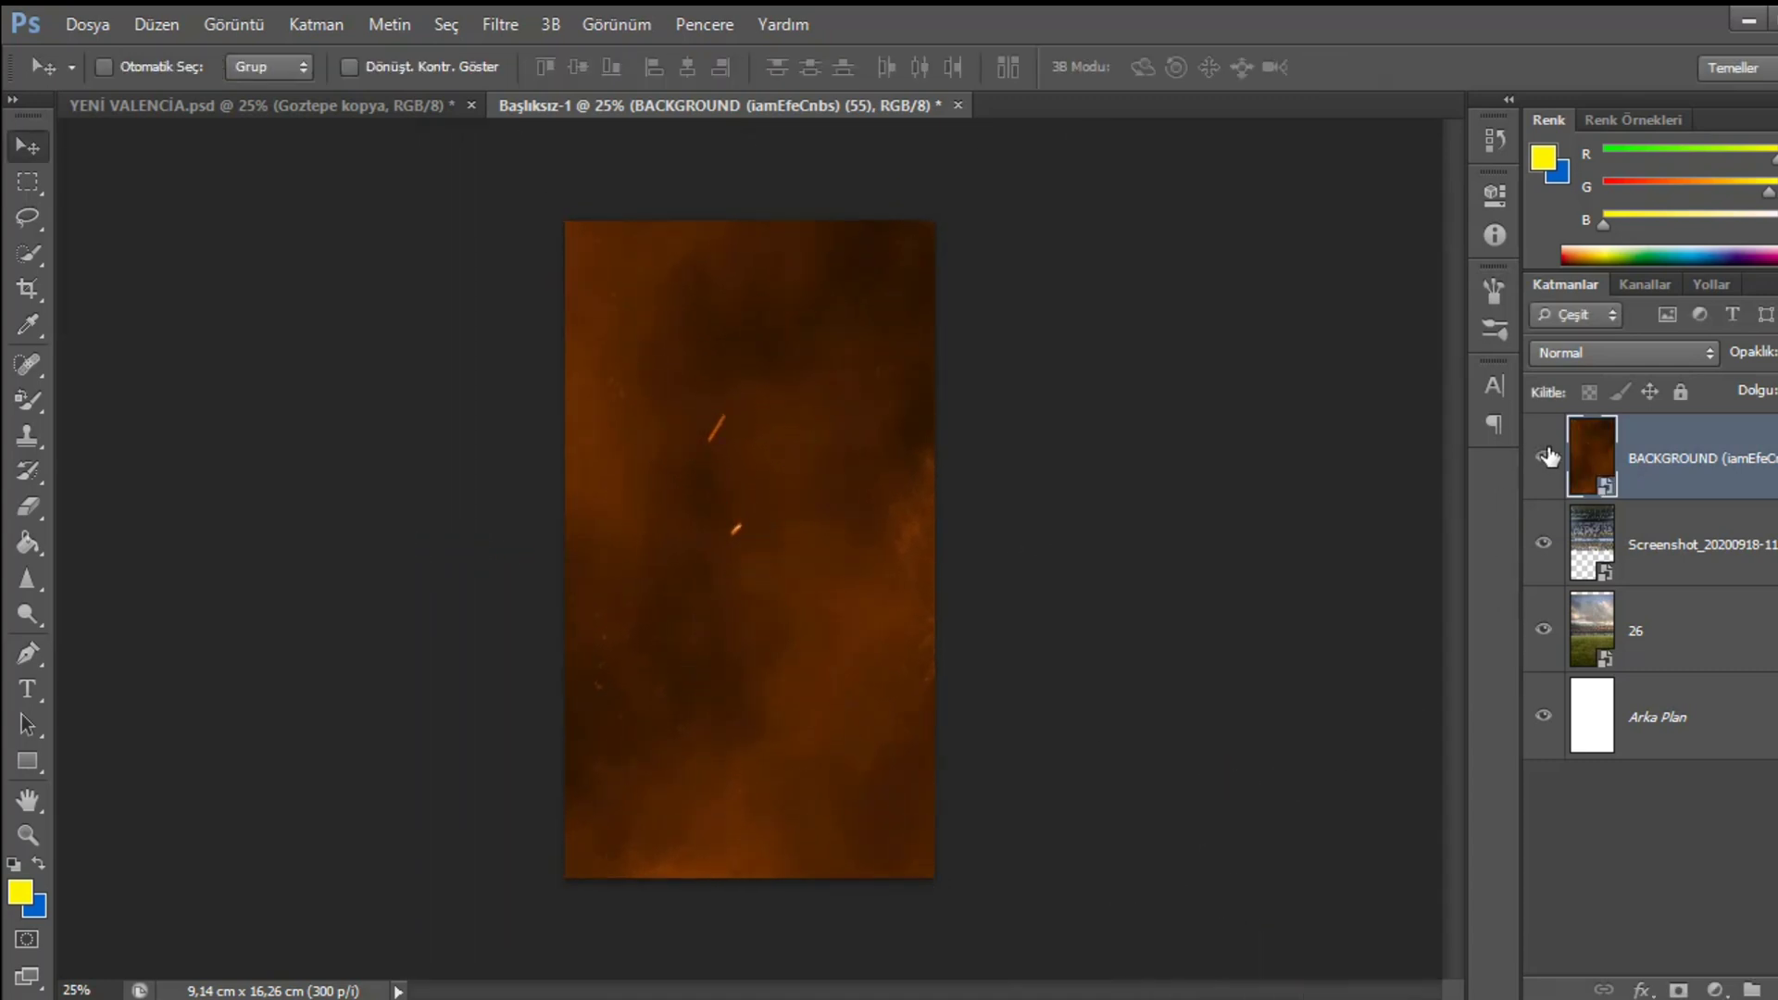
left_click(1543, 456)
- Add a new top layer, paint the whole canvas blue with a 100% opacity brush, and set its blend mode to Ton
key("ctrl+shift+alt+n")
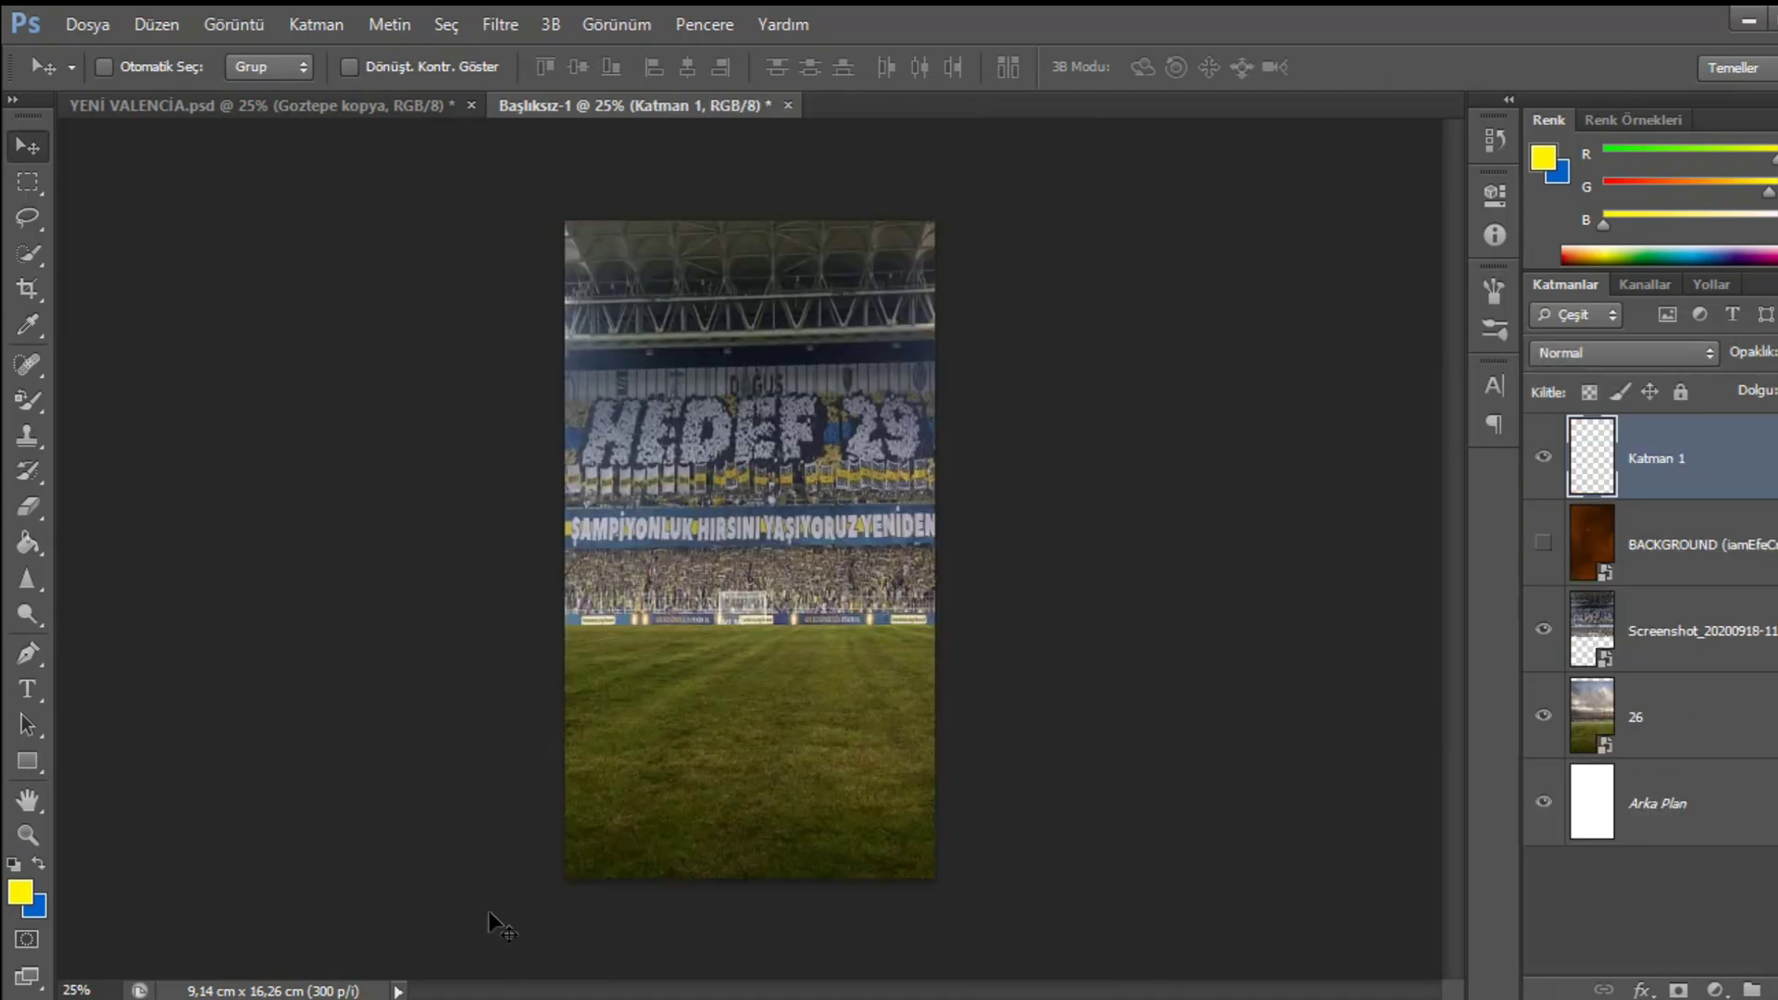
left_click(37, 862)
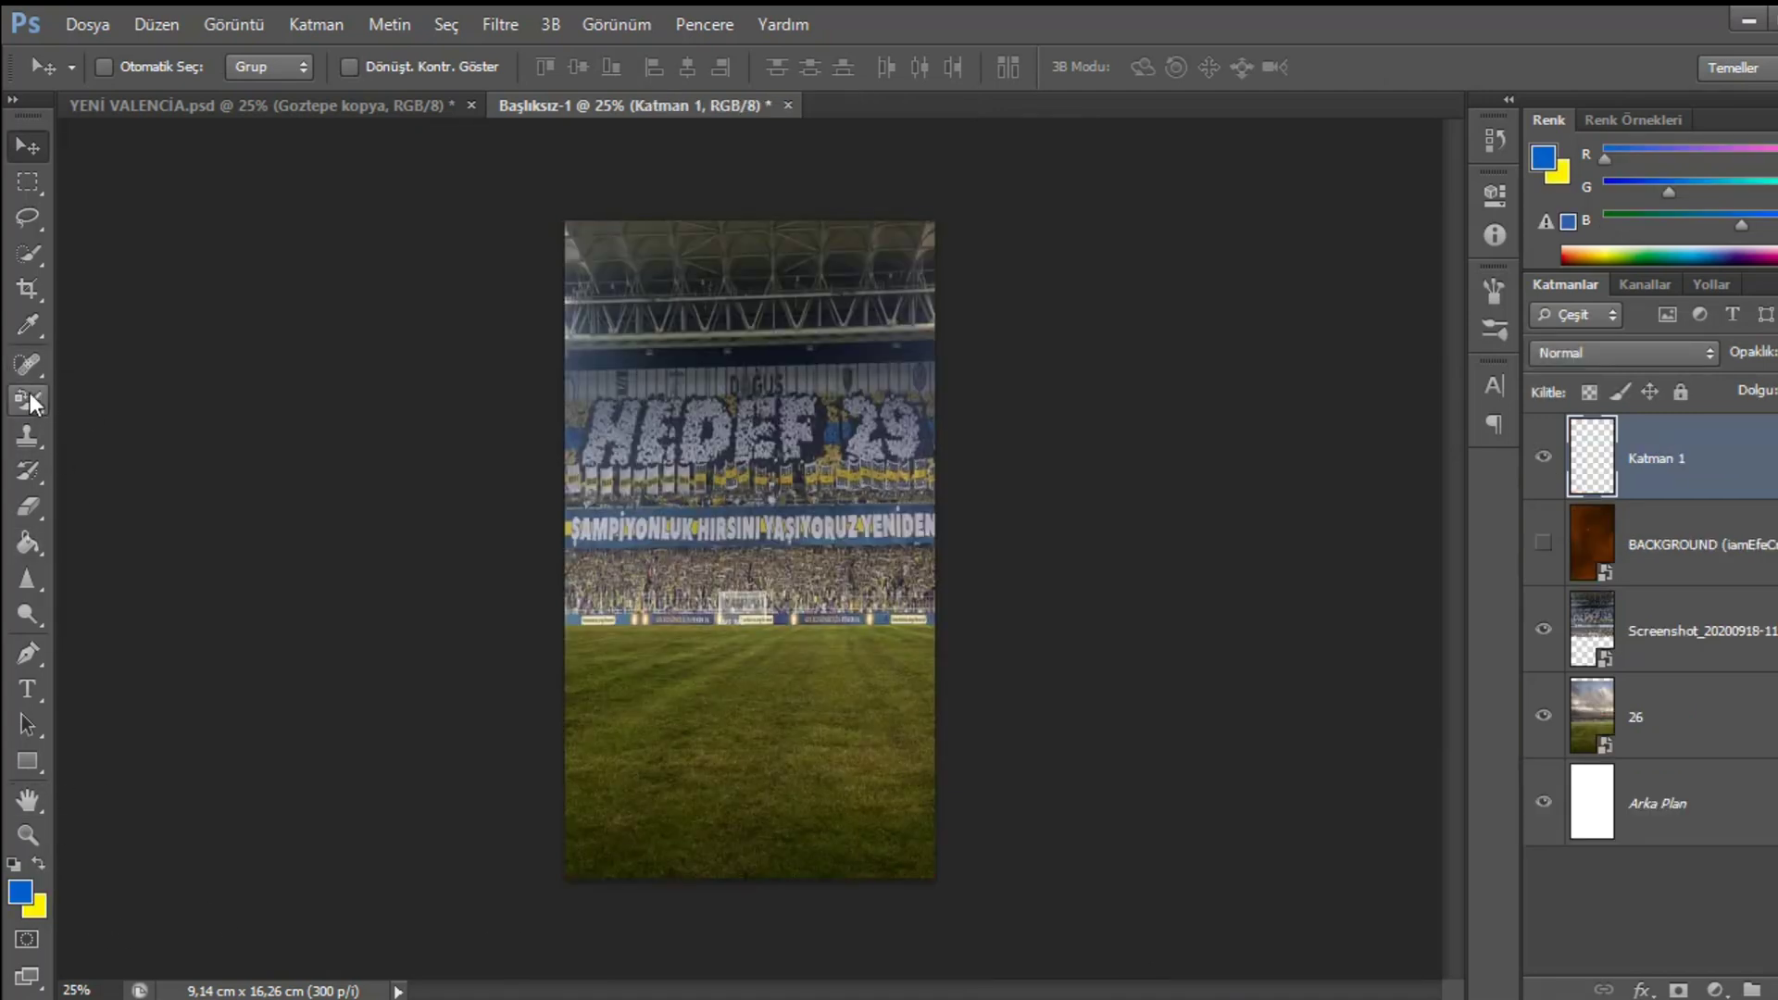
left_click(30, 405)
left_click(149, 401)
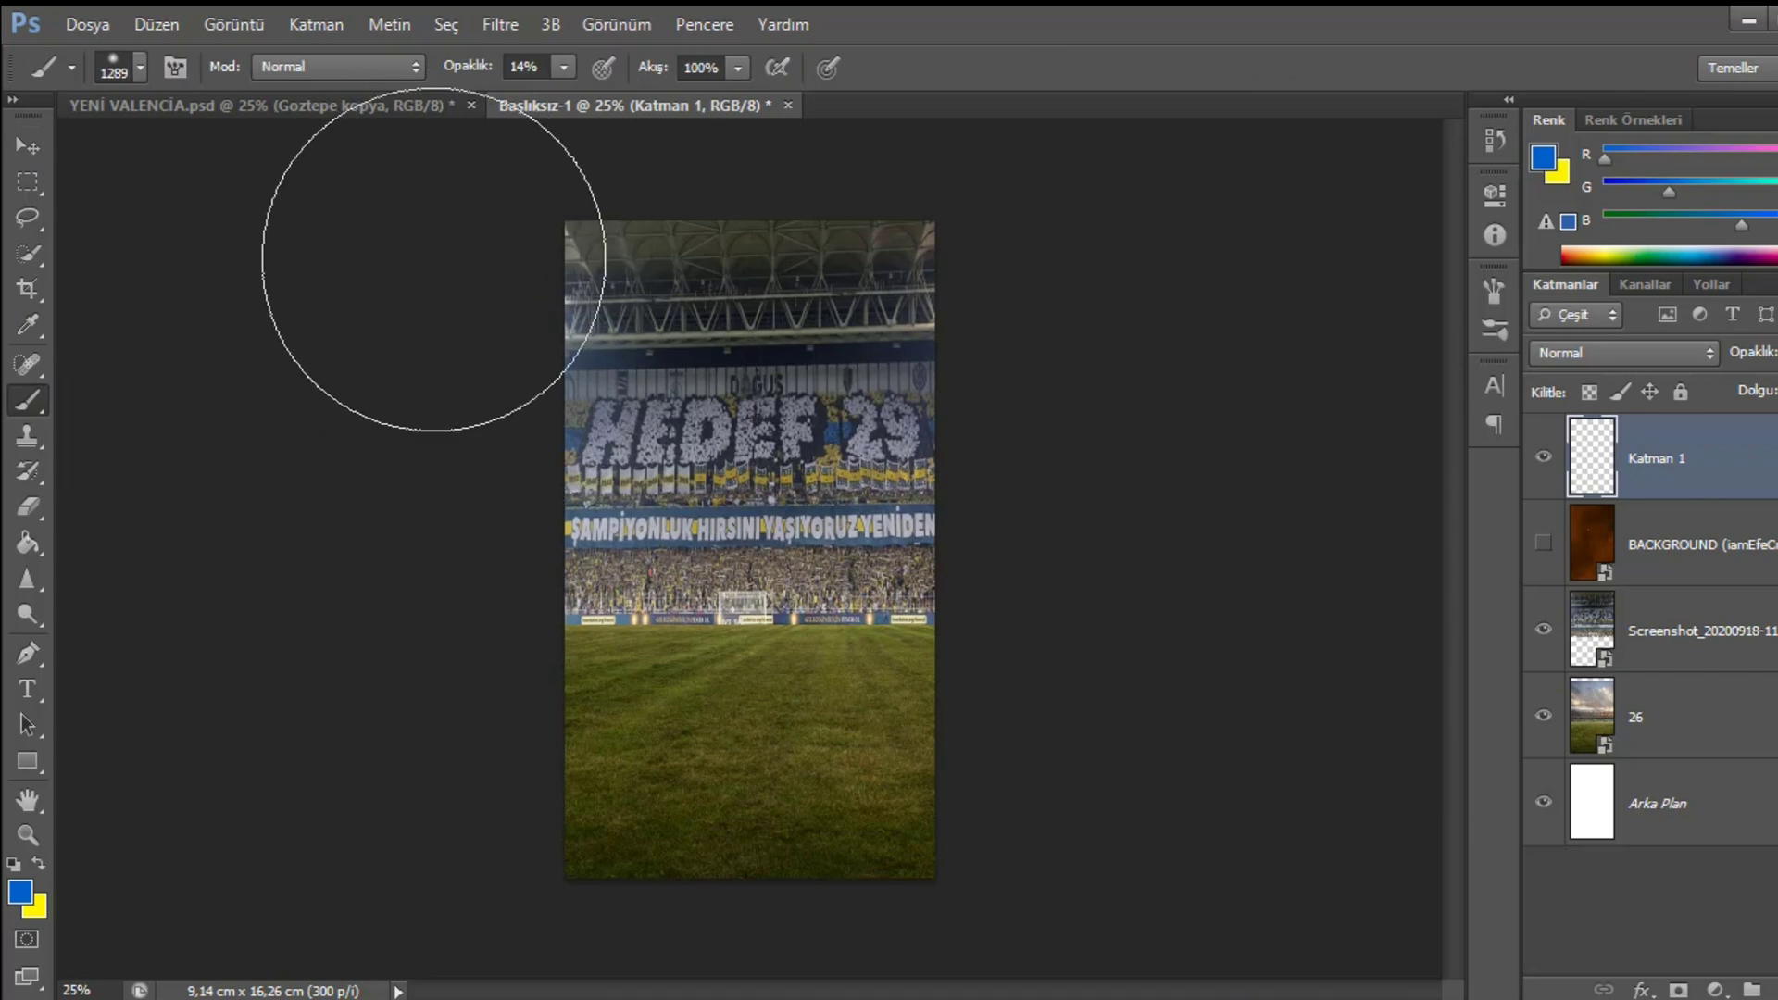
left_click(563, 68)
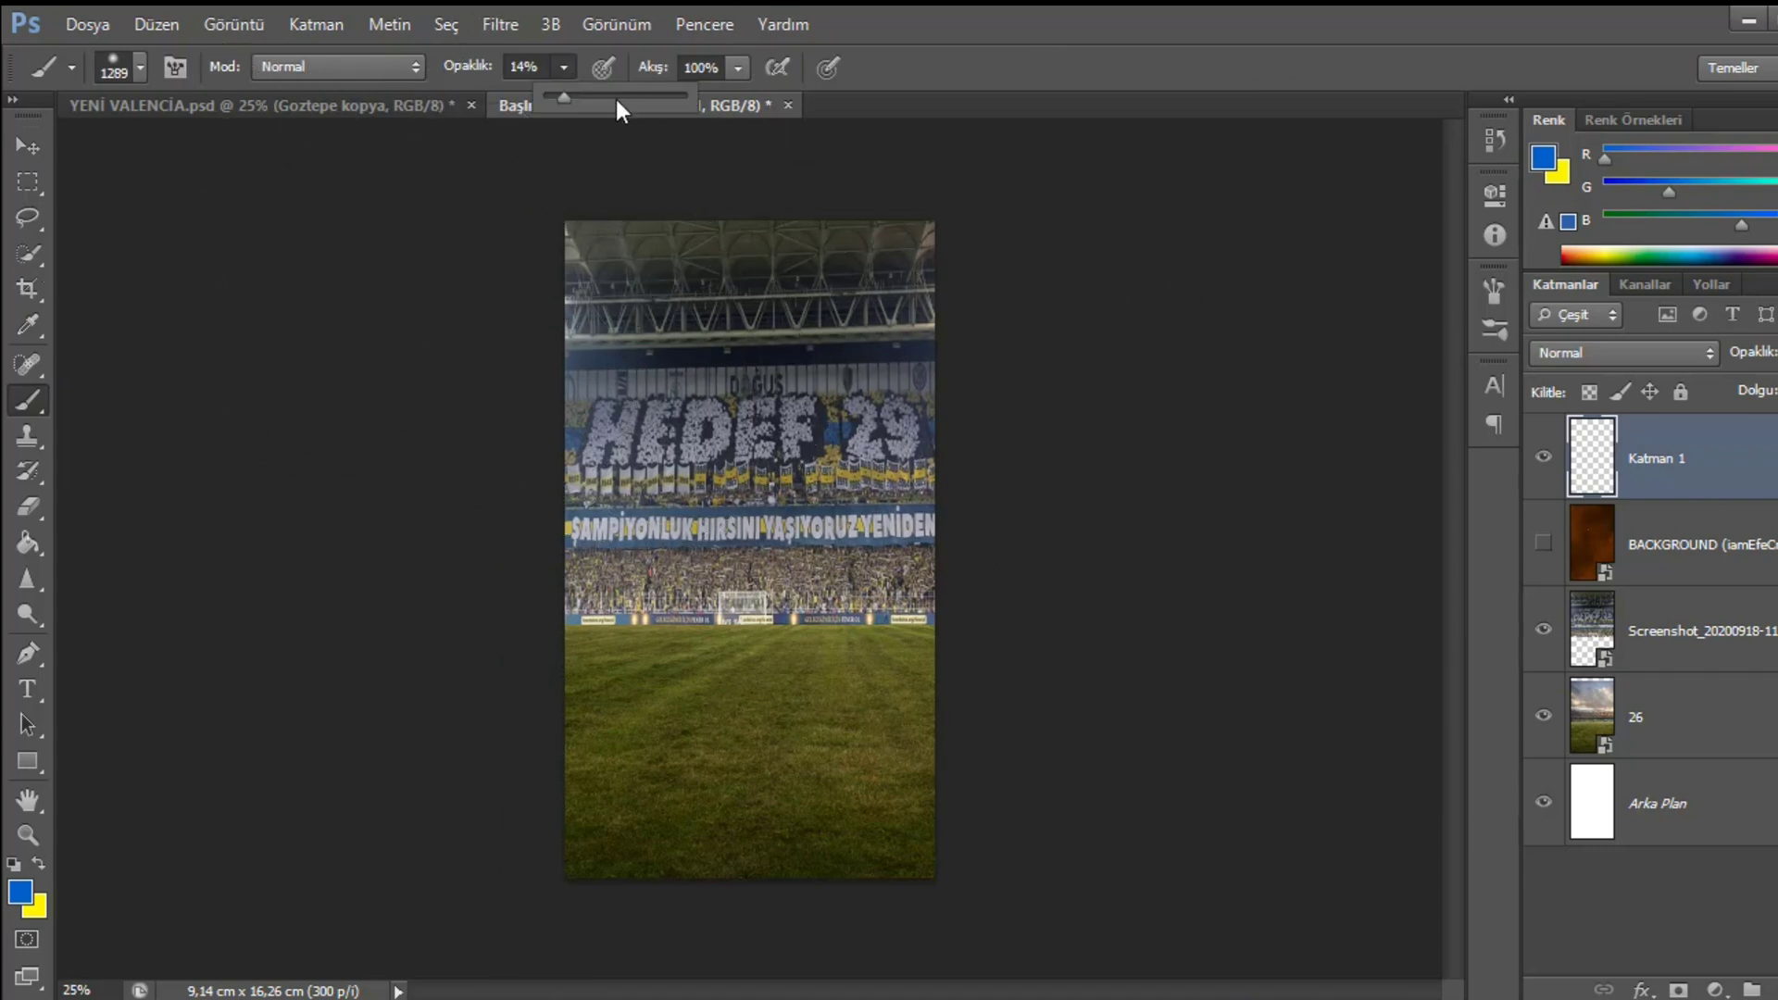
left_click(142, 71)
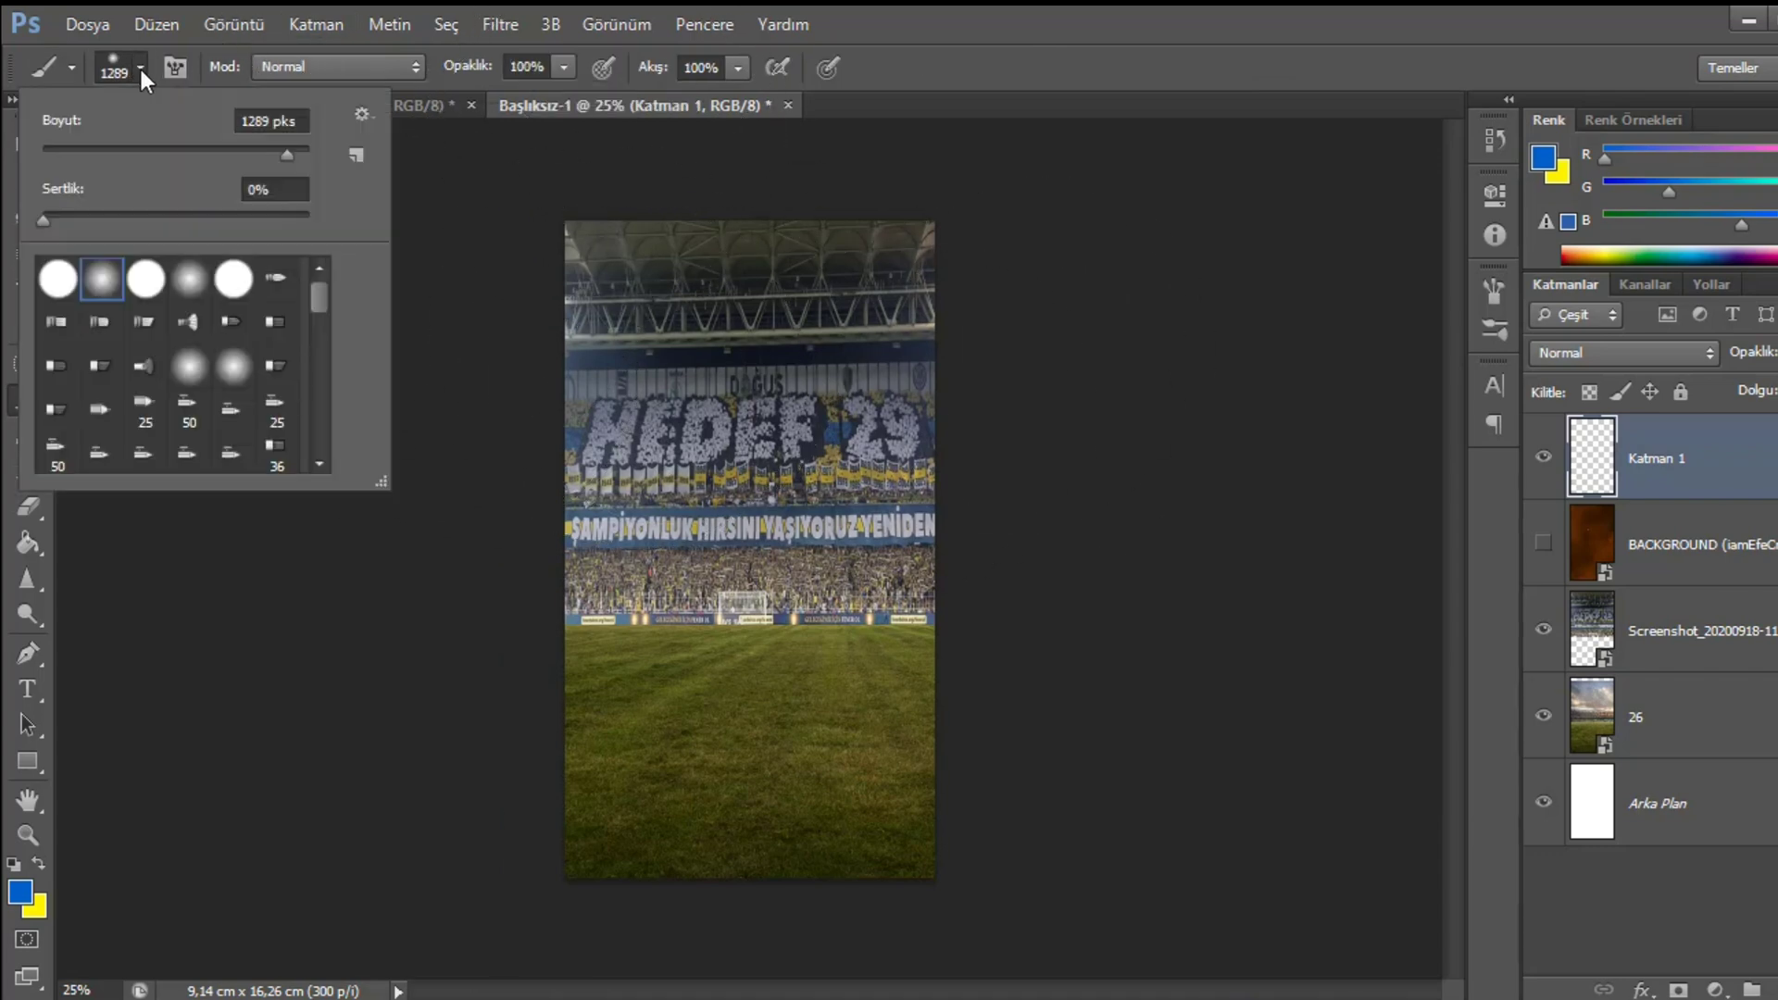
left_click(55, 283)
mouse_move(865, 277)
left_mouse_down()
mouse_move(1048, 762)
mouse_move(1389, 775)
left_mouse_up()
left_click(1643, 352)
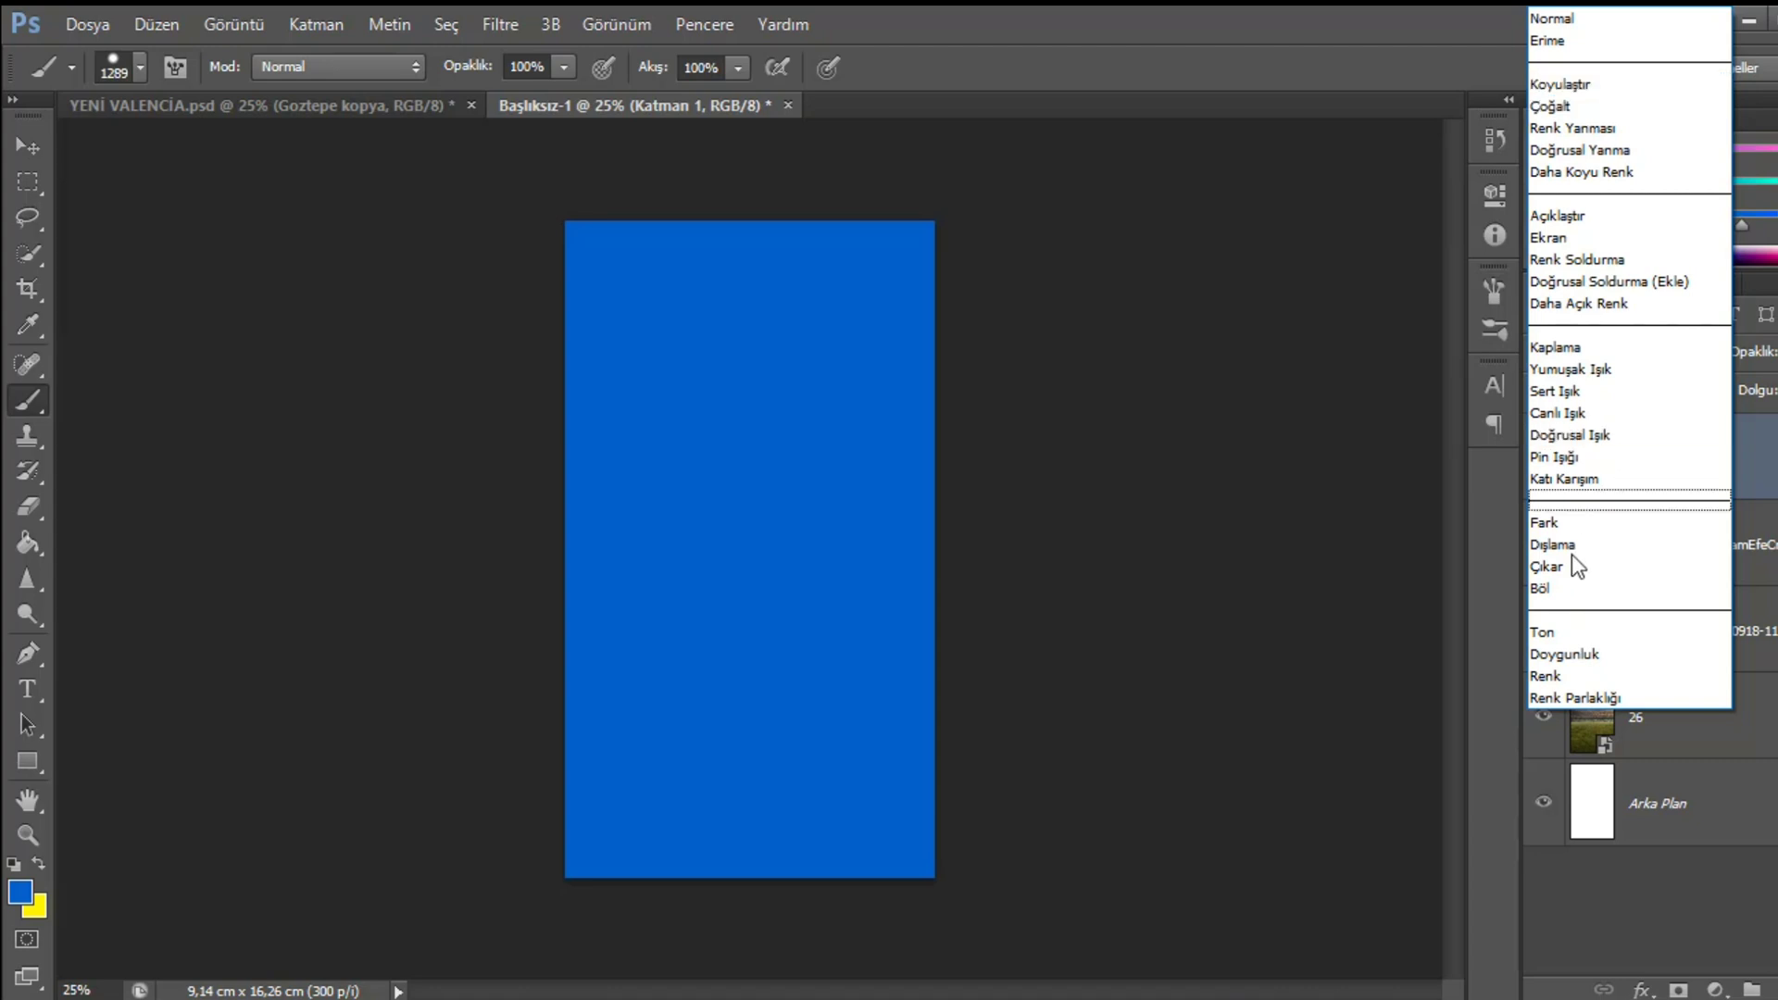
left_click(1558, 632)
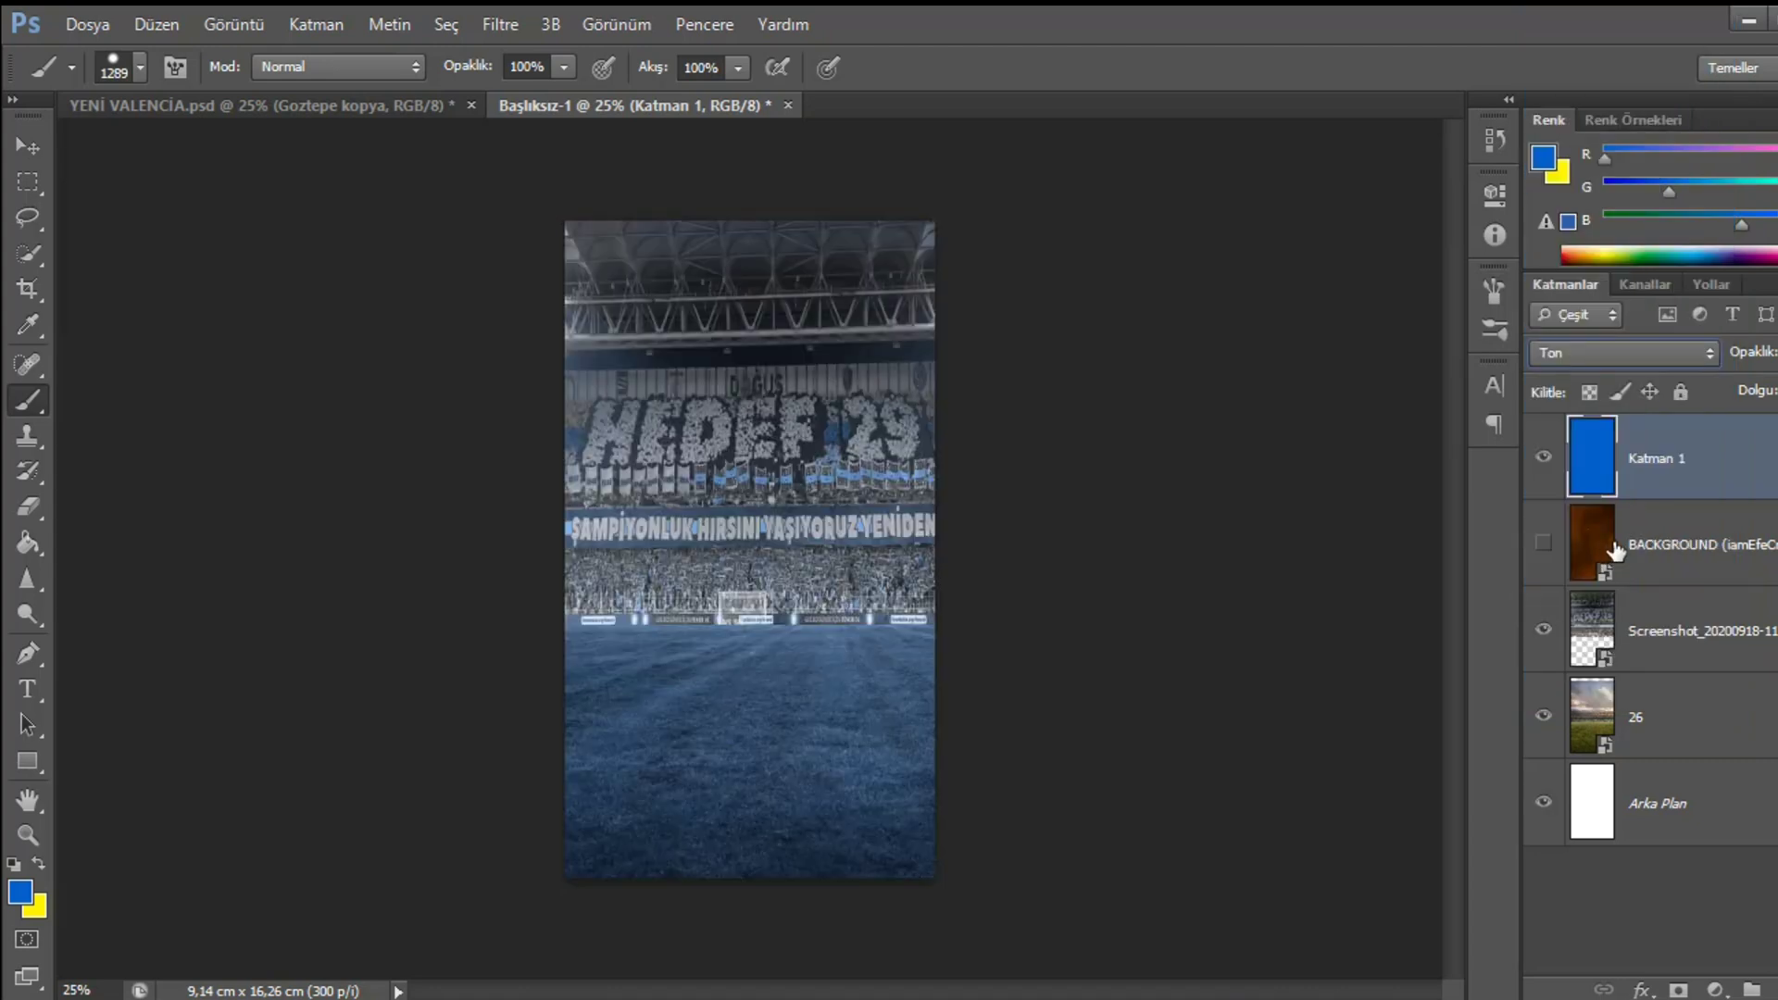
- Show the fiery BACKGROUND layer beneath the blue layer and set its blend mode to Sert Işık
left_click(1688, 557)
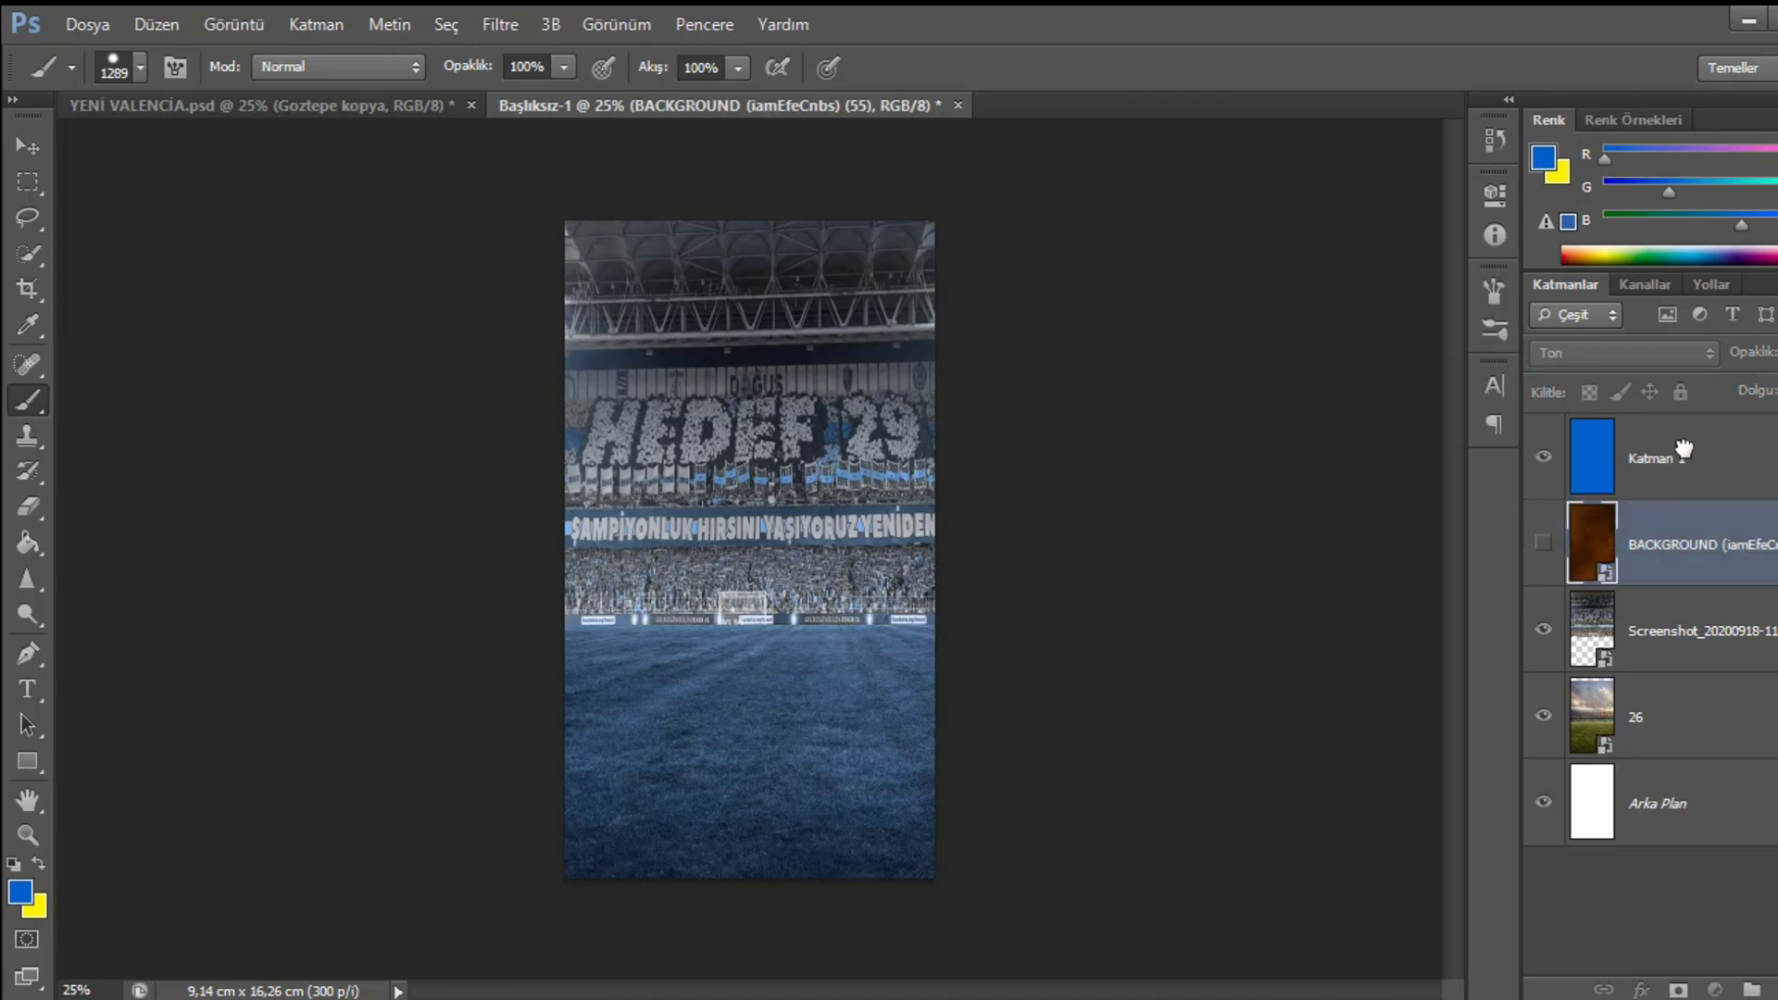
left_click(1686, 456)
left_click(1543, 544)
left_click(1690, 567)
left_click(1625, 352)
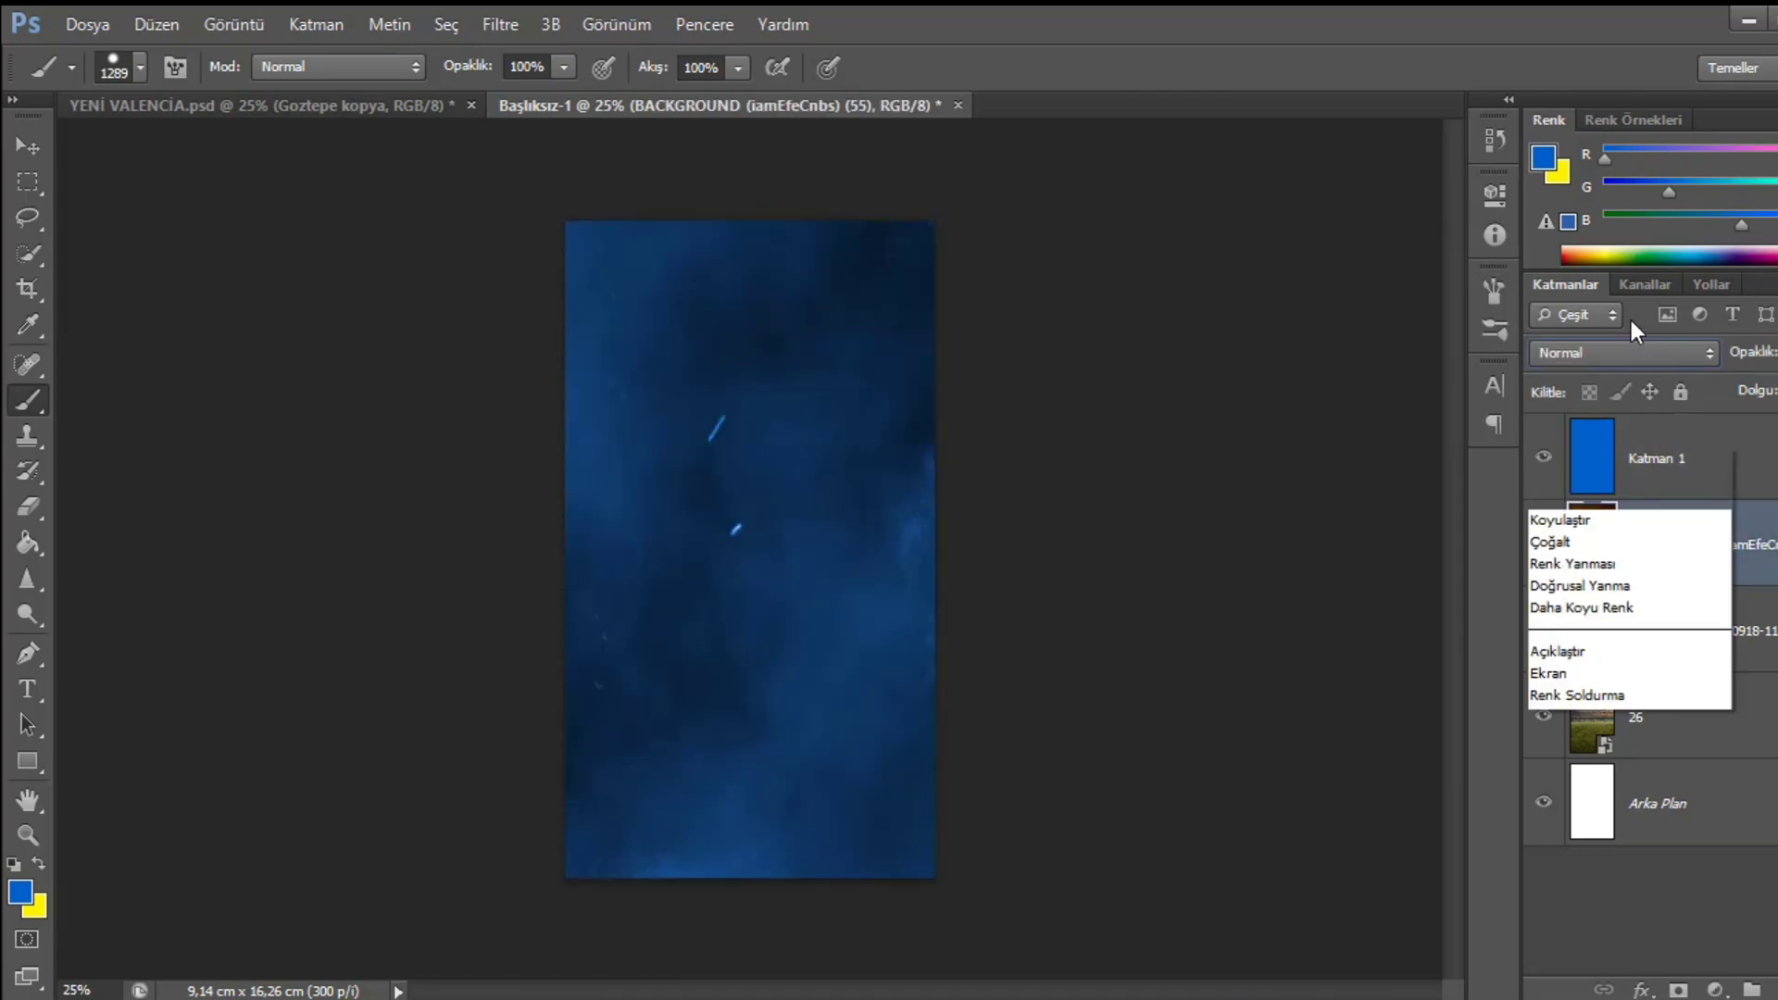
left_click(1587, 380)
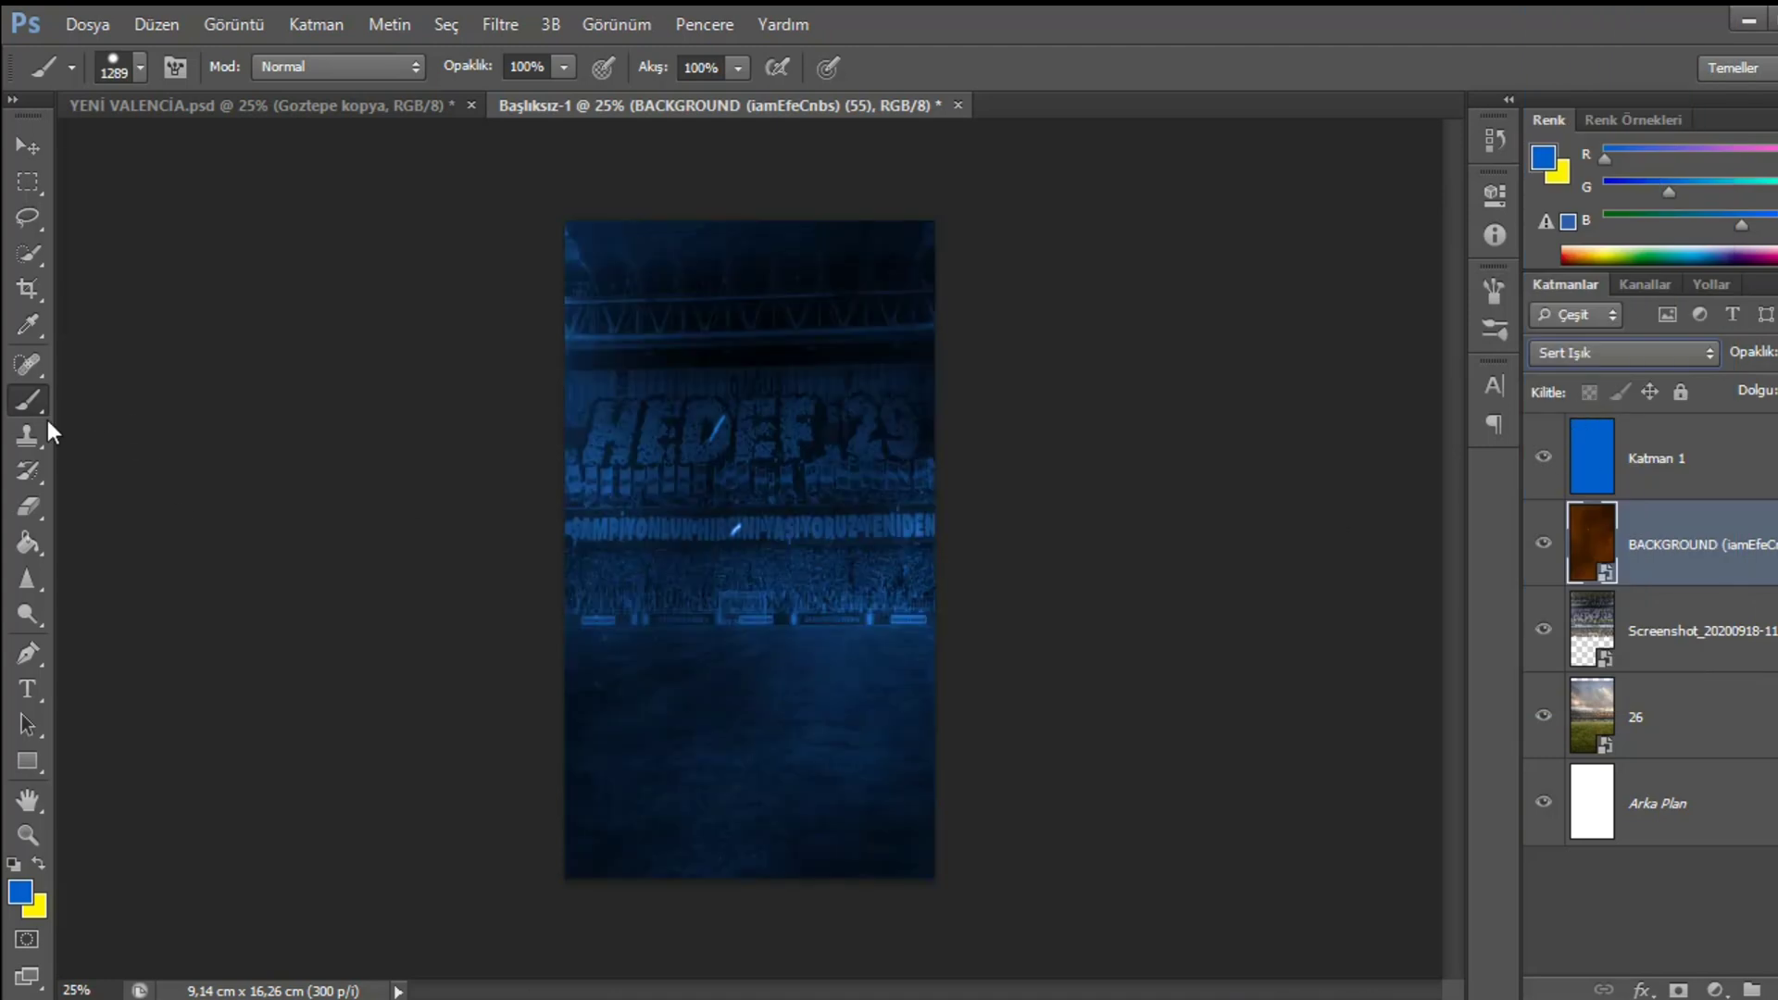
- Rasterize the fiery BACKGROUND layer for retouching and set the Spot Healing Brush size to 80
left_click(28, 364)
right_click(28, 364)
left_click(97, 380)
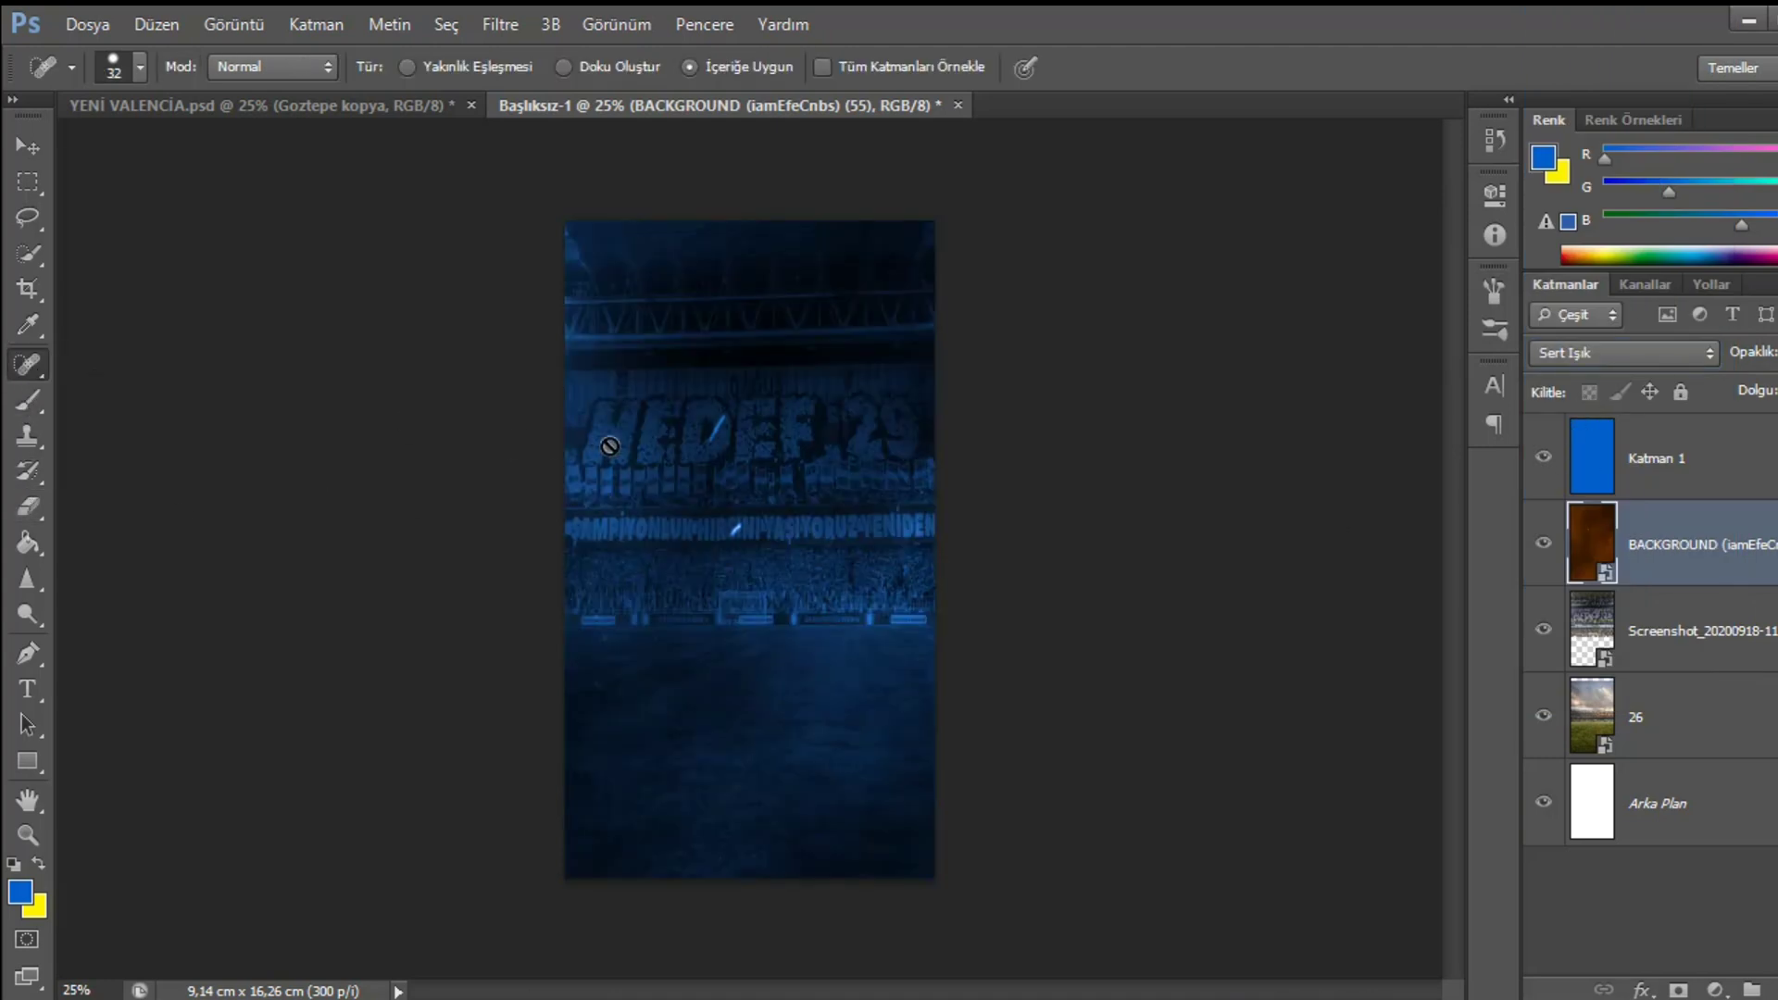
left_click(739, 439)
left_click(848, 426)
left_click(140, 68)
- Heal away the two bright spark streaks over the HEDEF lettering and the banner below it
left_click(713, 421)
key("ctrl+plus")
key("ctrl+plus")
key("ctrl+plus")
scroll(685, 648, "down", 5)
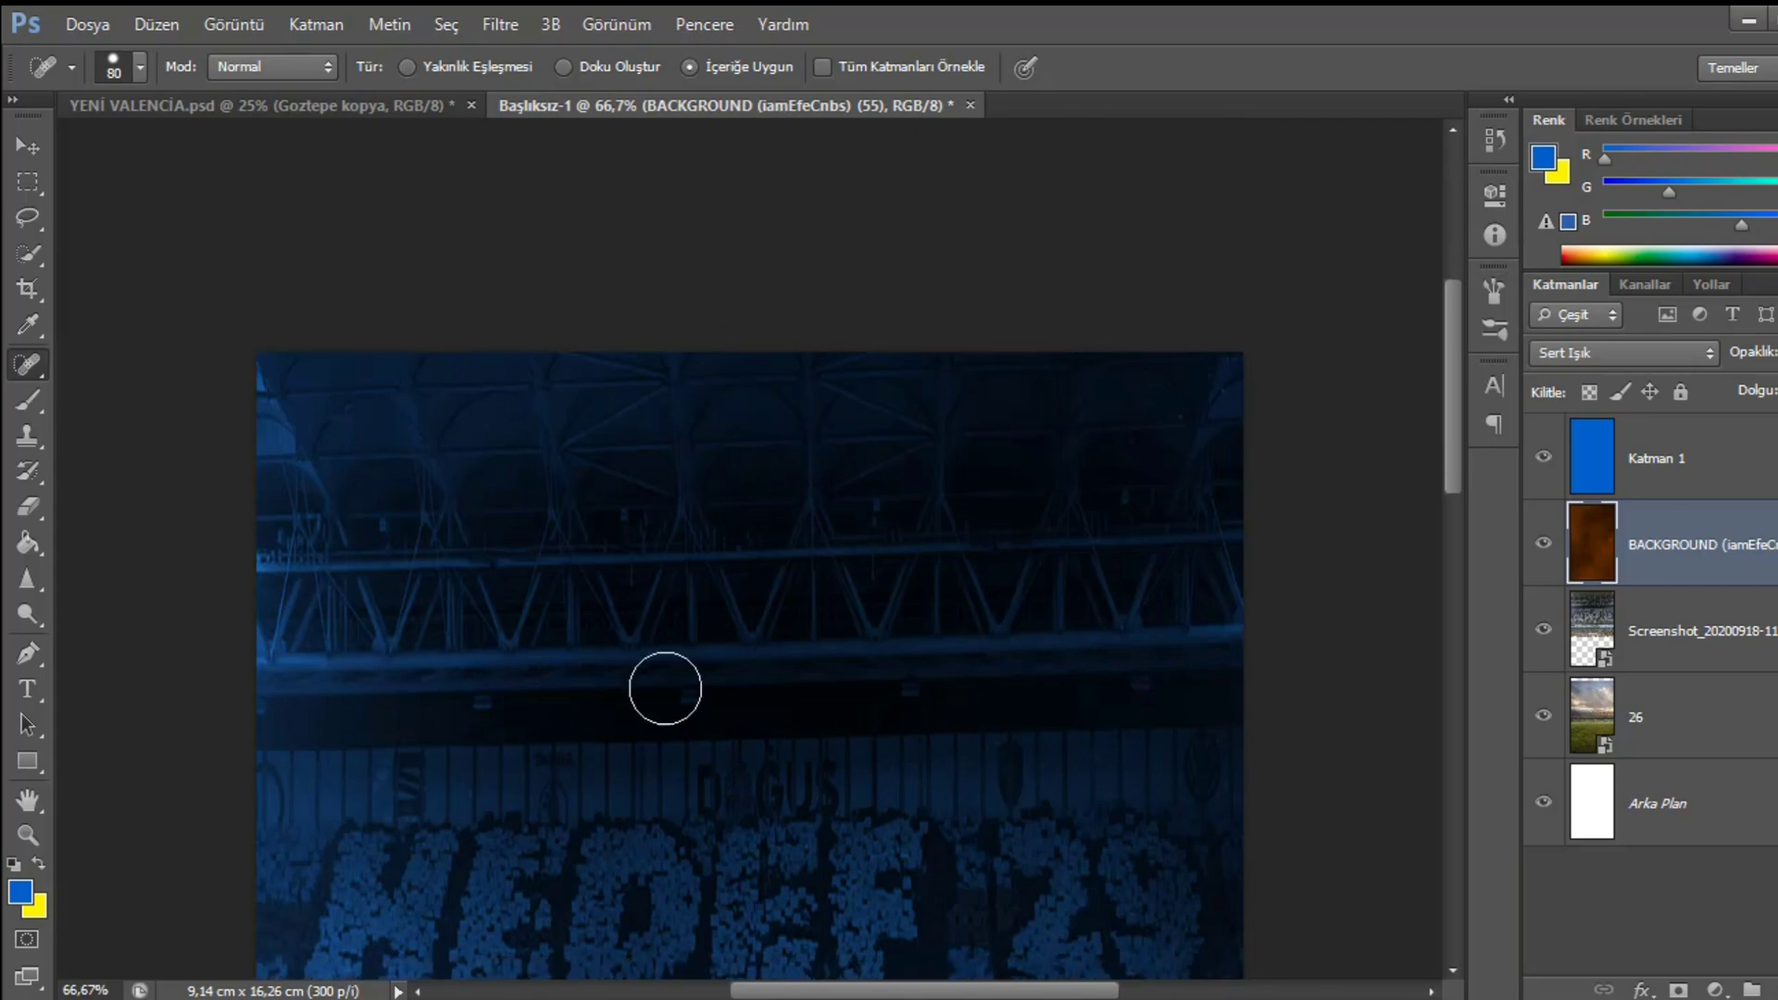
scroll(718, 728, "down", 3)
left_click(709, 611)
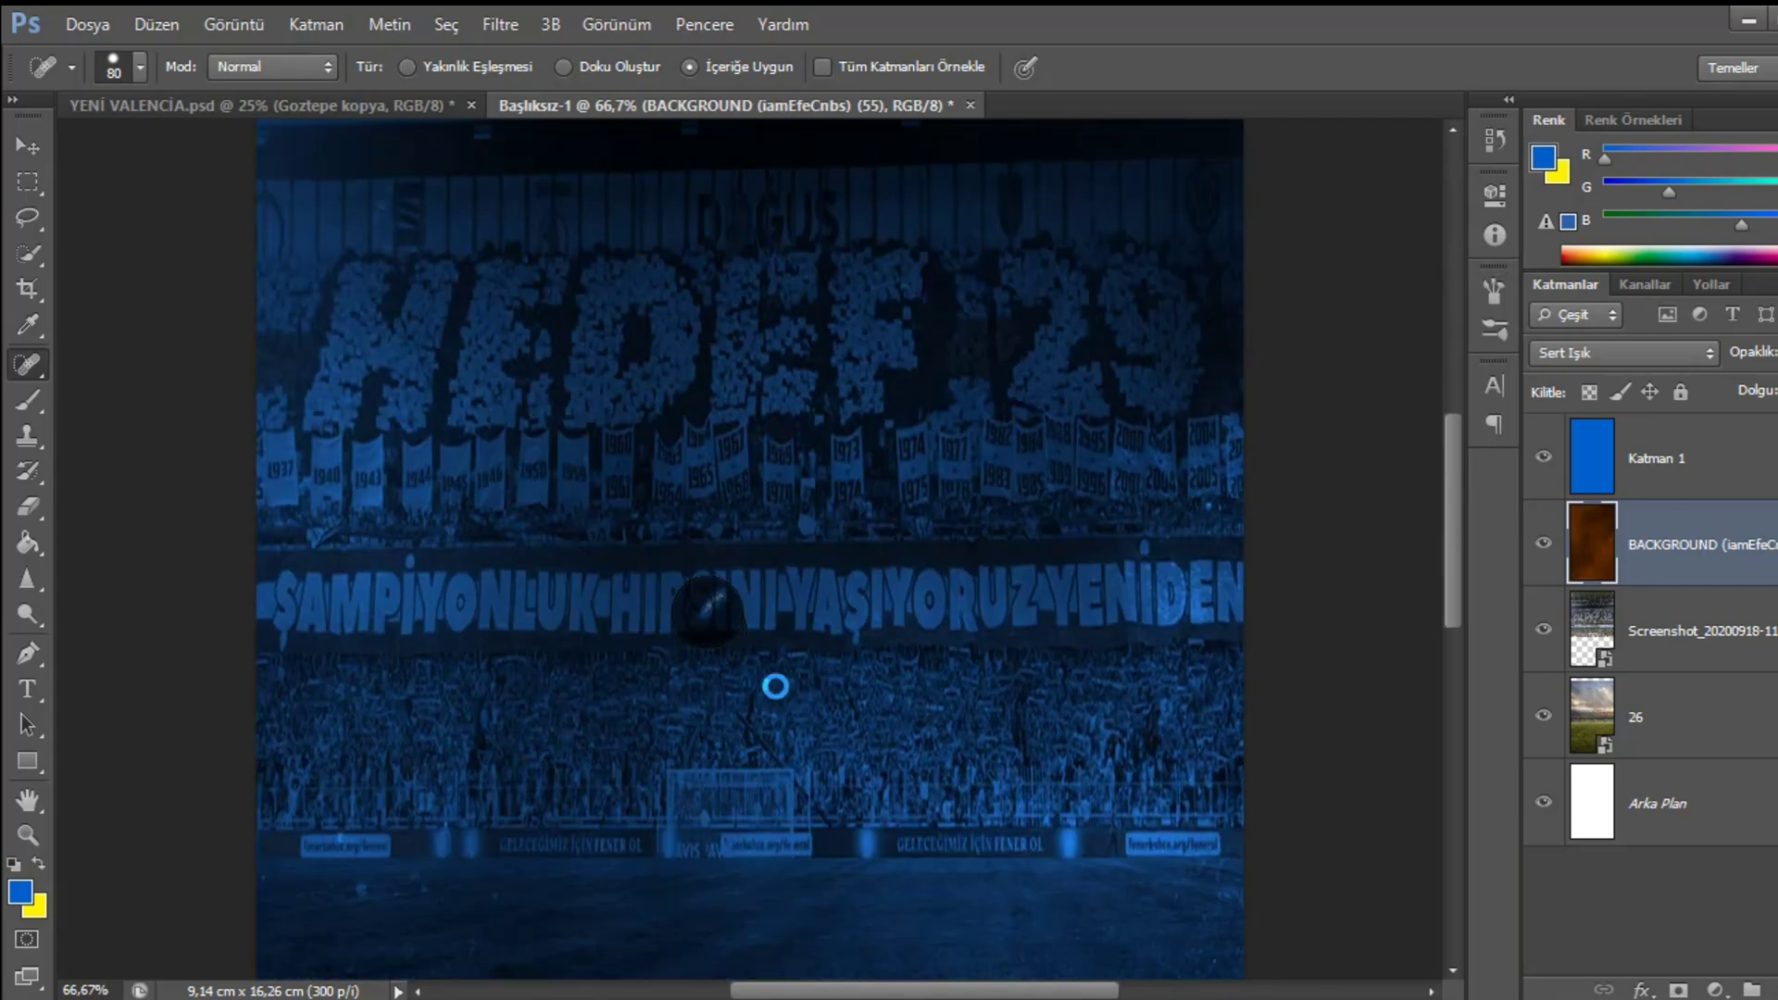
- Heal the light specks on the left part of the grass, just below the advertising boards
scroll(833, 731, "down", 1)
scroll(867, 747, "down", 3)
scroll(1232, 649, "down", 1)
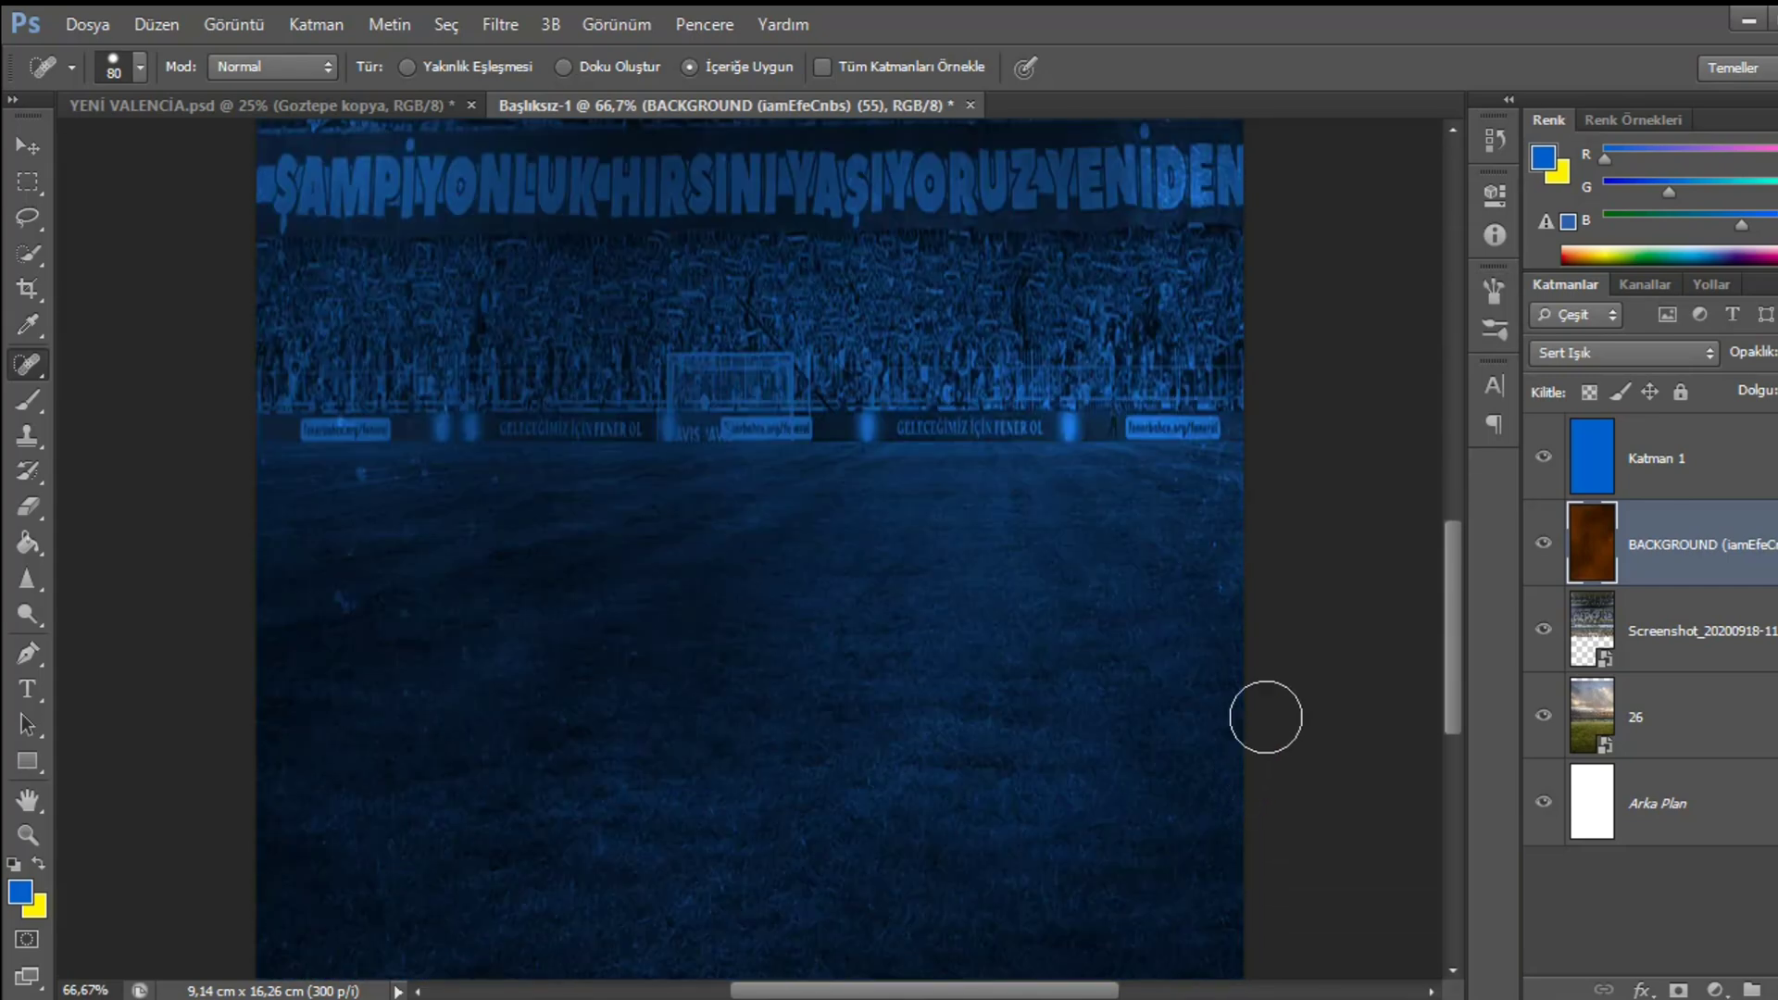
left_click(362, 472)
left_click(326, 598)
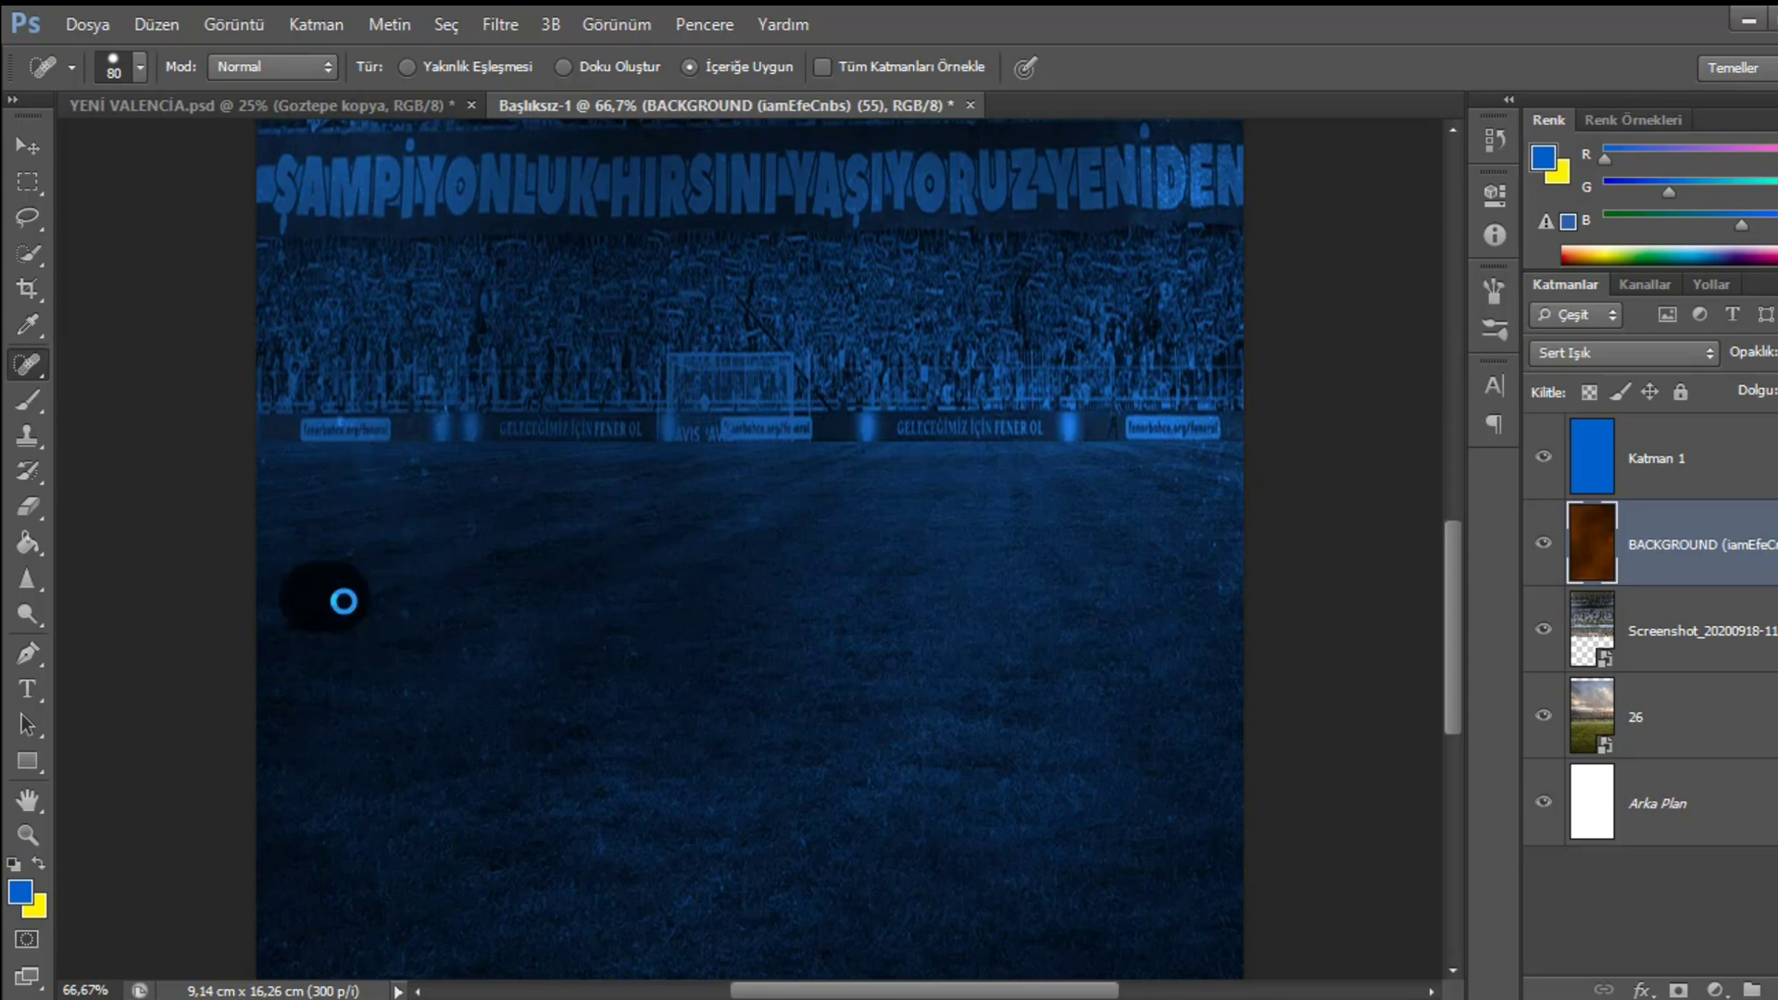
left_click(370, 540)
- Retouch the remaining small specks on the left half of the pitch with the Spot Healing Brush
scroll(540, 762, "down", 2)
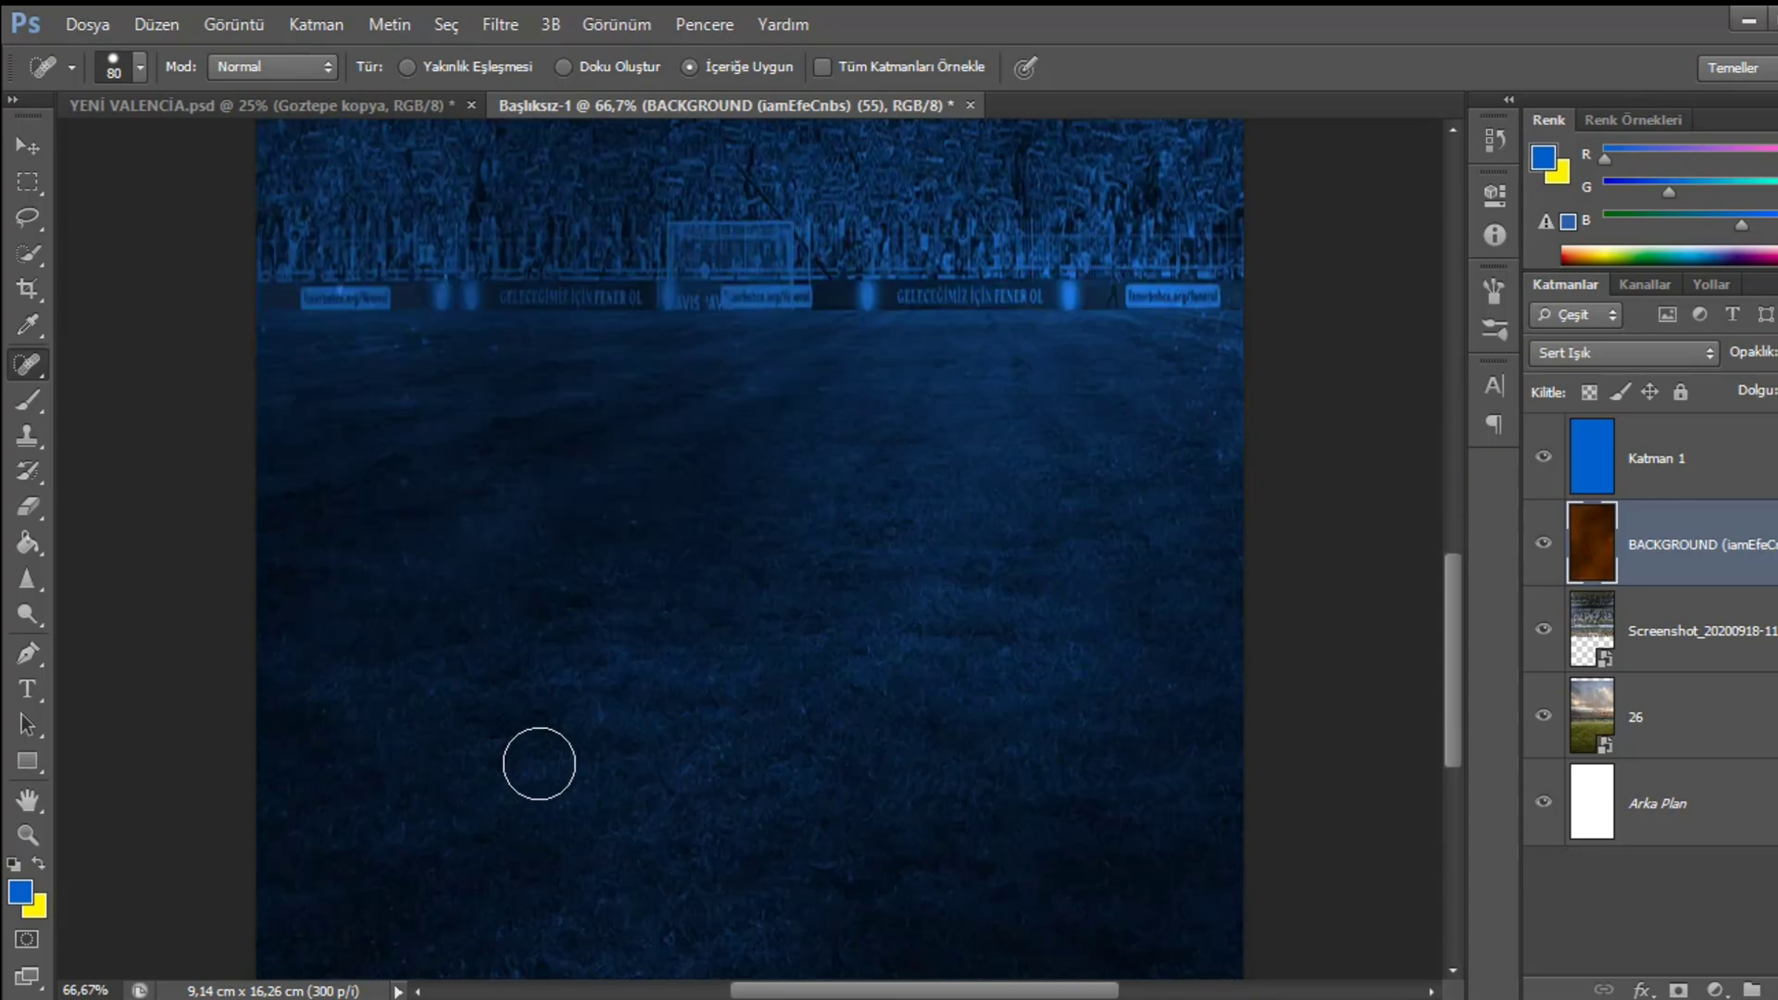
scroll(585, 766, "down", 1)
scroll(754, 353, "up", 2)
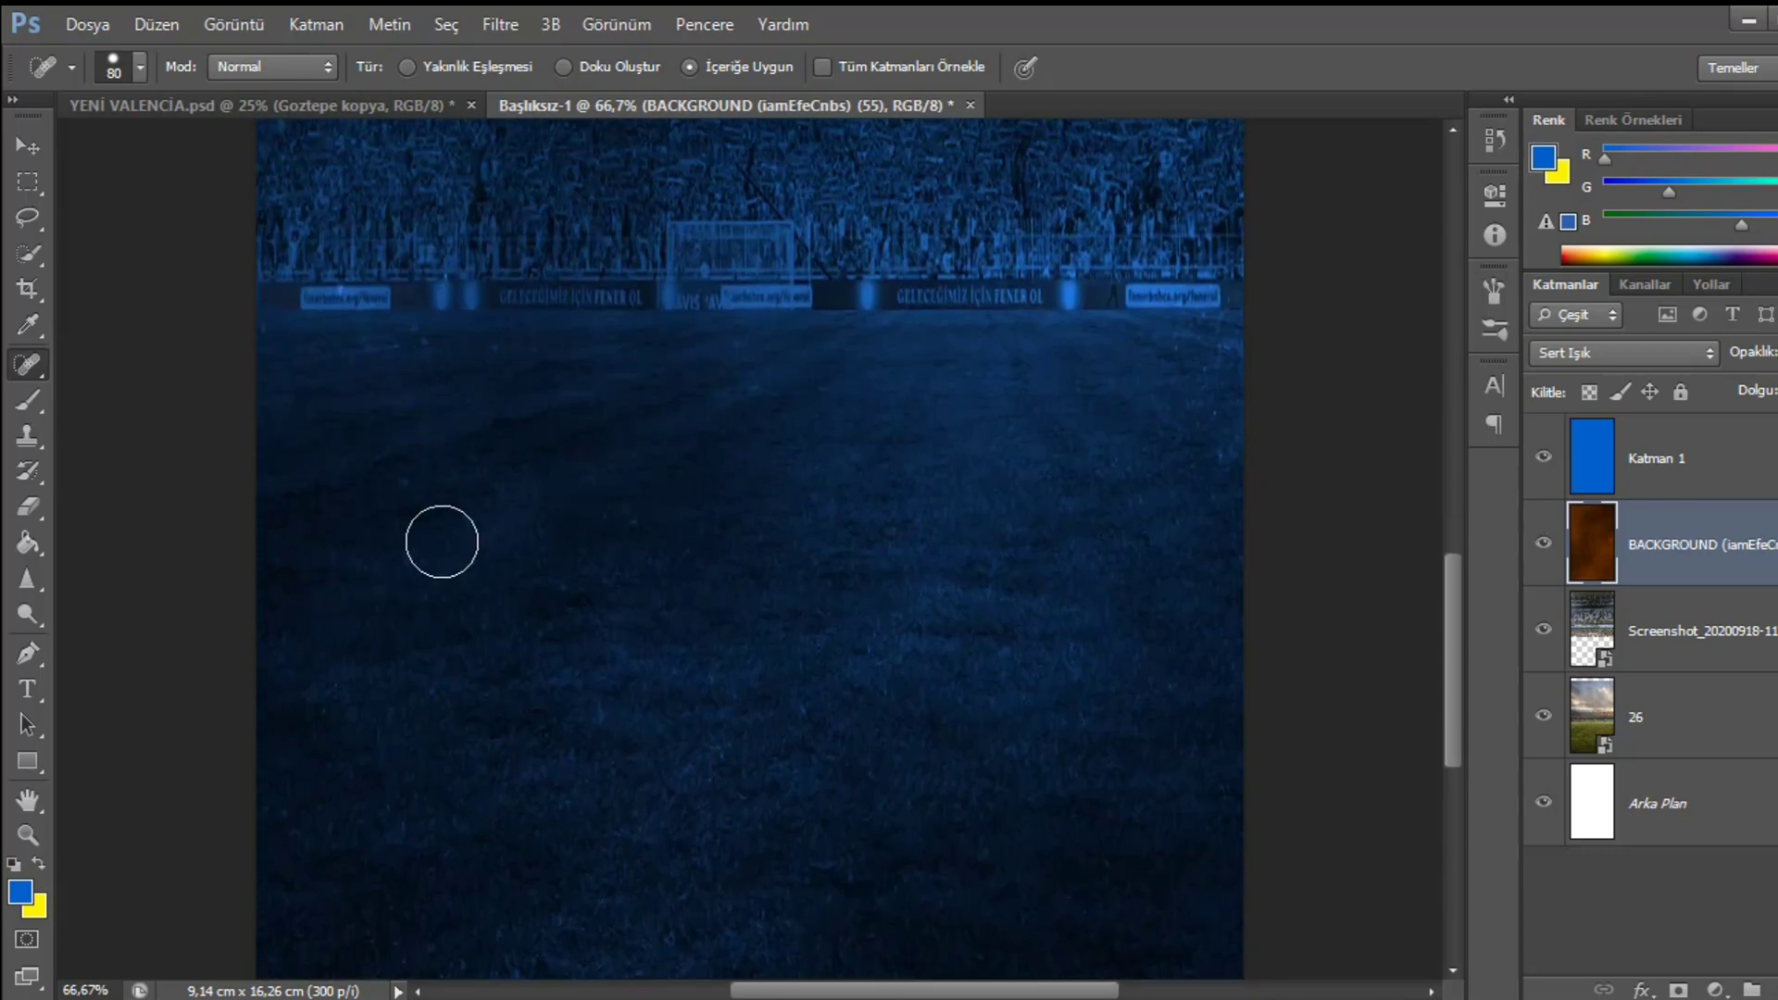
left_click(395, 500)
left_click_drag(395, 501, 394, 561)
scroll(509, 380, "up", 2)
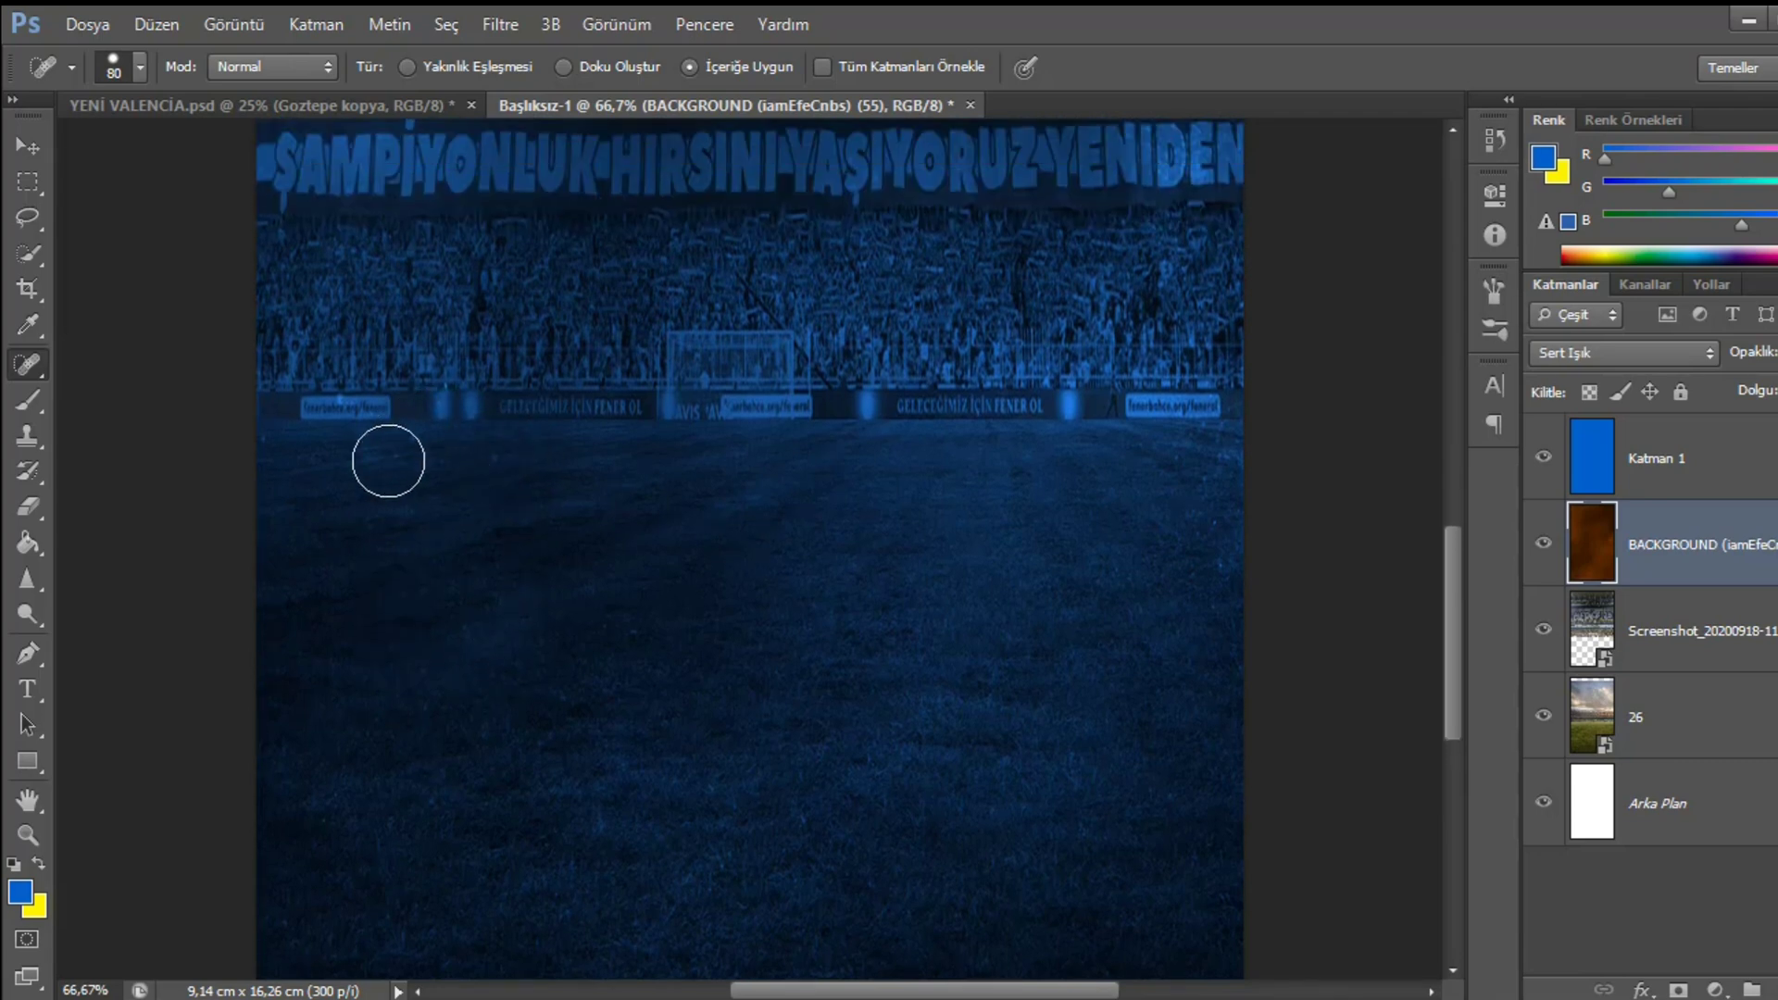
left_click(413, 429)
left_click(393, 484)
scroll(250, 528, "up", 4)
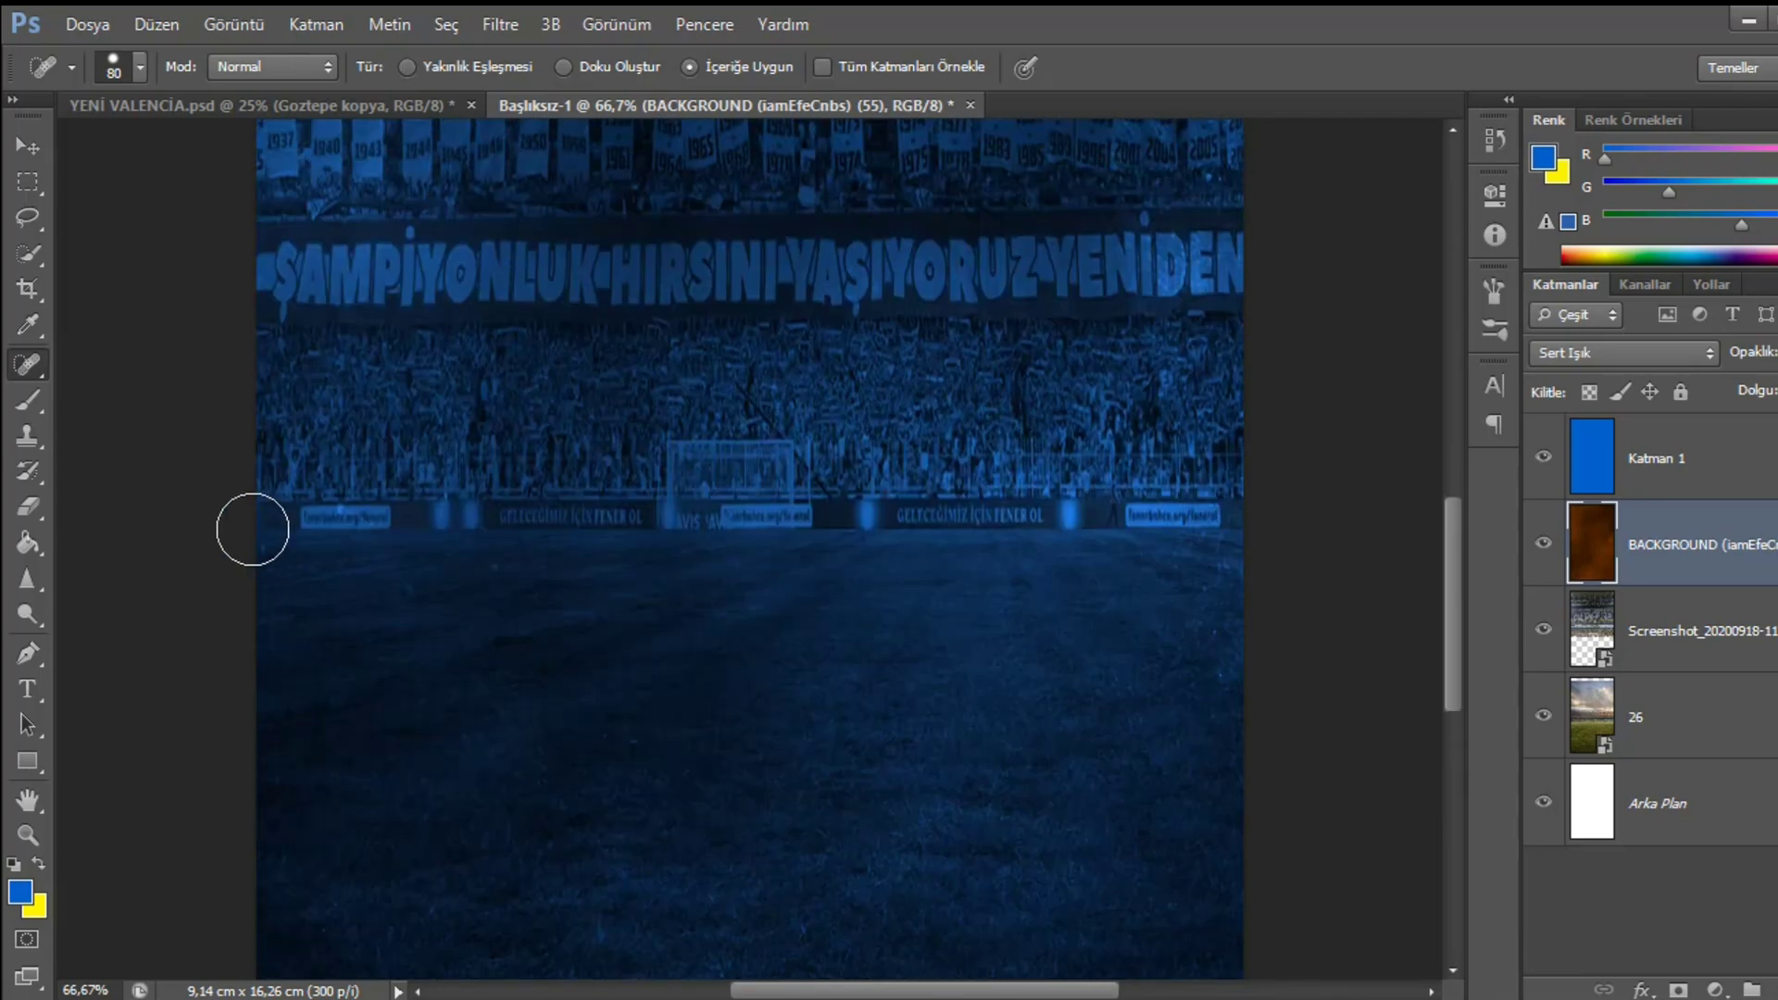
- Heal the spots on the BACKGROUND layer along the striped wall above the HEDEF lettering
scroll(353, 565, "up", 8)
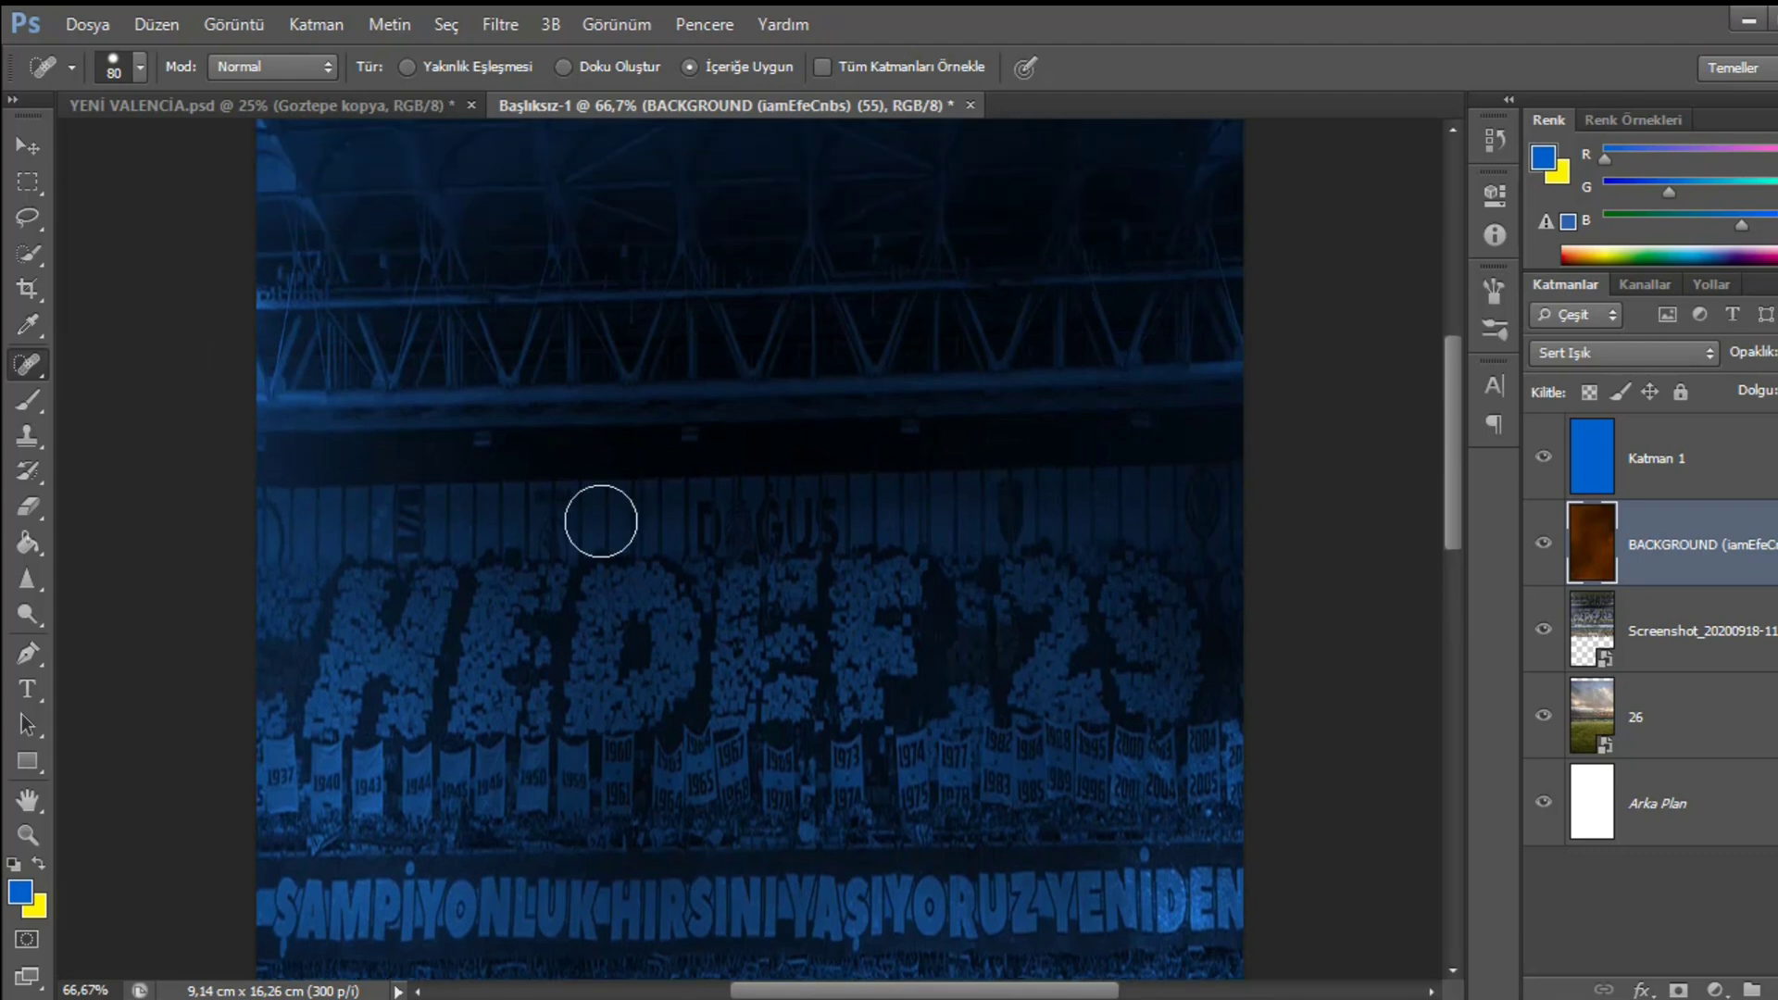
left_click(387, 531)
left_click(479, 570)
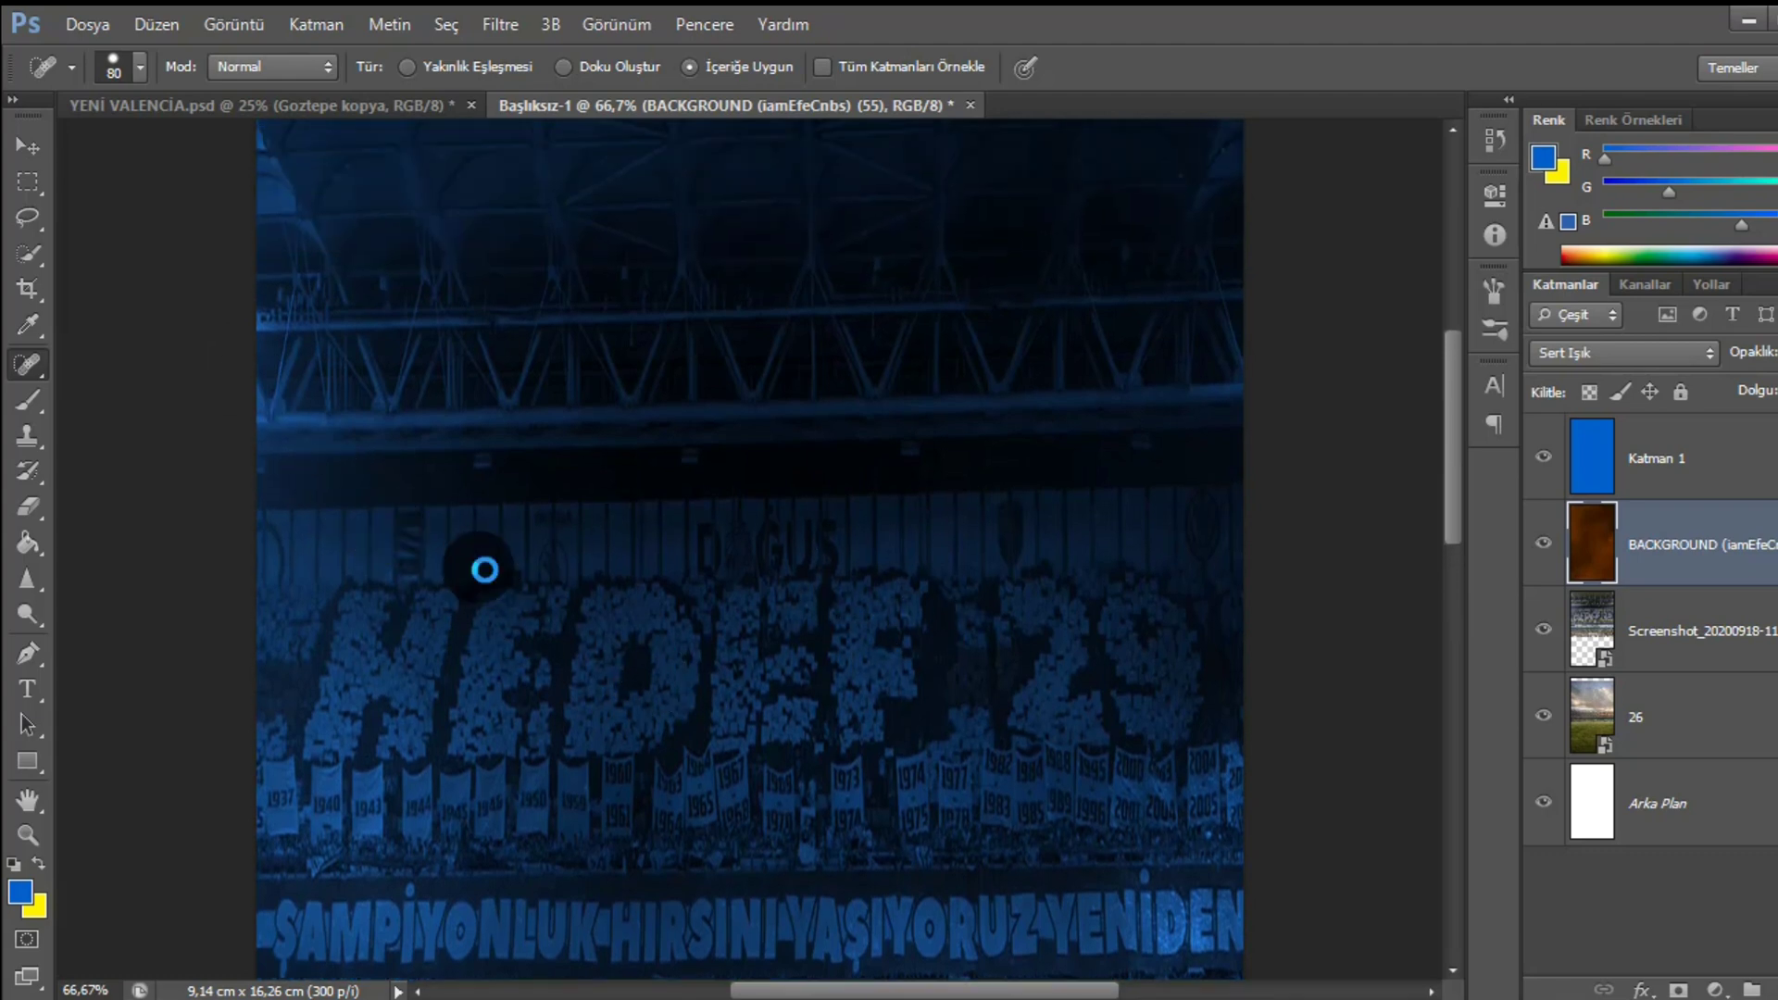
scroll(735, 528, "down", 4)
scroll(702, 508, "up", 2)
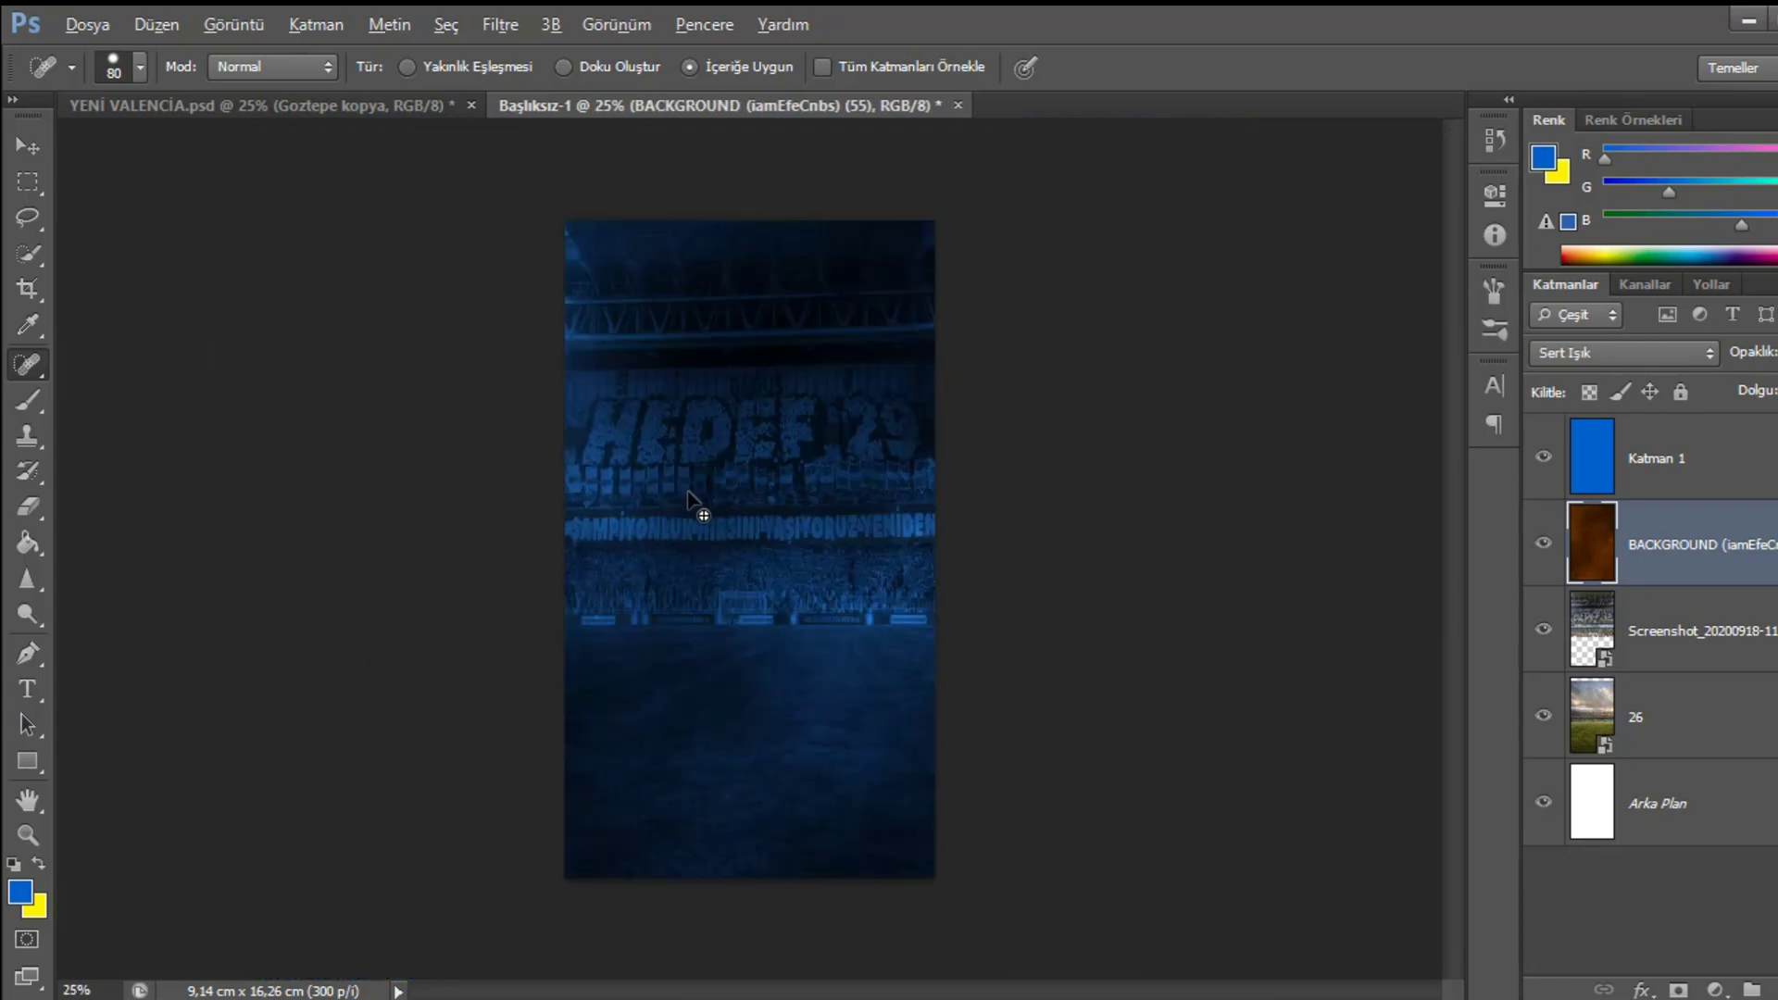
- Copy the player layer from YENİ VALENCİA.psd into the poster between the blue and fiery layers, and return to the poster document
left_click(363, 108)
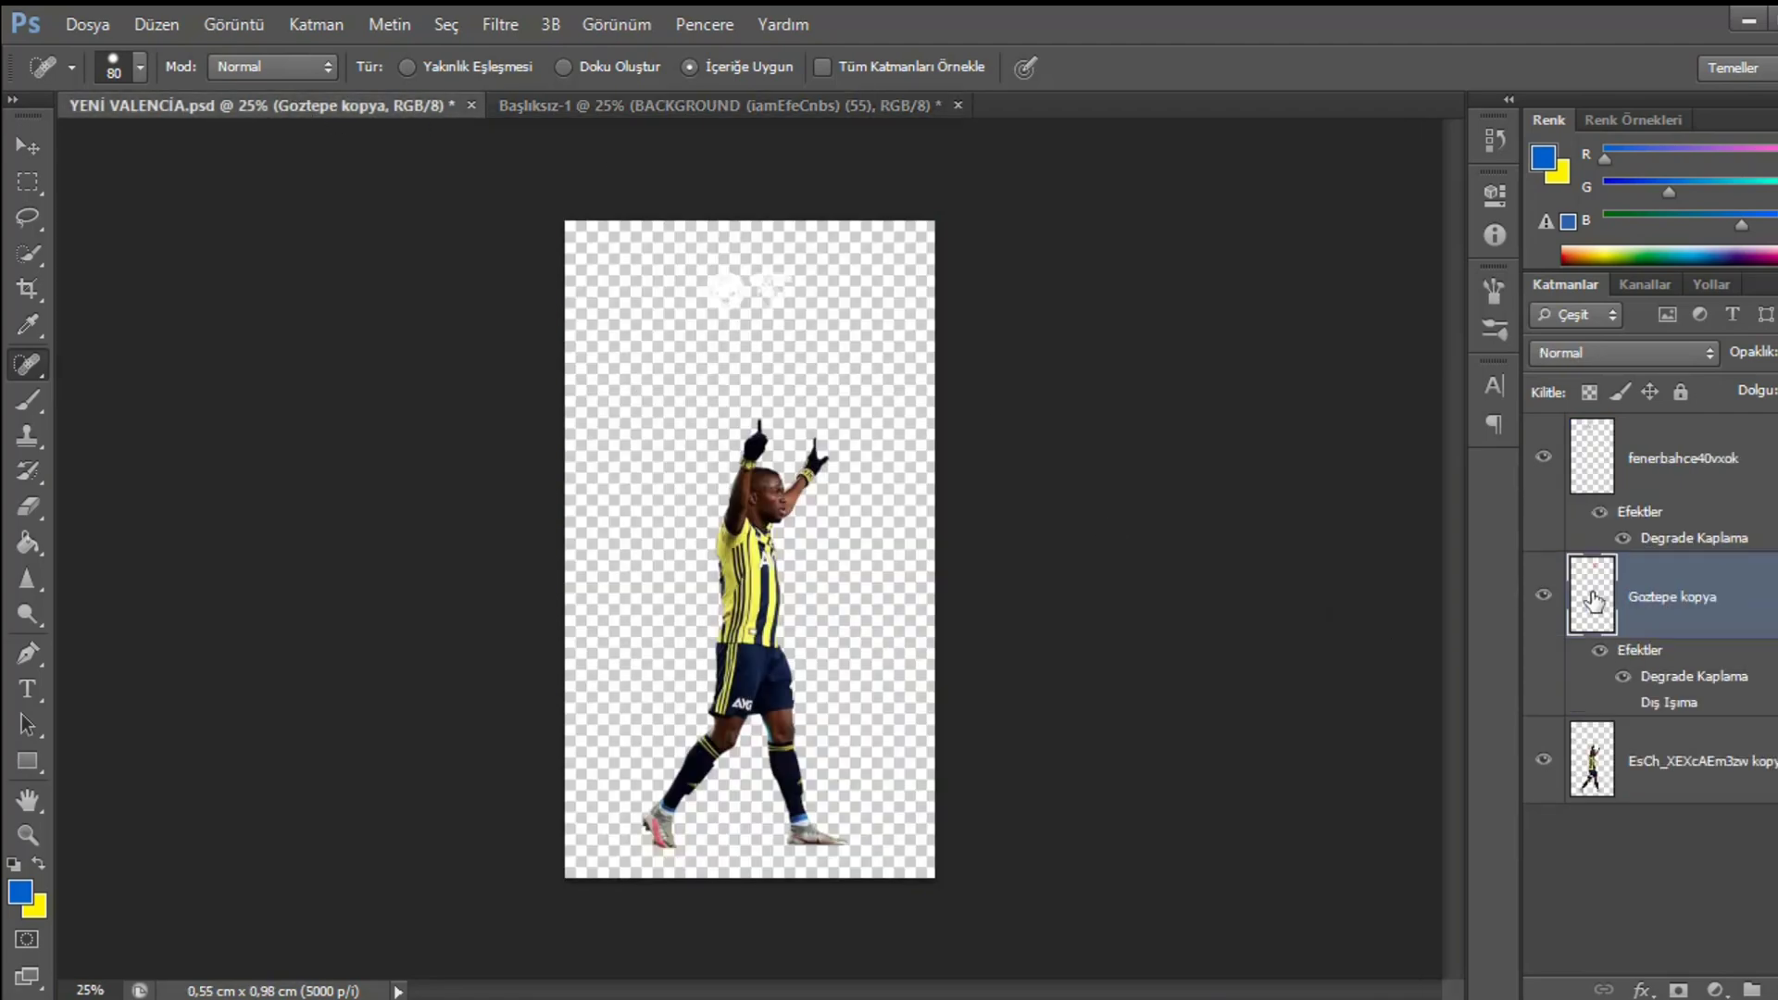
left_click_drag(298, 118, 278, 264)
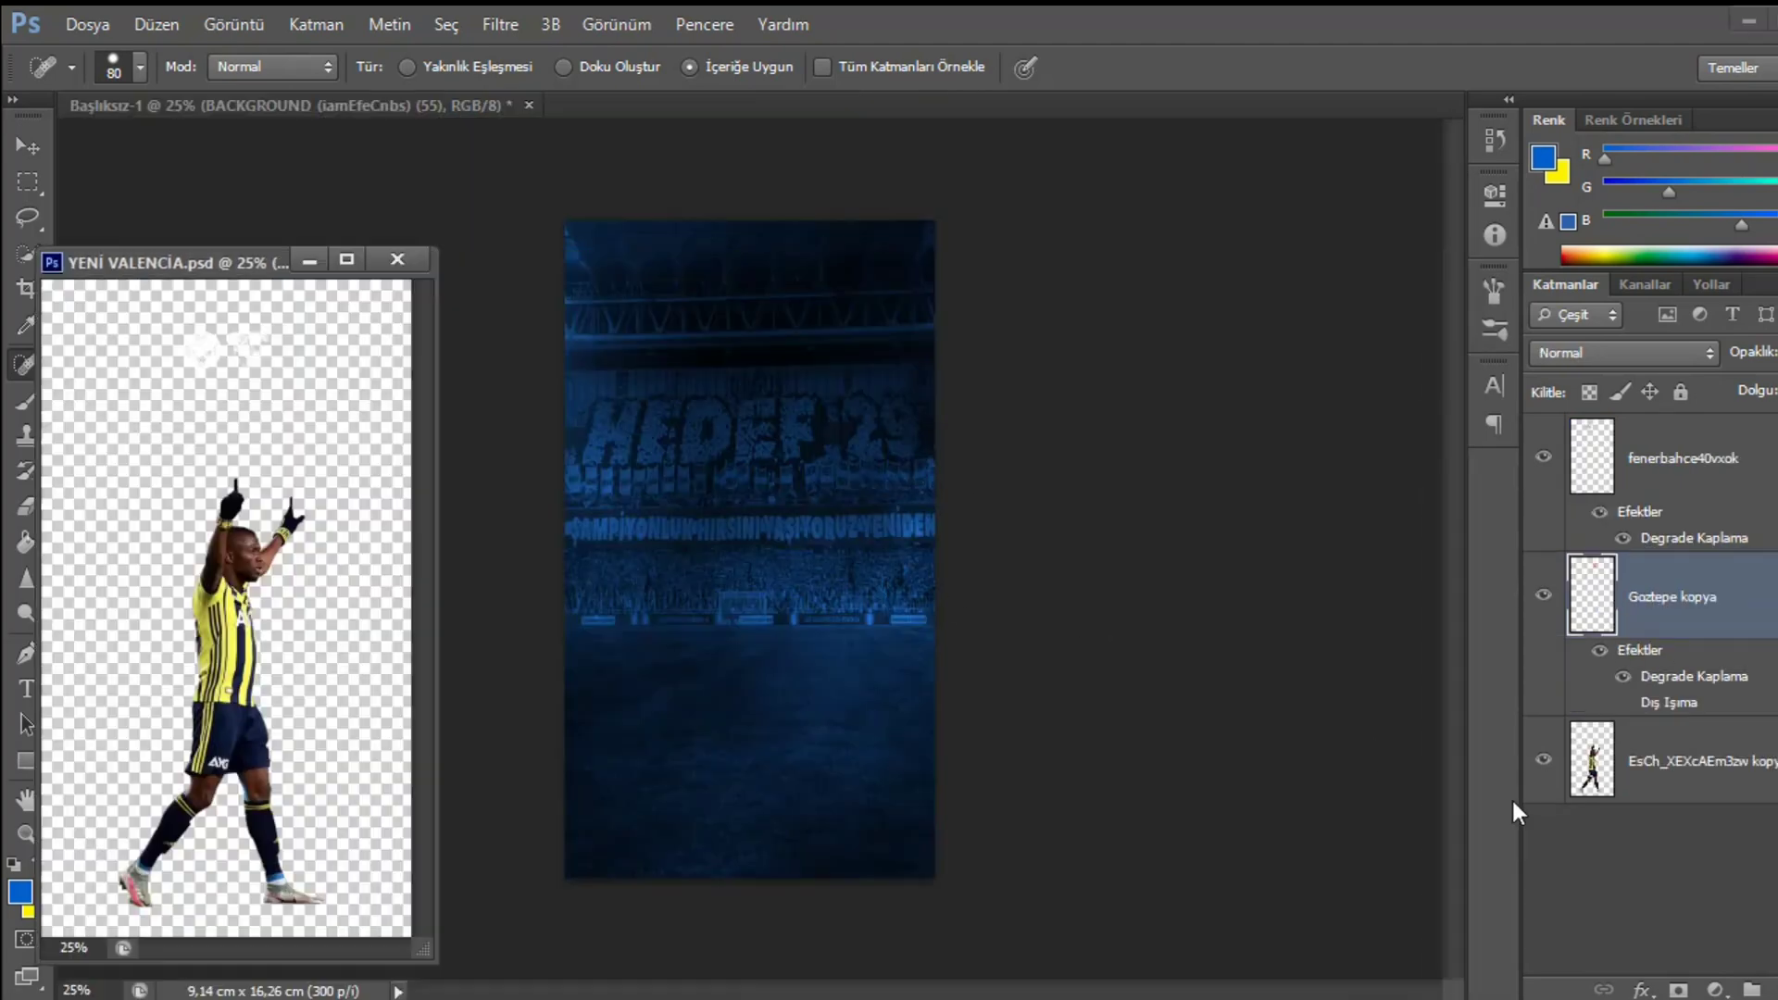
left_click(1738, 783)
left_click(1719, 615, "ctrl")
left_click(1725, 611, "ctrl")
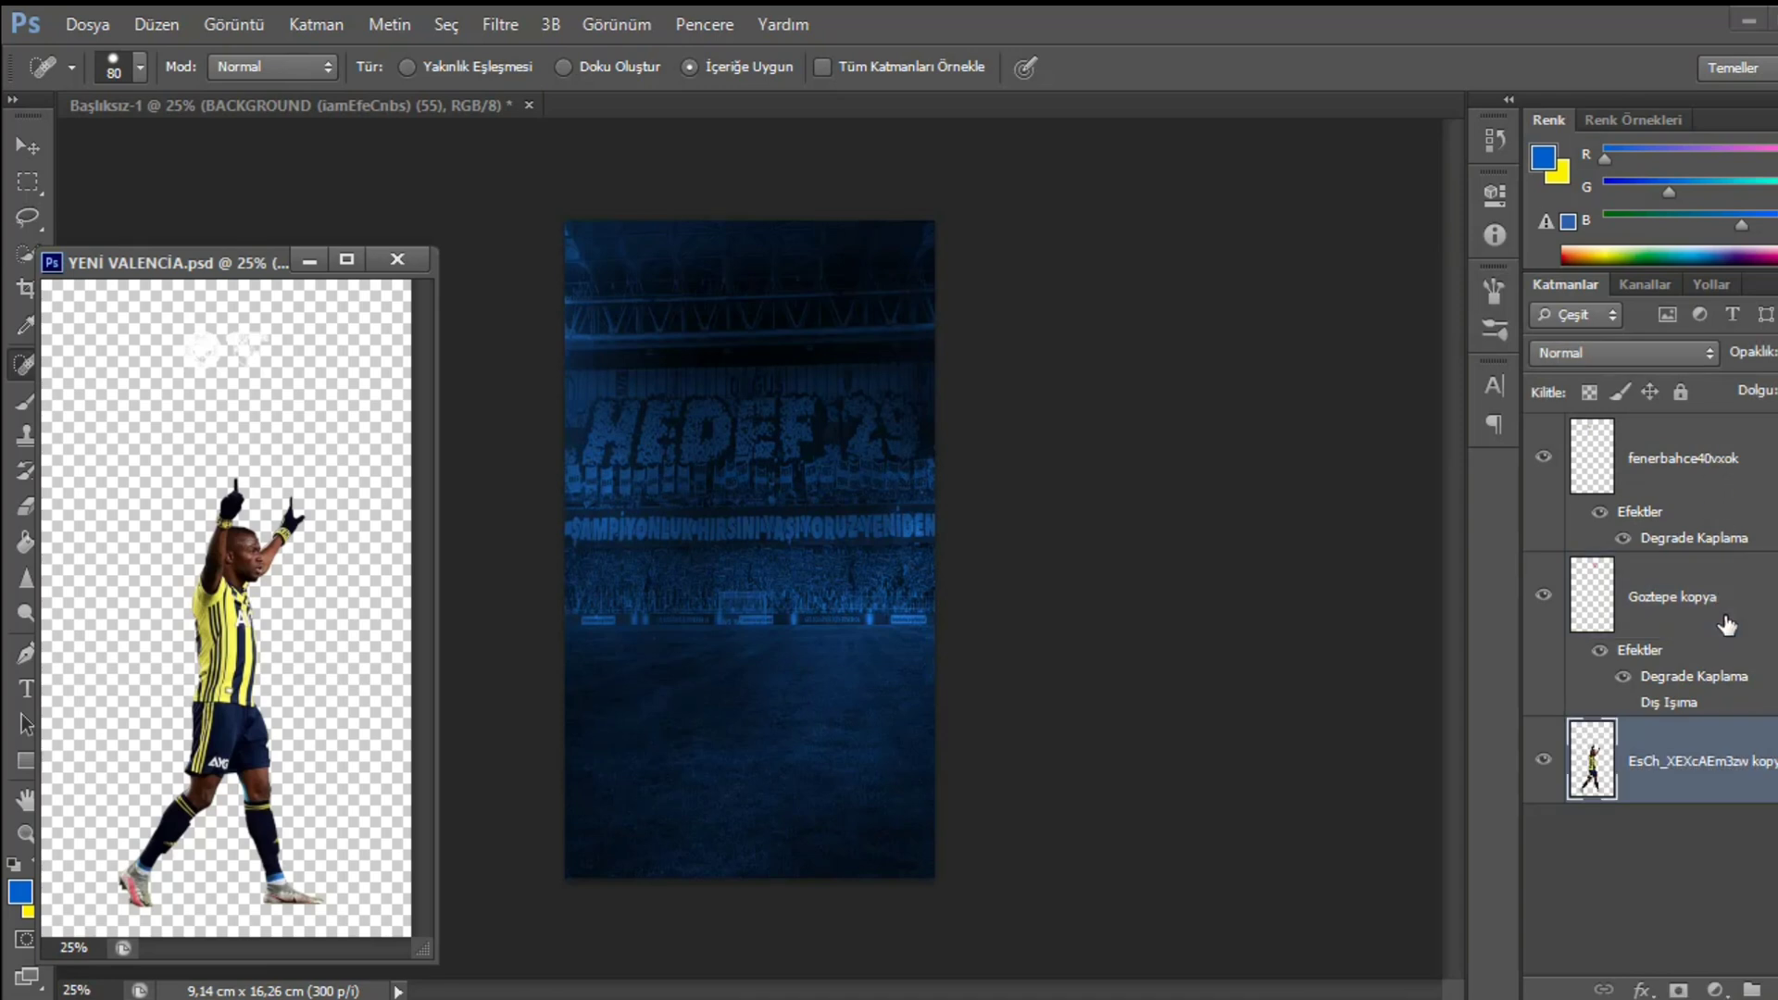
left_click_drag(1703, 778, 663, 503)
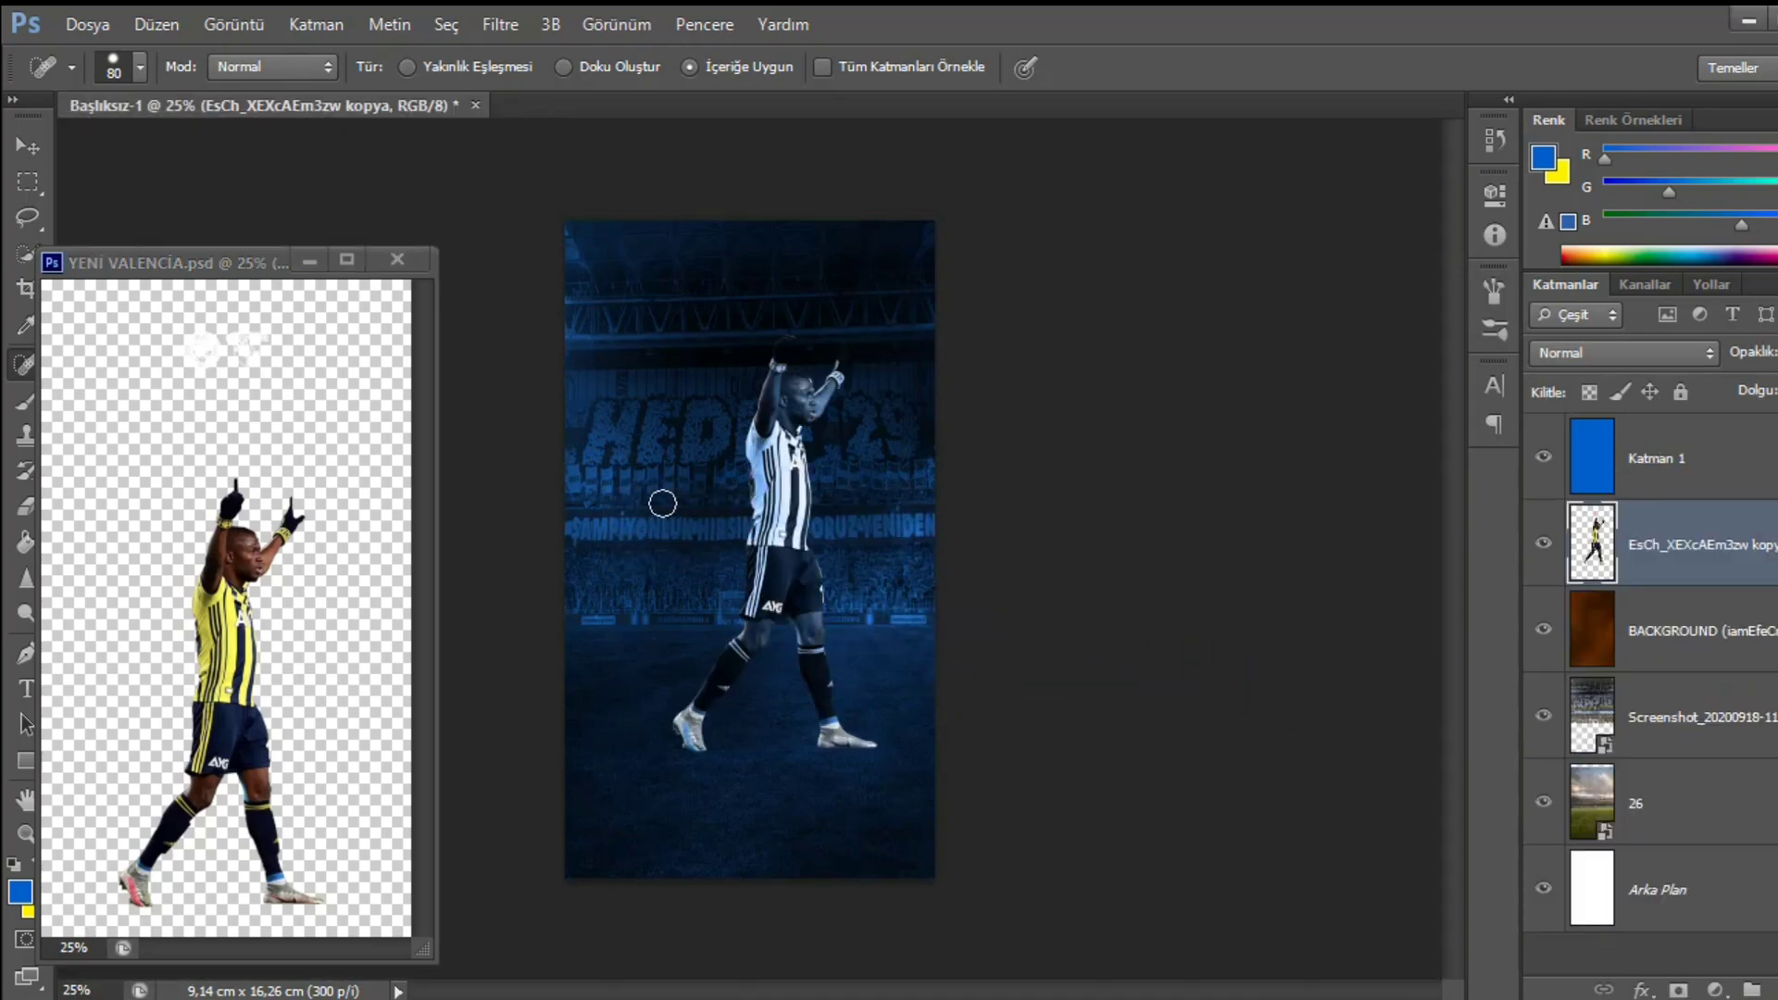
left_click_drag(199, 271, 618, 114)
left_click(190, 104)
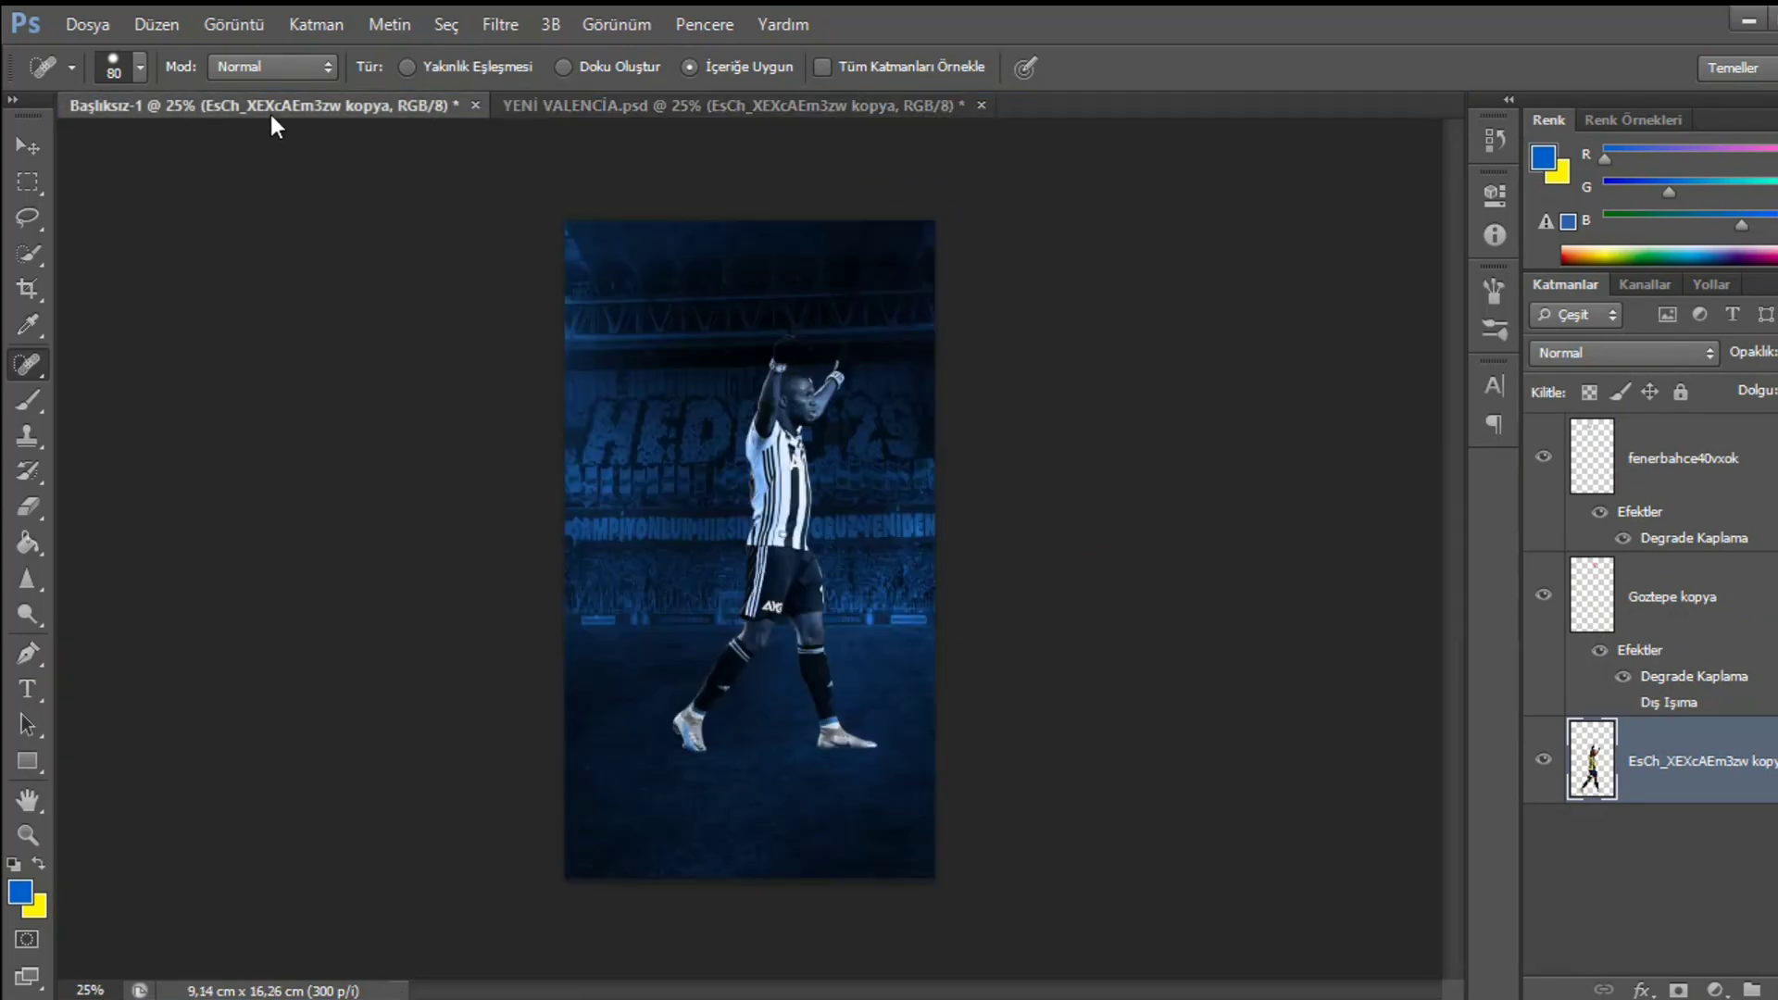
- Move the player down and slightly left to X 525.50, Y 1270 px, with his feet near the canvas's lower edge
key("ctrl+t")
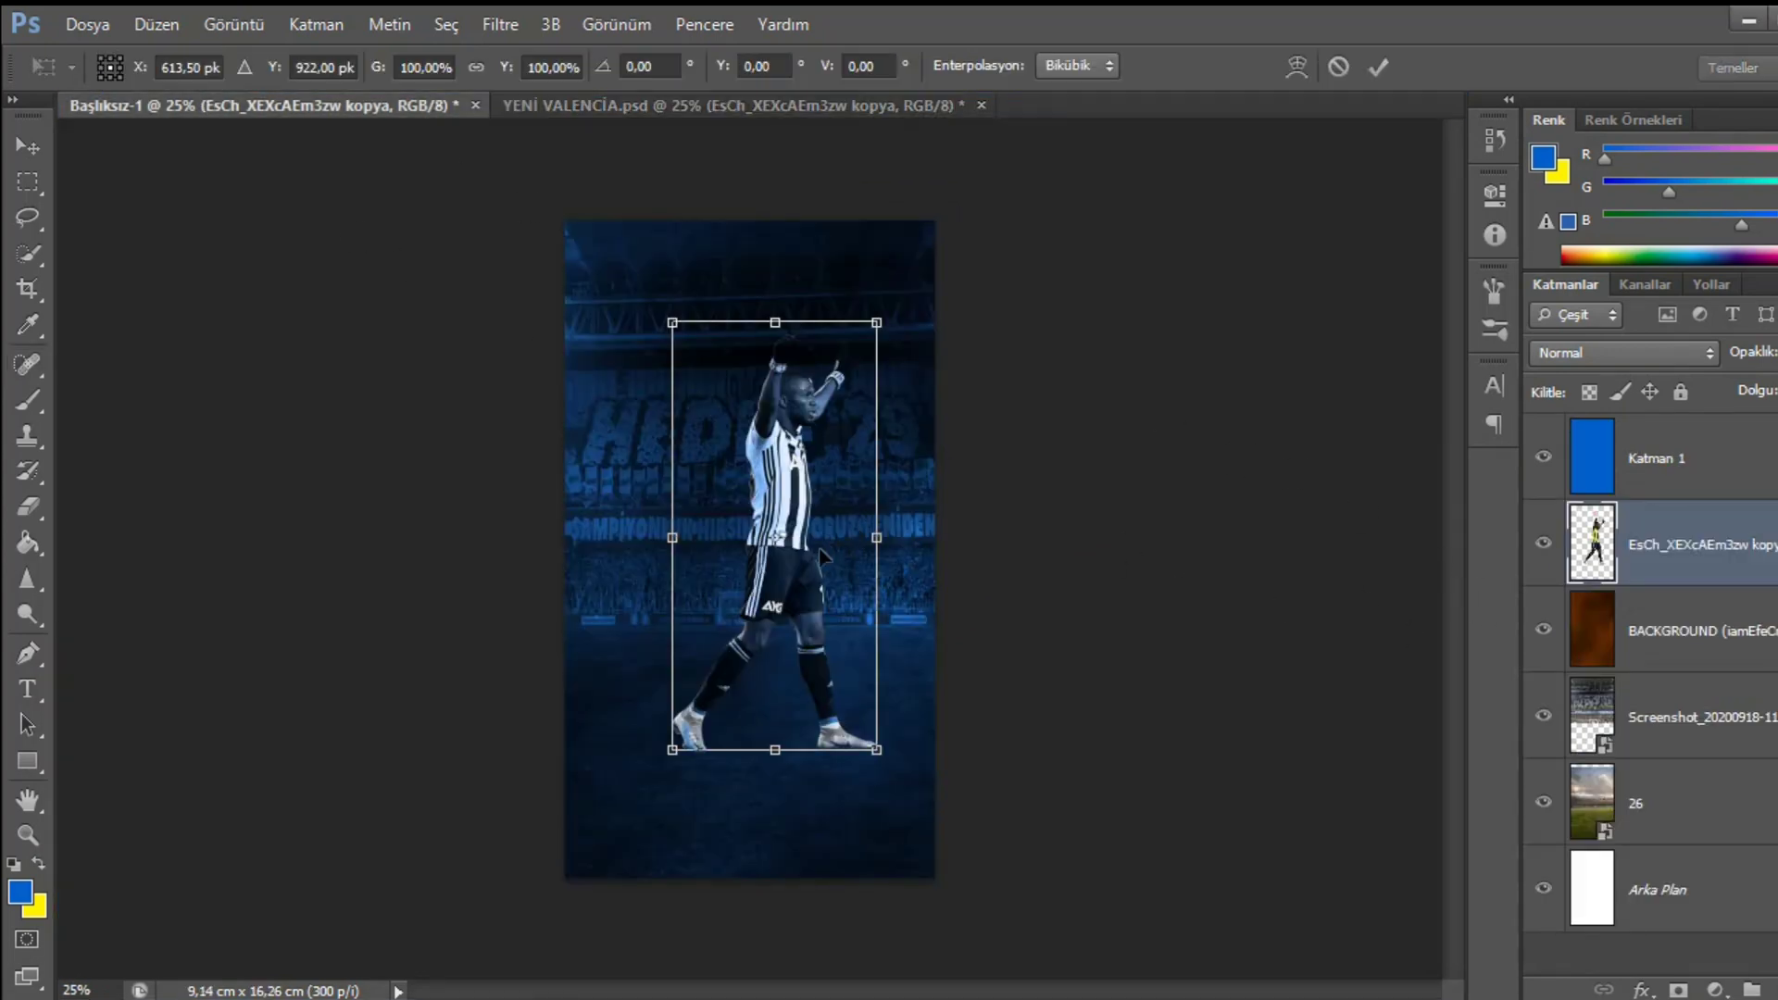
mouse_move(826, 556)
left_mouse_down()
mouse_move(593, 445)
mouse_move(464, 324)
mouse_move(760, 607)
mouse_move(792, 676)
left_mouse_up()
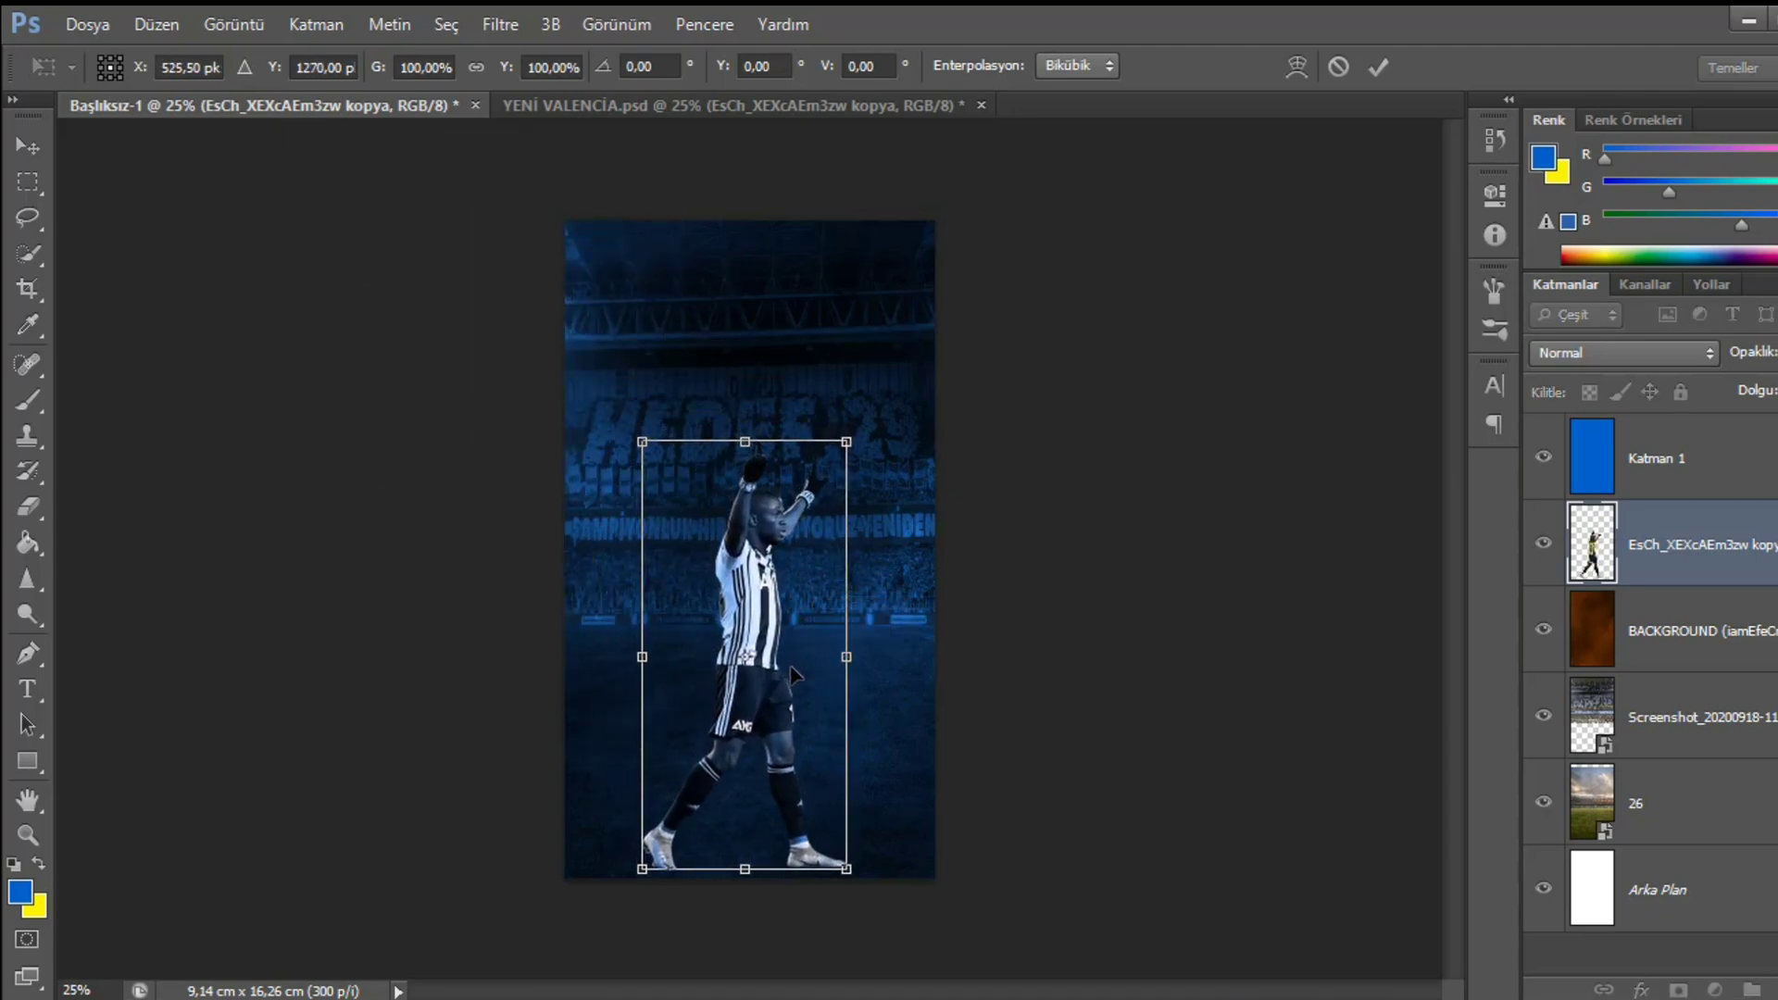
key("Return")
key("j")
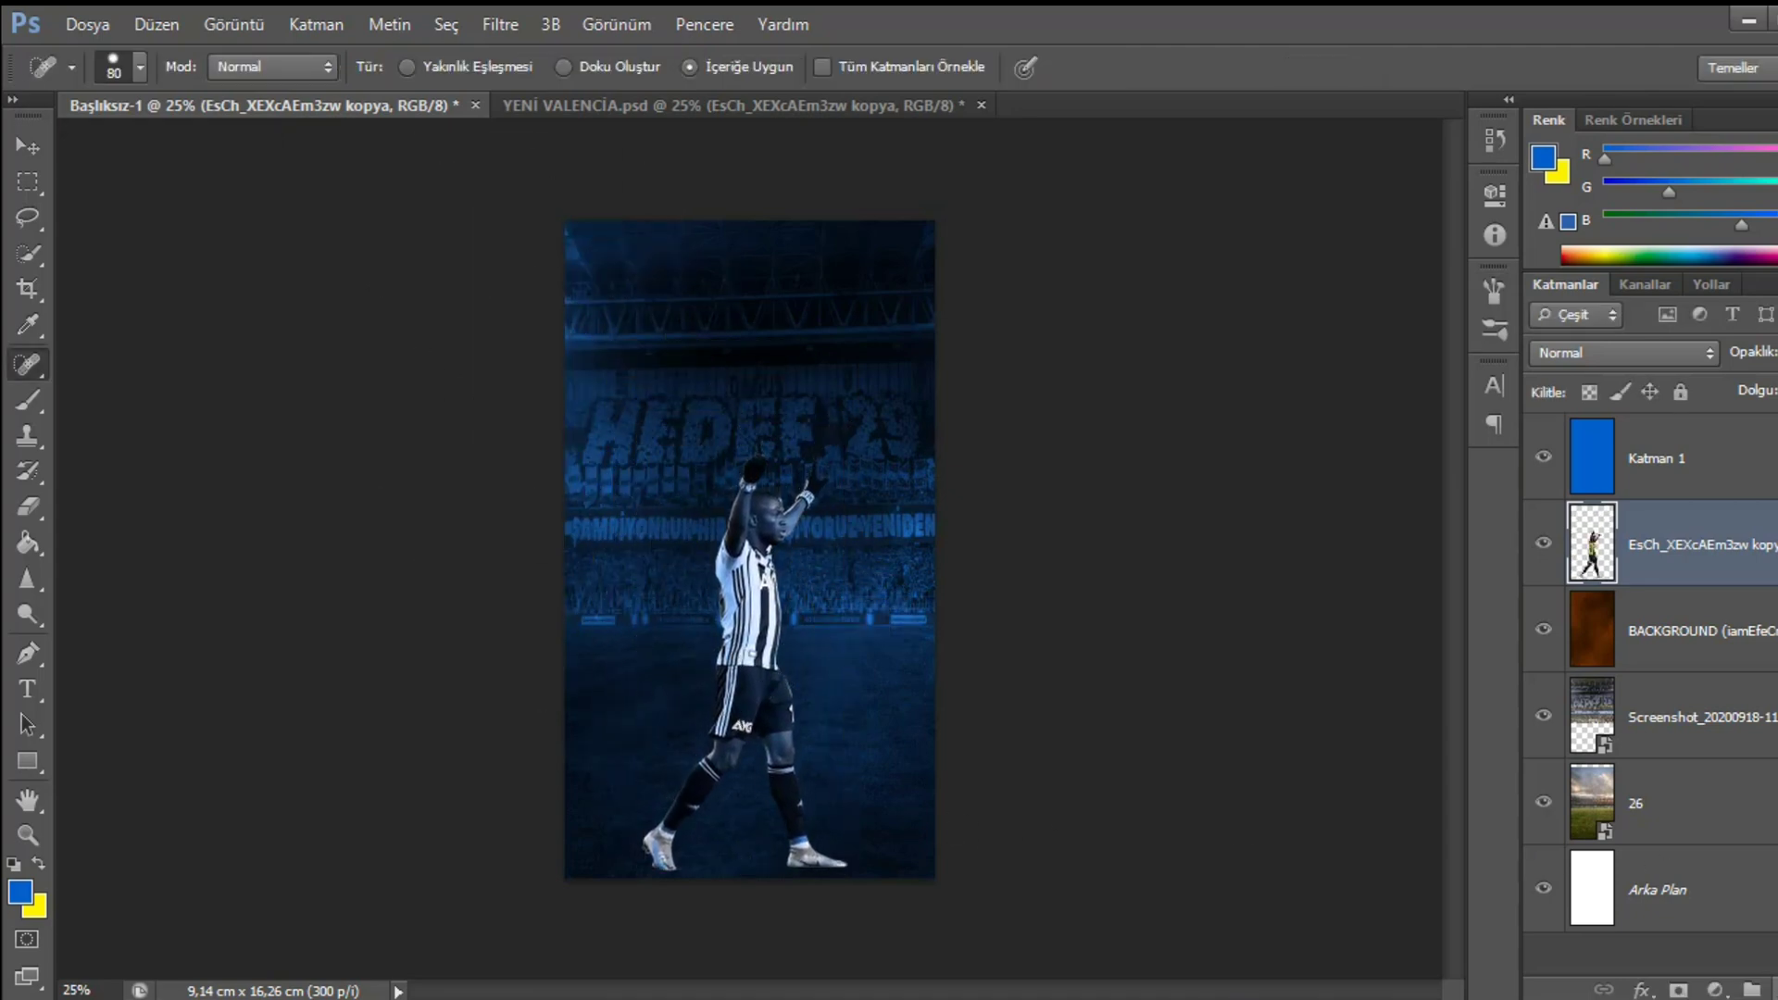
- Add an empty layer above the player layer and set the Brush's foreground colour to black (000000)
key("ctrl+shift+alt+n")
left_click(28, 403)
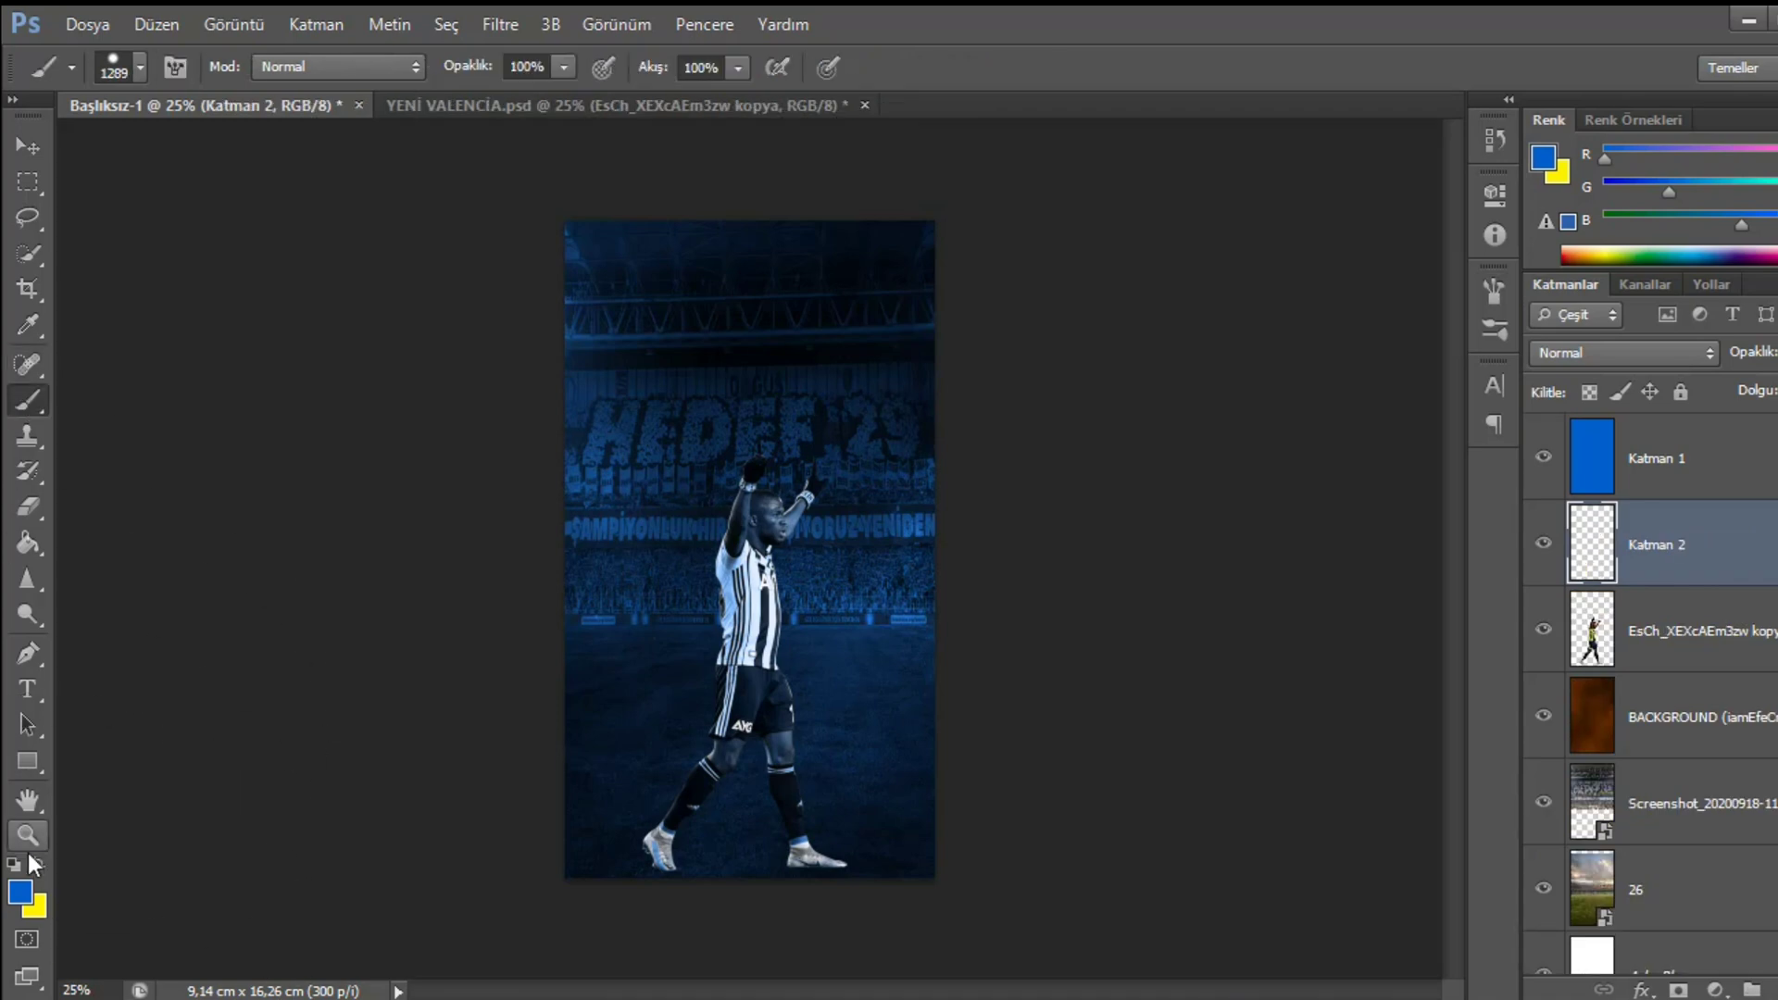
left_click(30, 889)
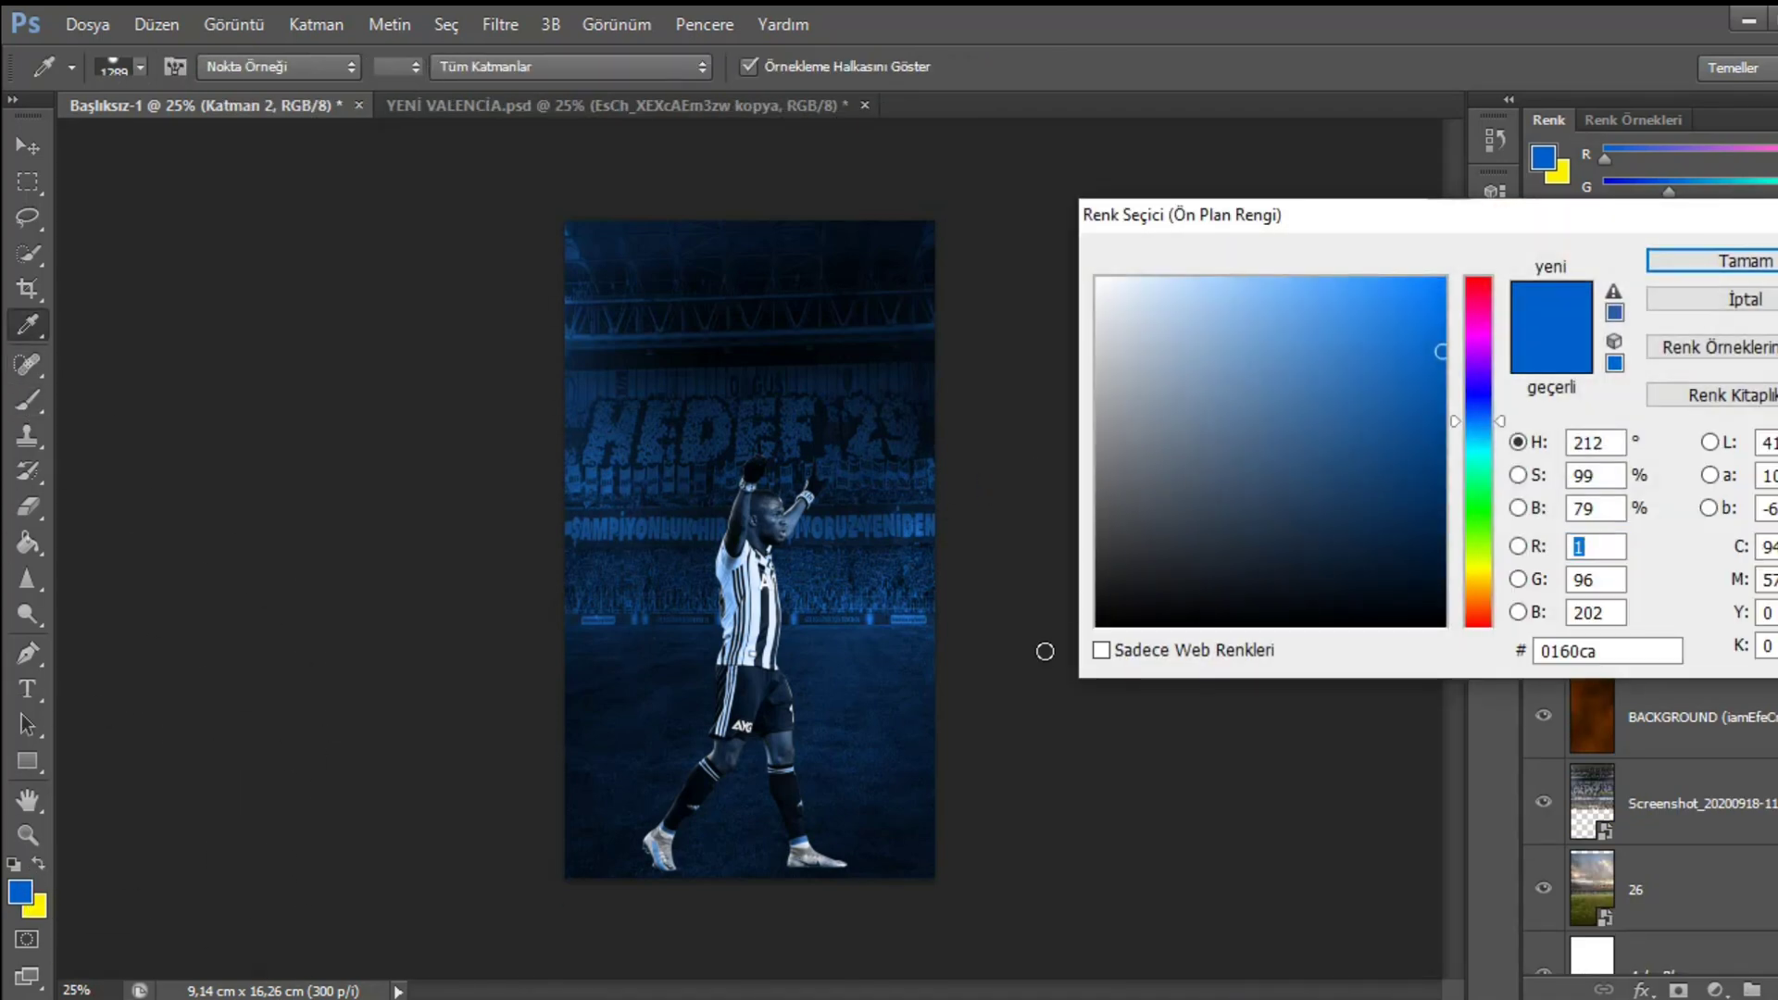
left_click(1098, 624)
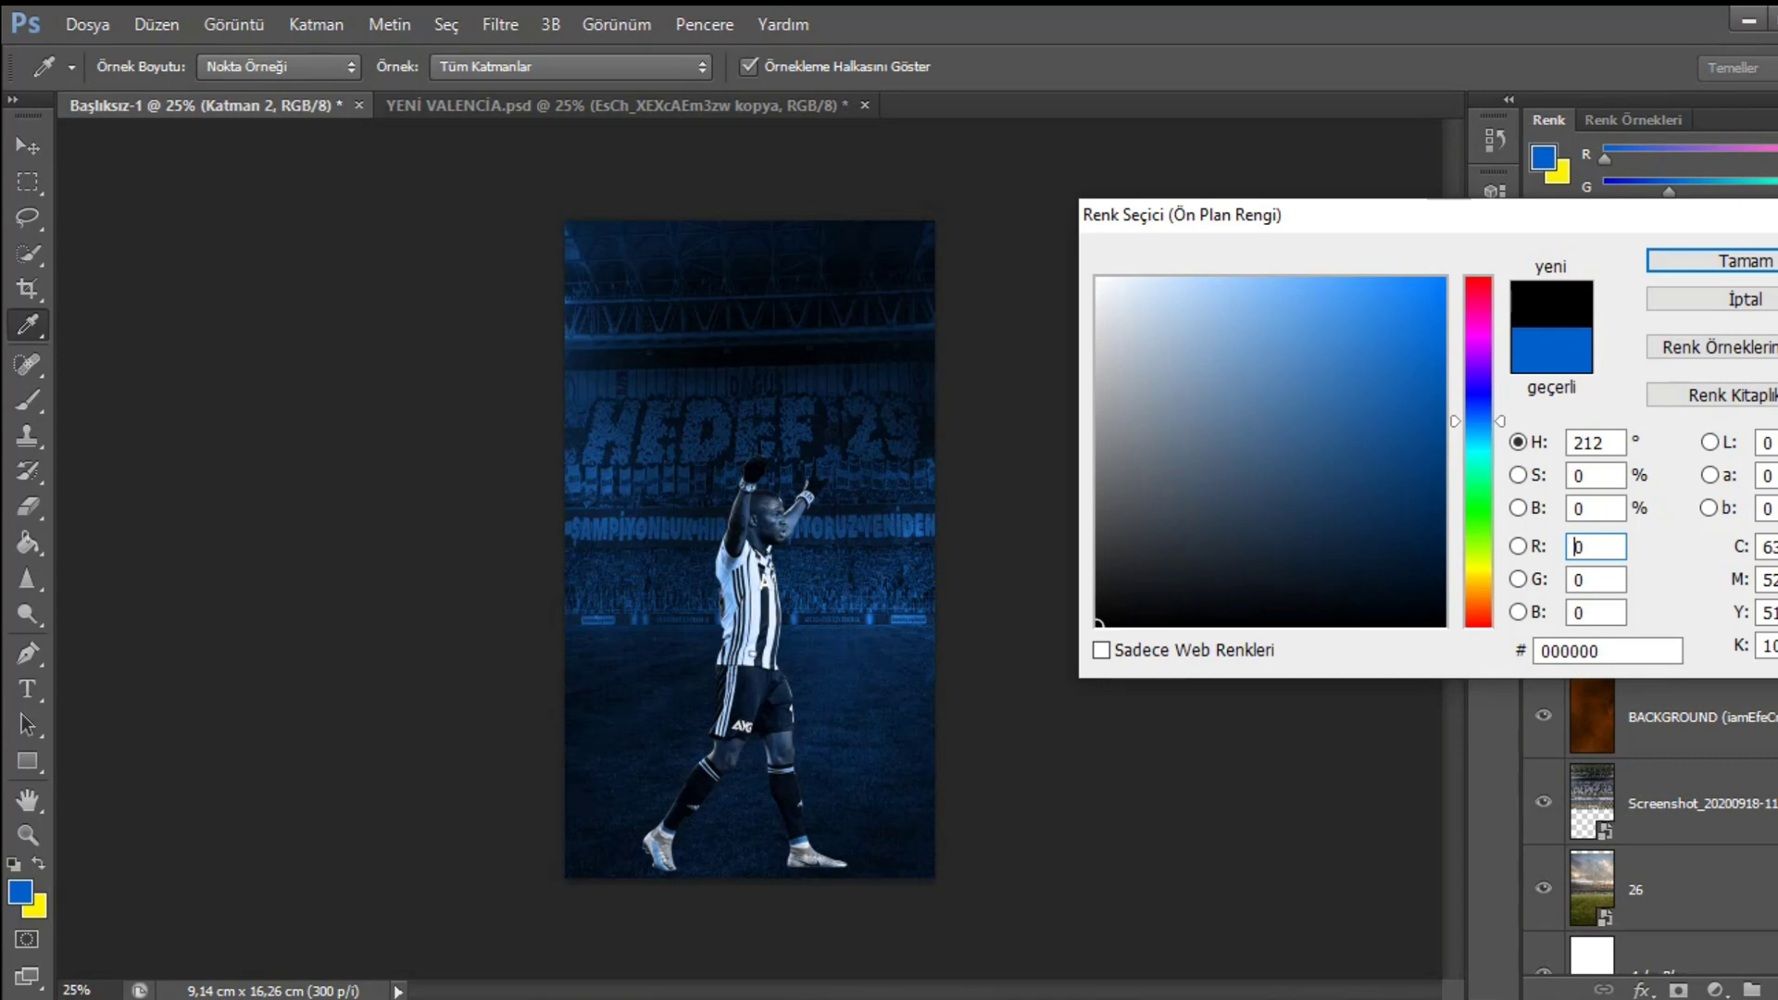
left_click(1741, 262)
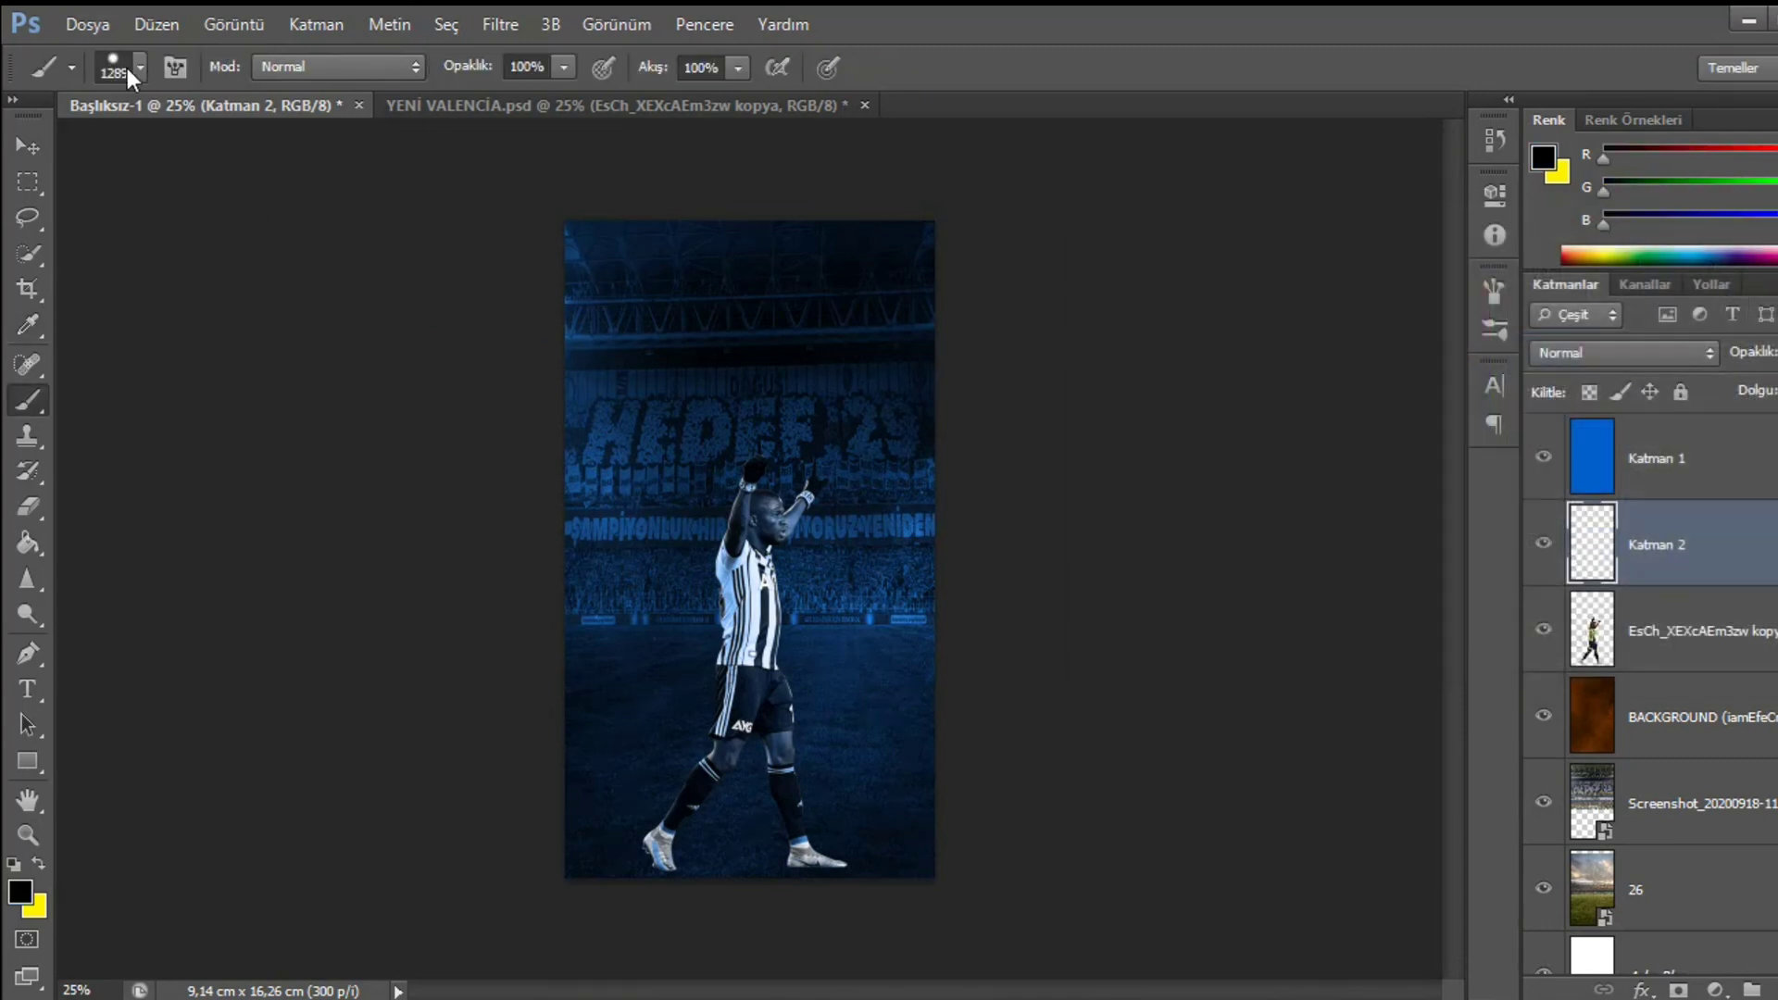
- Set a soft round brush to 494 px with 0% hardness and paint one black dab near the canvas's upper edge
left_click(140, 67)
left_click(101, 279)
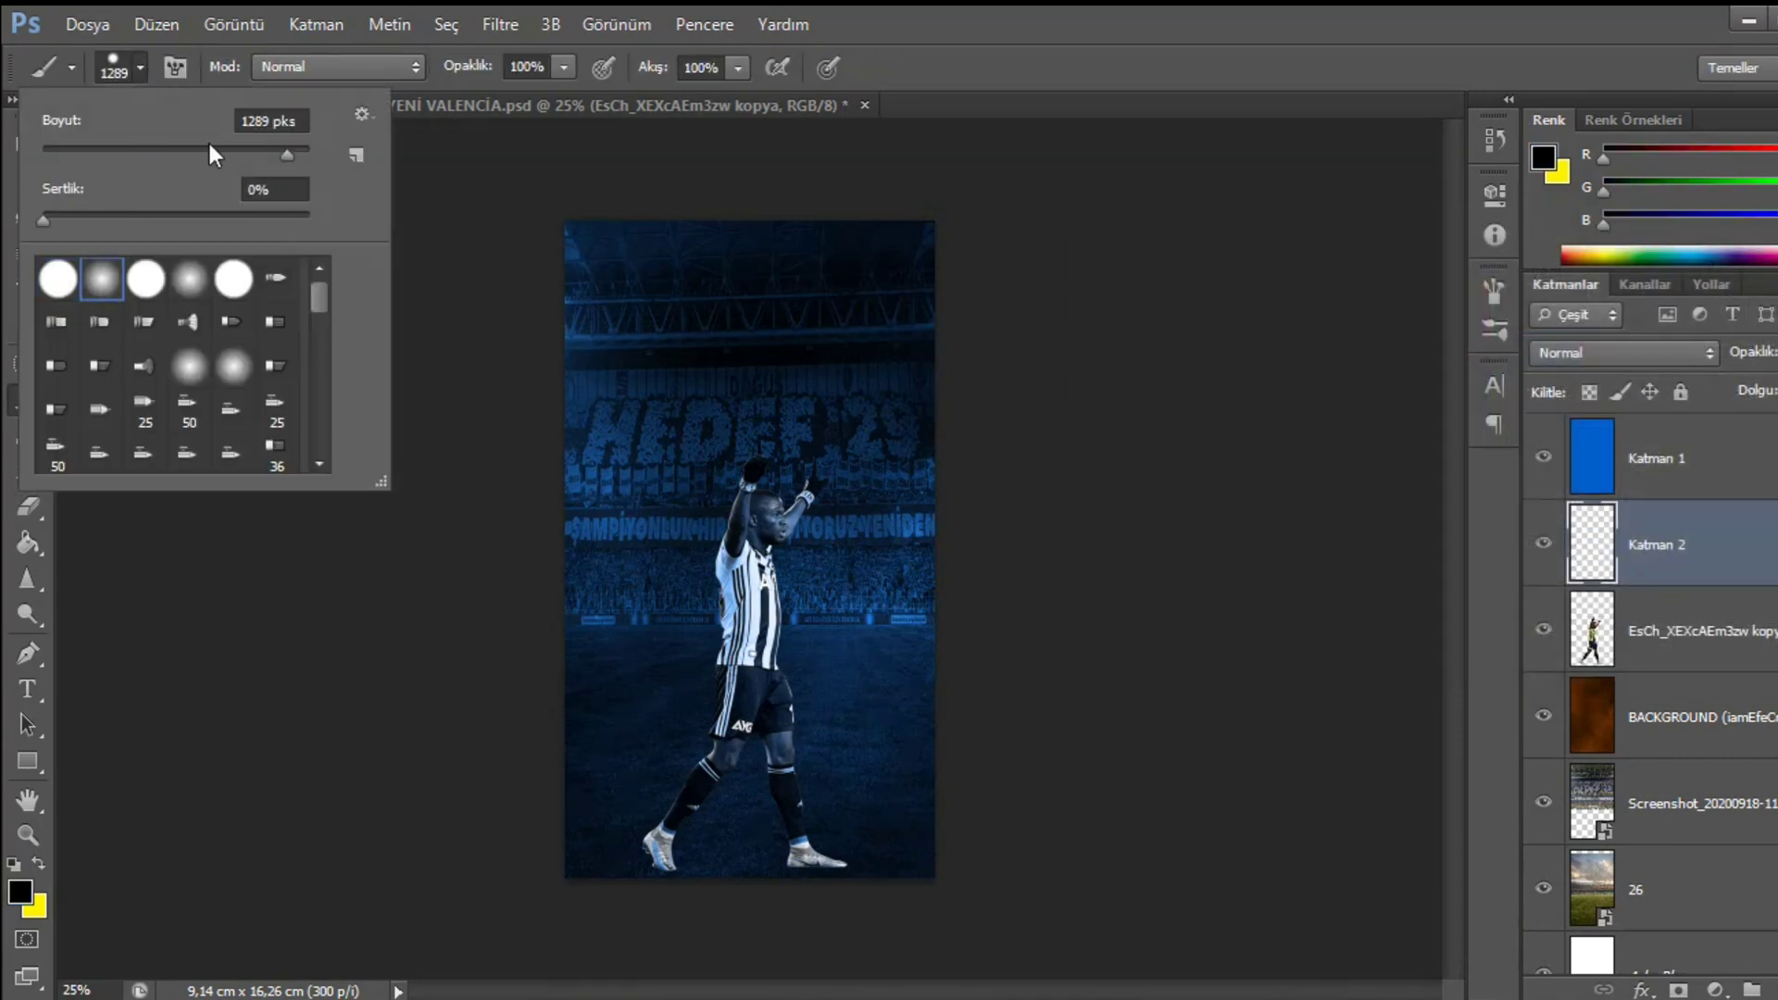
left_click(212, 149)
left_click(281, 147)
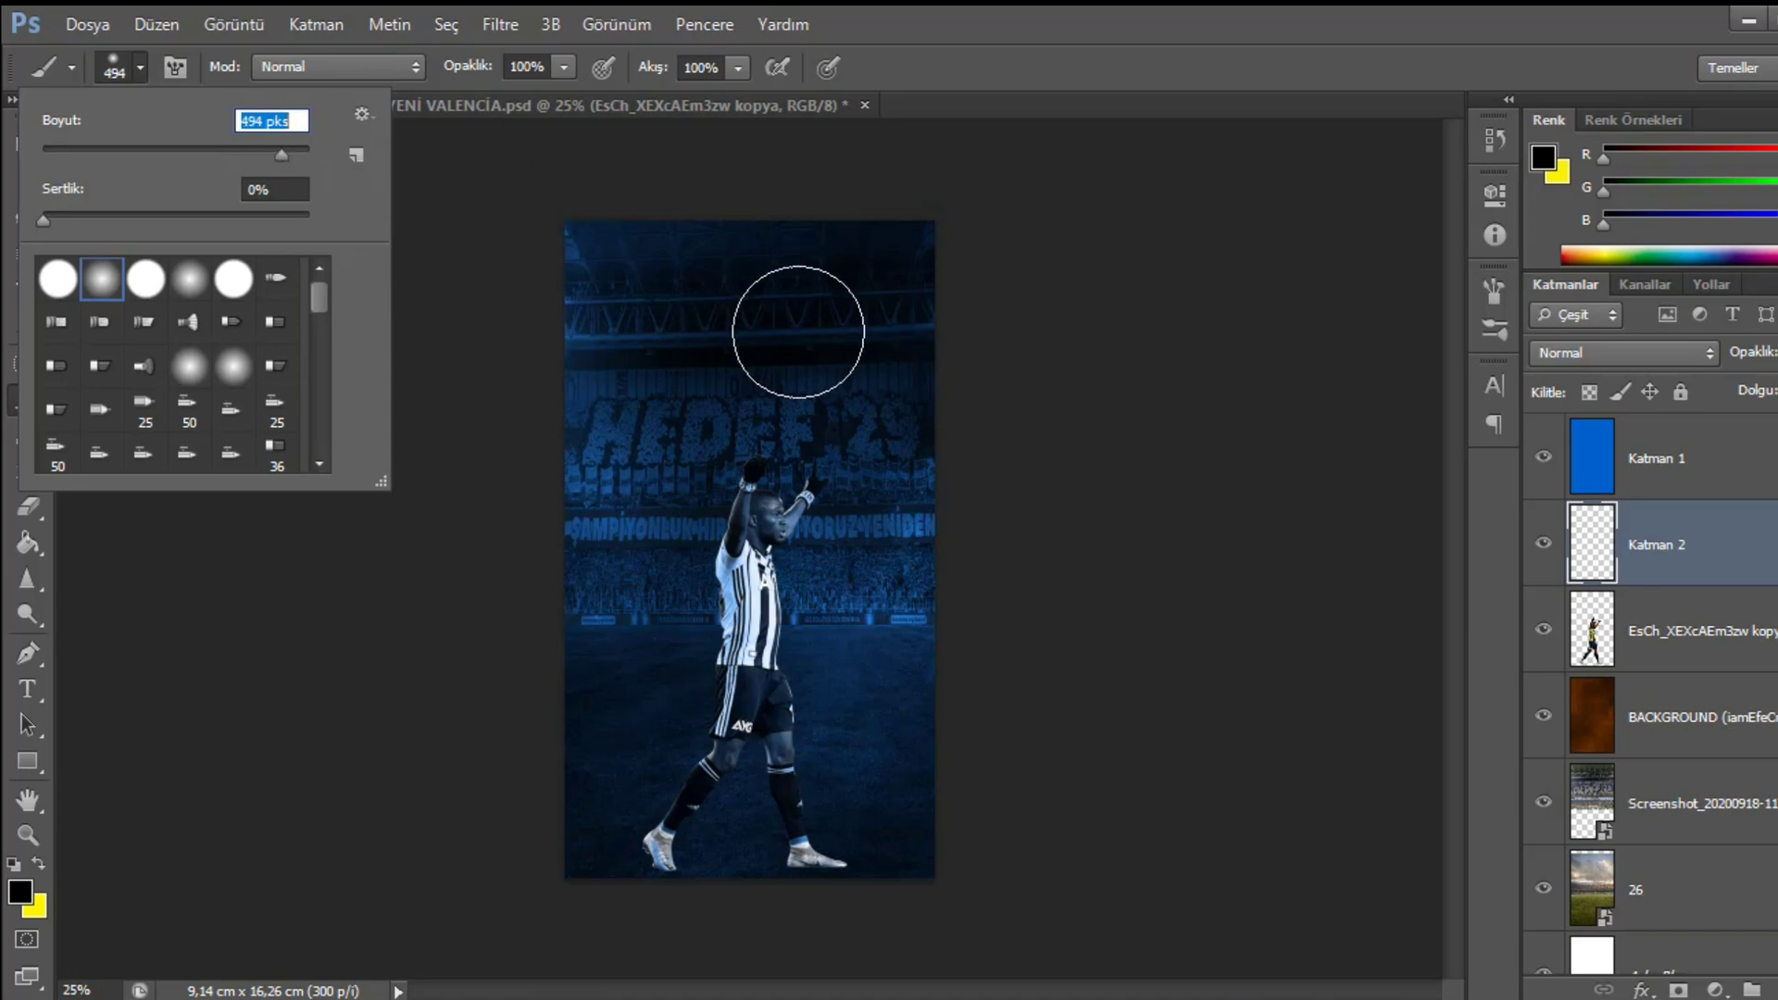
left_click(757, 306)
- Flatten the black dab to 5.62% height and place it across the player's waist at X 441.50, Y 1256 px
key("ctrl+t")
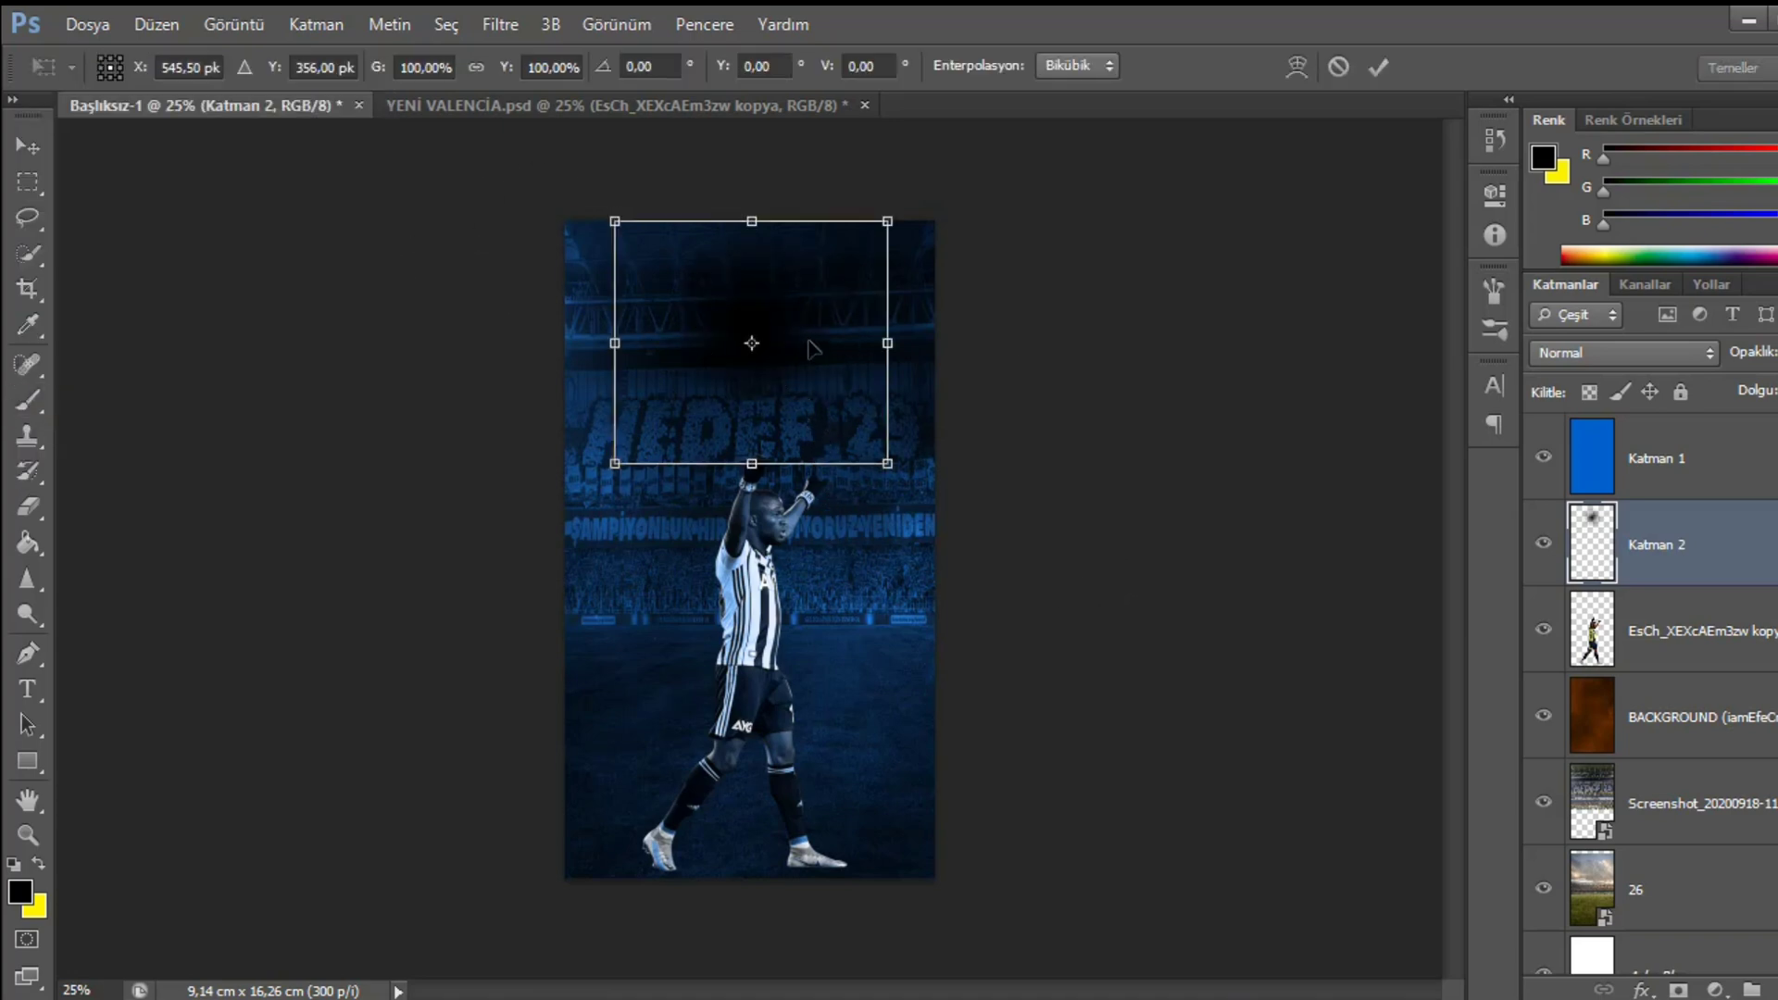
left_click_drag(761, 223, 761, 336)
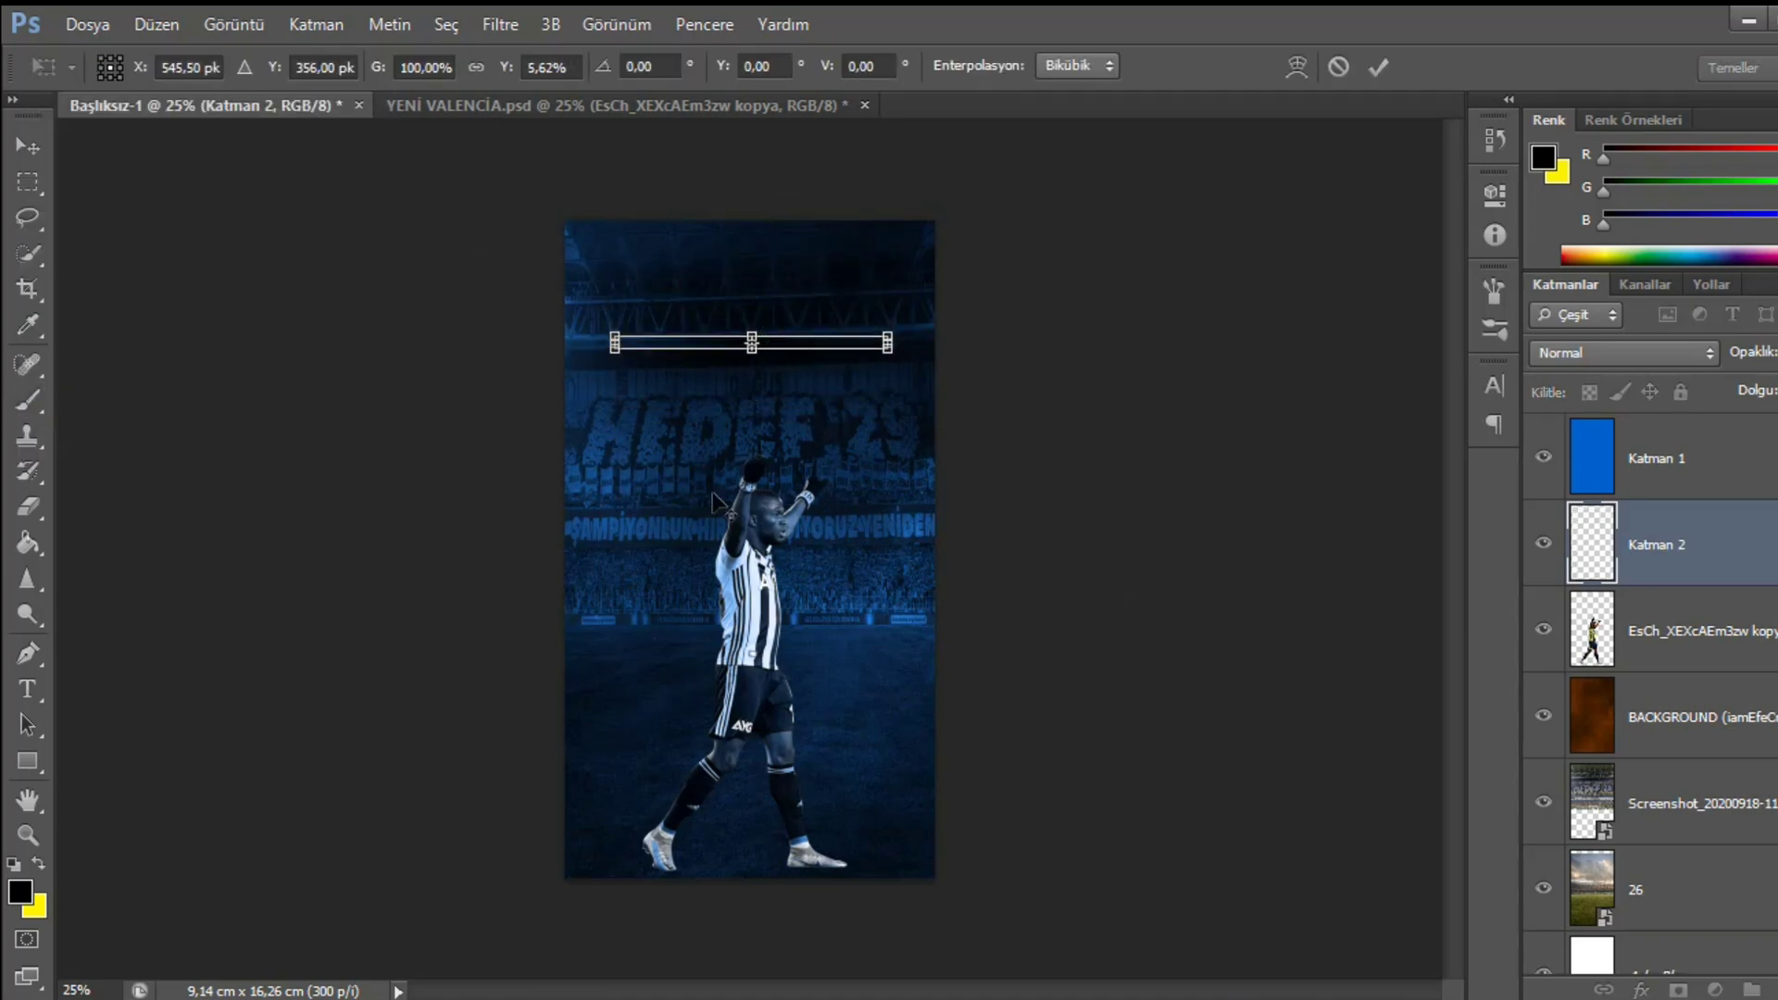
key("ctrl+plus")
left_click_drag(875, 208, 804, 827)
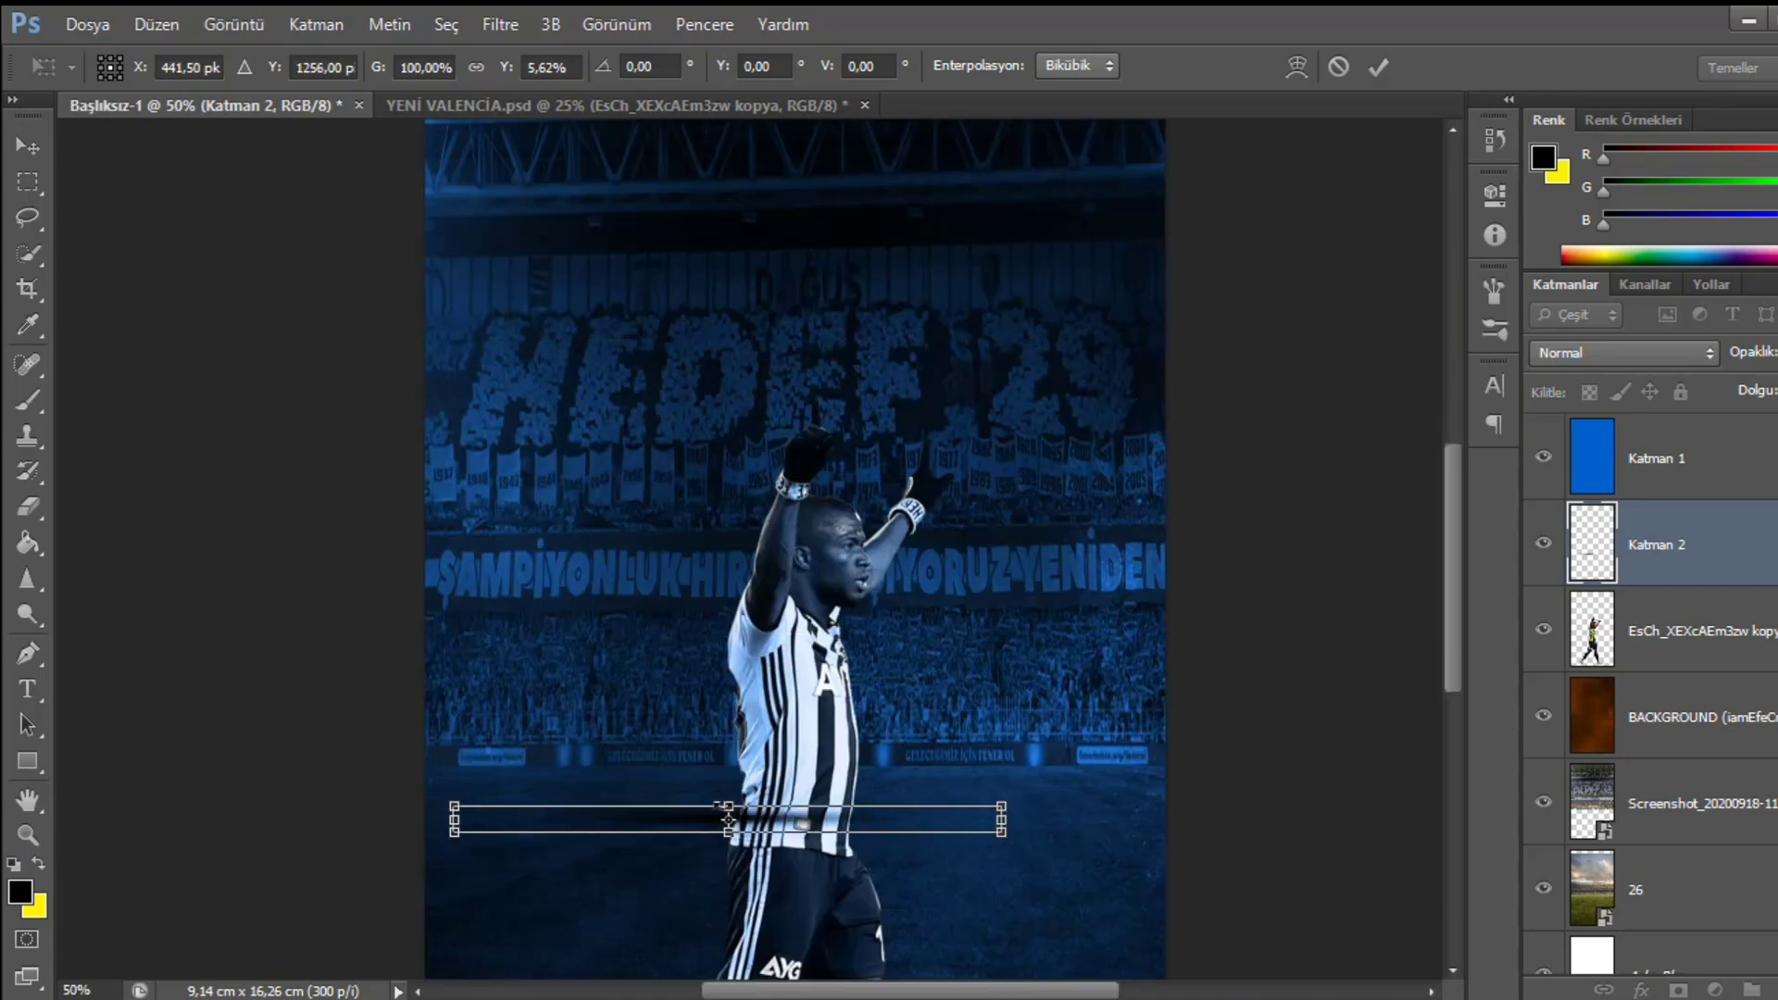
scroll(703, 514, "down", 5)
scroll(704, 514, "up", 1)
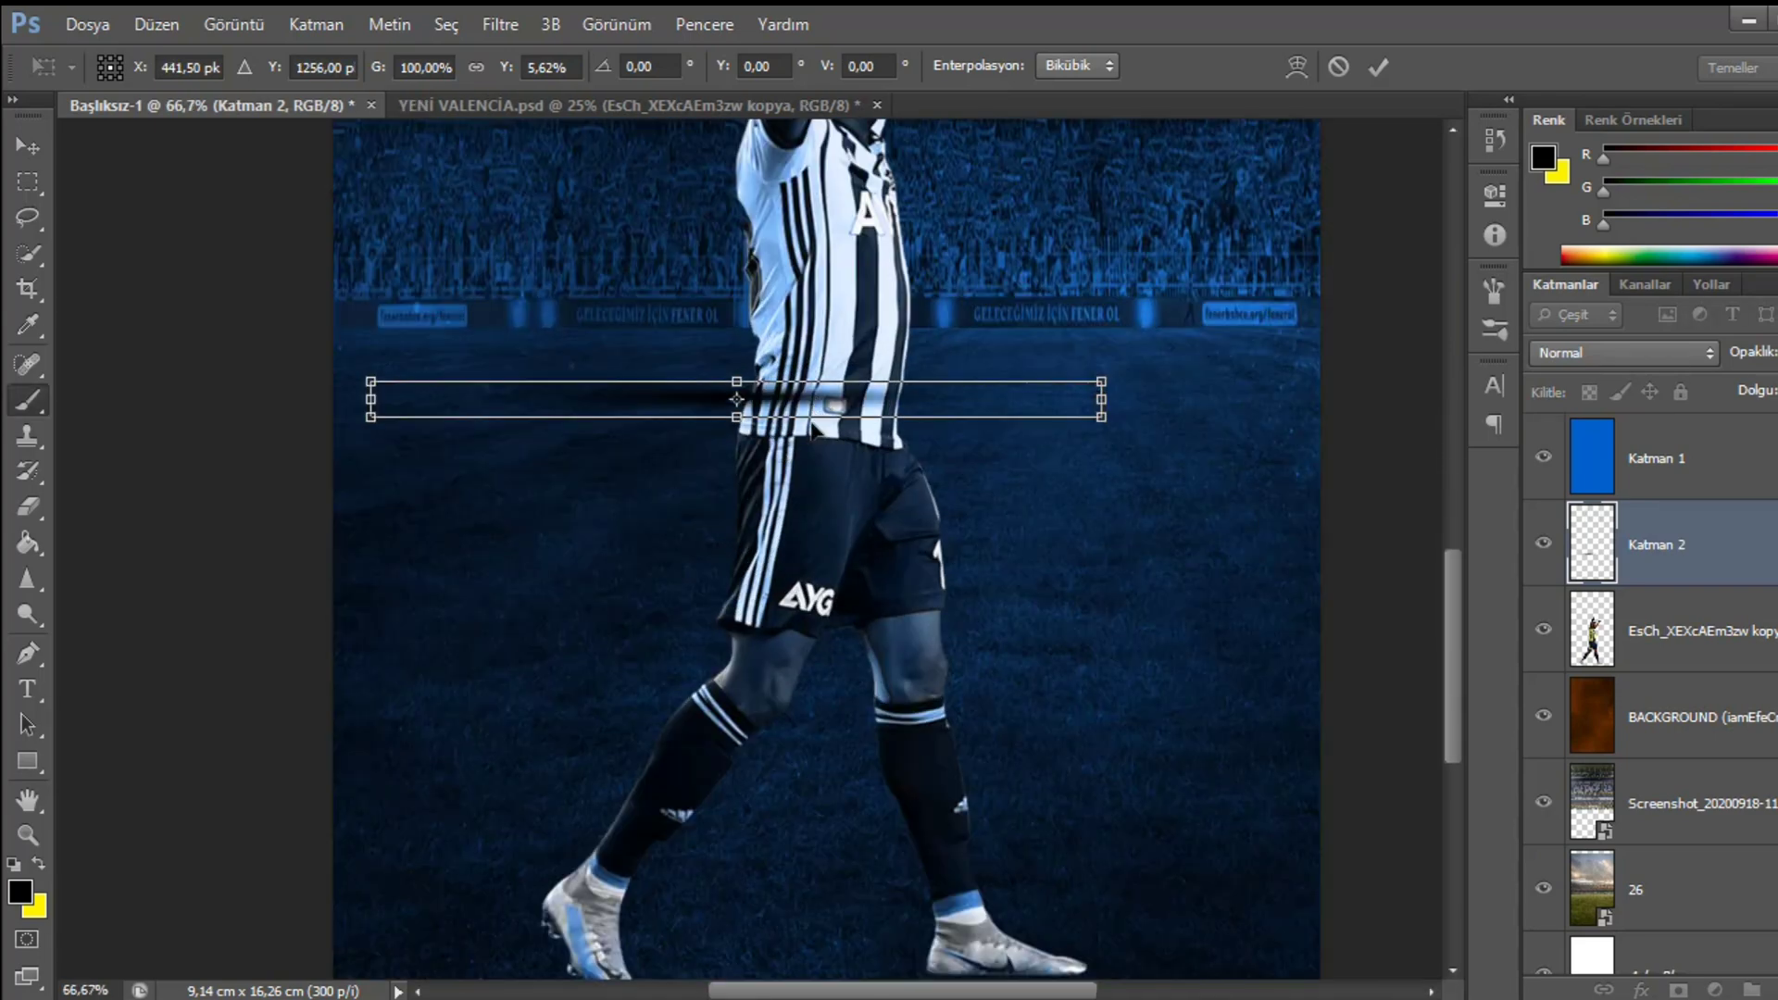
key("Return")
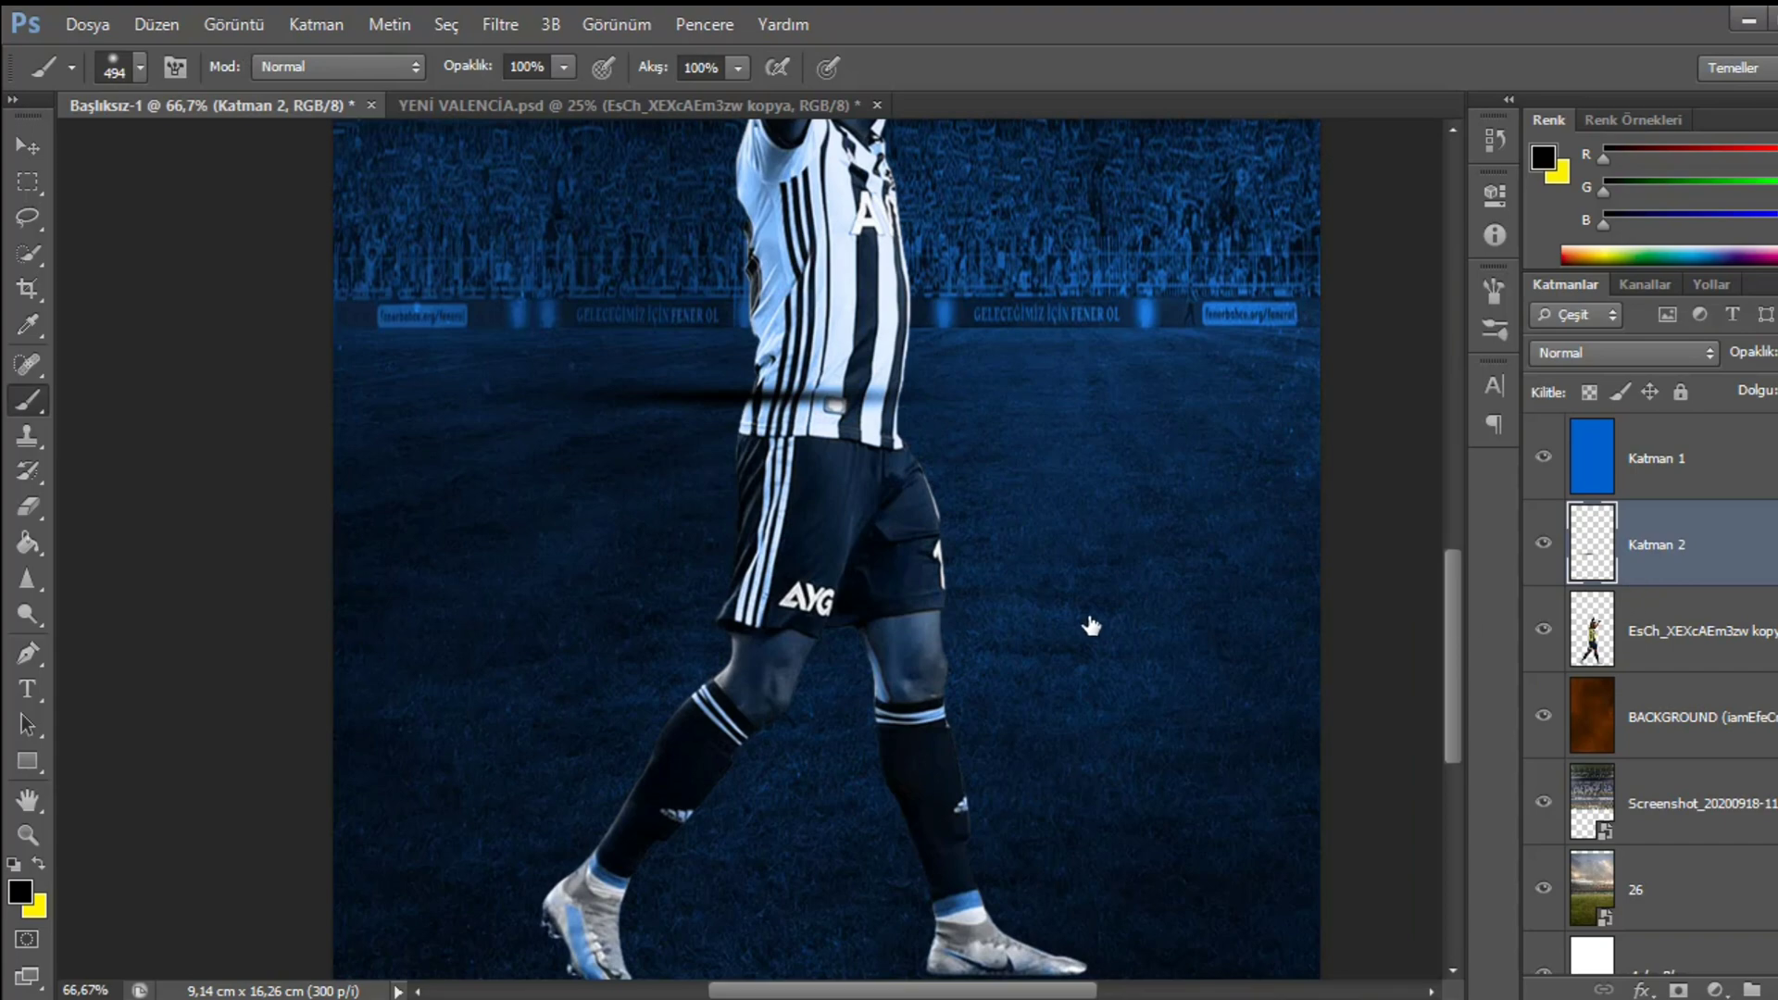
- Move the flattened shadow down beneath the player's rear boot, at about X 289, Y 1902.50 px
key("ctrl+t")
left_click_drag(782, 400, 811, 741)
scroll(685, 852, "down", 1)
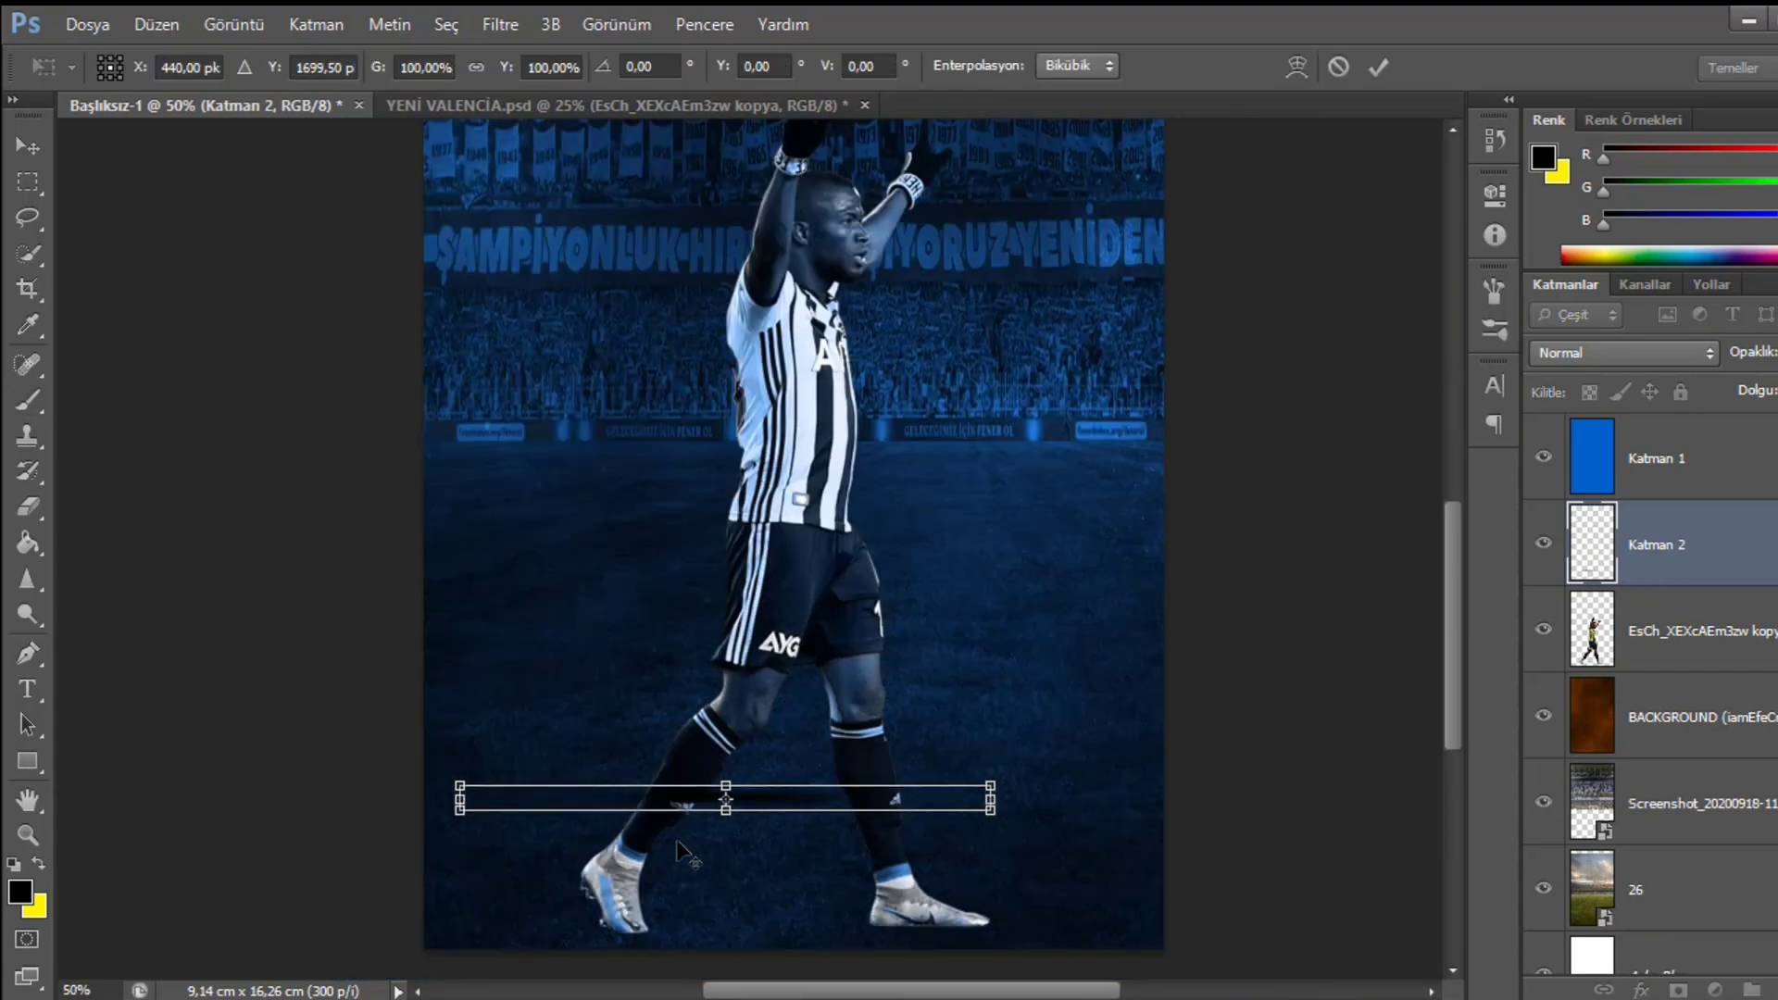
scroll(686, 852, "up", 4)
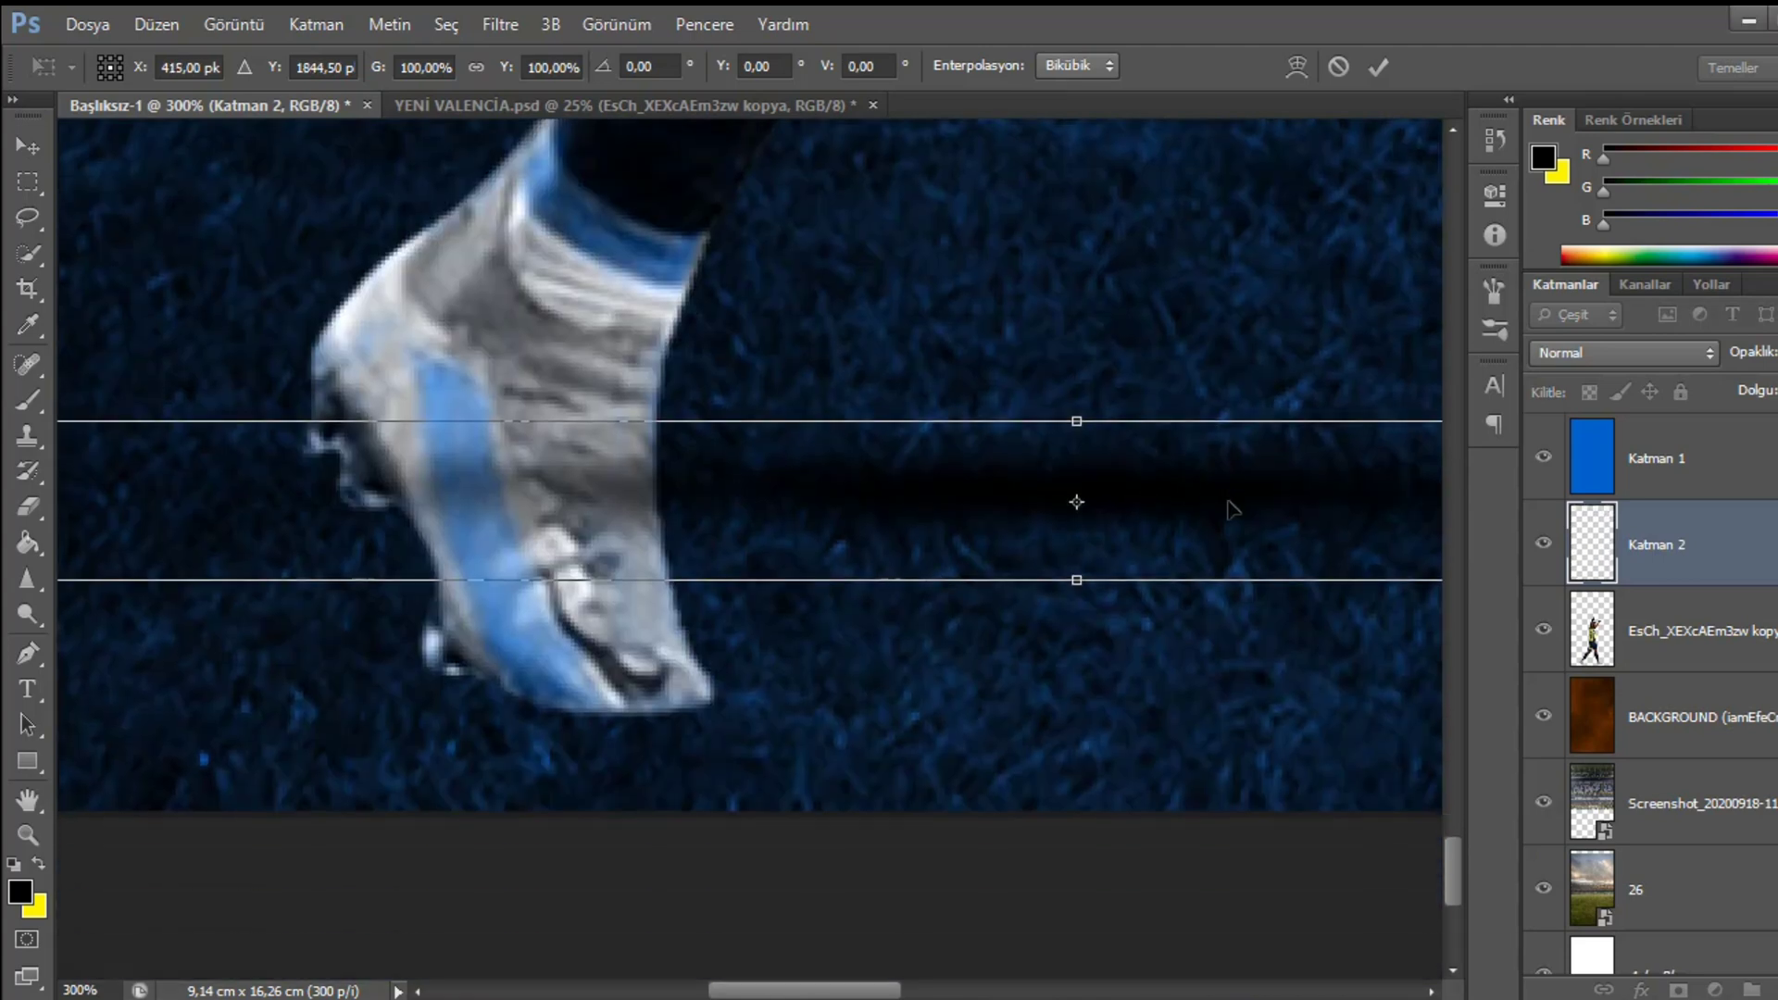
left_click_drag(1231, 508, 726, 713)
- Narrow the rear boot's shadow to 50% width and position it directly under the boot's toe
scroll(727, 712, "down", 2)
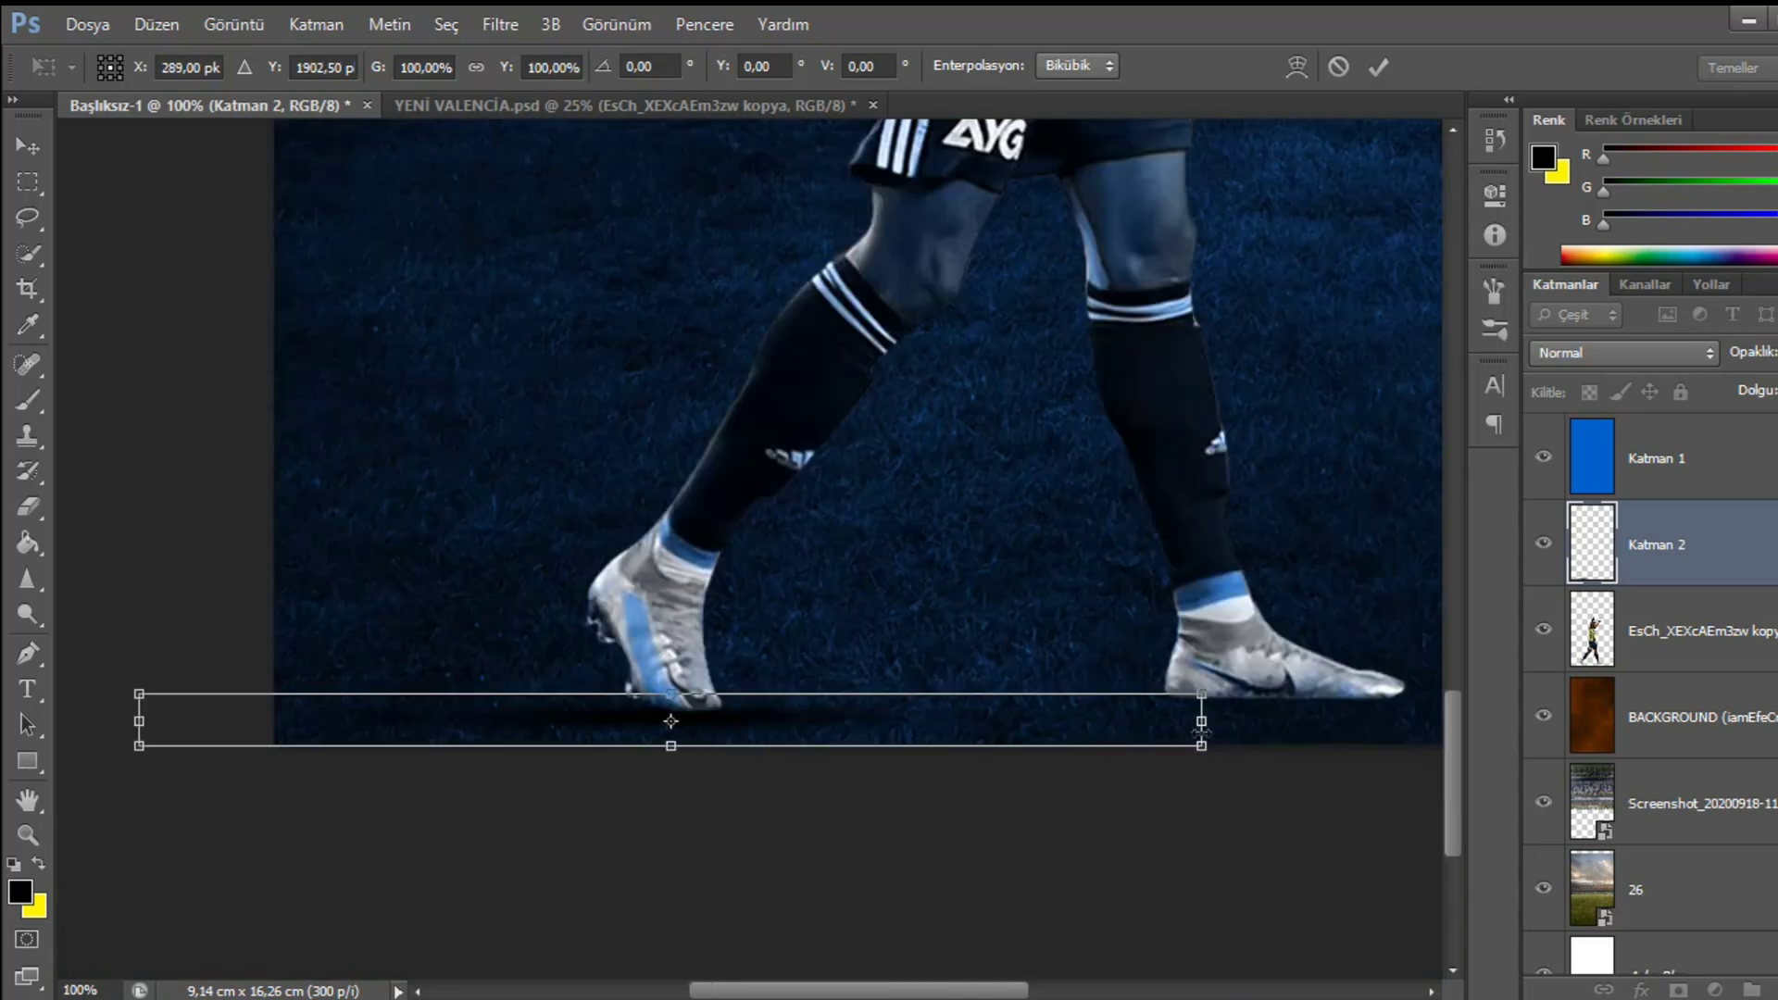
left_click_drag(1124, 726, 850, 730)
scroll(703, 746, "up", 2)
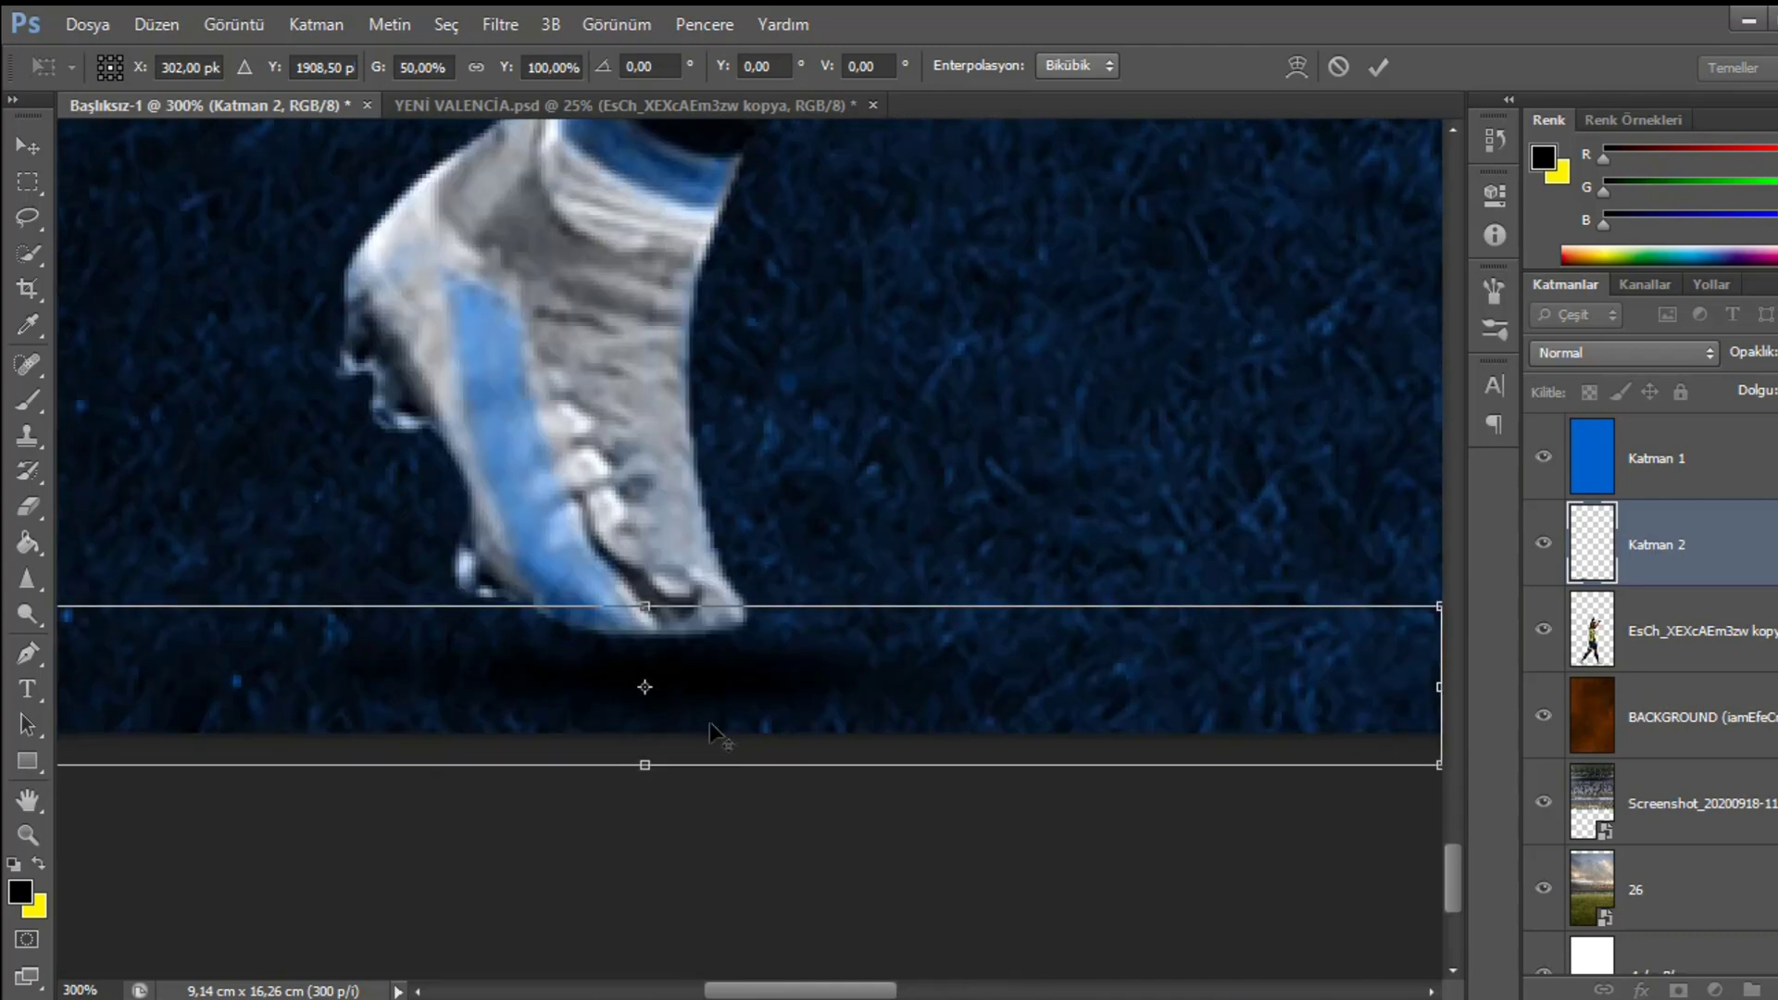
left_click_drag(727, 711, 763, 699)
key("b")
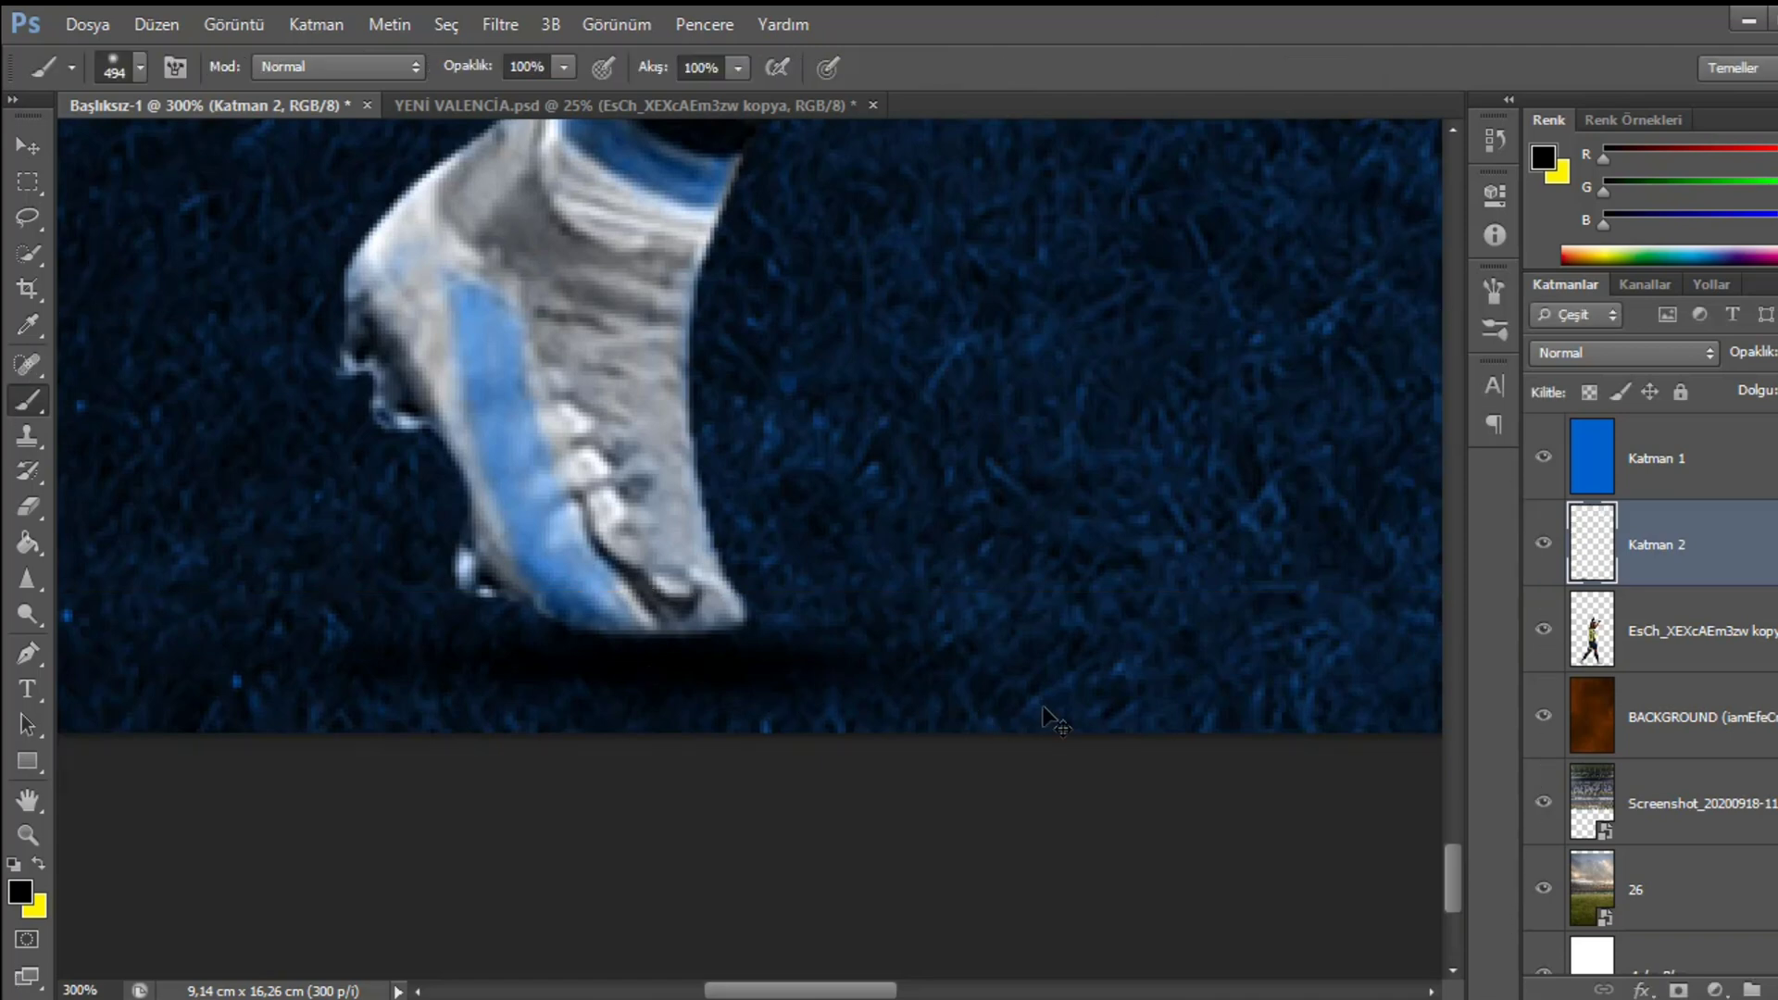
- Duplicate the rear boot's shadow layer twice
key("ctrl+j")
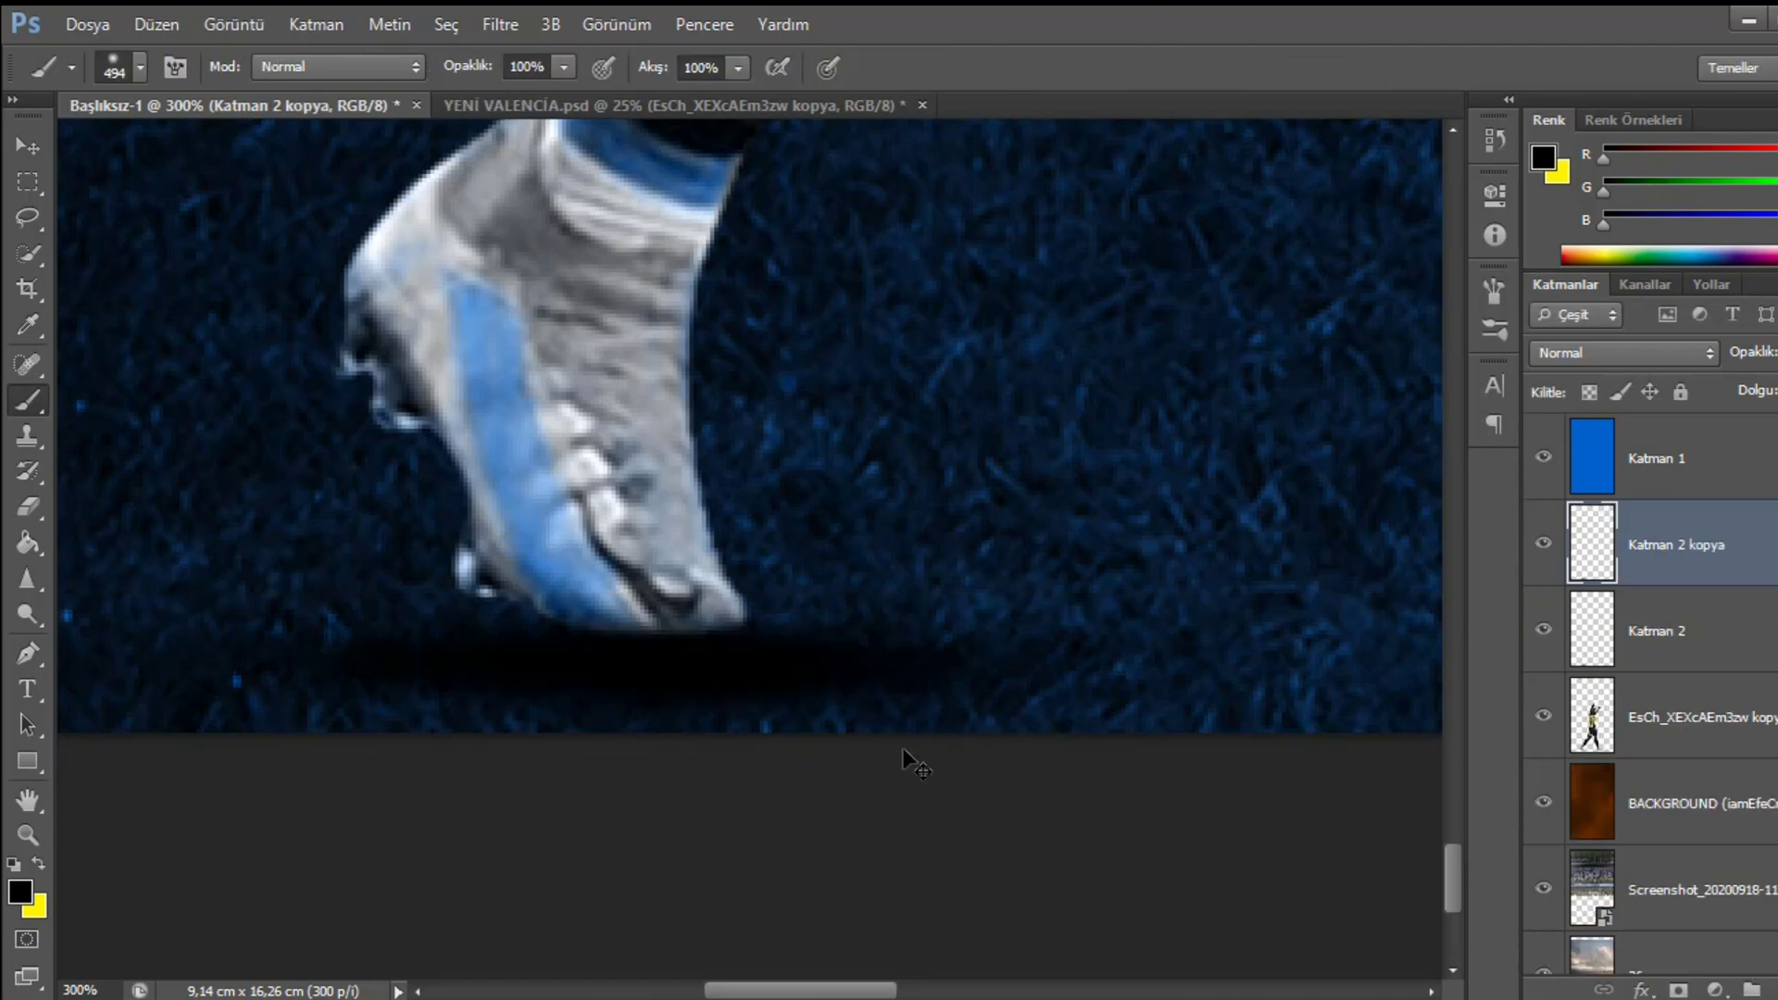
key("ctrl+t")
key("b")
key("ctrl+j")
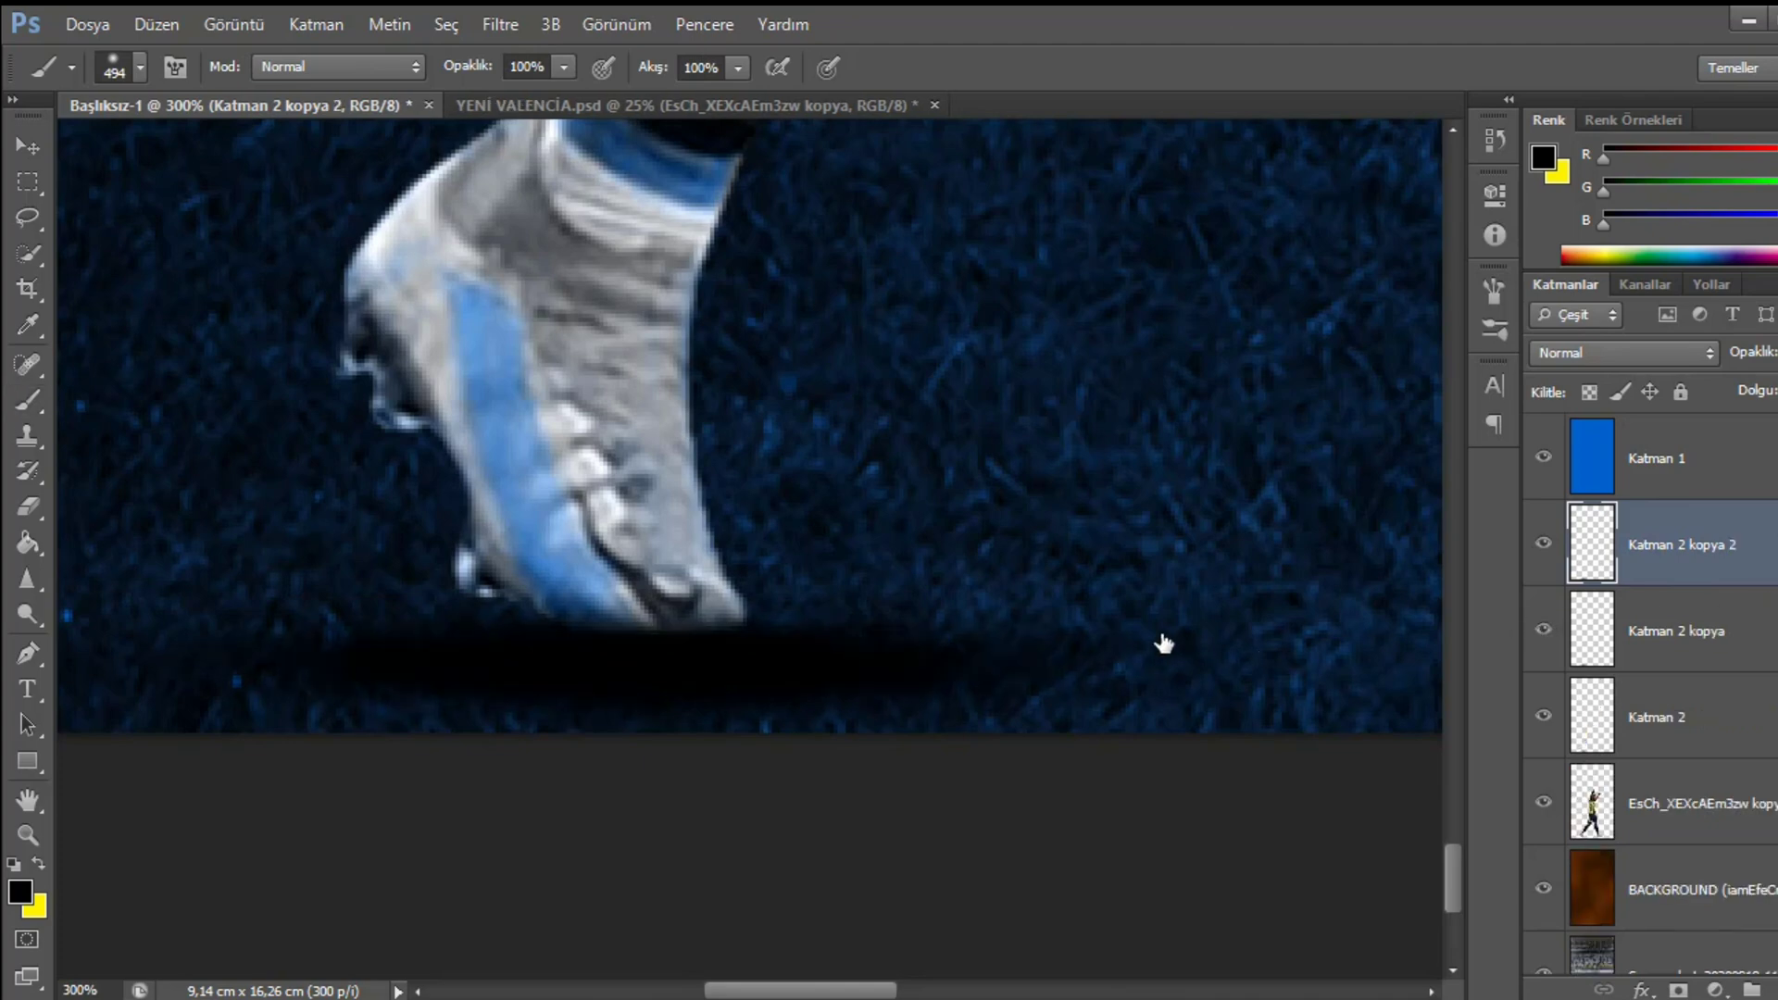
- Move the topmost shadow copy beneath the player's front boot, to X 713, Y 1900.50 px
key("ctrl+t")
key("ctrl+minus")
key("ctrl+minus")
key("ctrl+minus")
left_click_drag(1000, 642, 1178, 666)
key("ctrl+plus")
key("ctrl+plus")
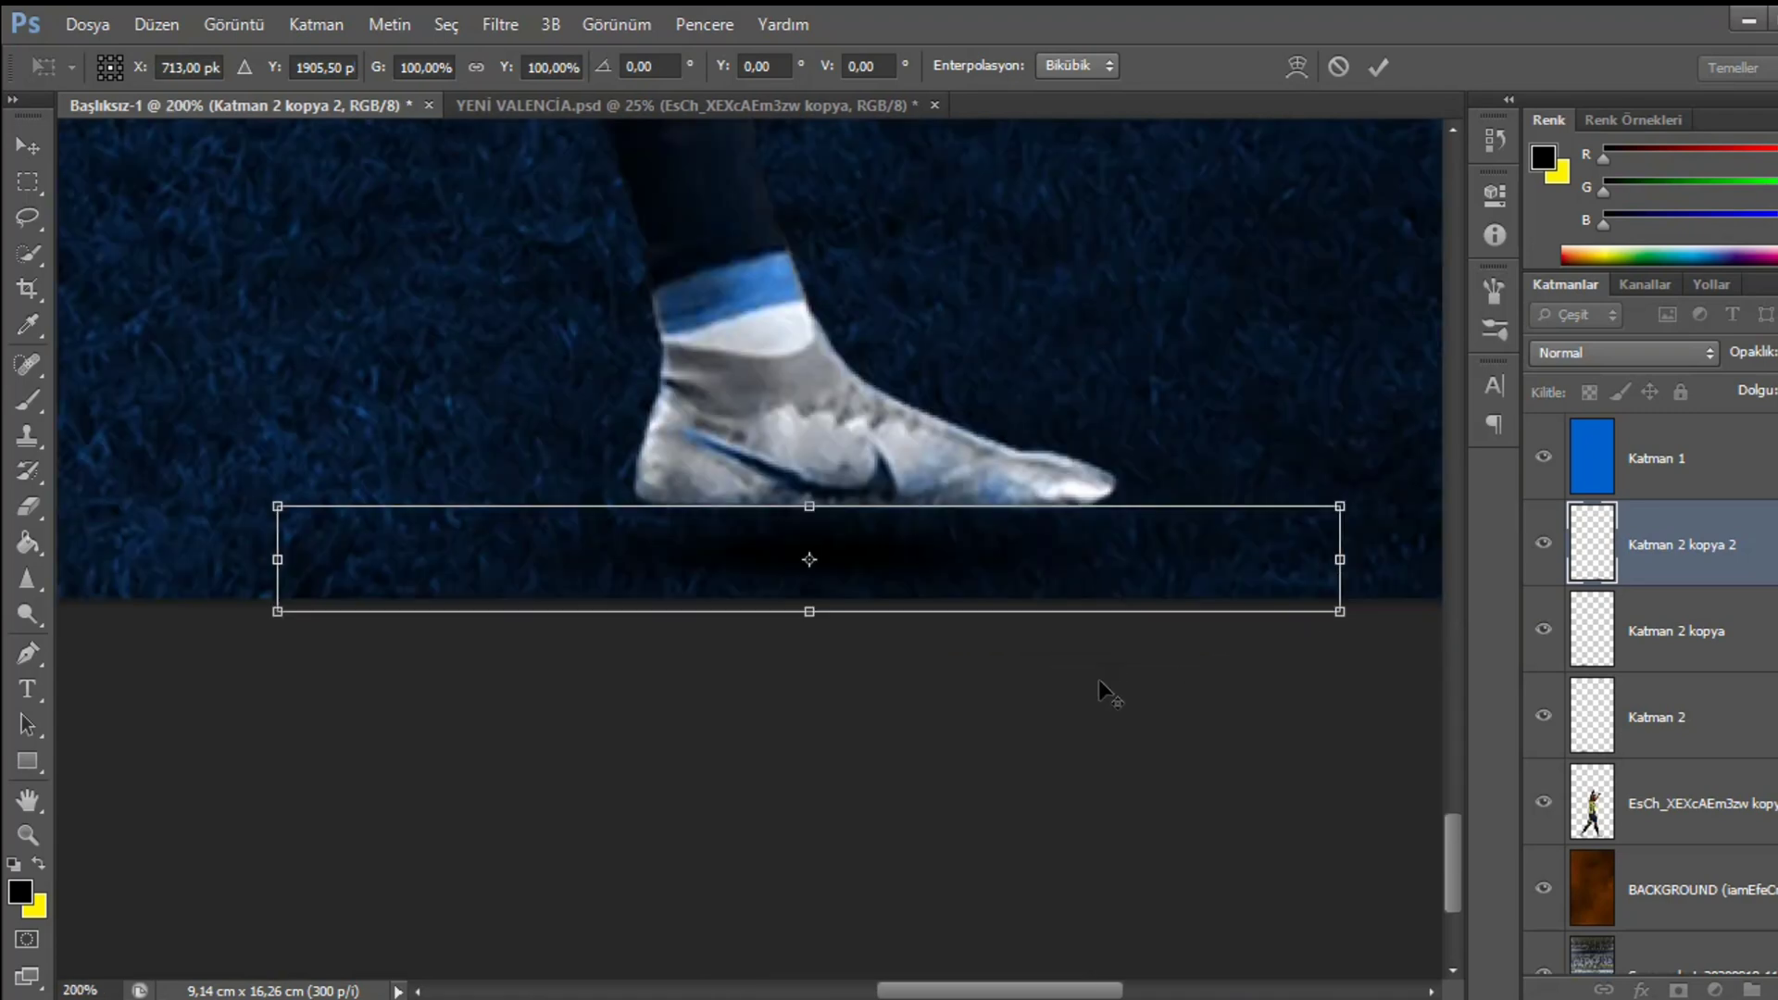
mouse_move(1050, 587)
left_mouse_down()
mouse_move(1060, 555)
mouse_move(1061, 577)
left_mouse_up()
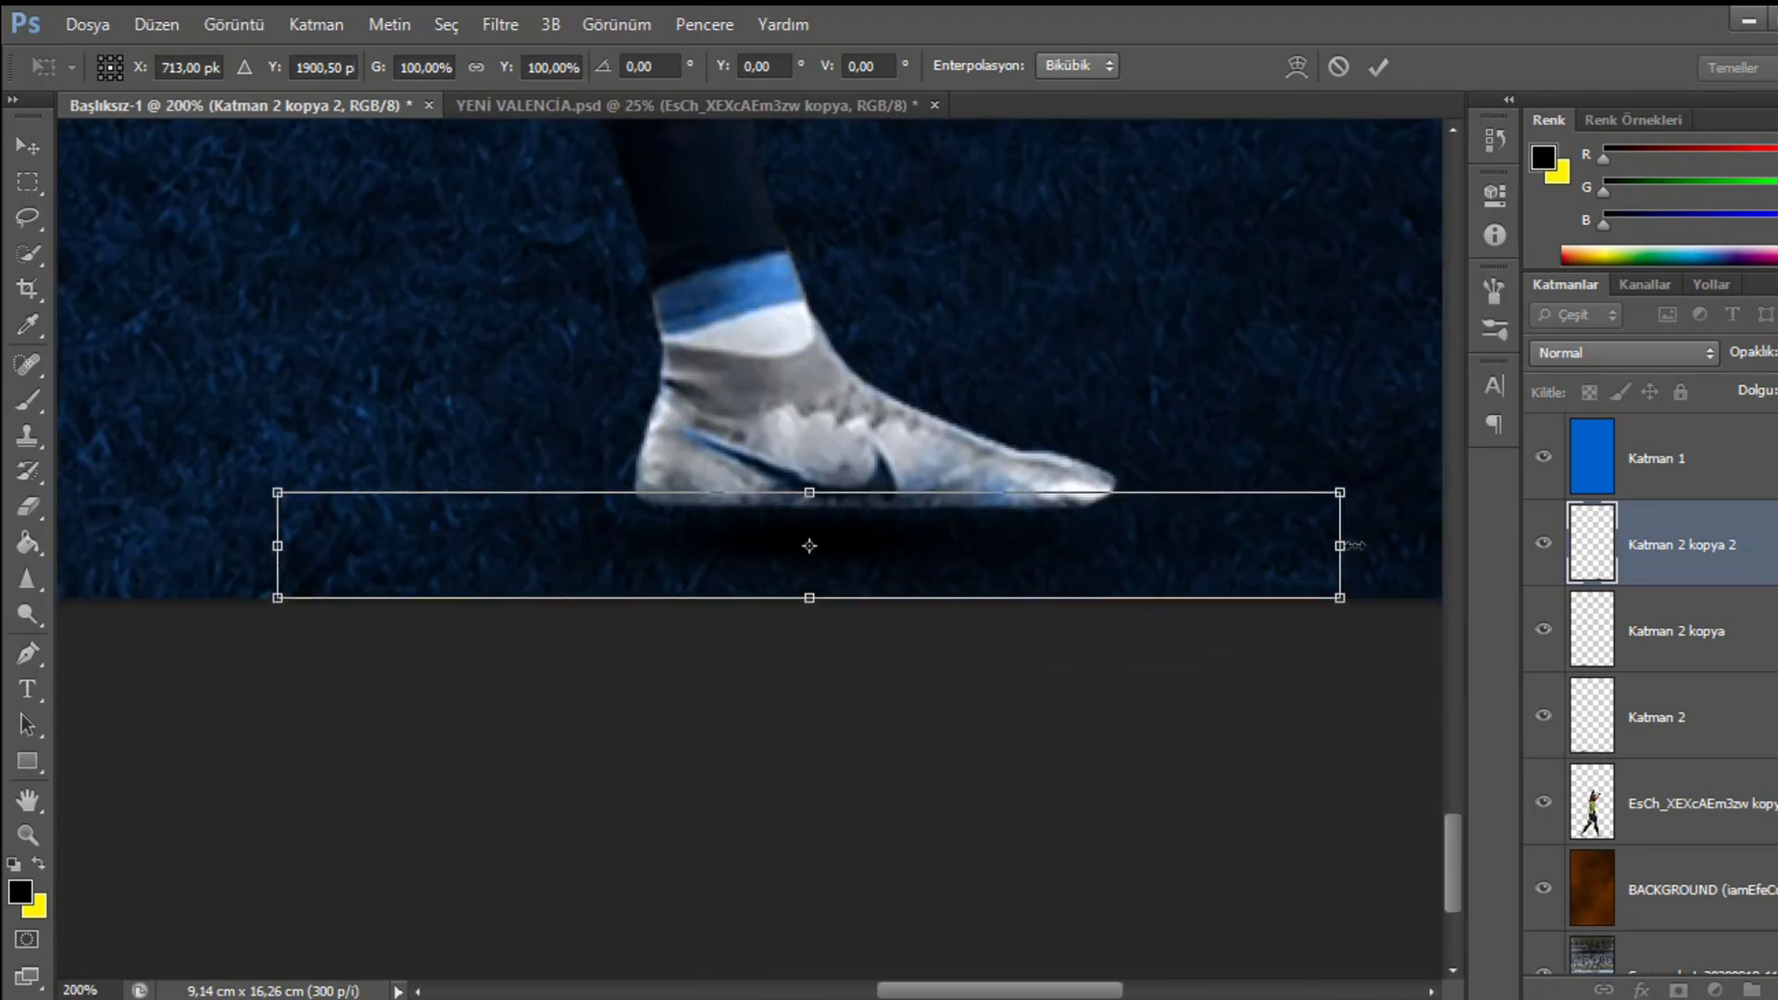
- Widen the front boot's shadow to 238.14%, nudge it up against the sole at X 712 px, and duplicate its layer
left_click_drag(1340, 546, 1473, 547)
scroll(377, 607, "left", 5)
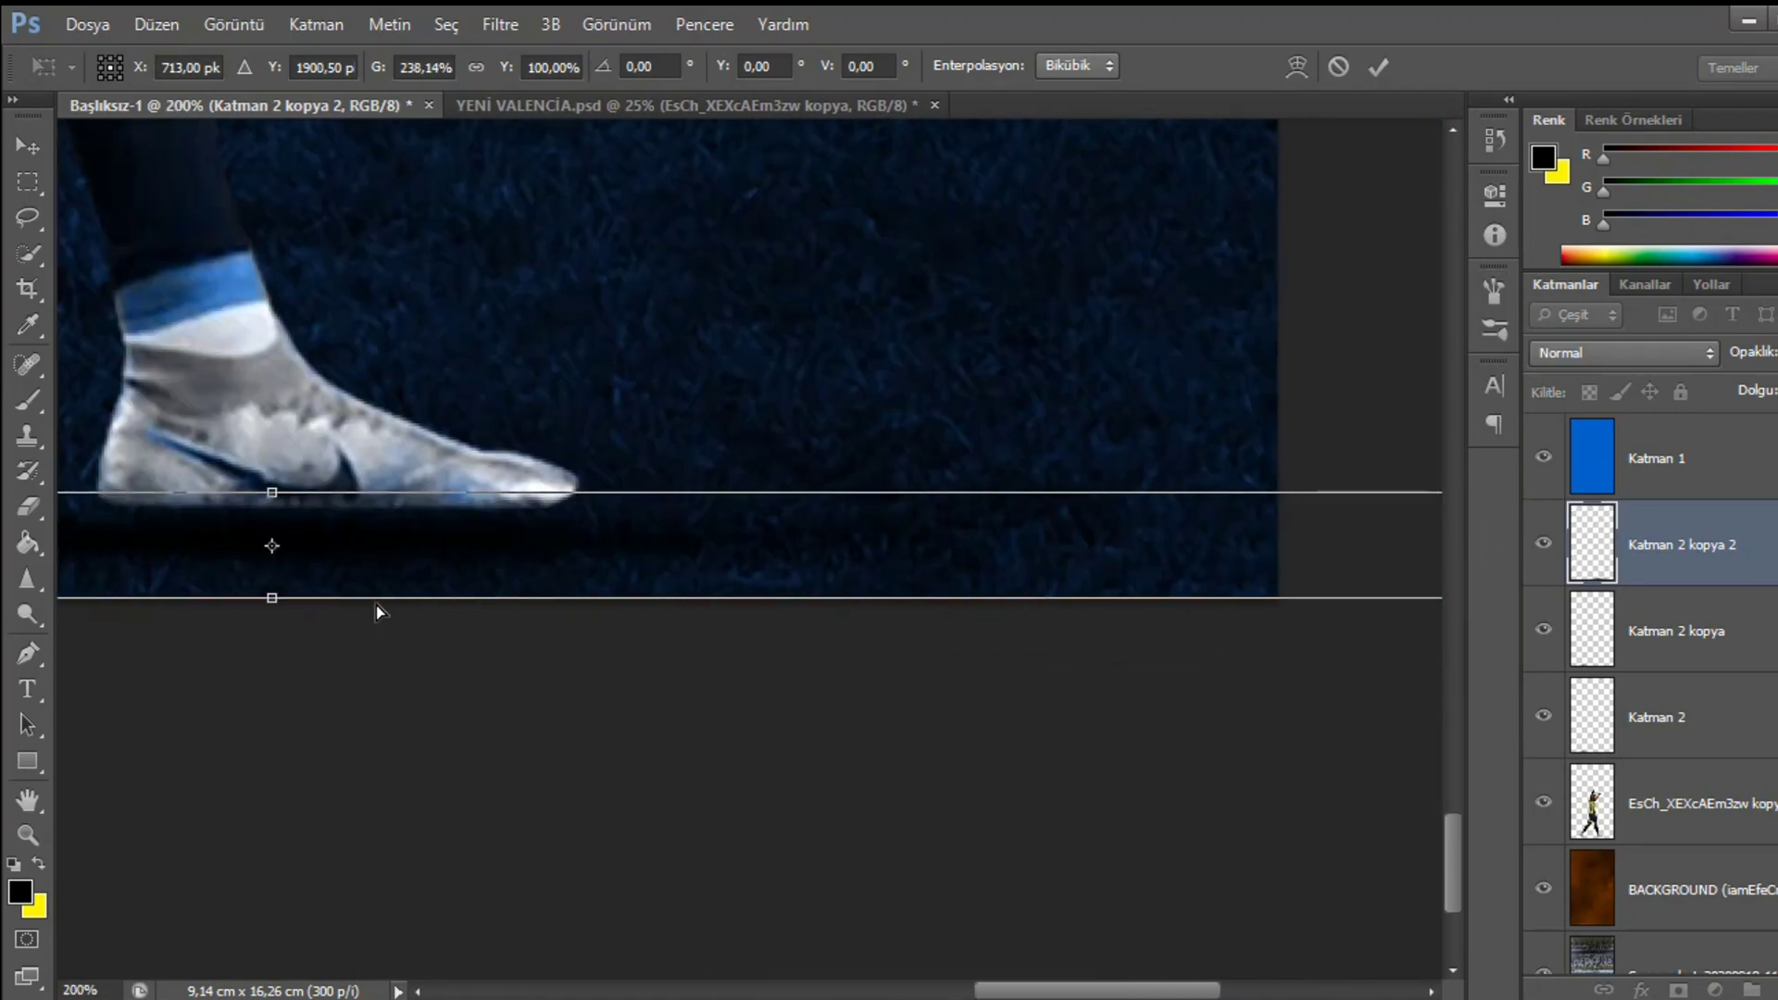
scroll(958, 578, "left", 12)
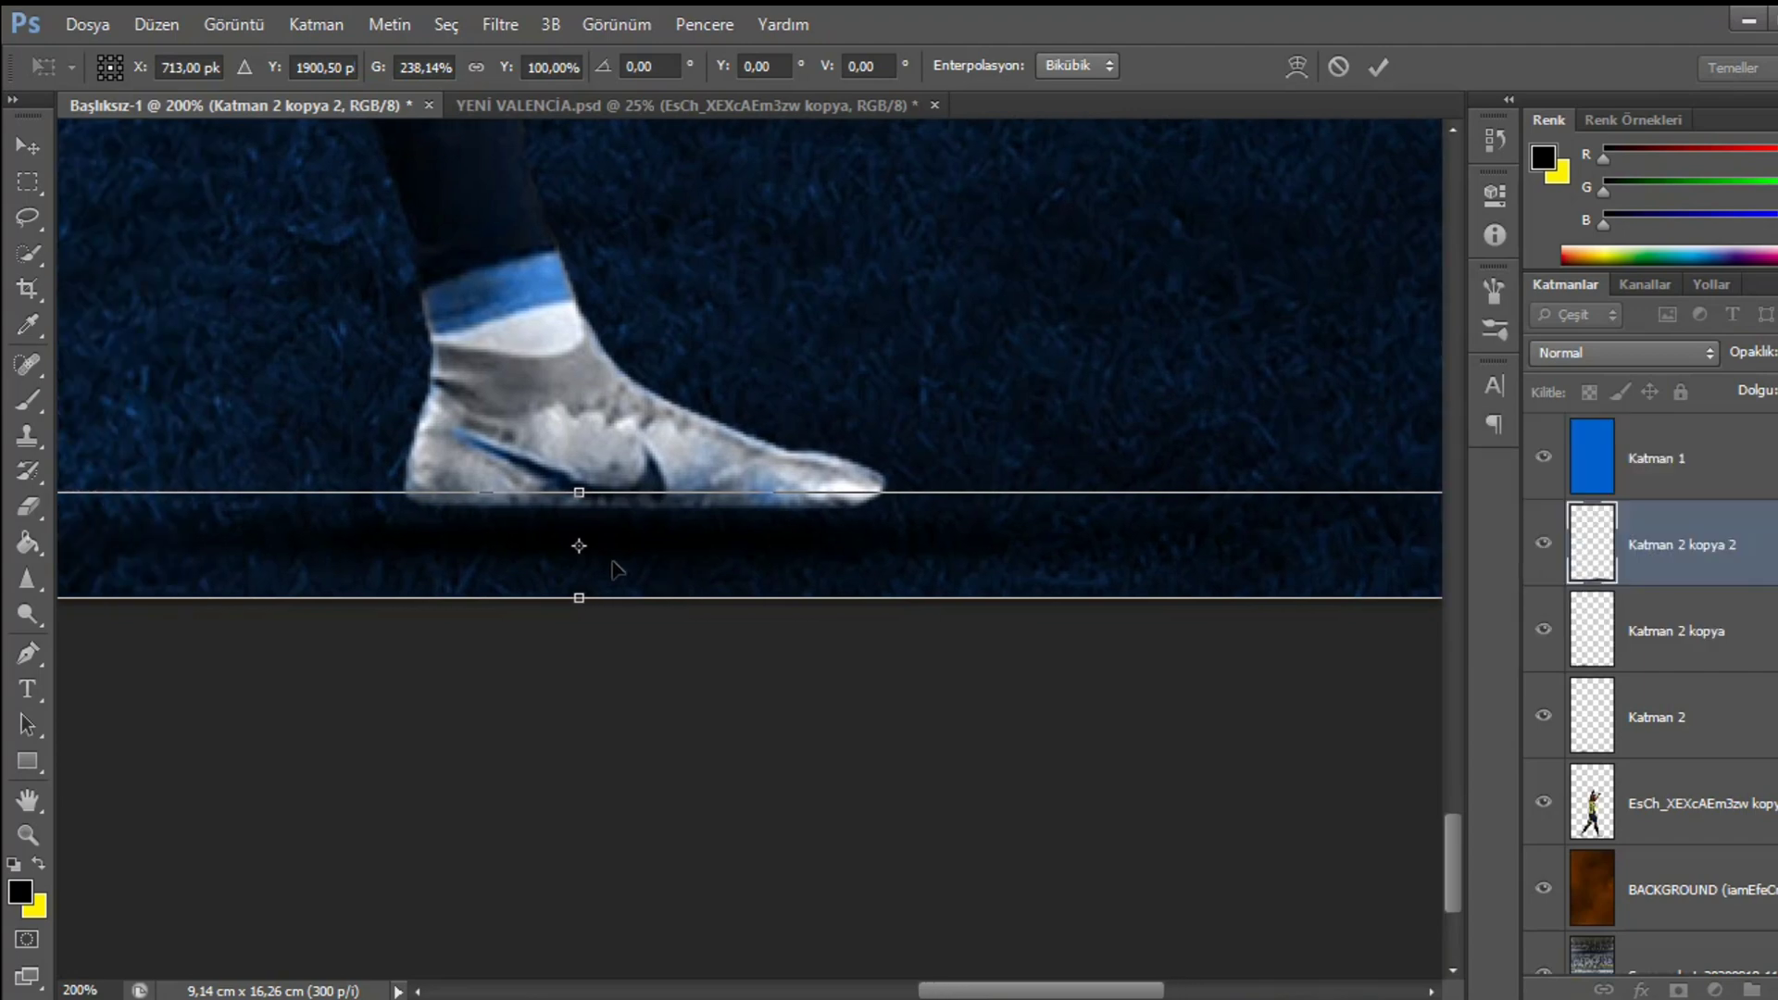
left_click_drag(1060, 554, 1058, 546)
key("b")
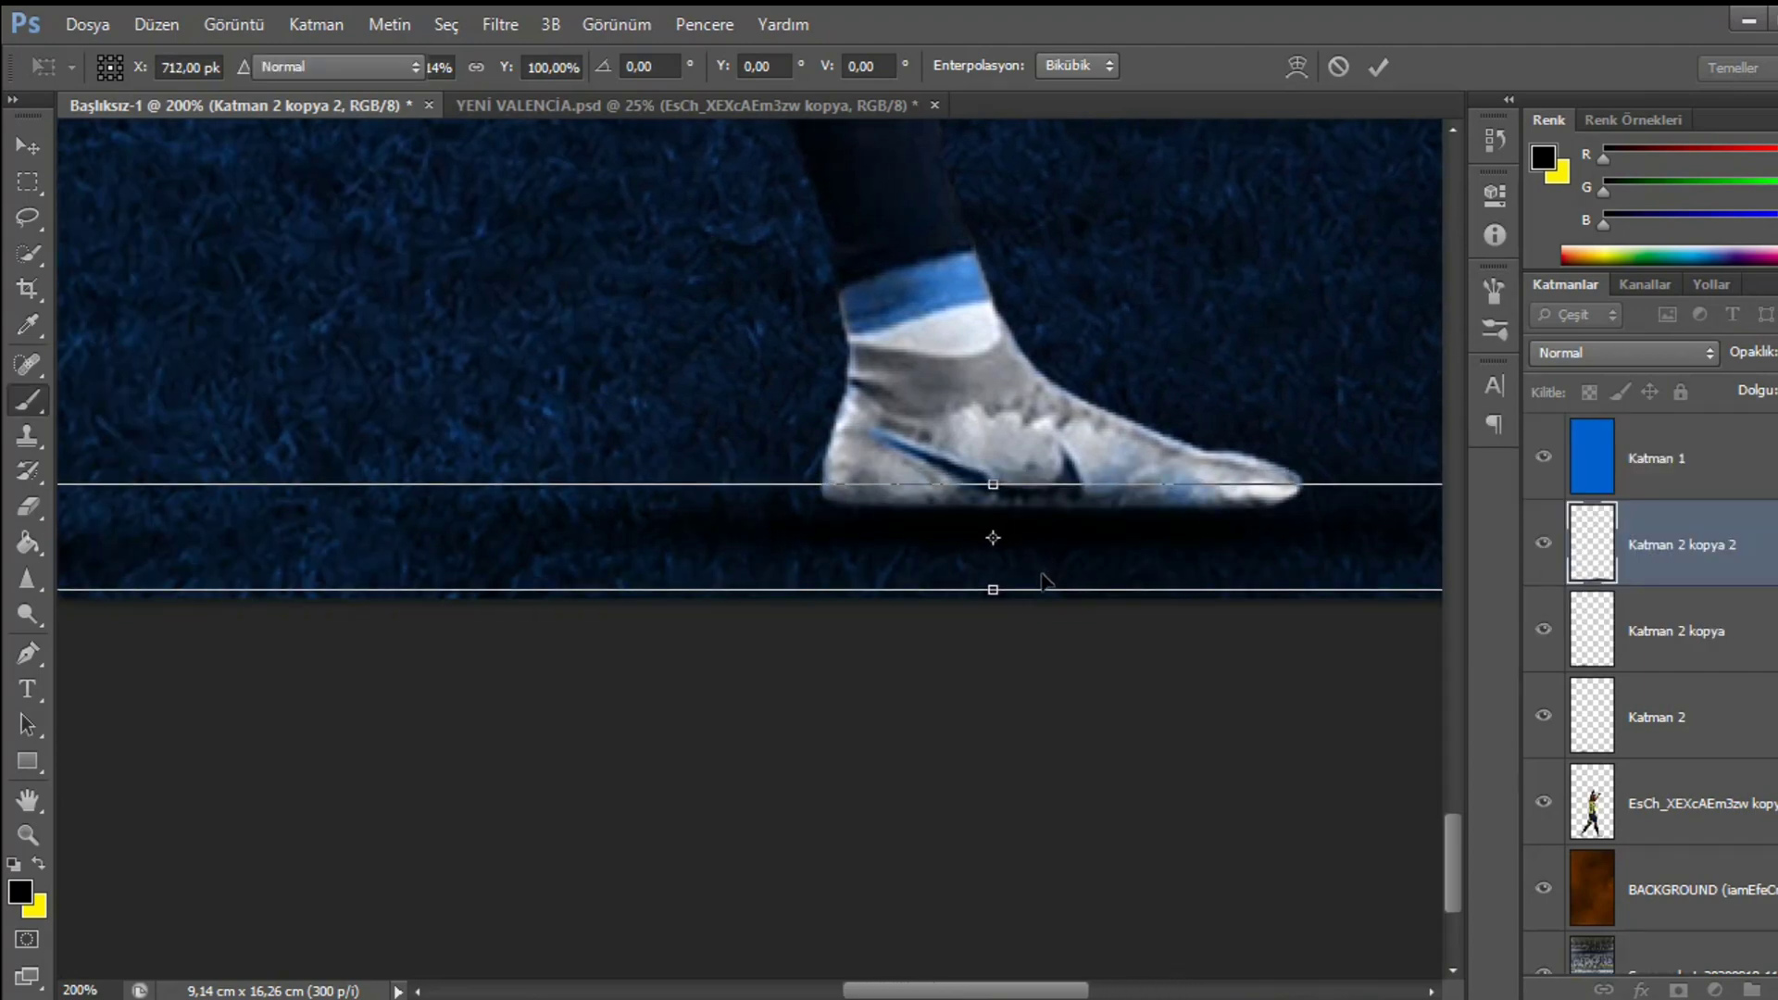
key("Return")
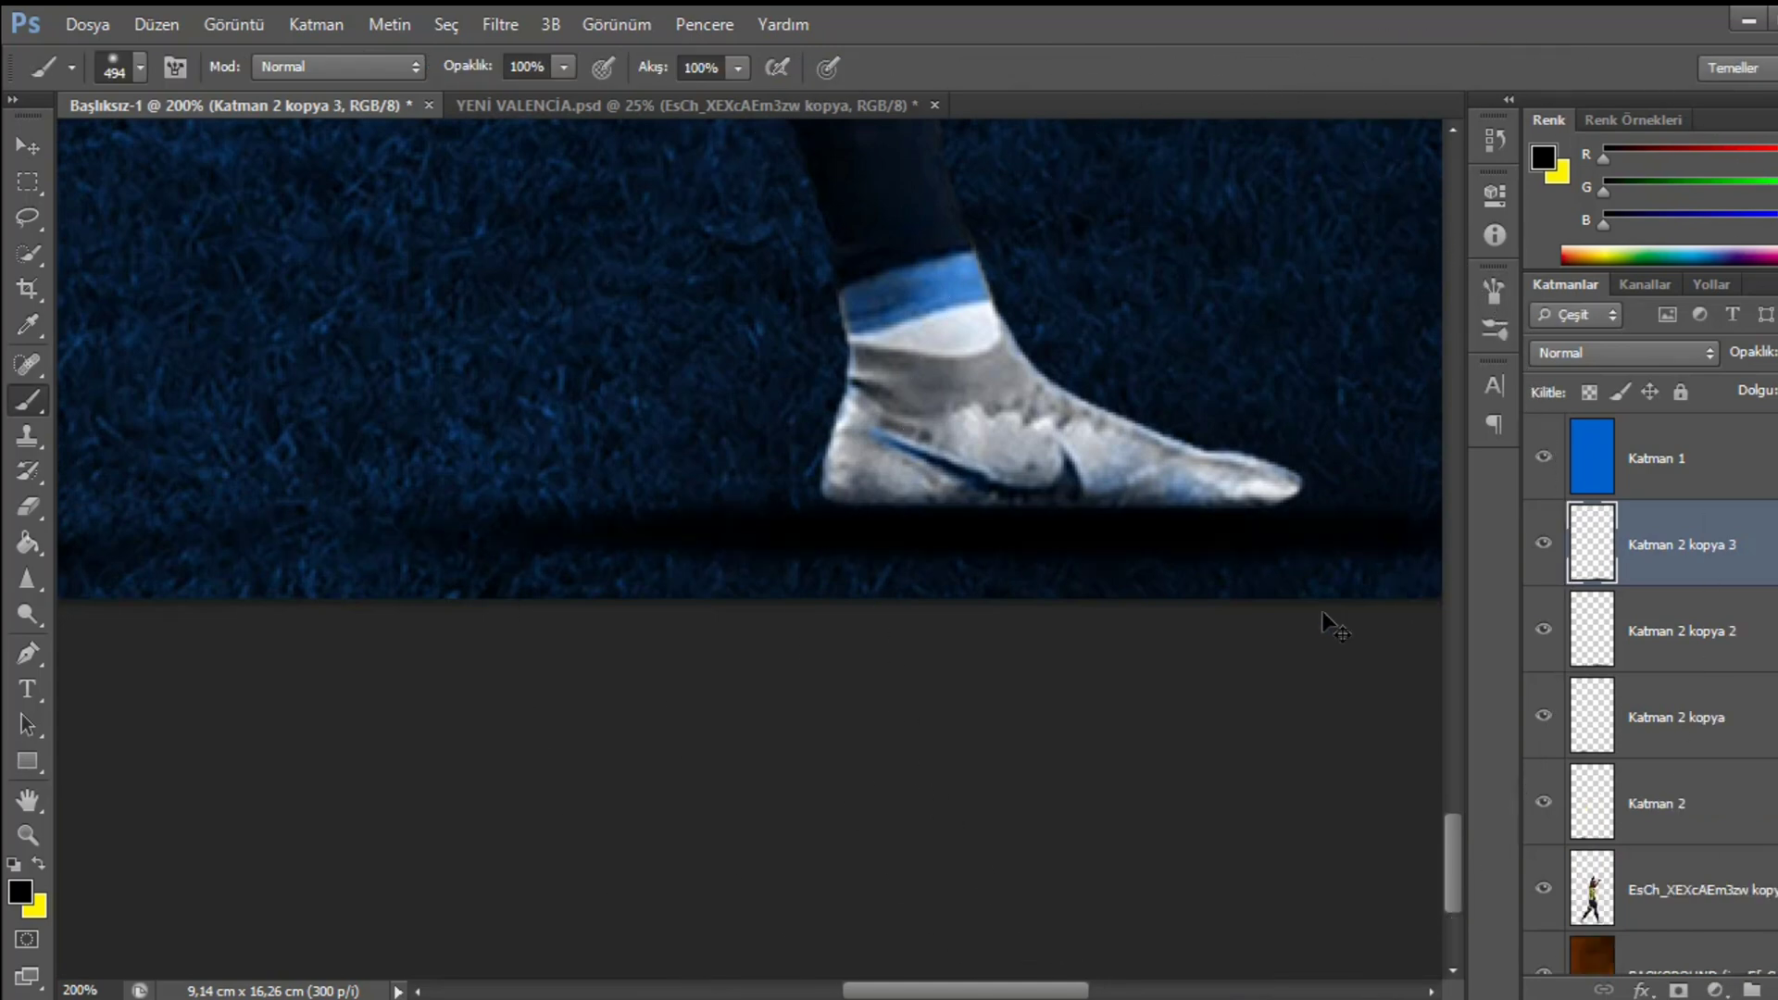
- Delete the extra shadow layers Katman 2 kopya 3 and Katman 2 kopya
key("ctrl+minus")
key("ctrl+minus")
key("ctrl+minus")
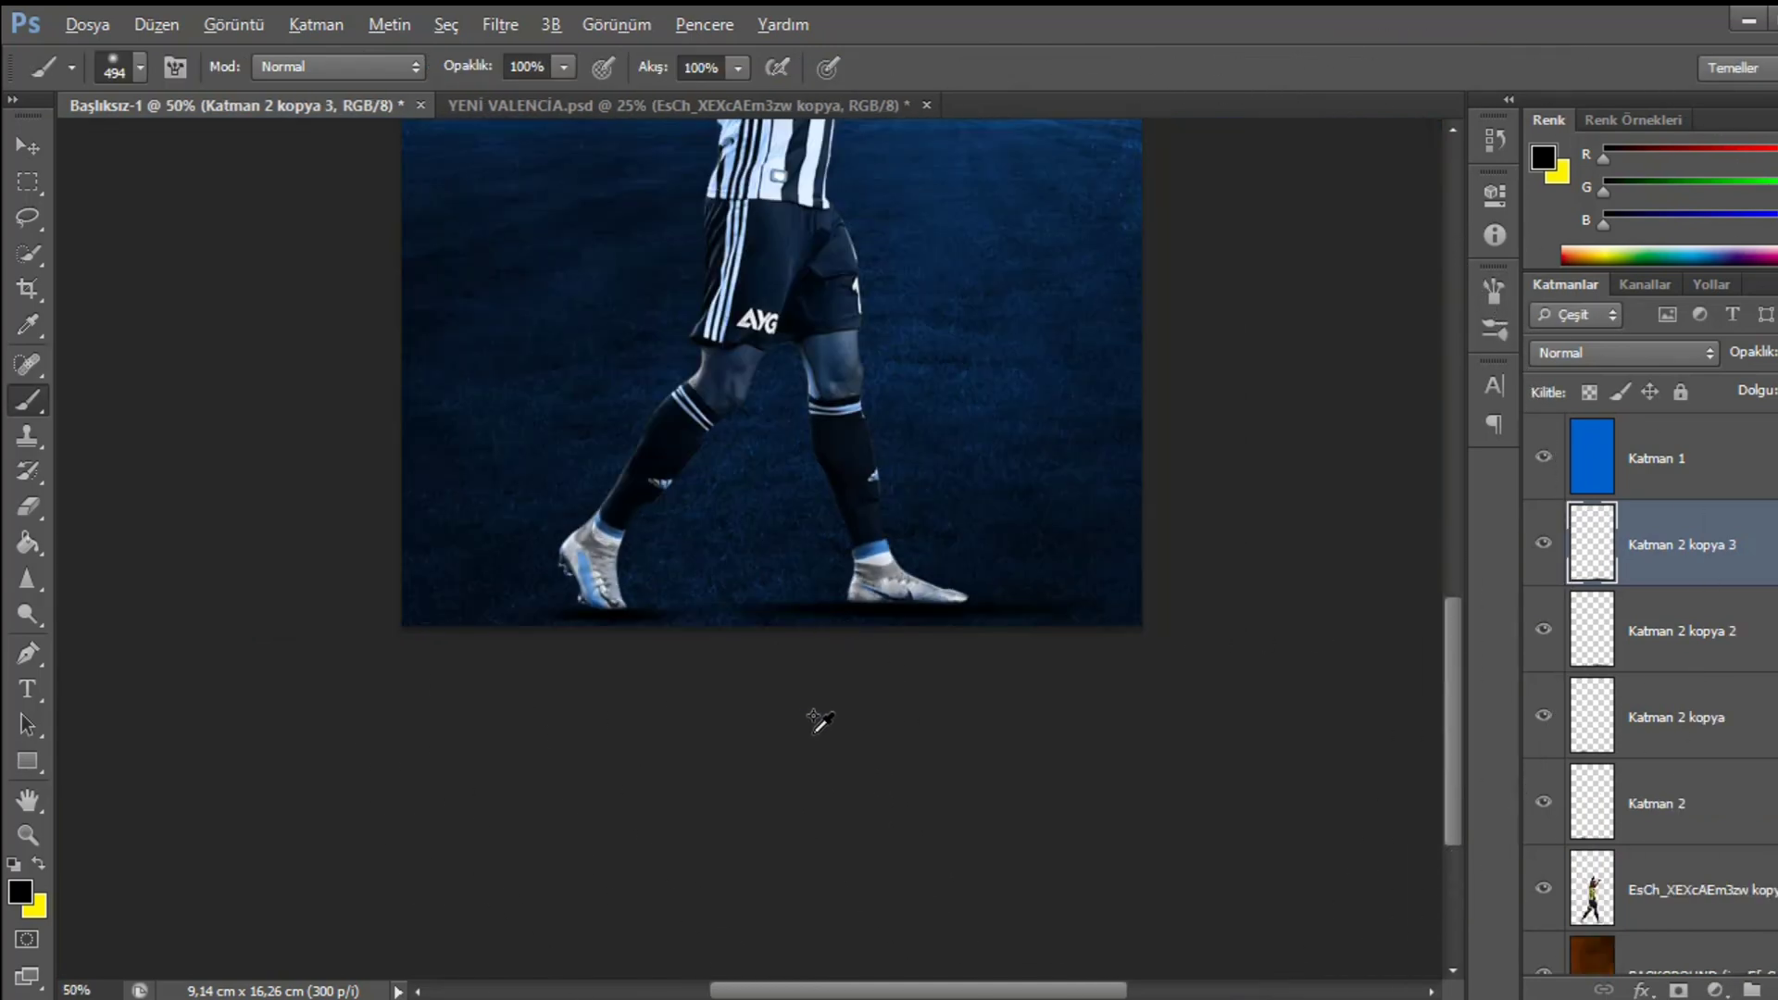
key("Delete")
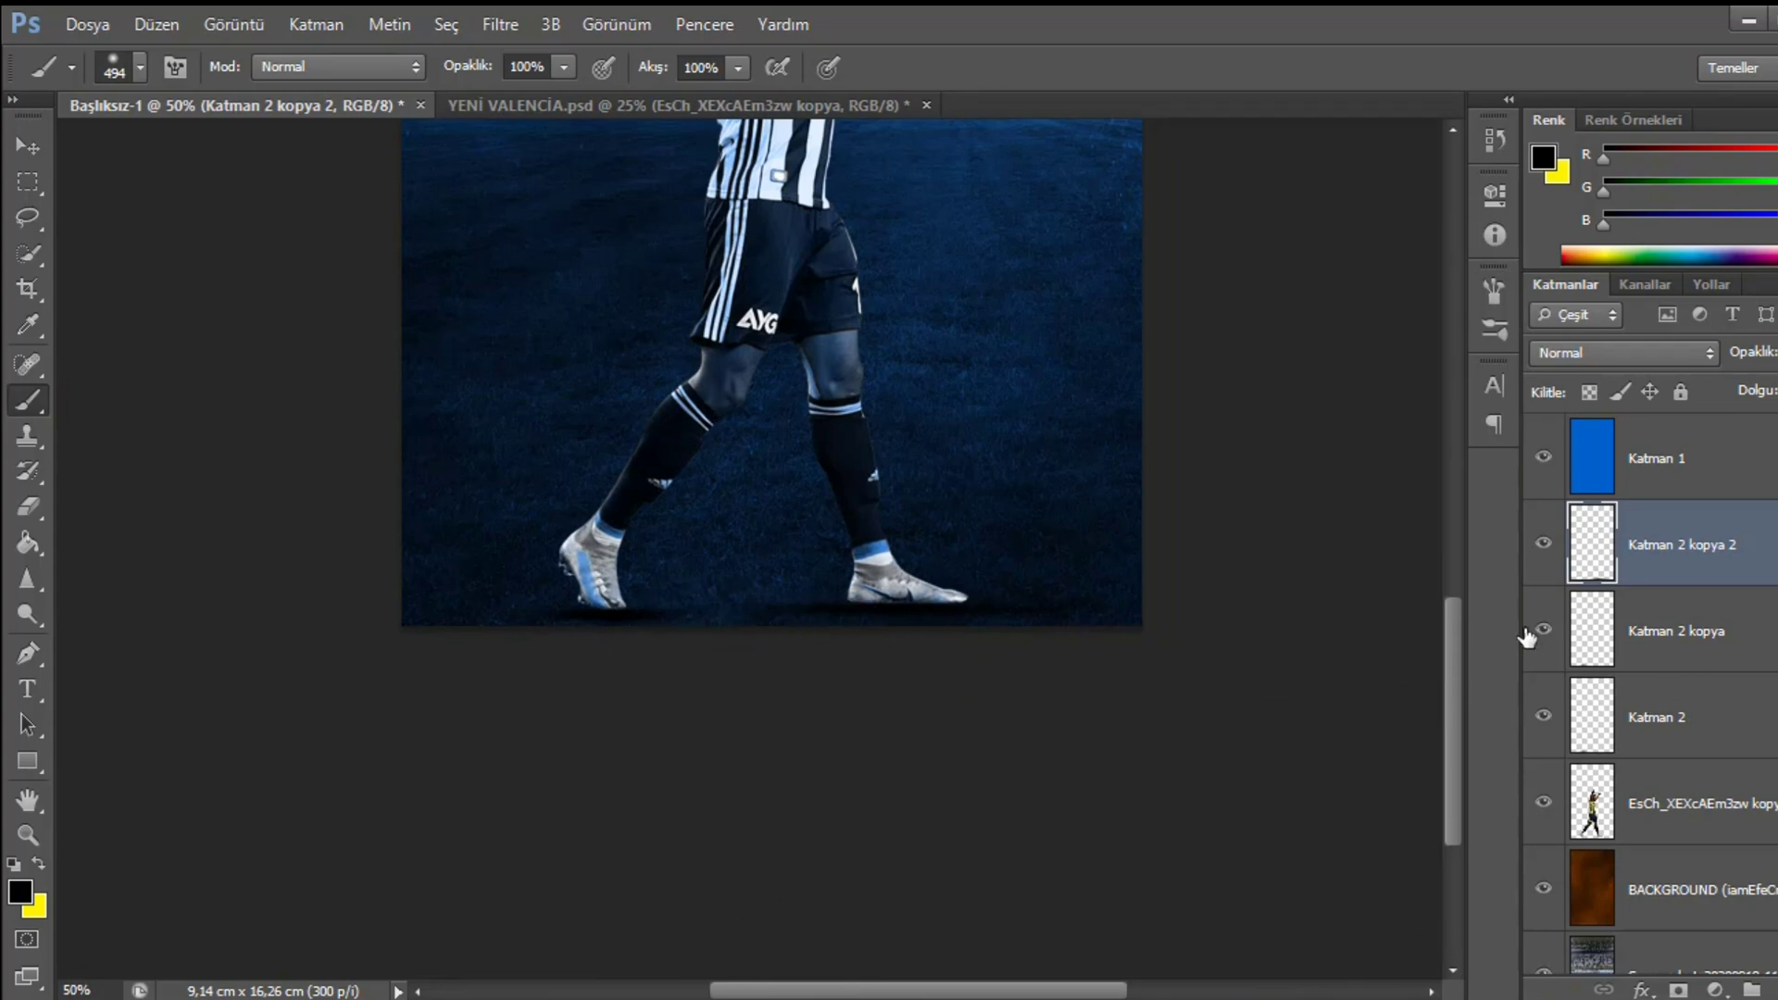
left_click_drag(1736, 673, 1751, 989)
- Add the centred text "F E N E R B A H Ç E" in Delicious Heavy at 1 pt over the stadium roof
scroll(748, 586, "up", 10)
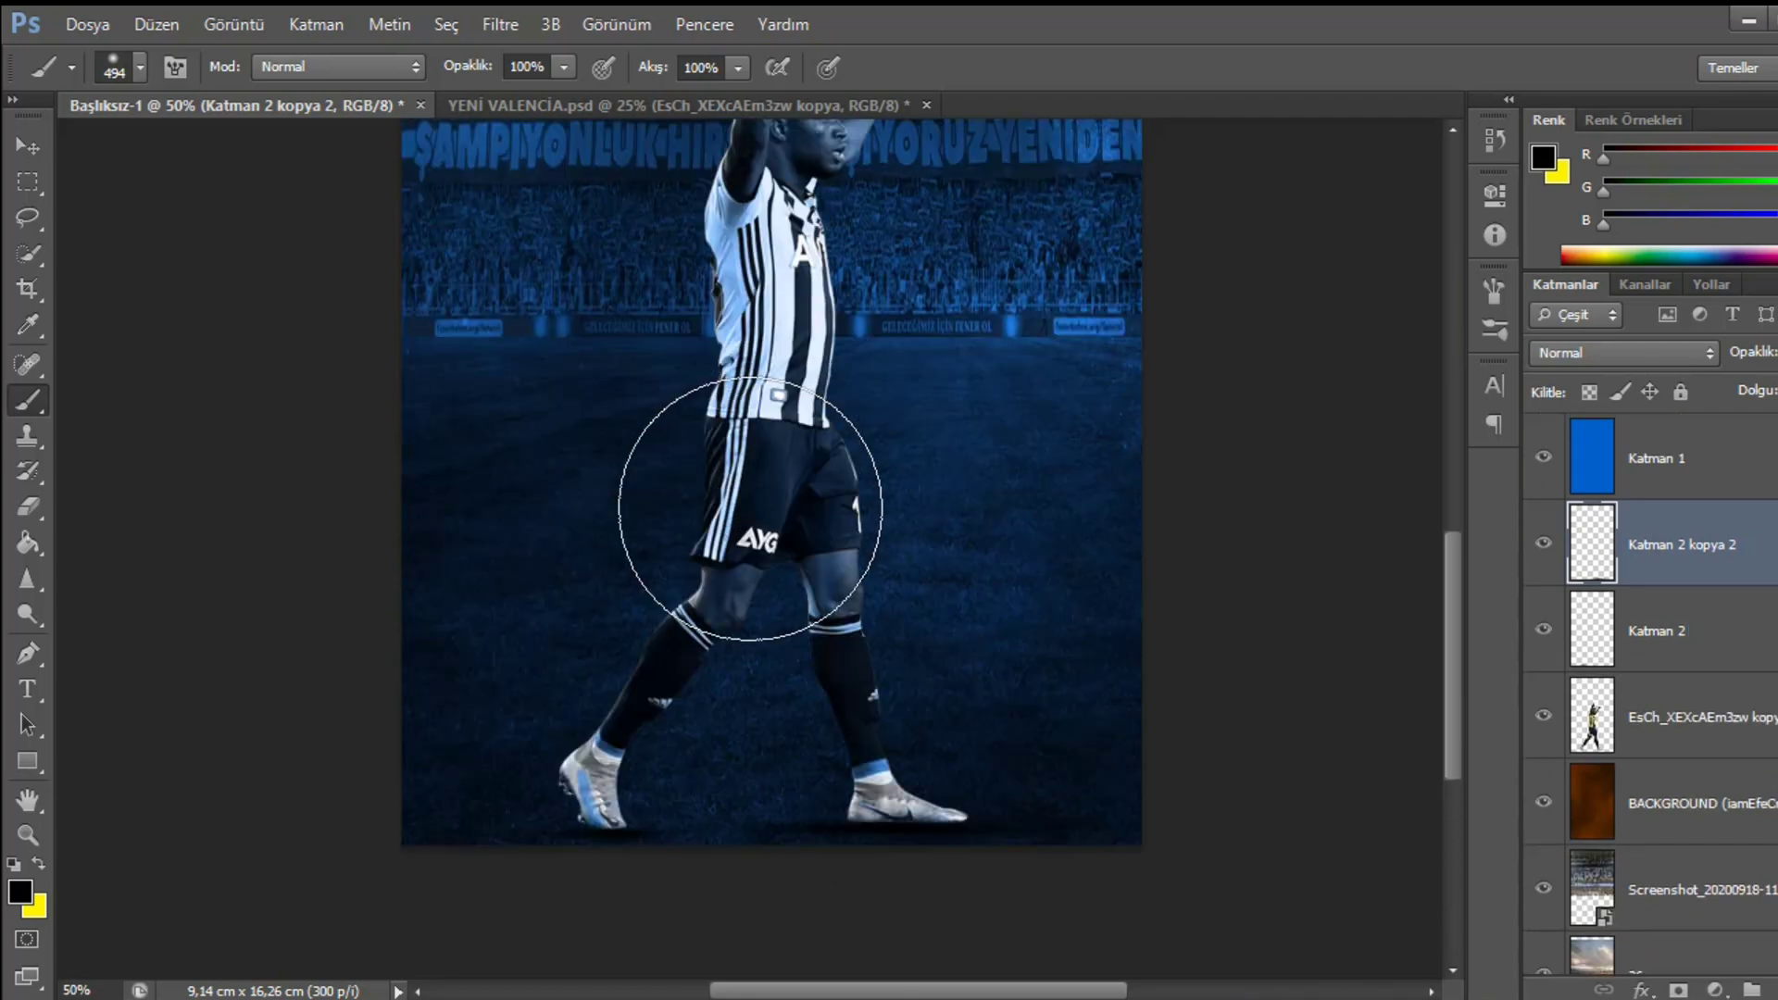
scroll(623, 516, "up", 3)
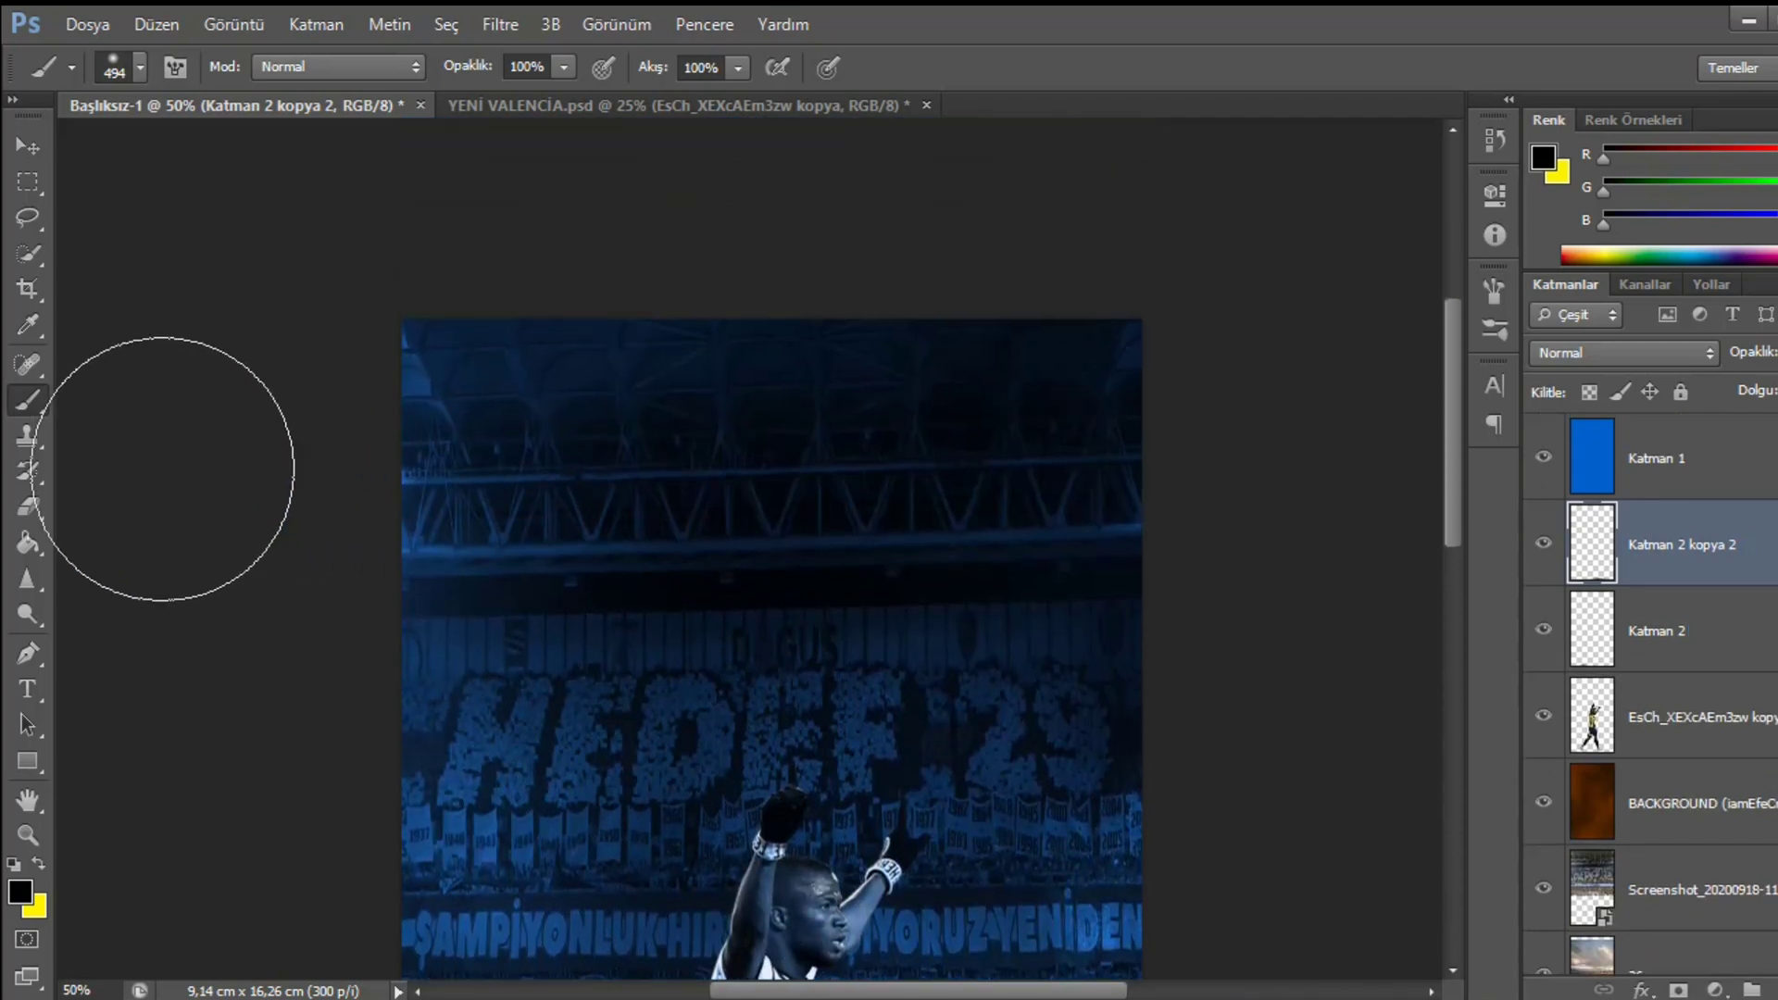
left_click(25, 687)
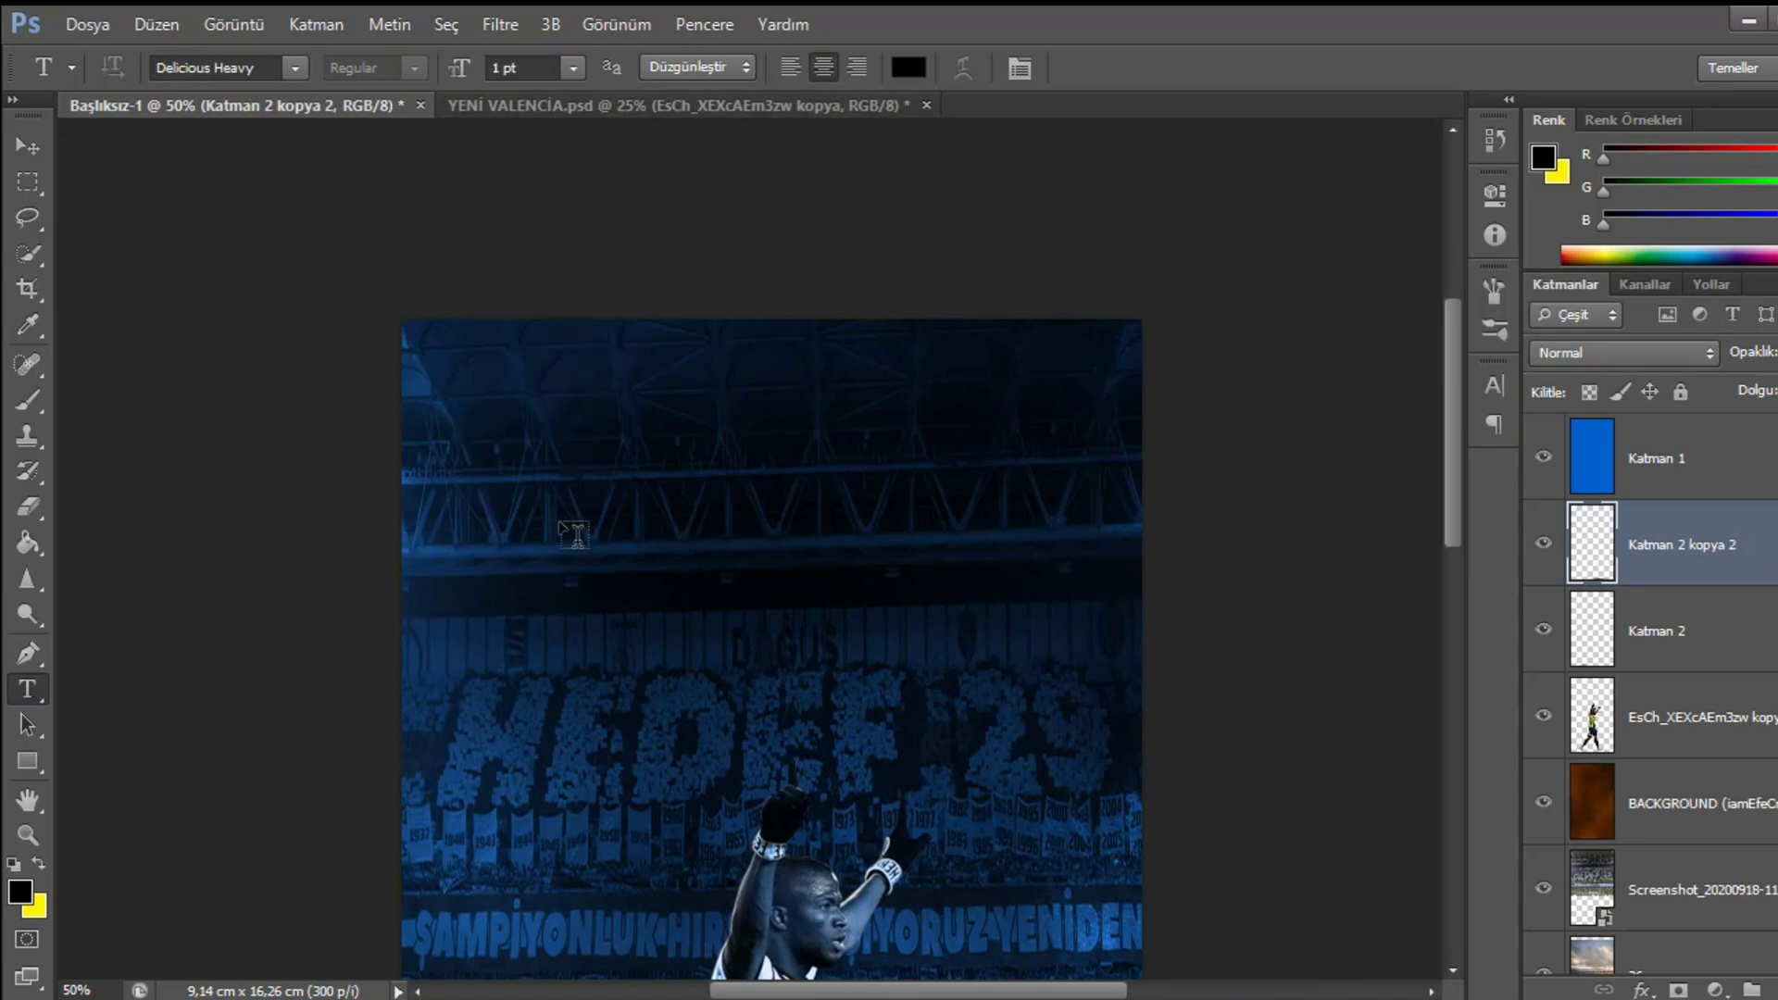
left_click(544, 559)
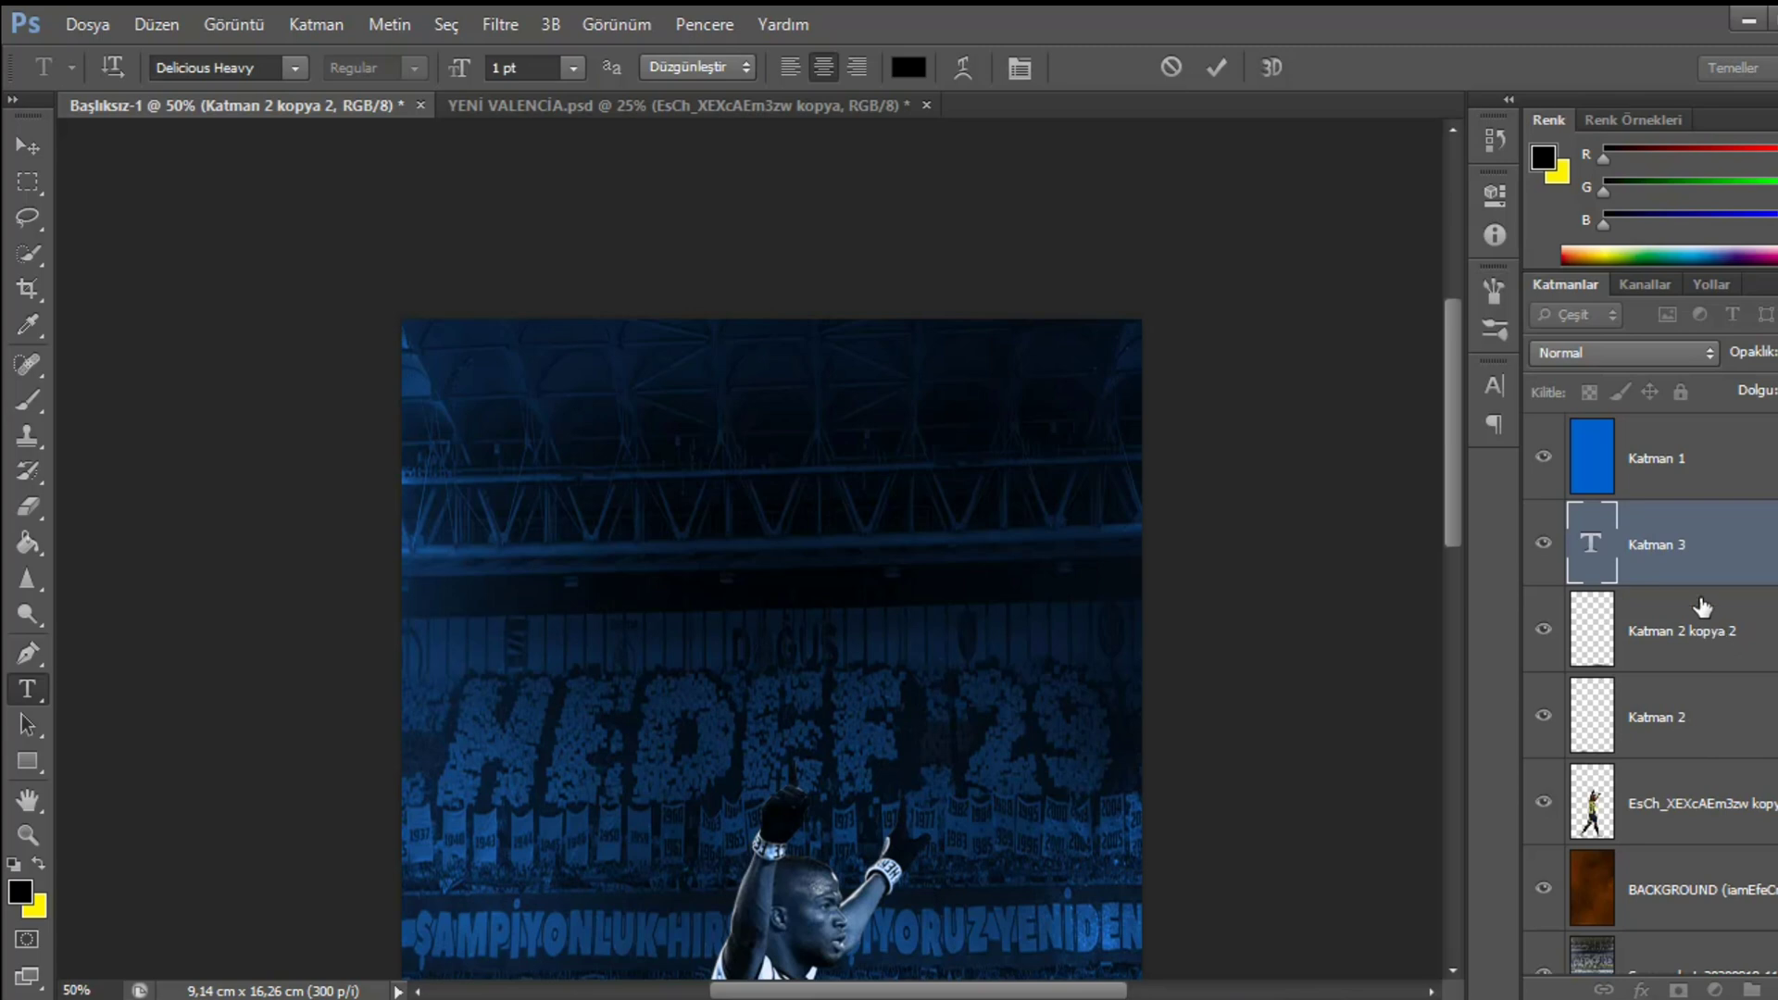
left_click(1700, 568)
- Enlarge the FENERBAHÇE text proportionally to 24,64 pt and place it across the roof trusses
key("ctrl+t")
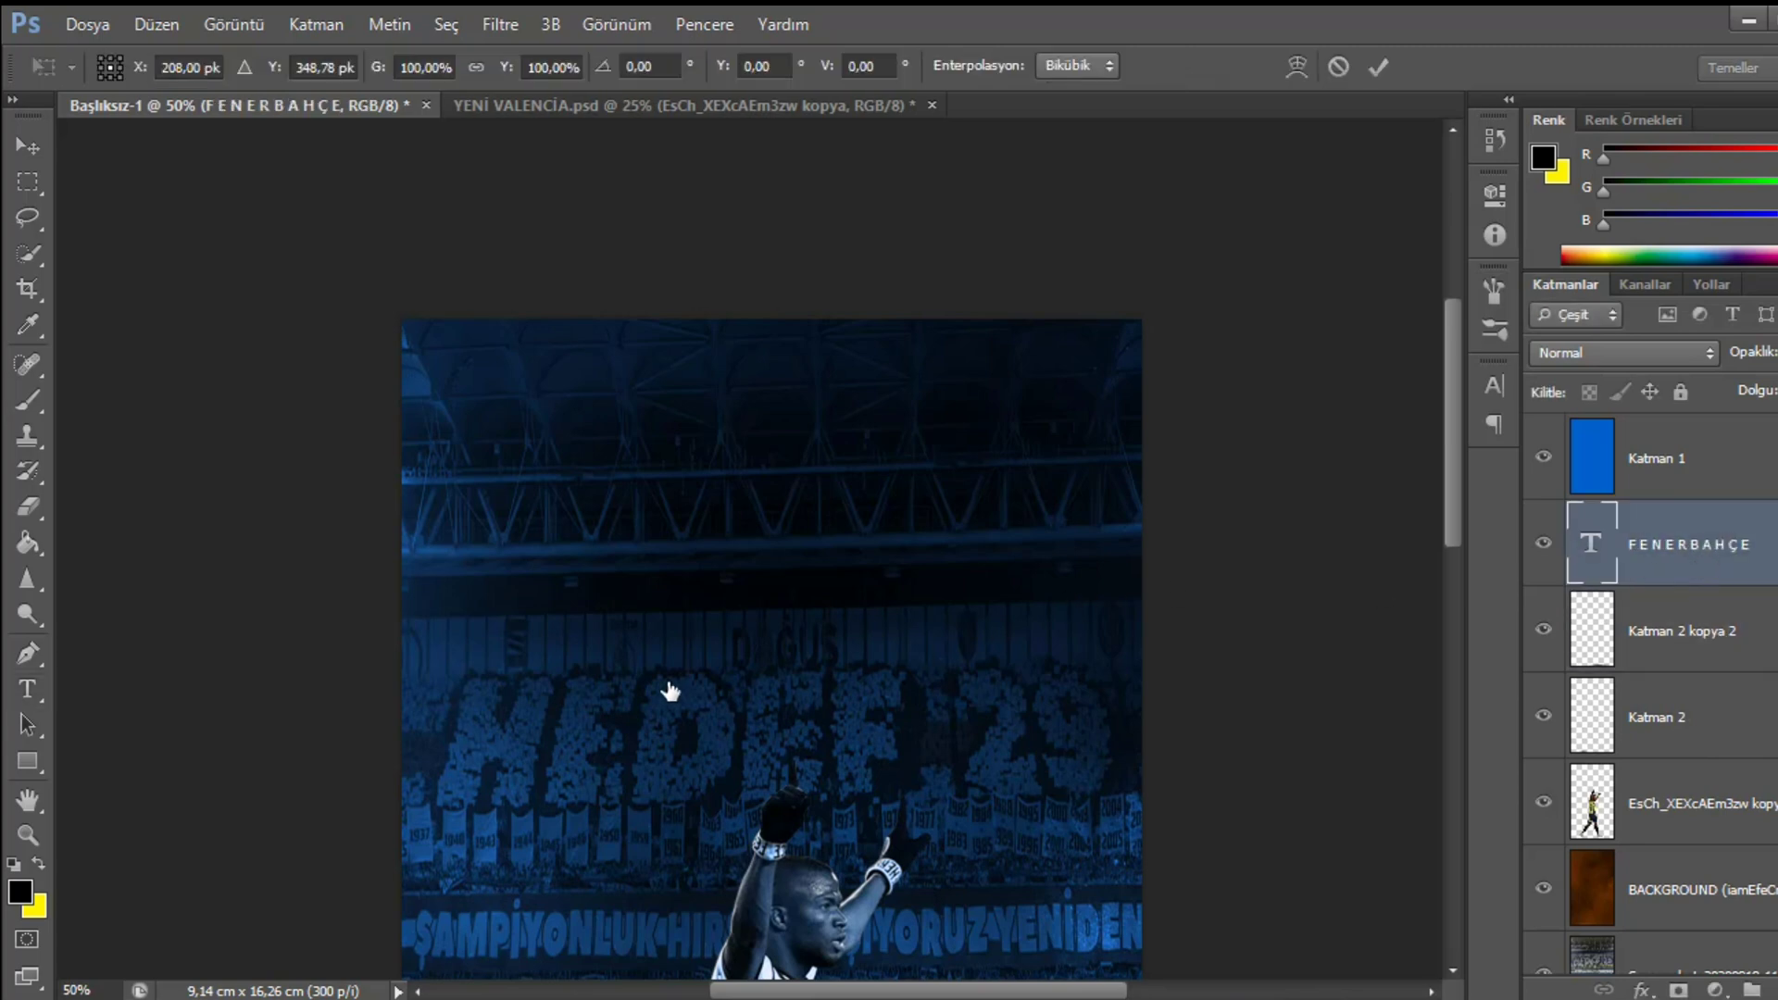
left_click_drag(593, 584, 808, 637)
left_click_drag(705, 570, 903, 491)
key("Return")
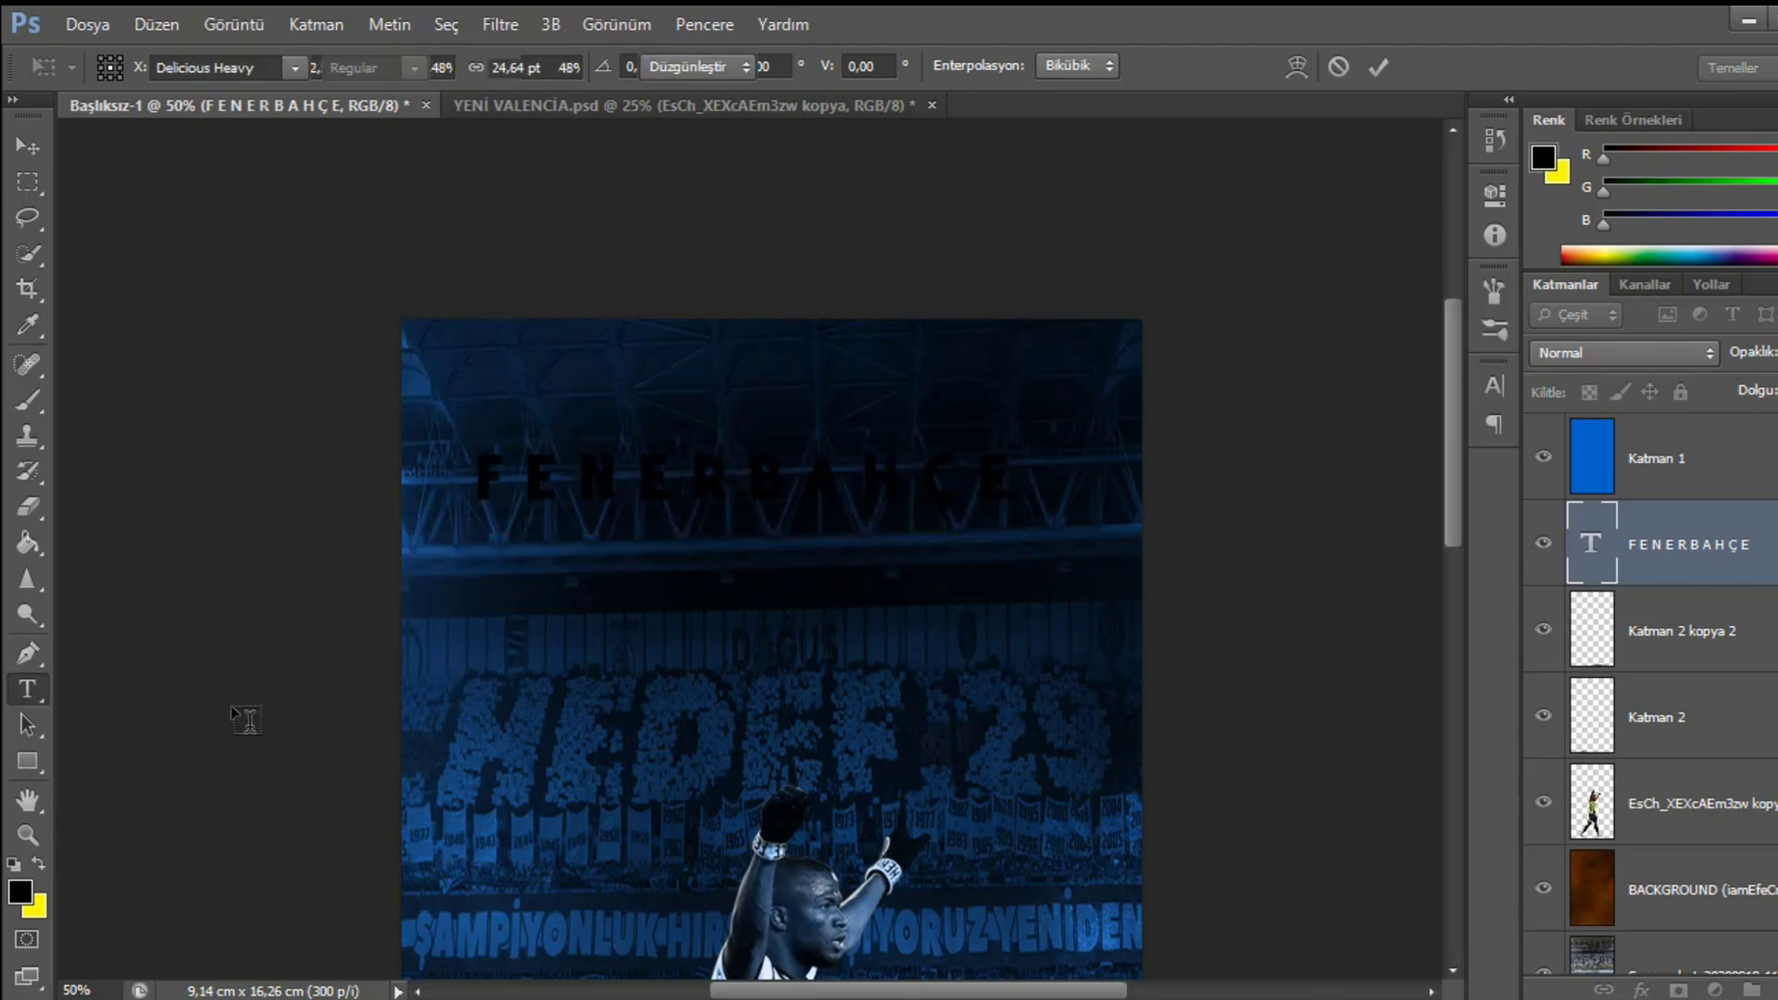
- Swap the foreground and background colours and set the FENERBAHÇE text colour to yellow fff200
left_click(40, 864)
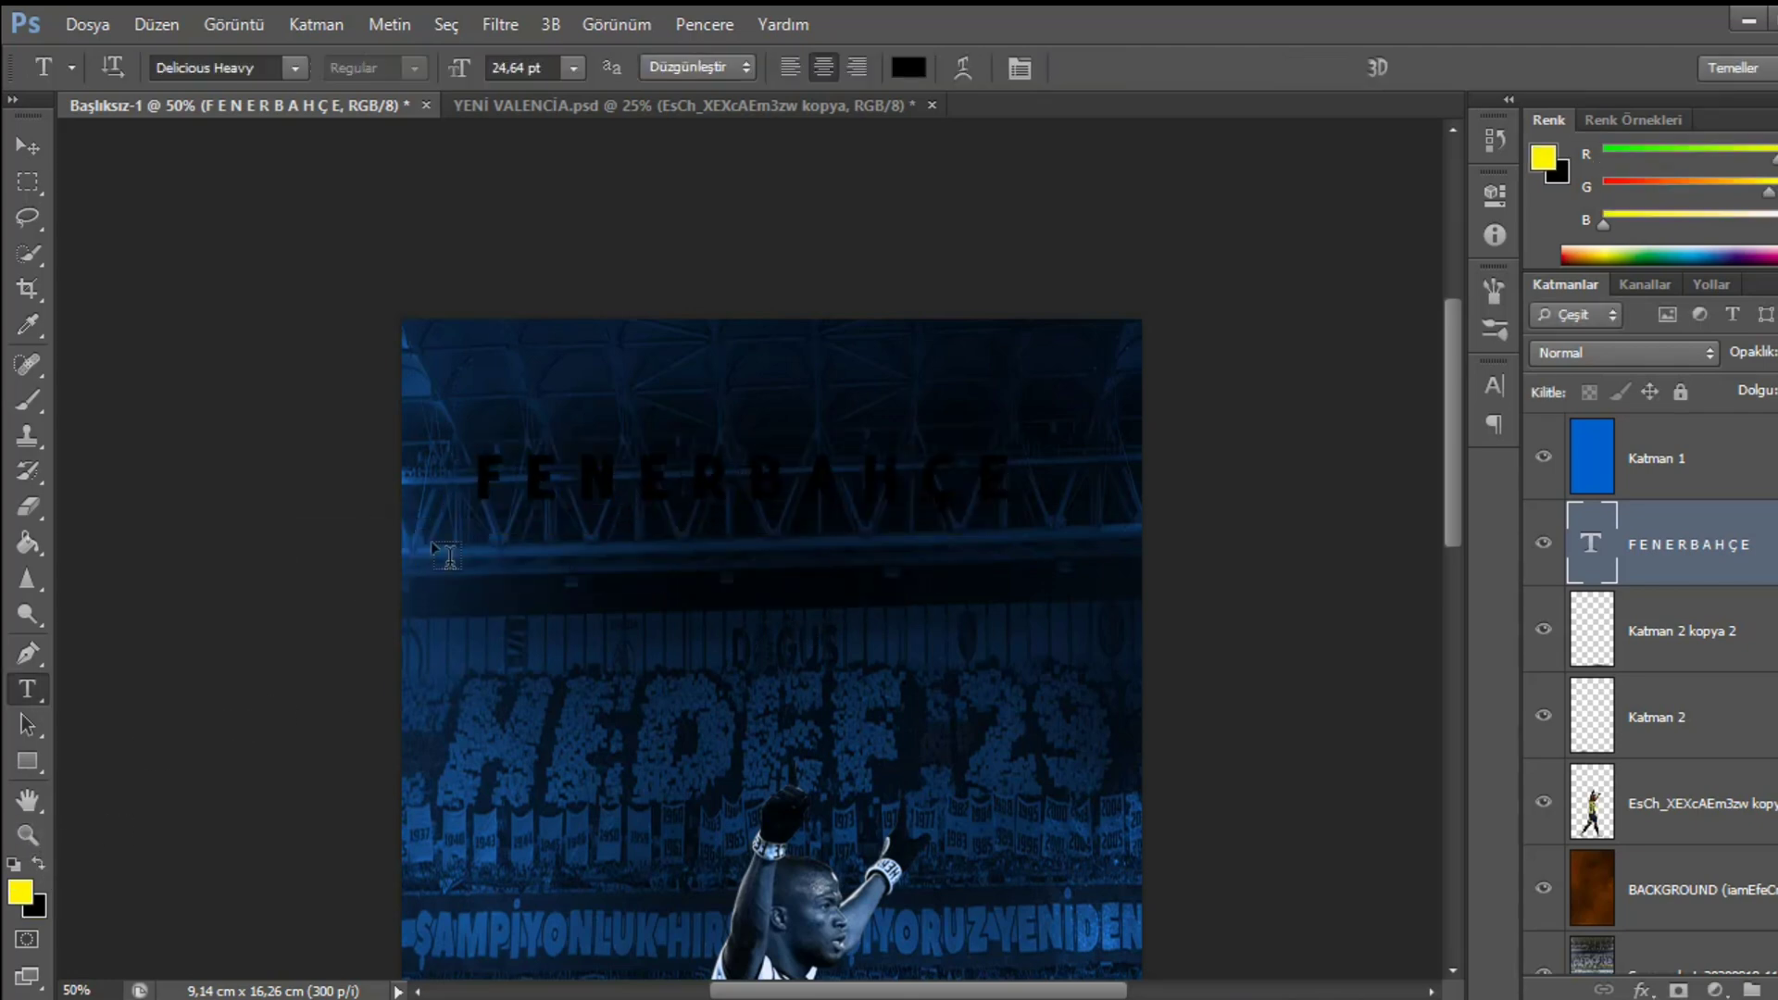
left_click(908, 67)
left_click(21, 887)
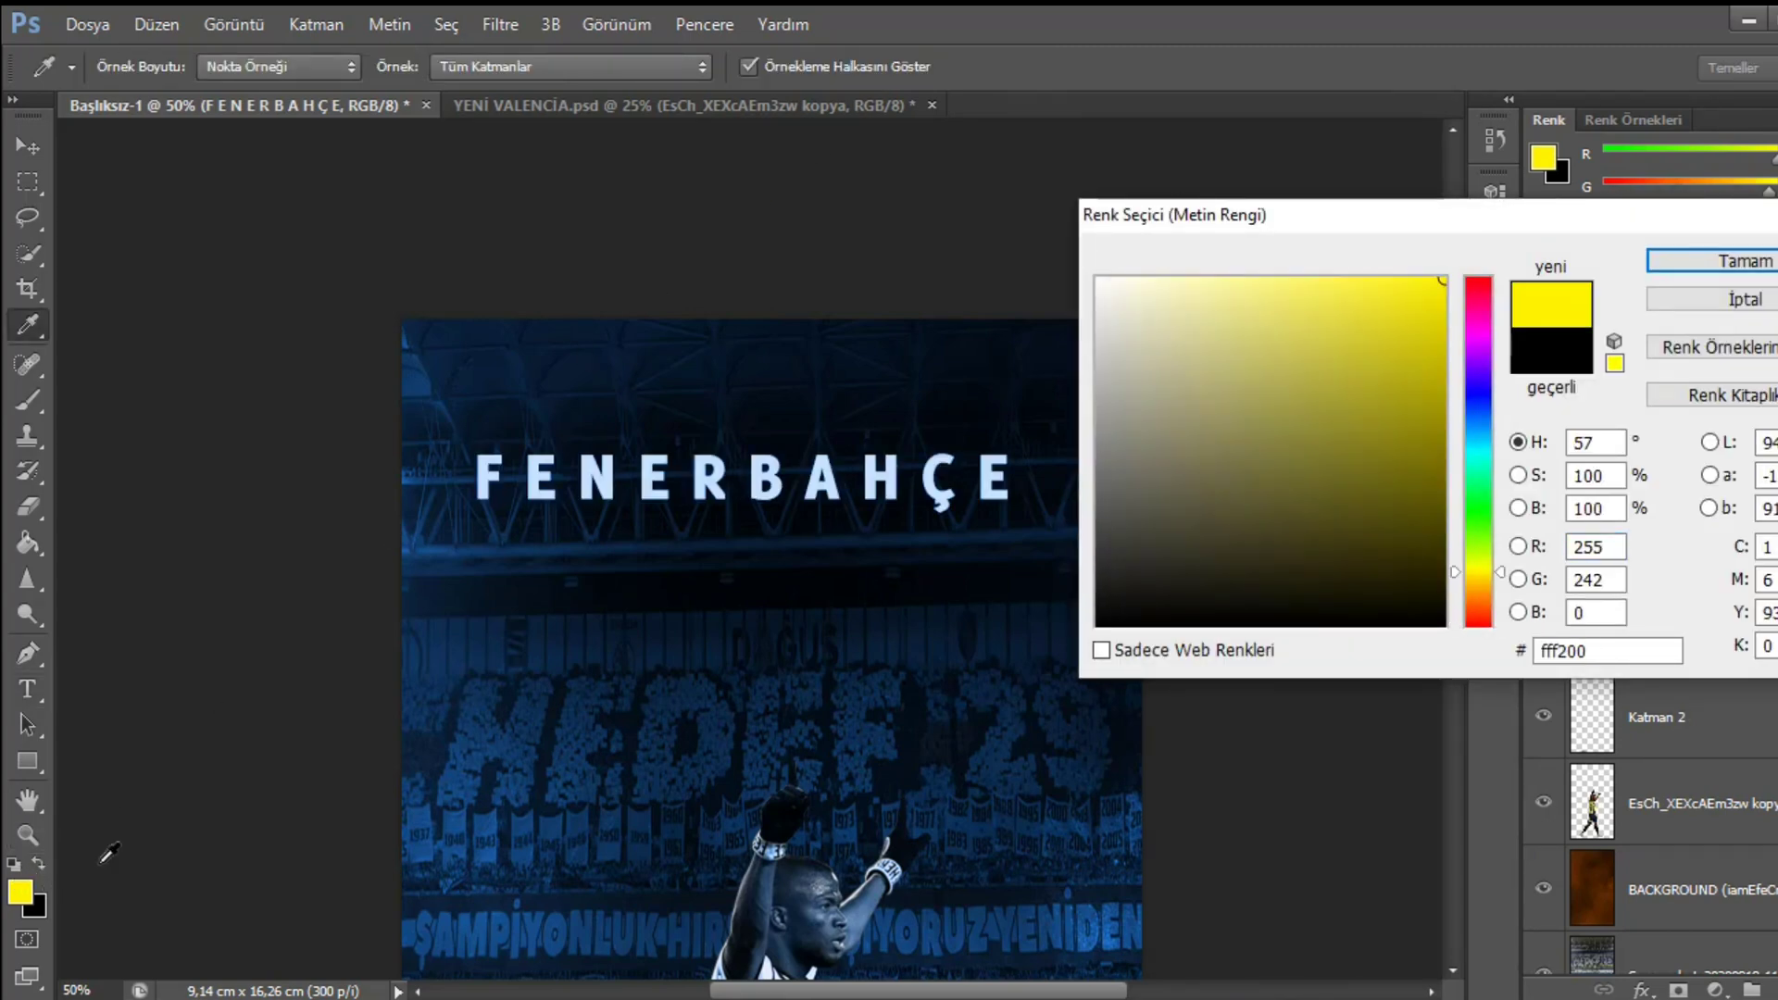
left_click(1700, 261)
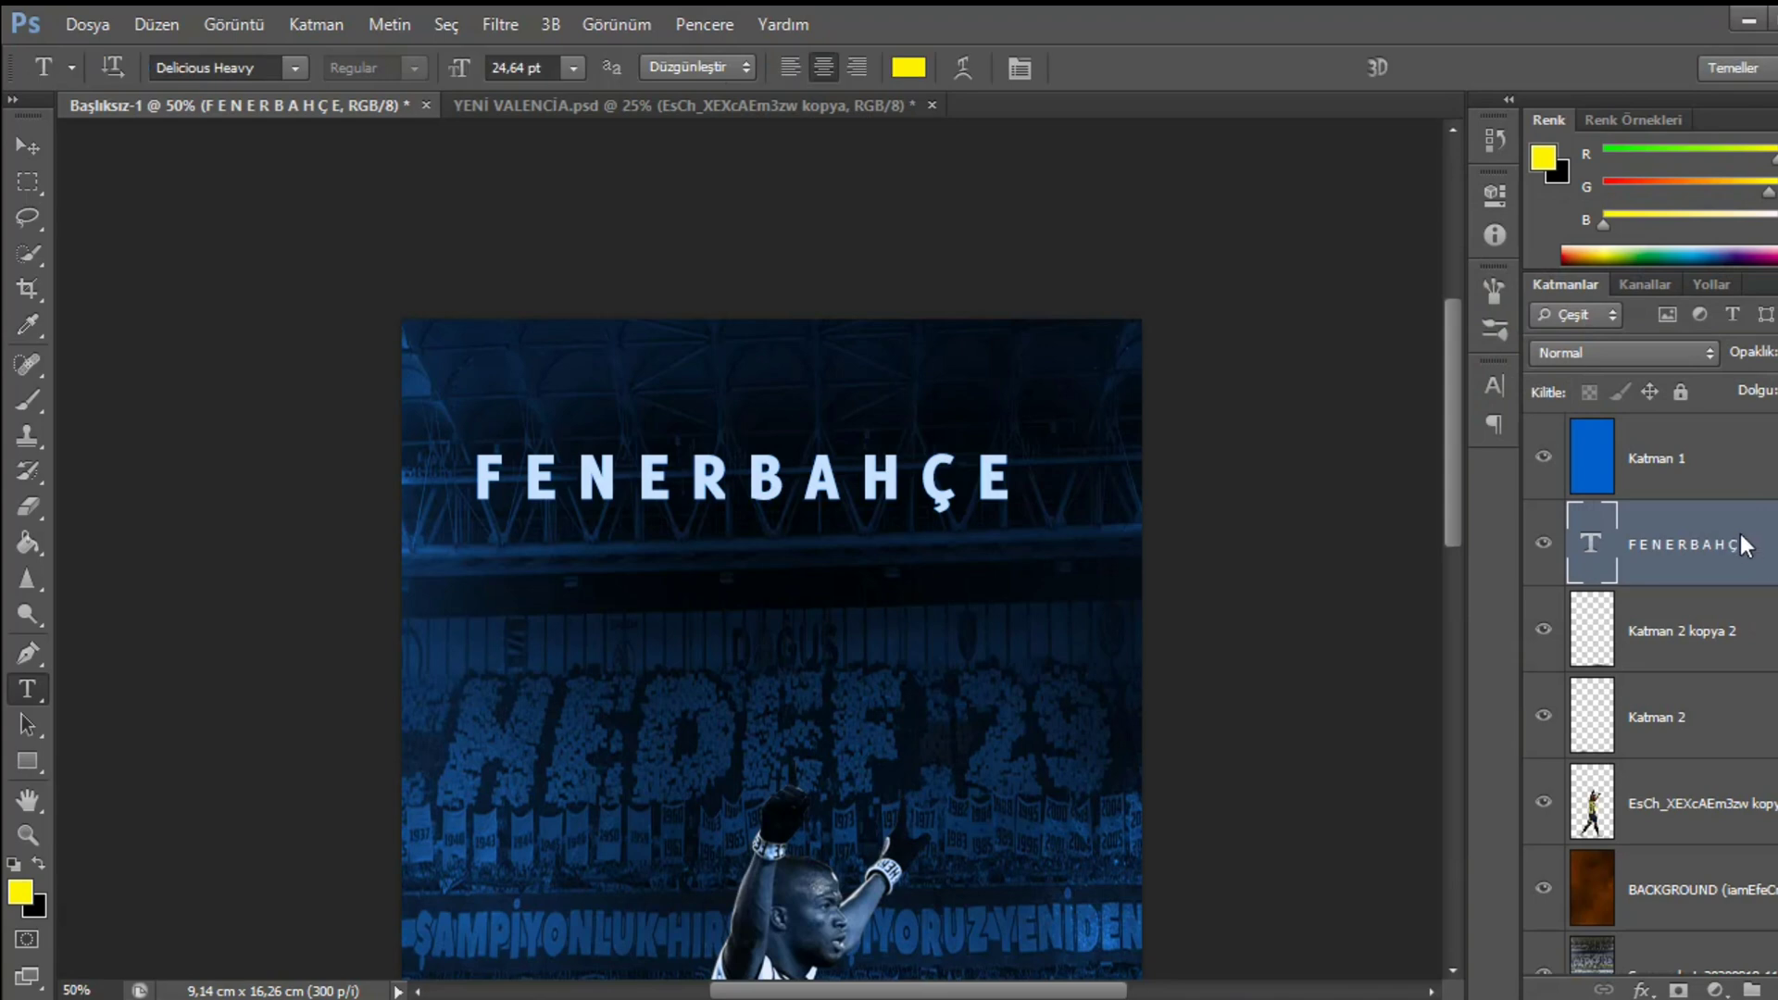
- Move the FENERBAHÇE text layer above Katman 1, duplicate it and change the copy's text to "G Ö Z T E P E"
left_click_drag(1664, 560, 1647, 436)
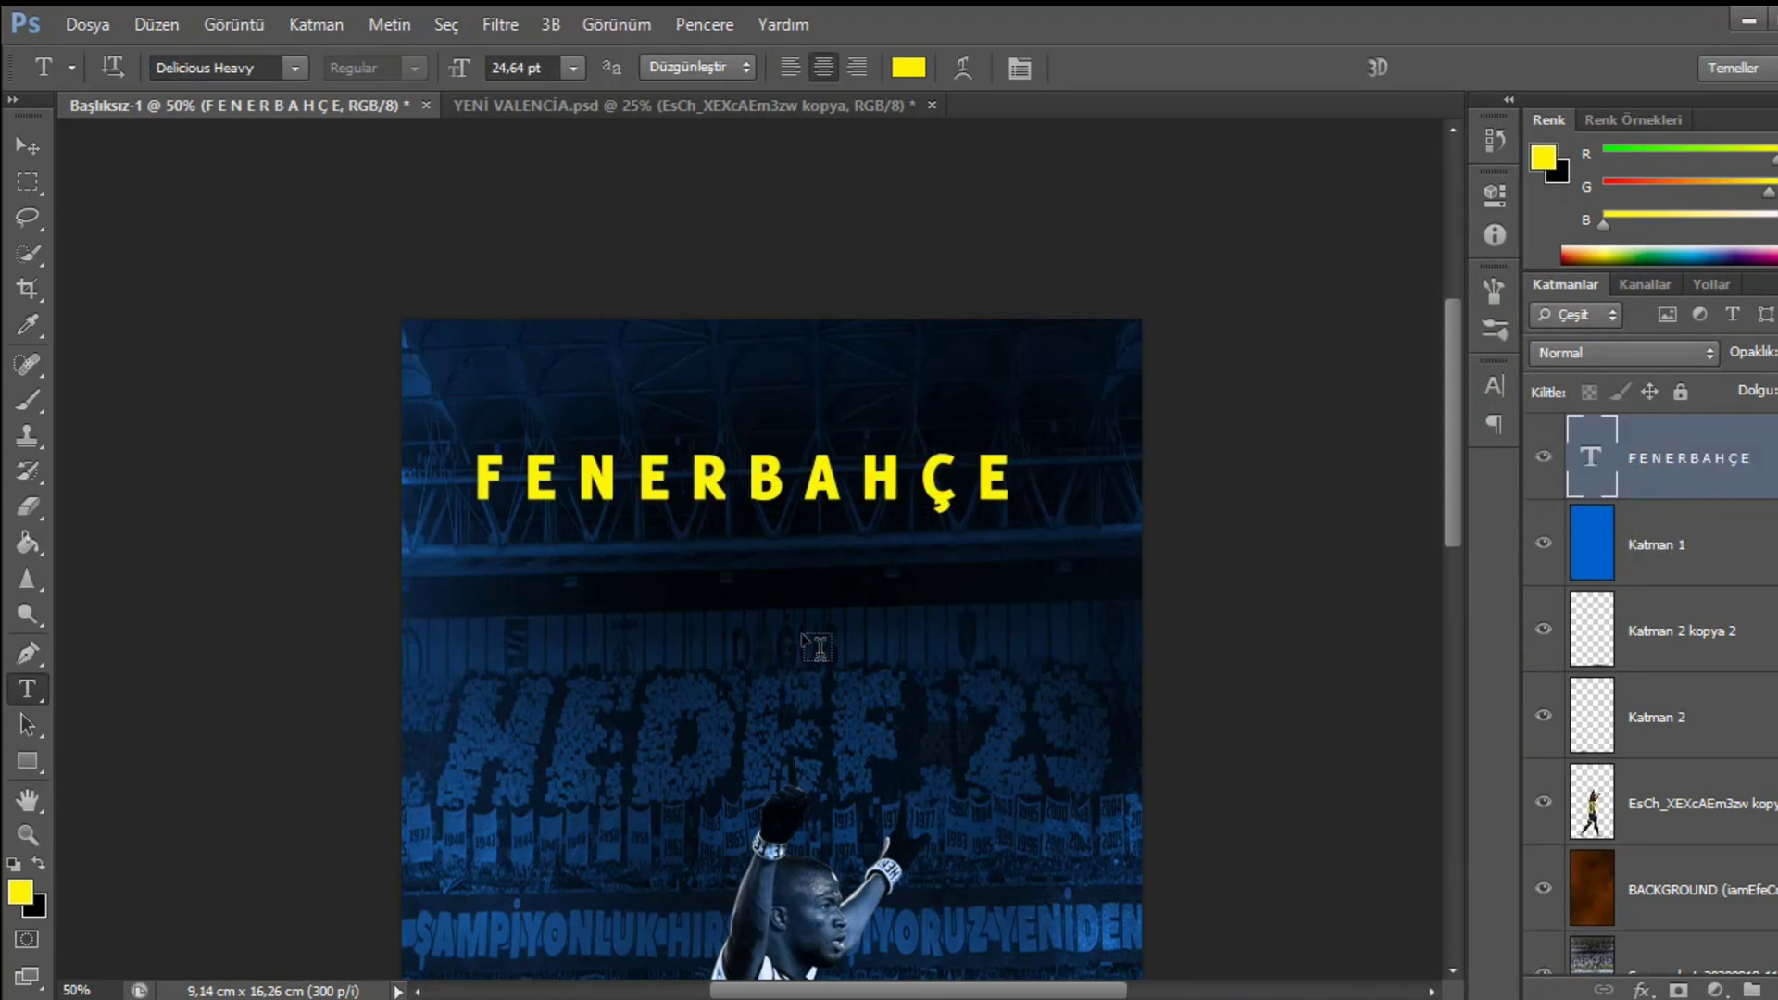
key("ctrl+j")
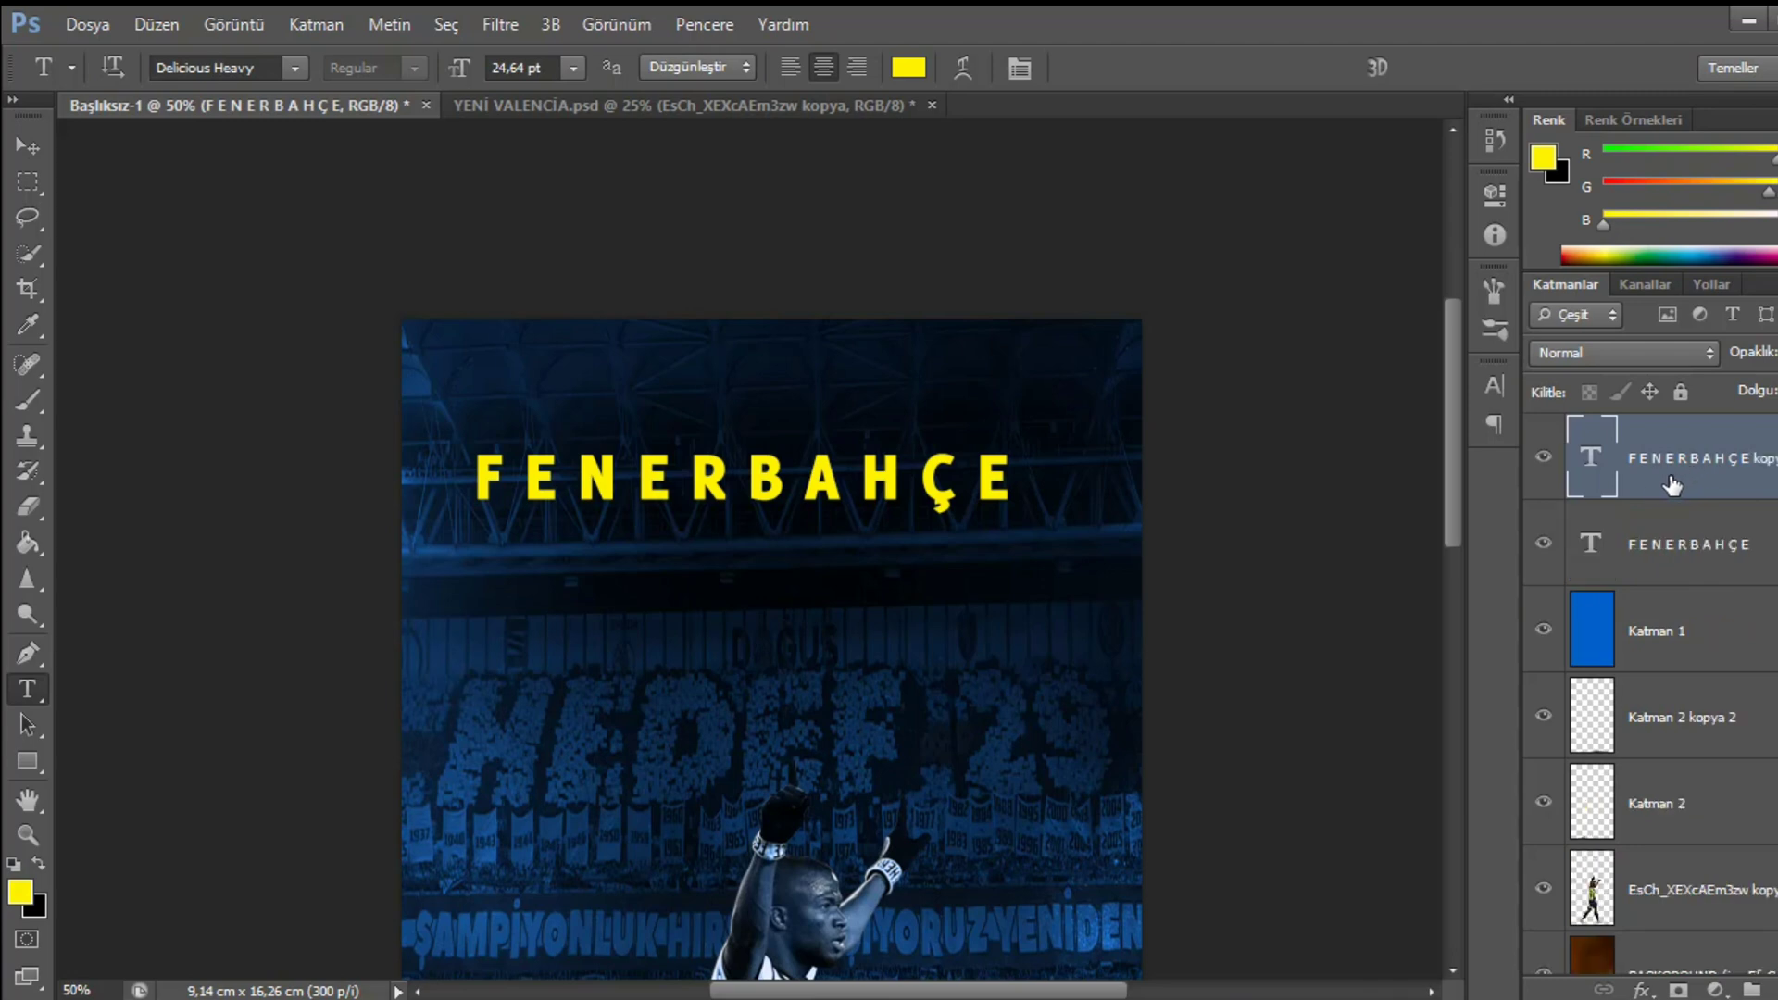
double_click(1595, 472)
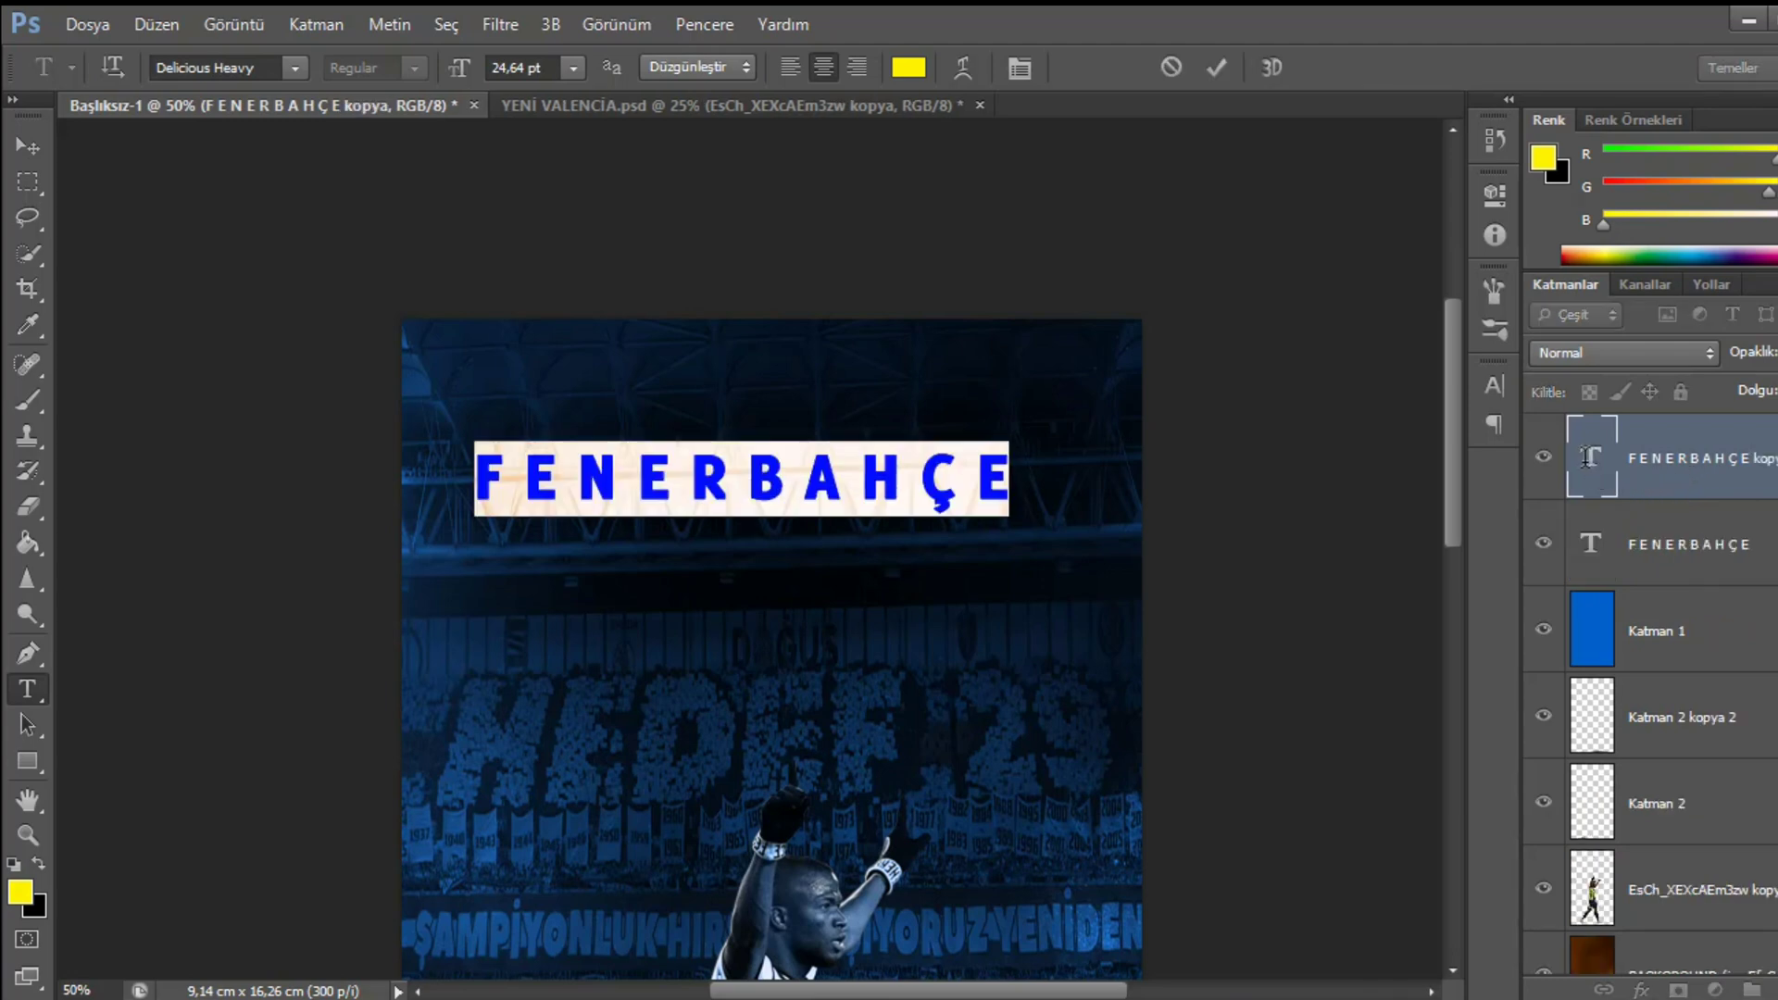
type("G Ö Z ")
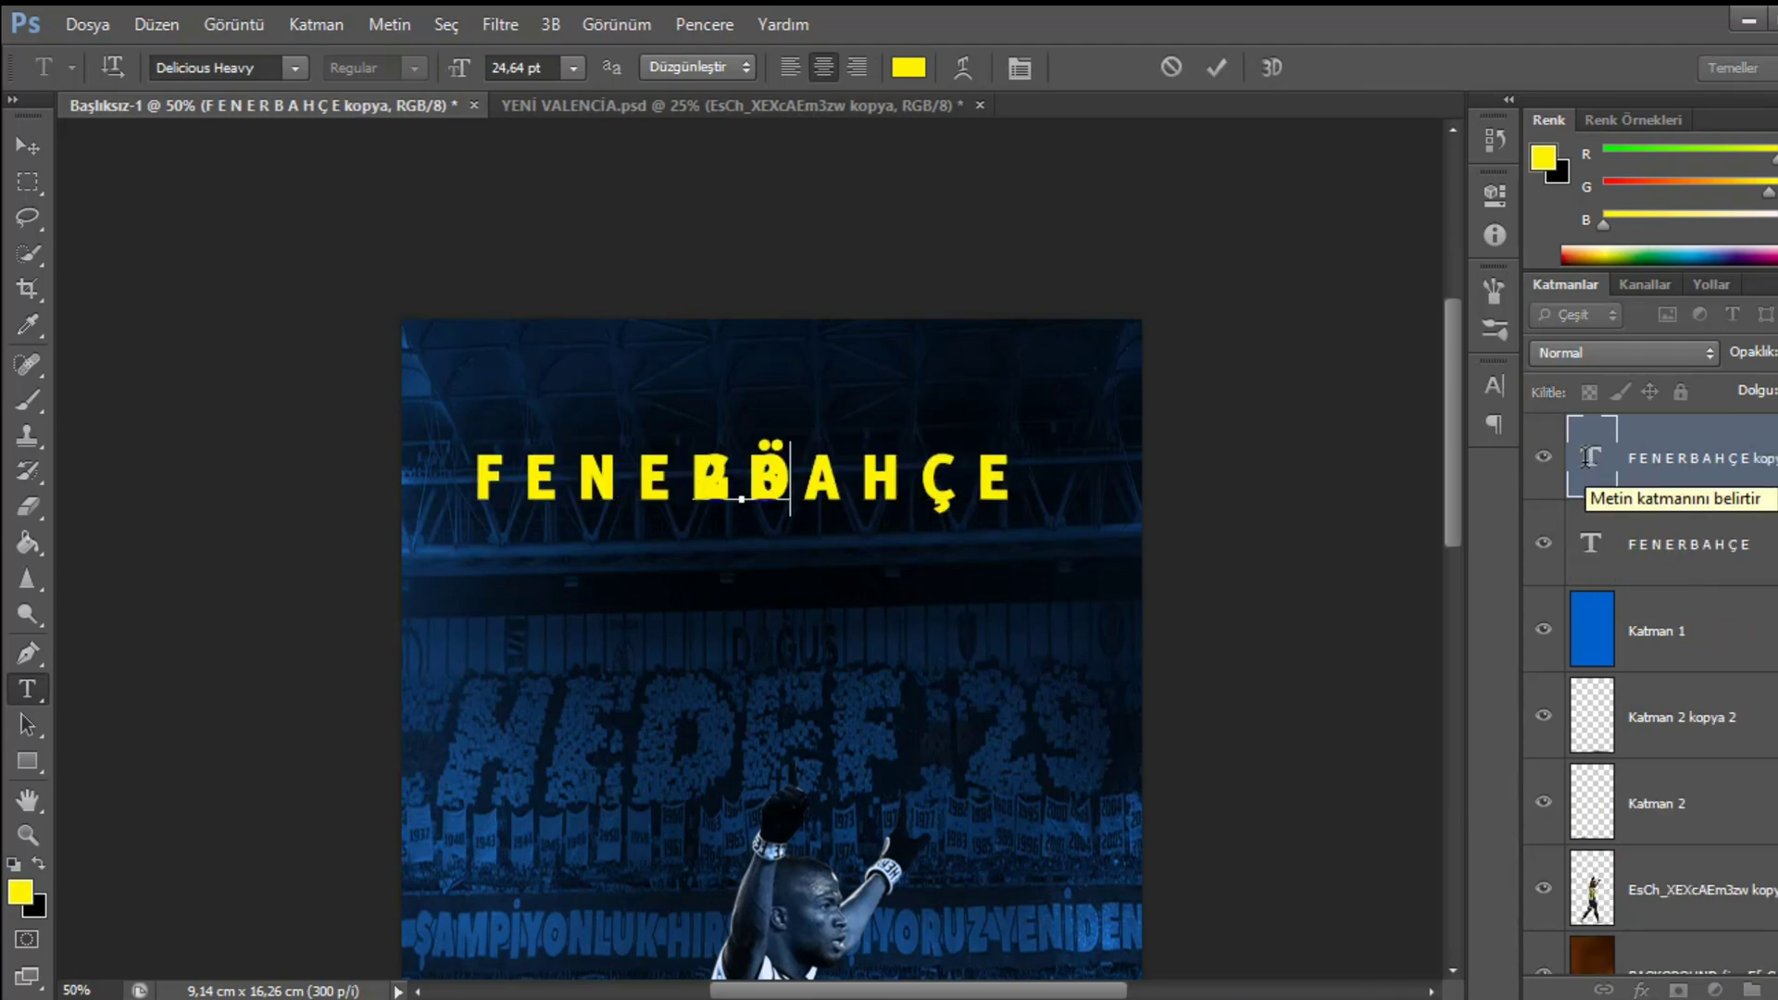
type("T E P")
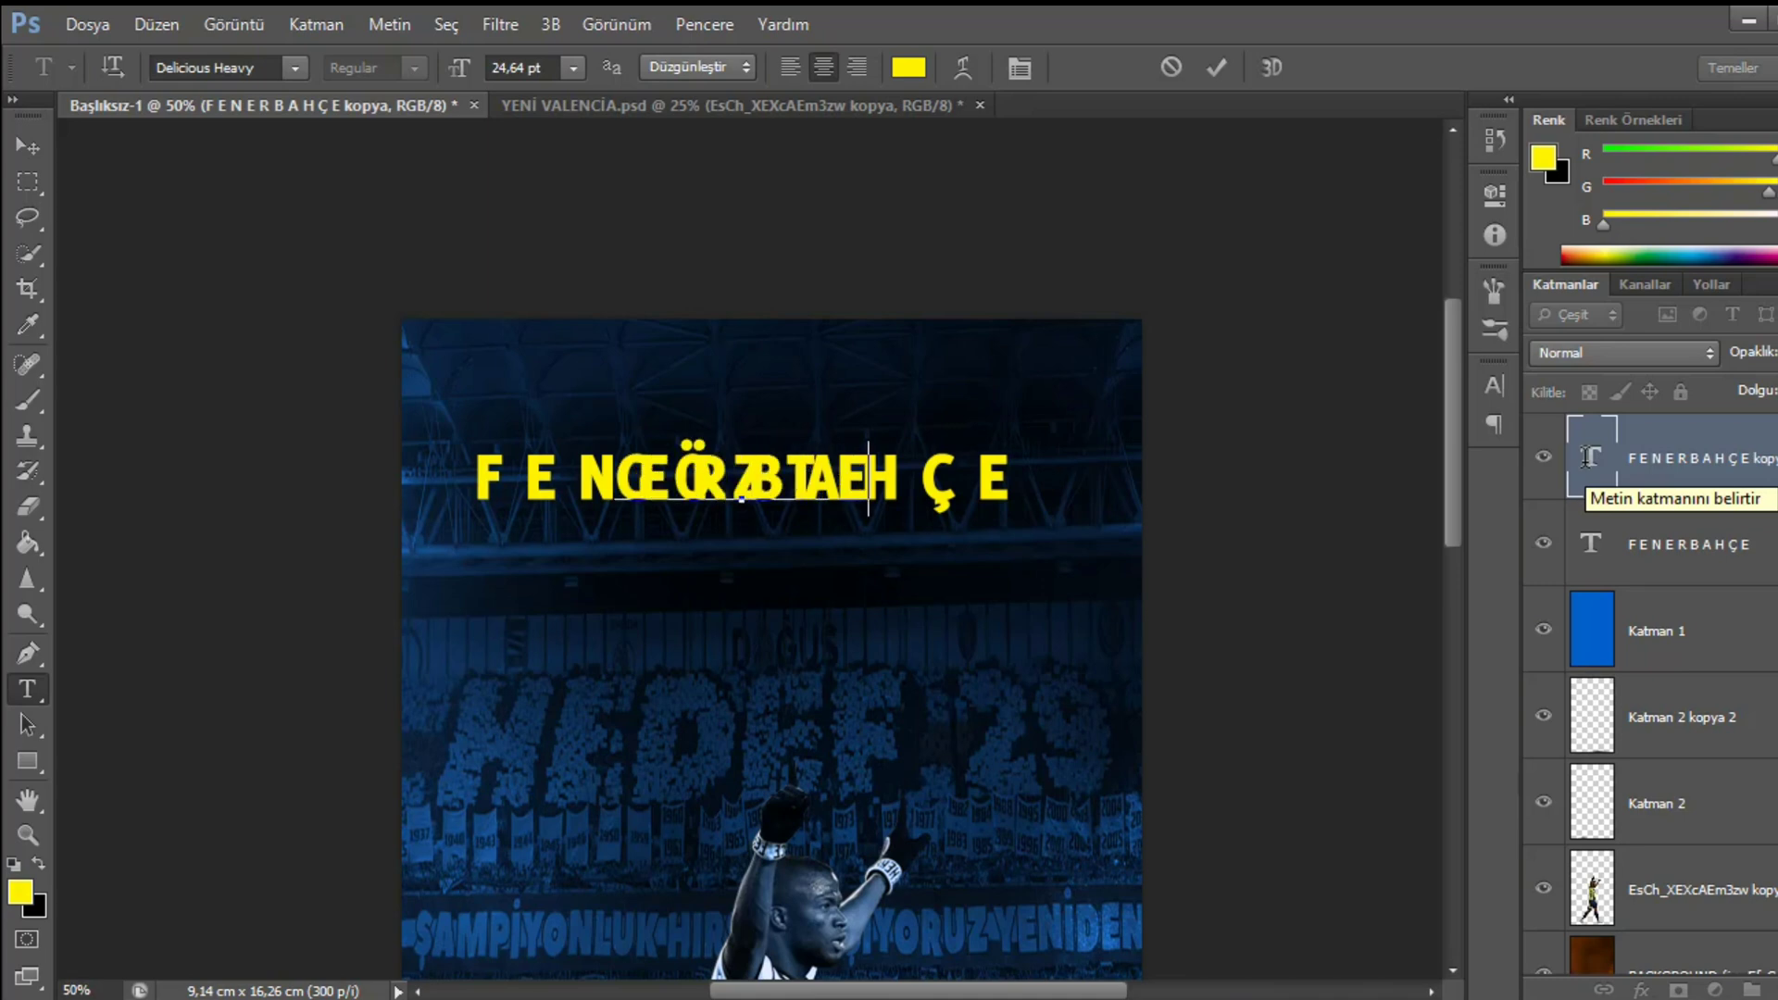
type(" E")
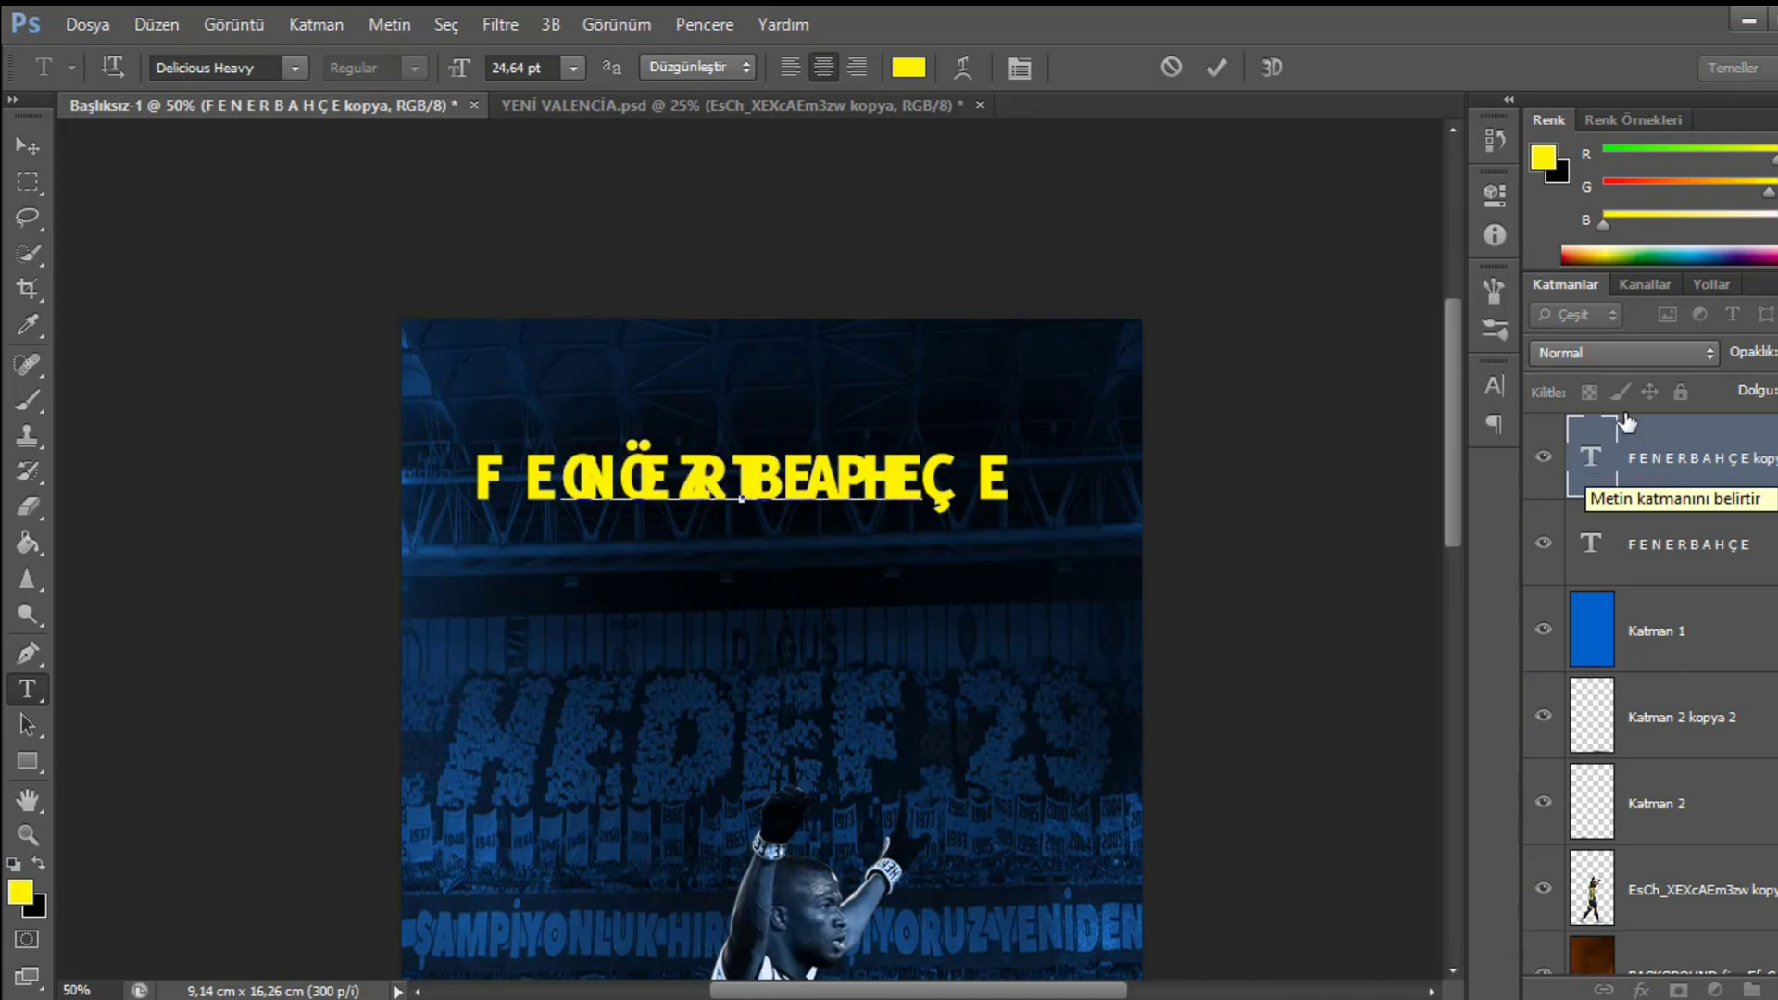
left_click(1712, 511)
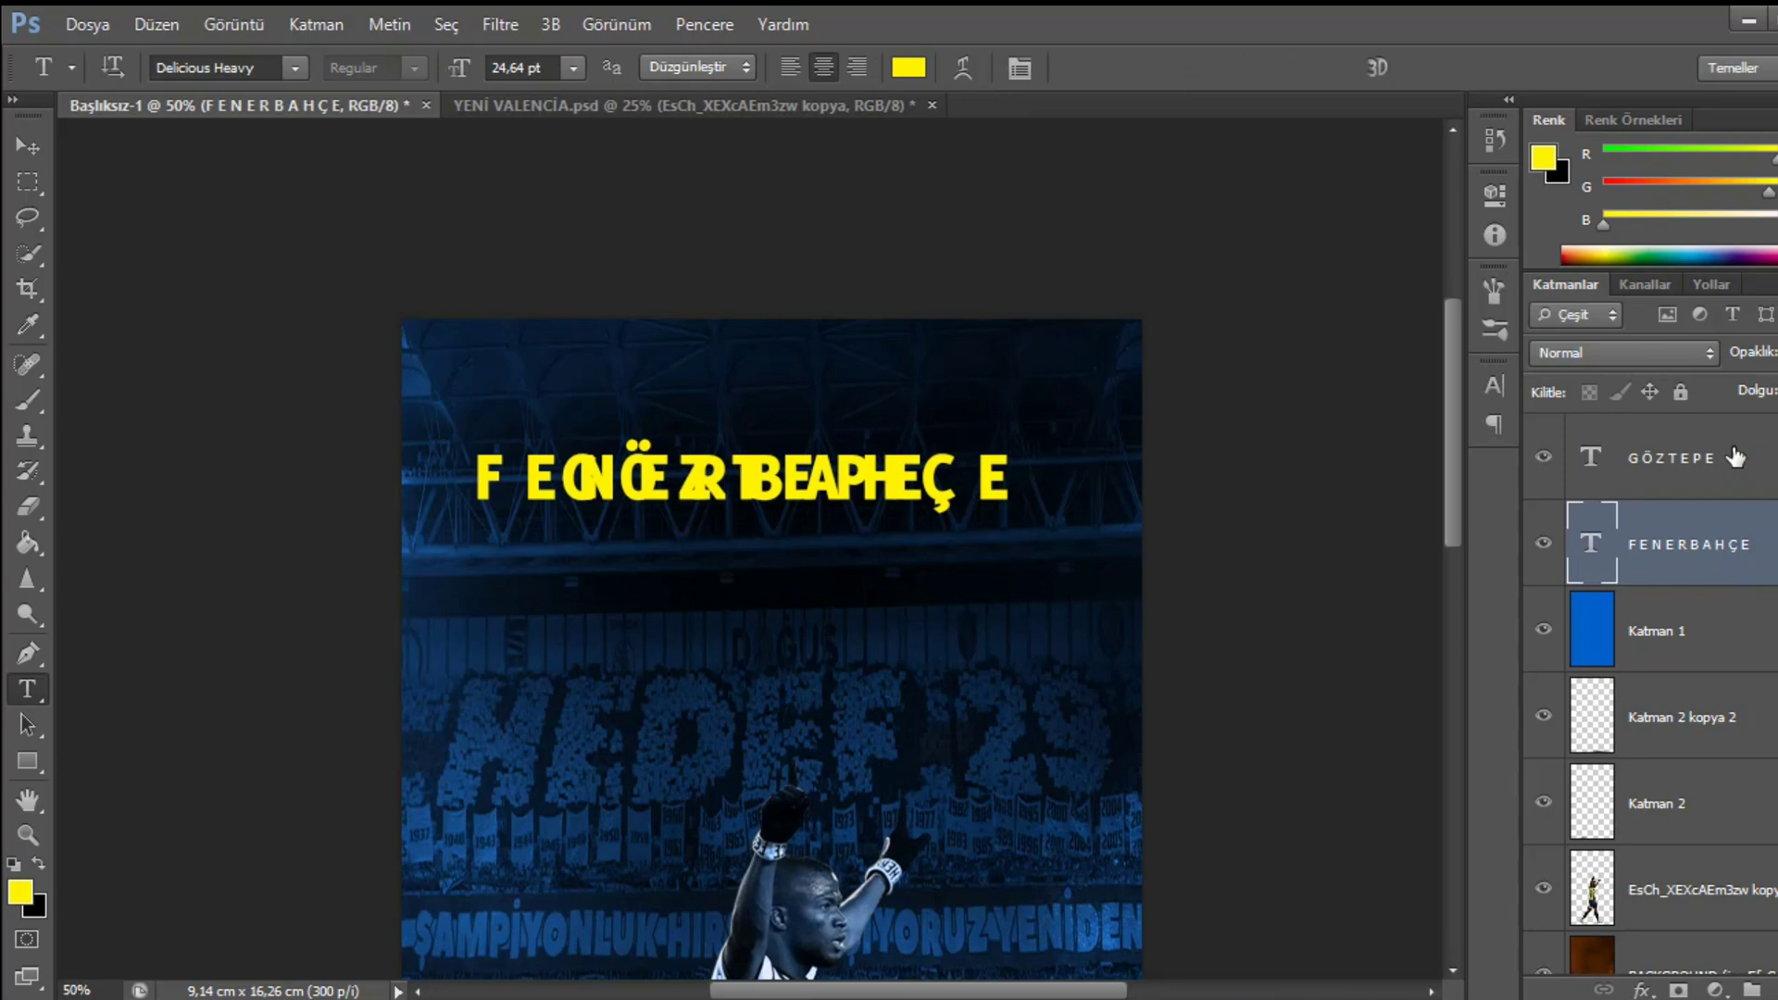
- Move the GÖZTEPE text straight down so it sits as a second line directly beneath FENERBAHÇE
left_click(1735, 458)
key("ctrl+t")
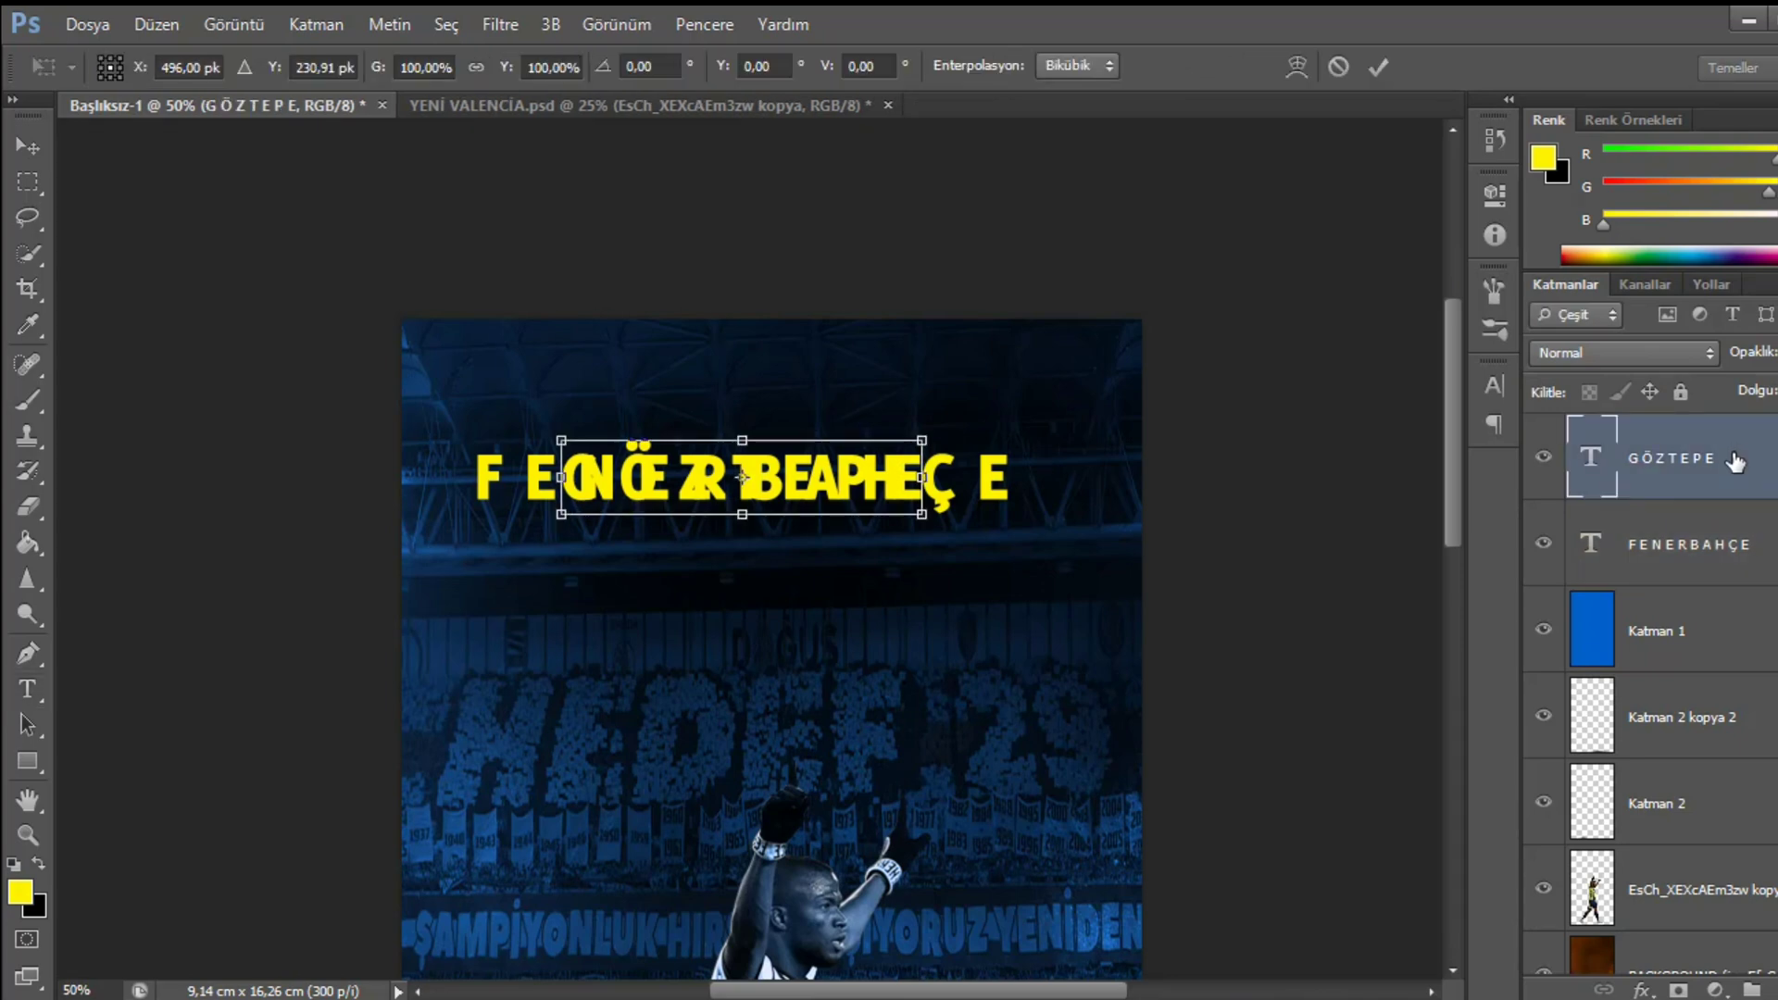
key("Down")
key("Down")
key("Down")
key("Down")
key("Down")
key("Down")
key("Down")
key("Down")
key("Down")
key("Down")
key("Down")
key("Down")
key("Down")
key("Down")
key("Down")
key("Down")
key("Down")
key("Down")
key("Down")
key("Down")
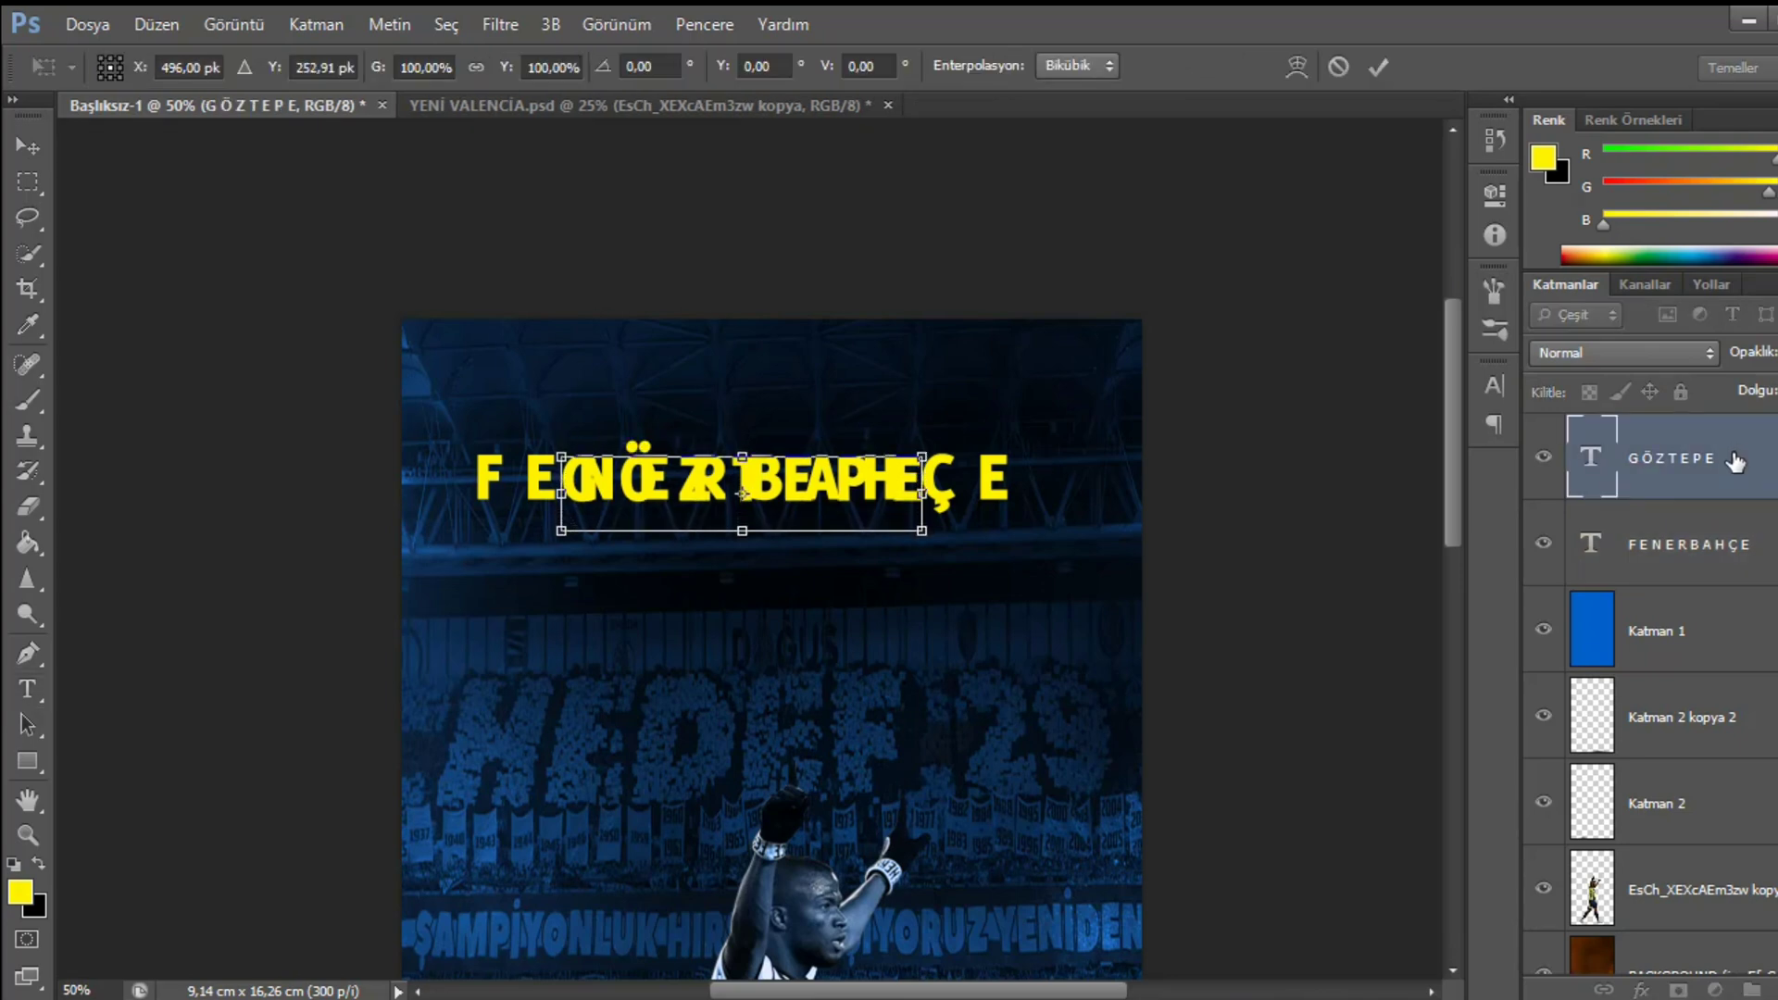
key("Down")
key("Down")
key("Down")
key("Down")
key("Down")
key("Down")
key("Down")
key("Down")
key("Down")
key("Down")
key("Down")
key("Down")
key("Down")
key("Down")
key("Down")
key("Down")
key("Down")
key("Down")
key("Down")
key("Down")
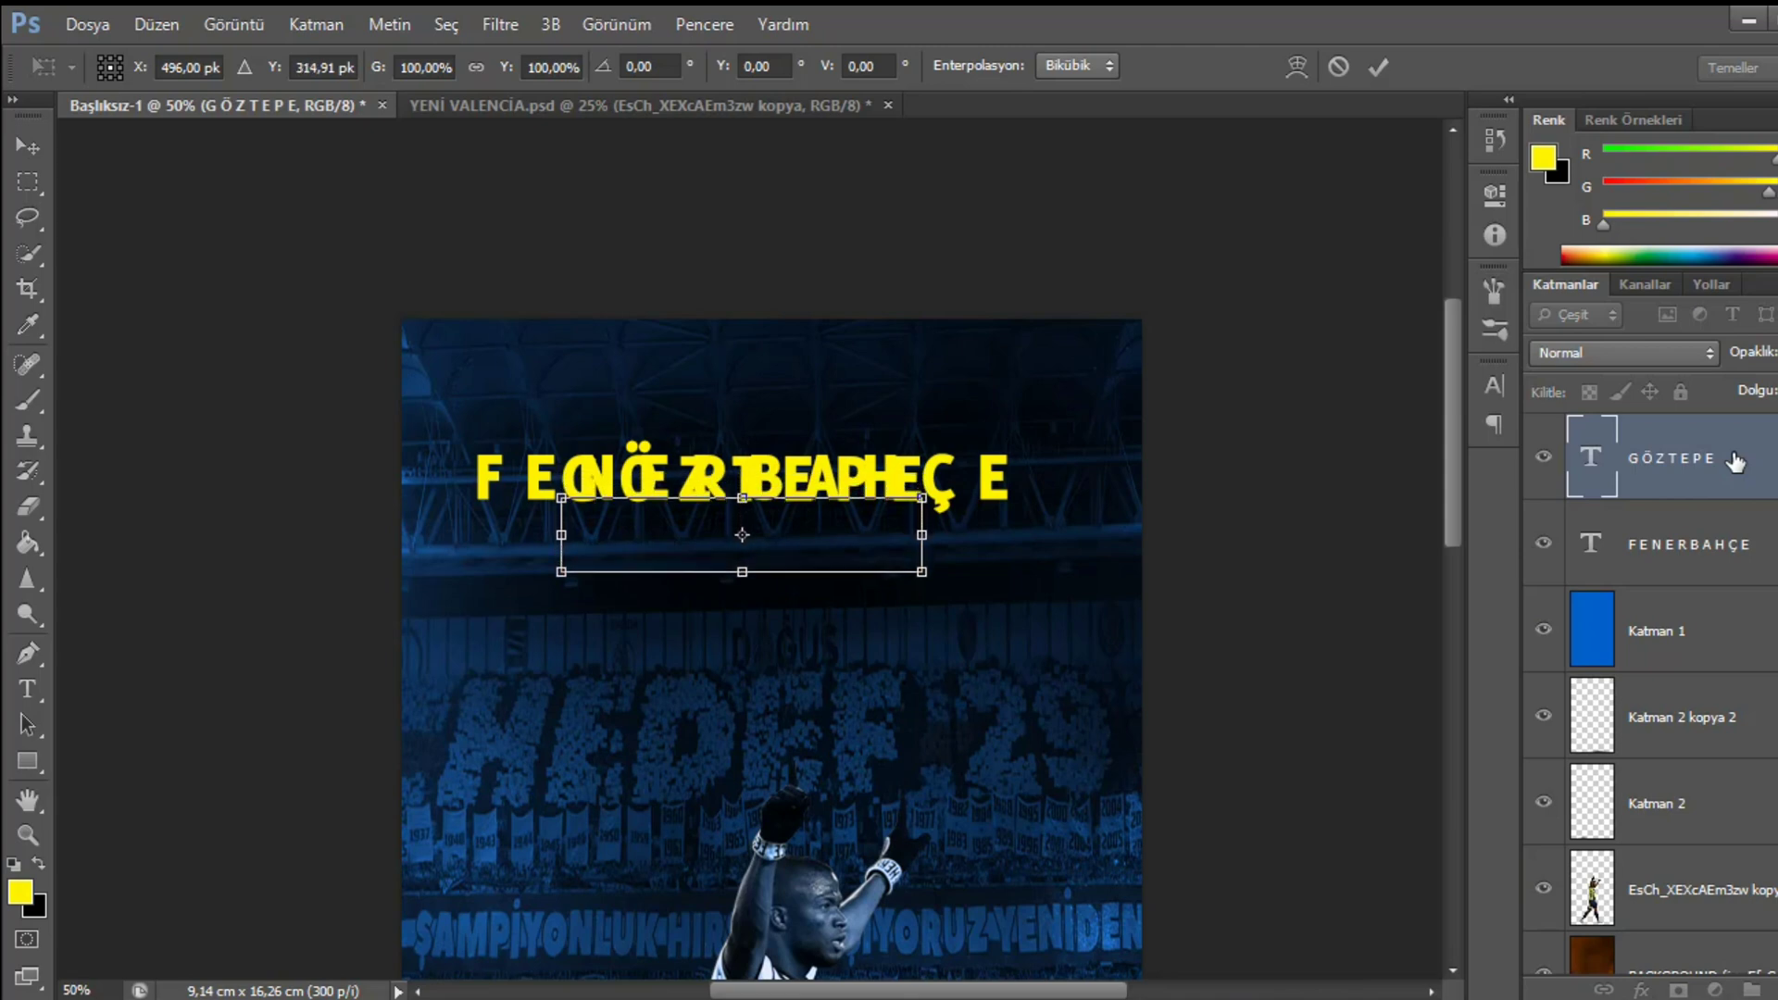
key("Down")
key("Down")
key("Down")
key("Down")
key("Return")
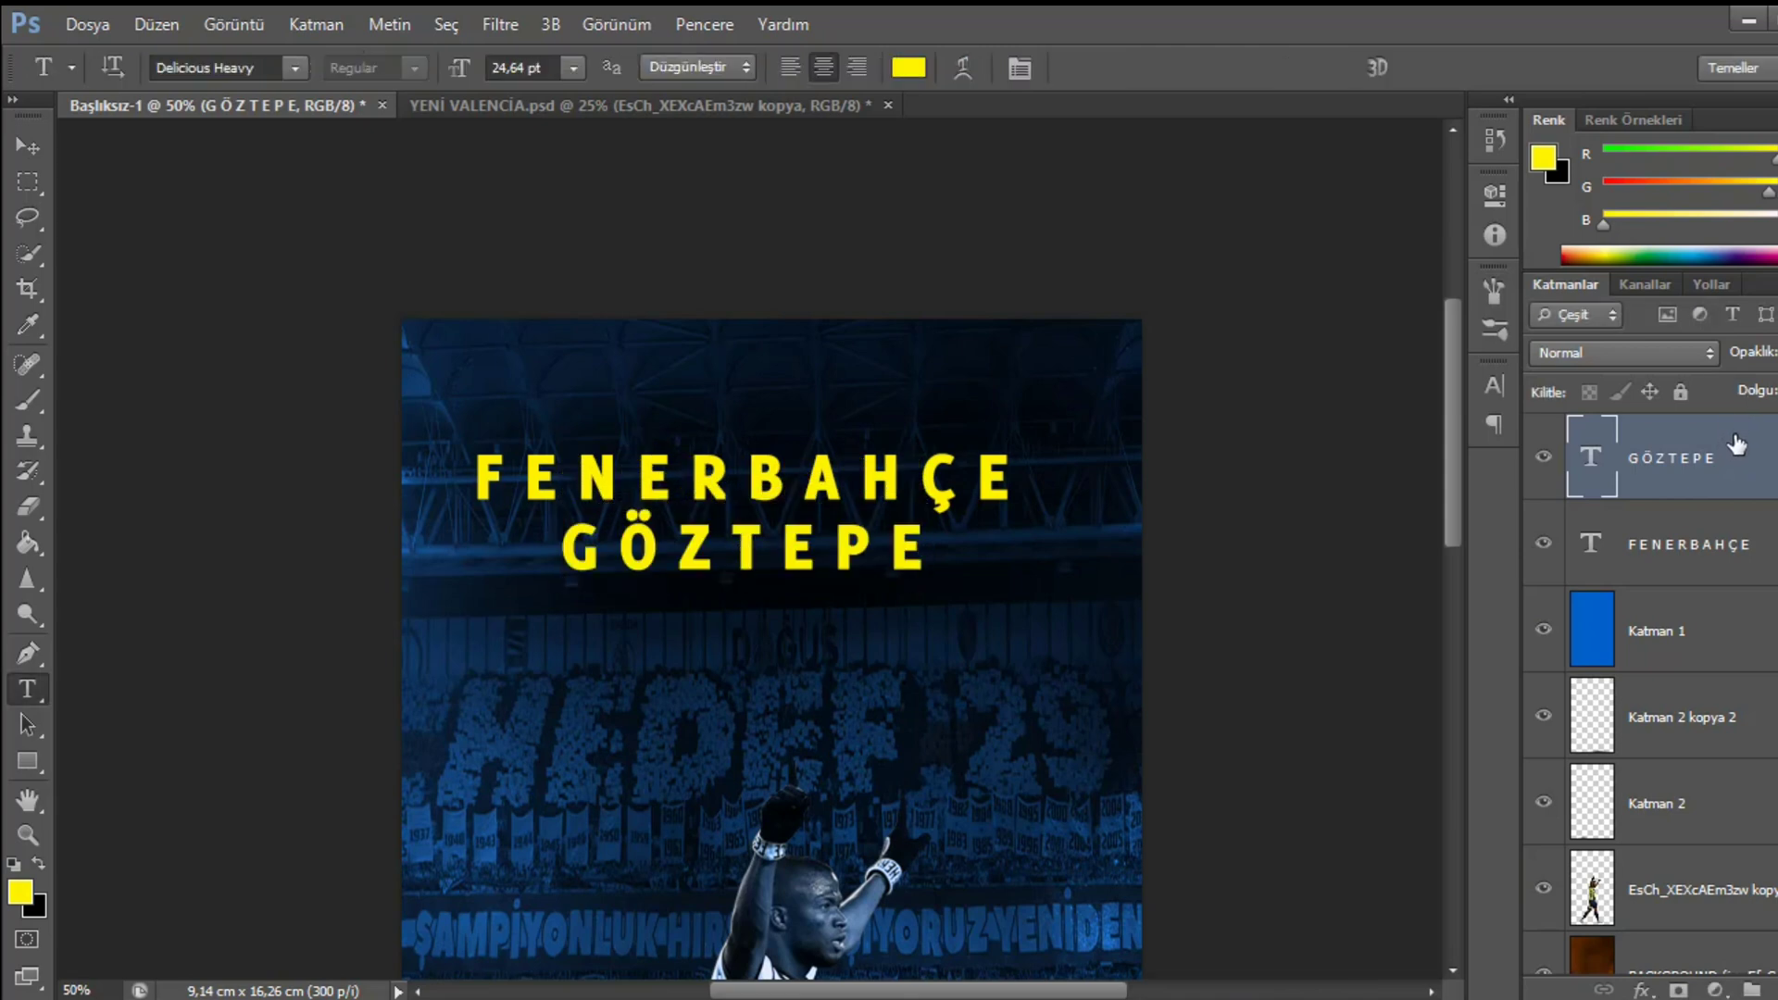
- Duplicate the GÖZTEPE text layer and replace the copy's text with "2 1 . 0 2 . 2 0 2 1 1 9 . 0 0"
key("ctrl+j")
double_click(1599, 473)
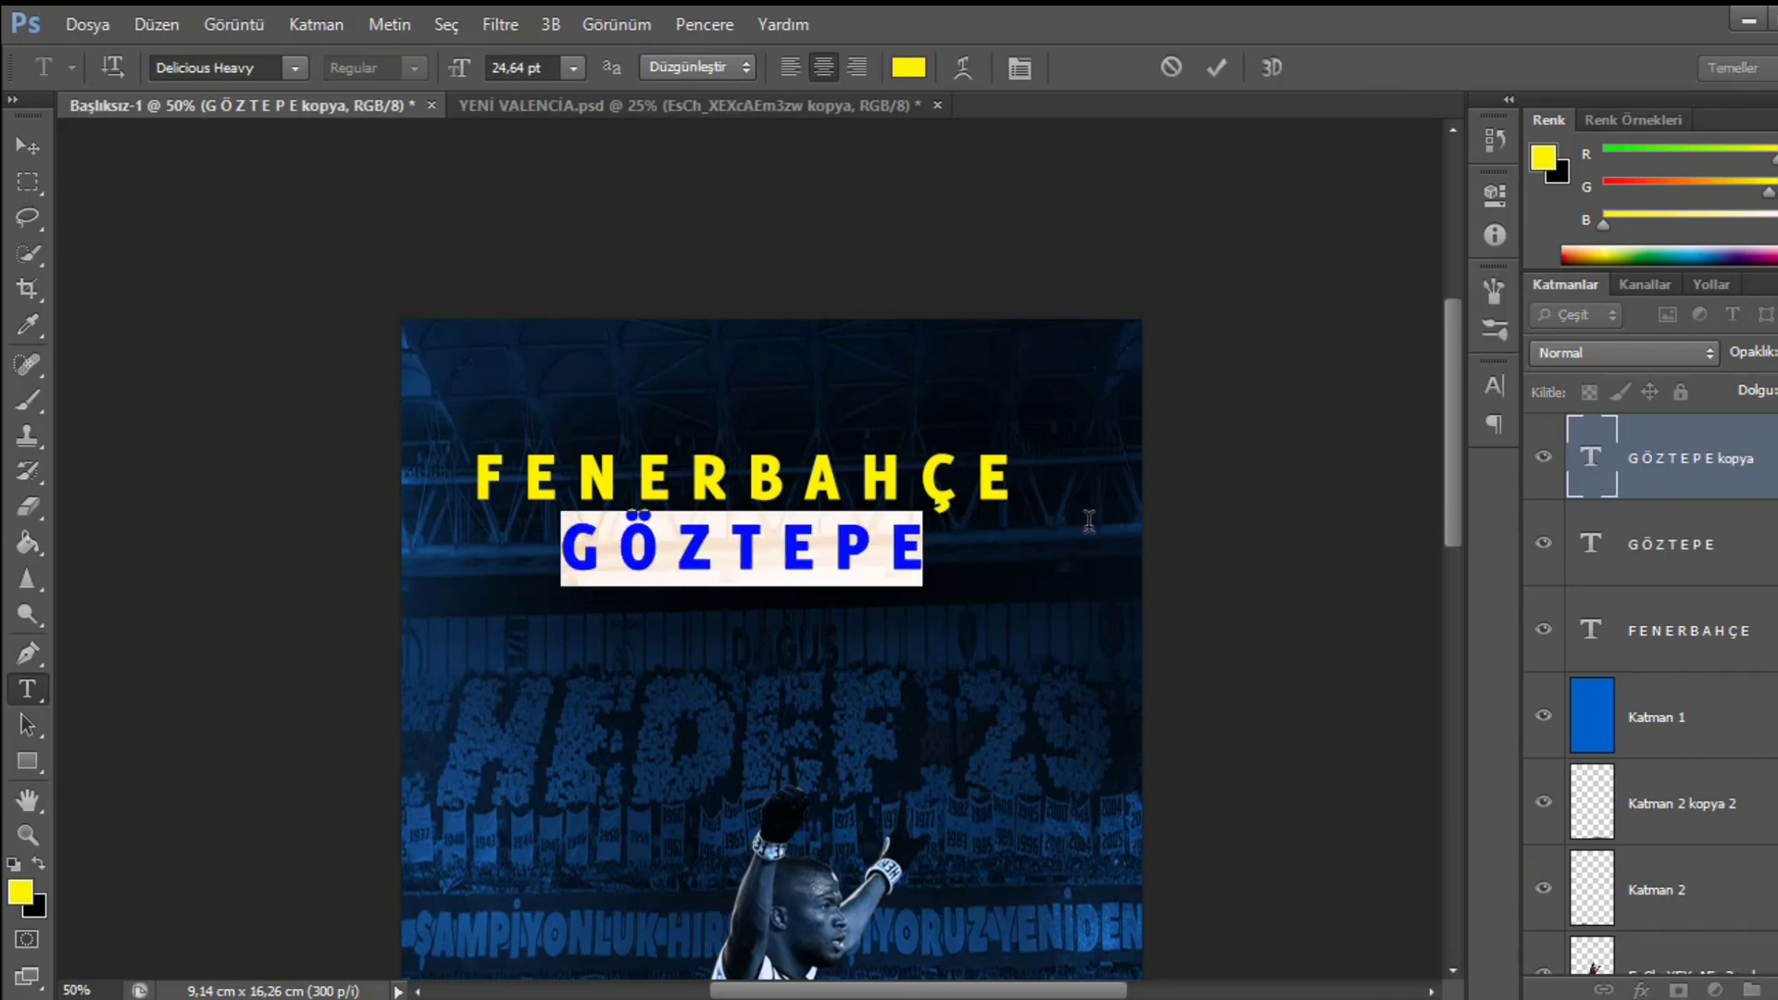
key("ctrl+h")
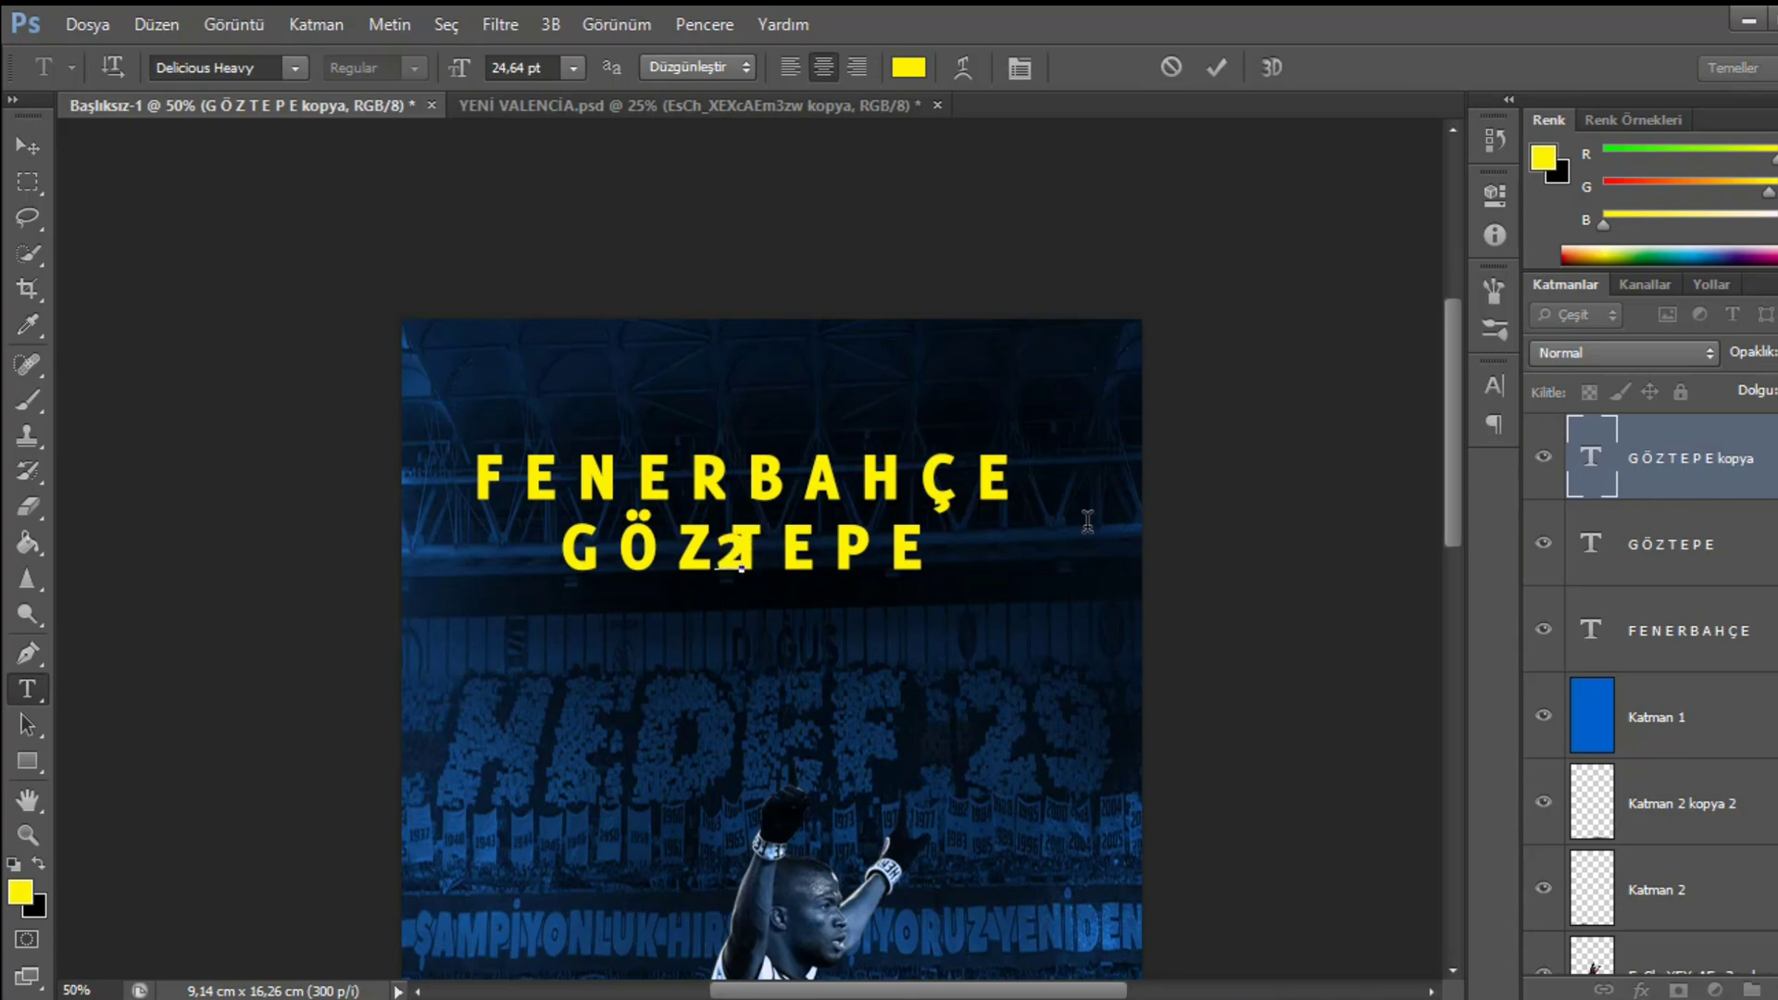
type("2")
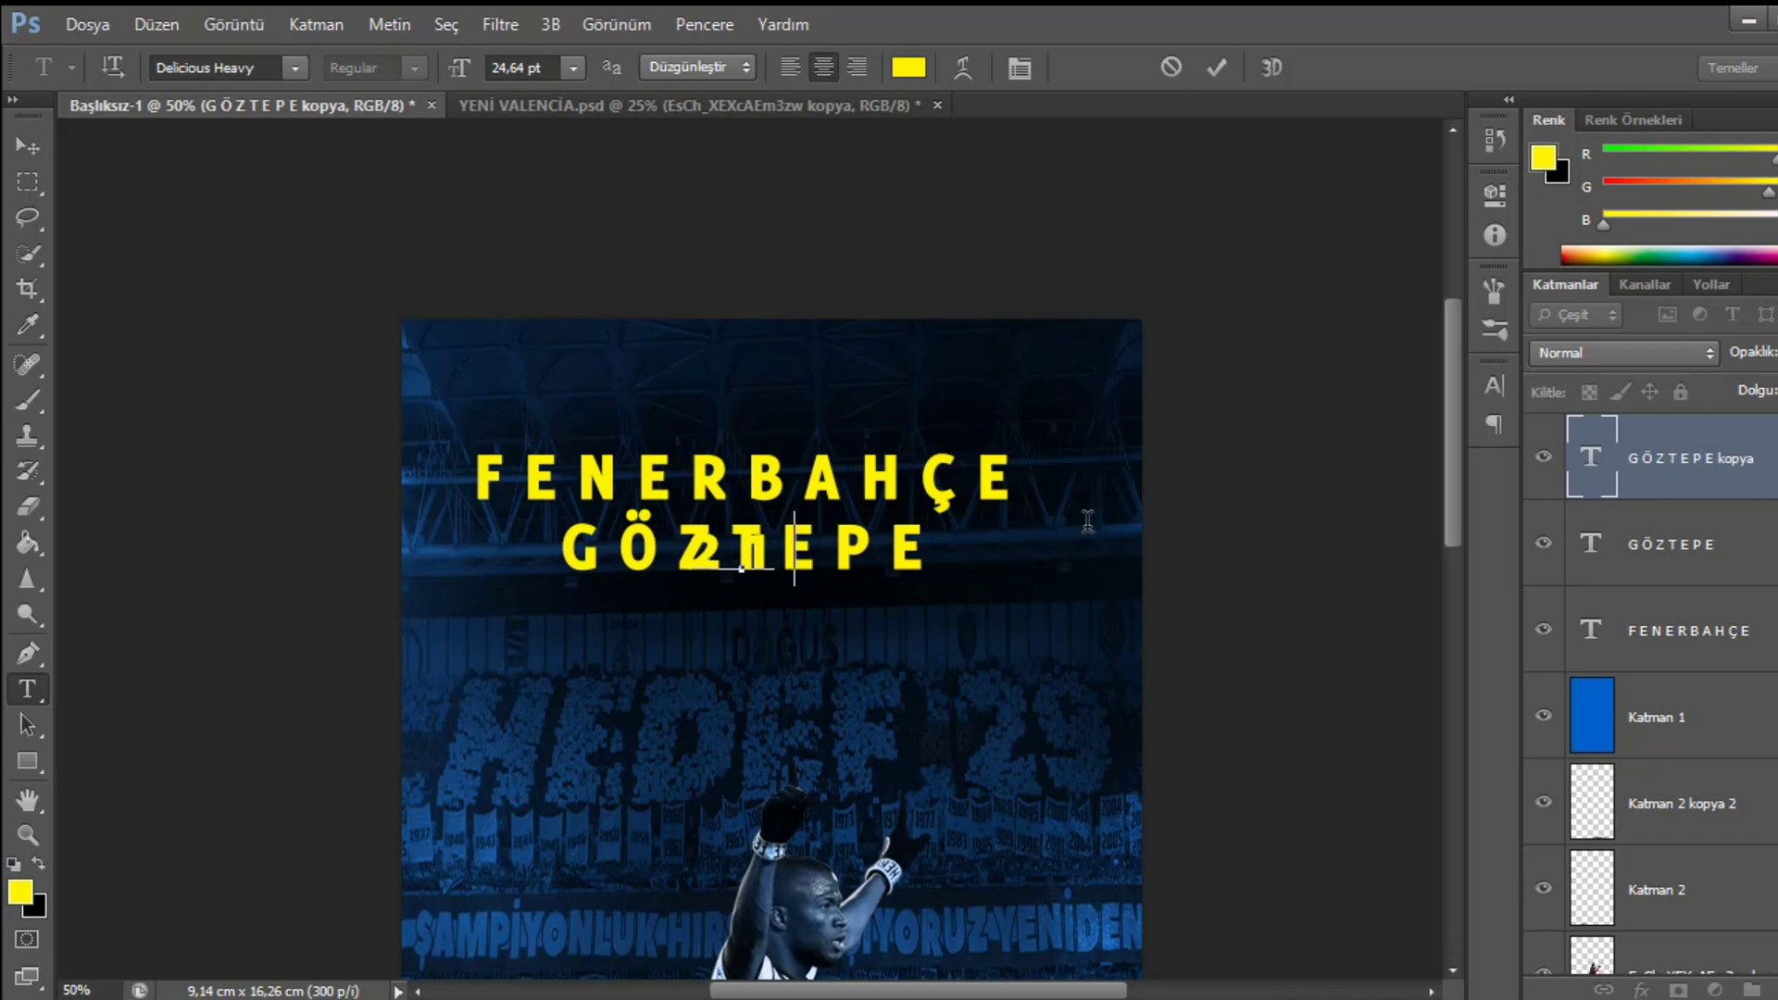
key("BackSpace")
key("BackSpace")
type("ZTE0")
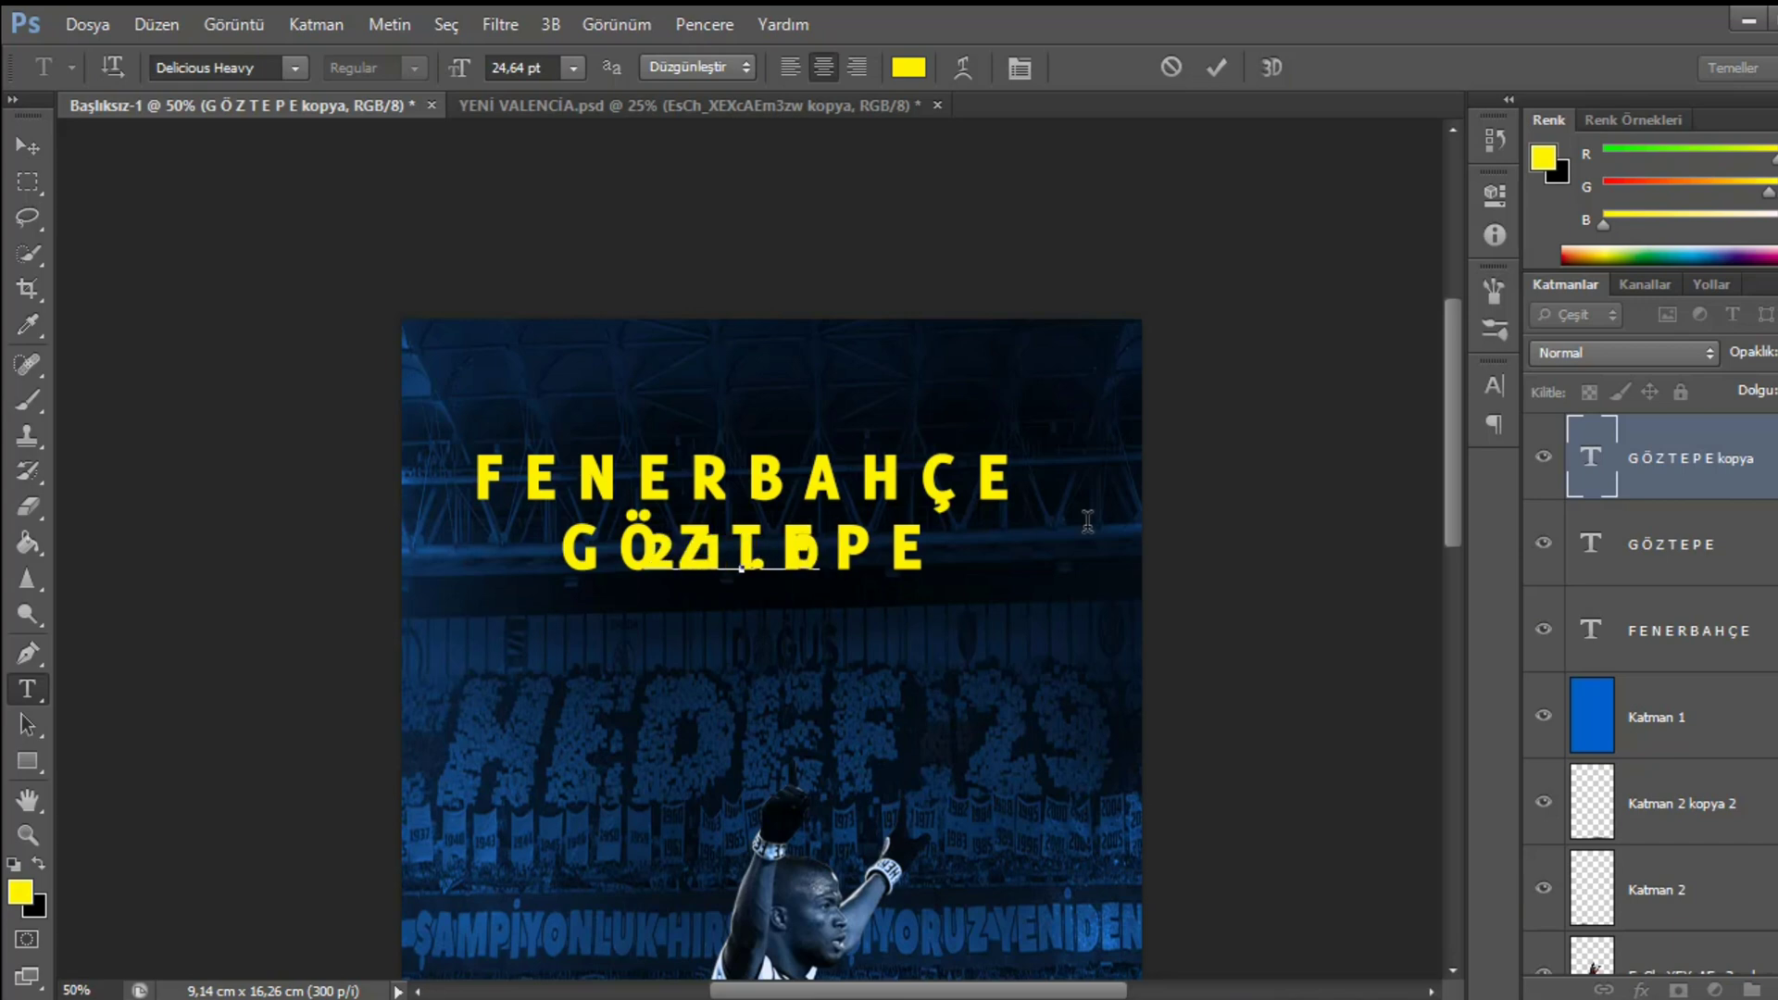
type(" 2 . 2 ")
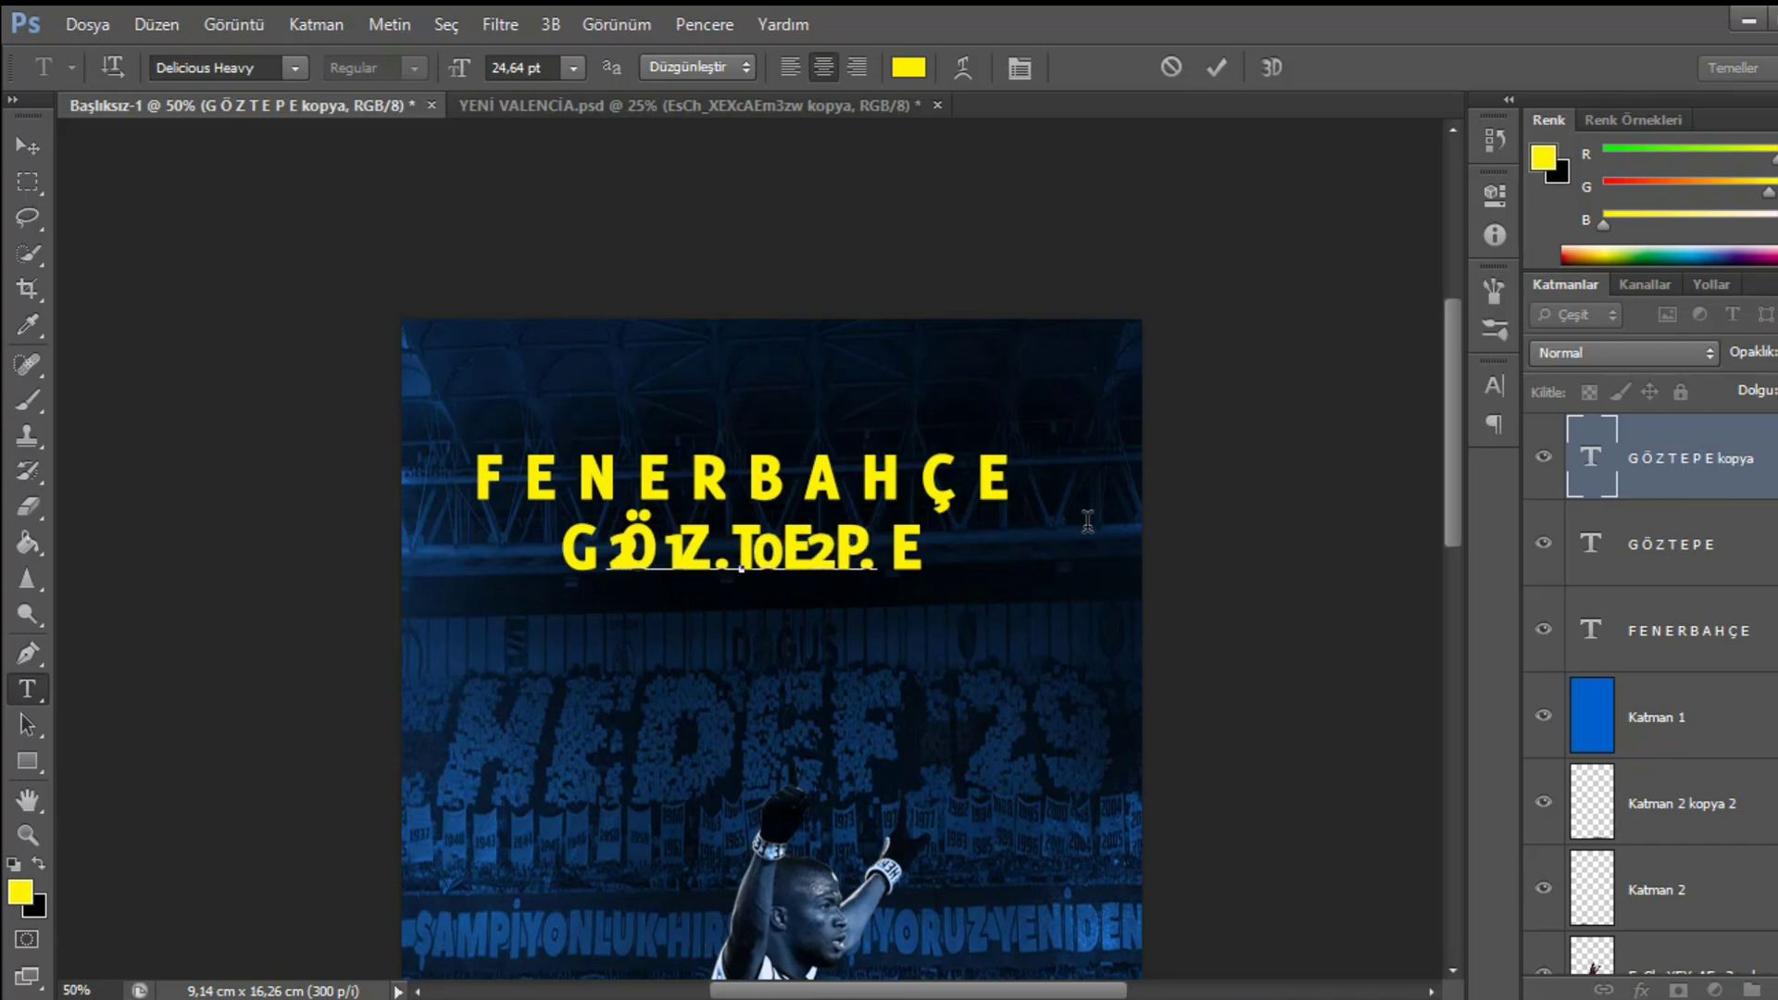
type("0 2 1")
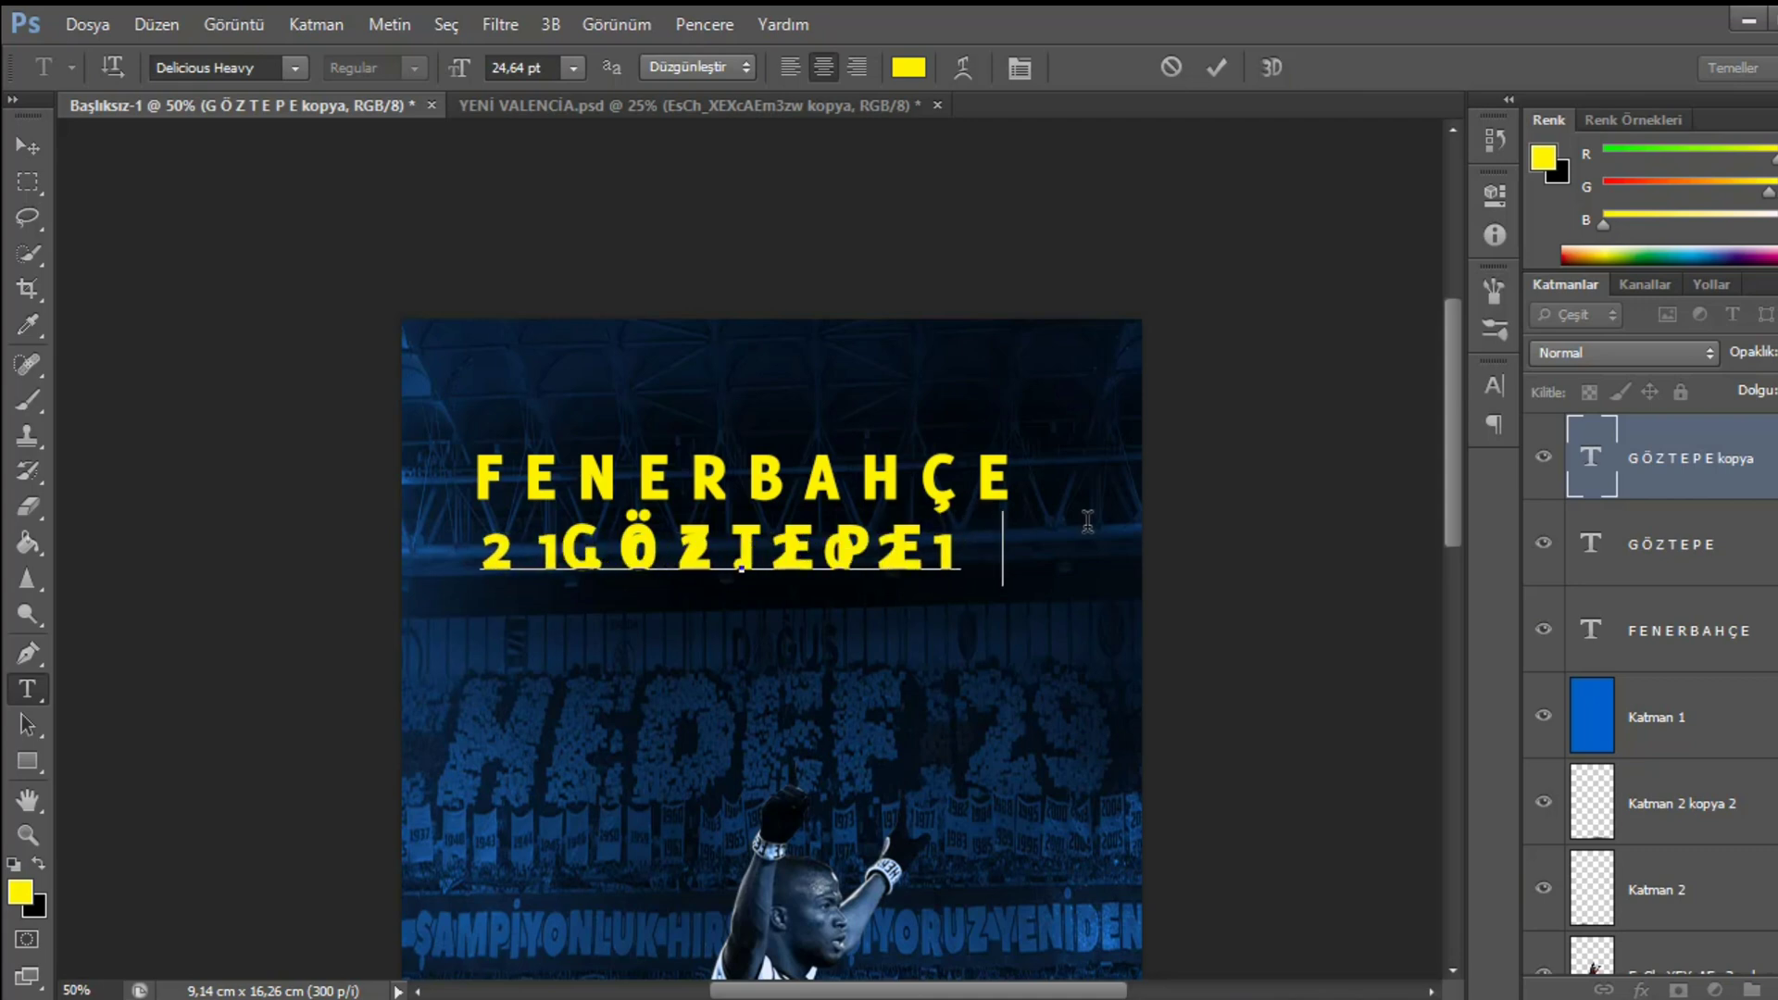
type(" 1 9.")
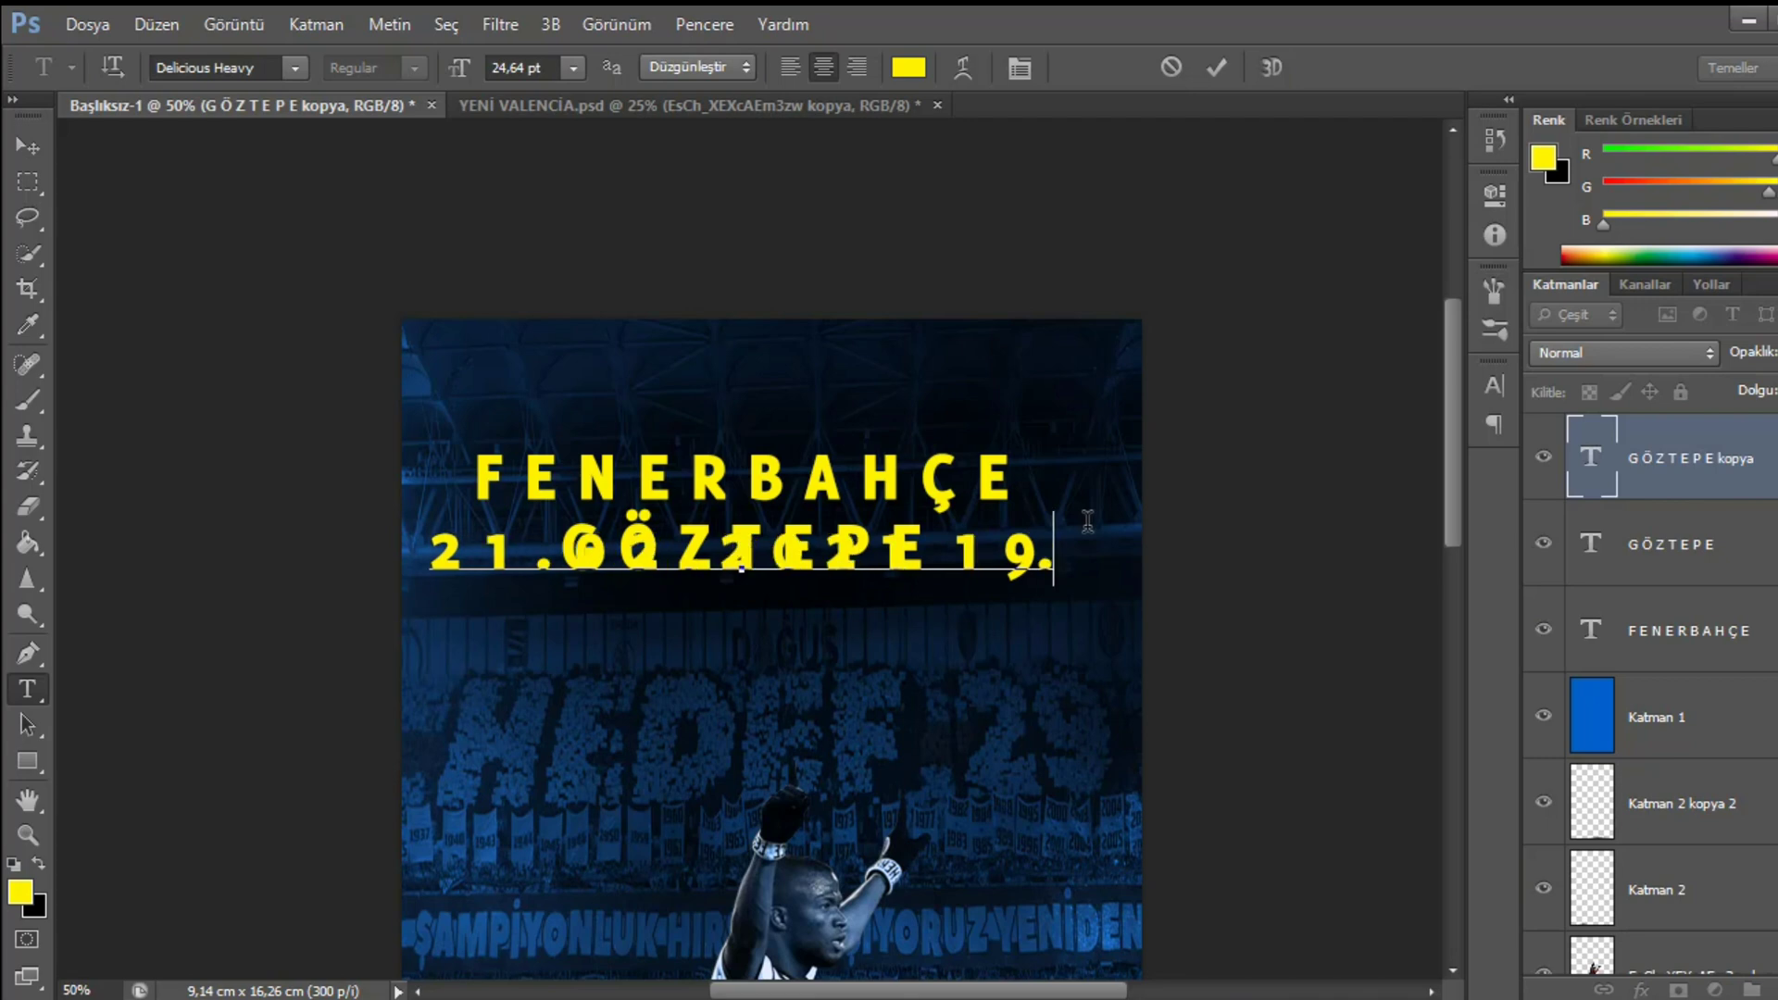
type("0")
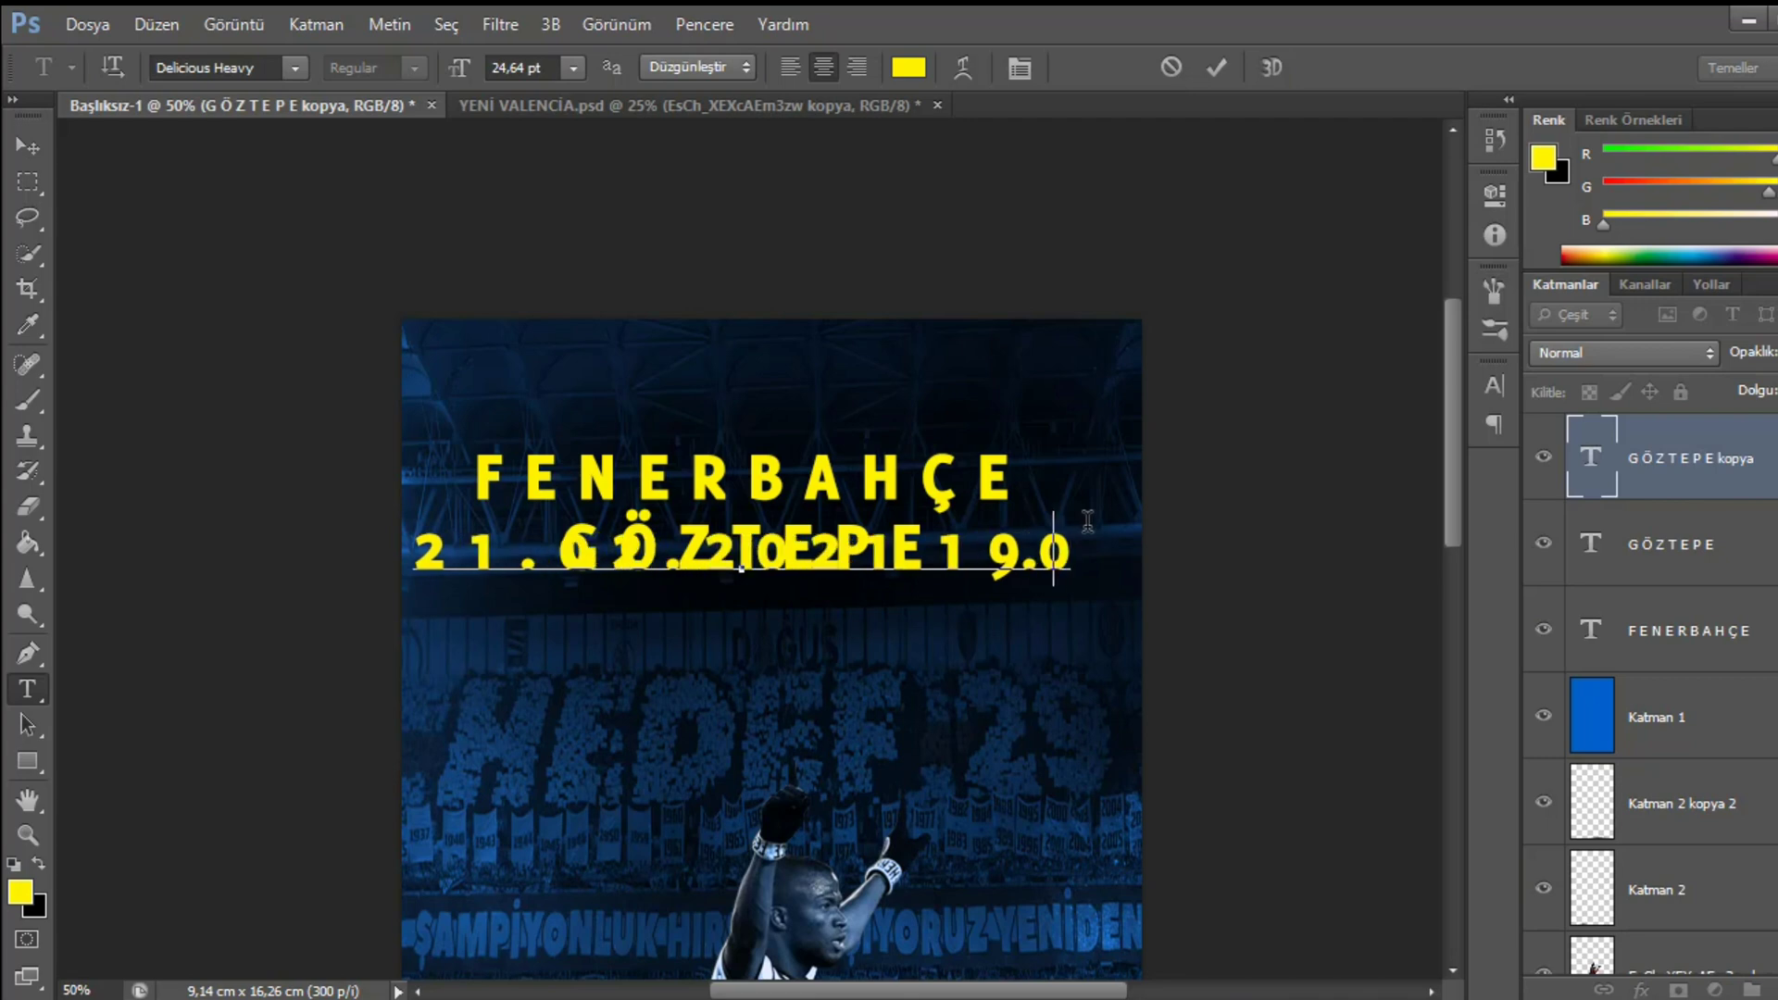
key("BackSpace")
key("BackSpace")
type(". ")
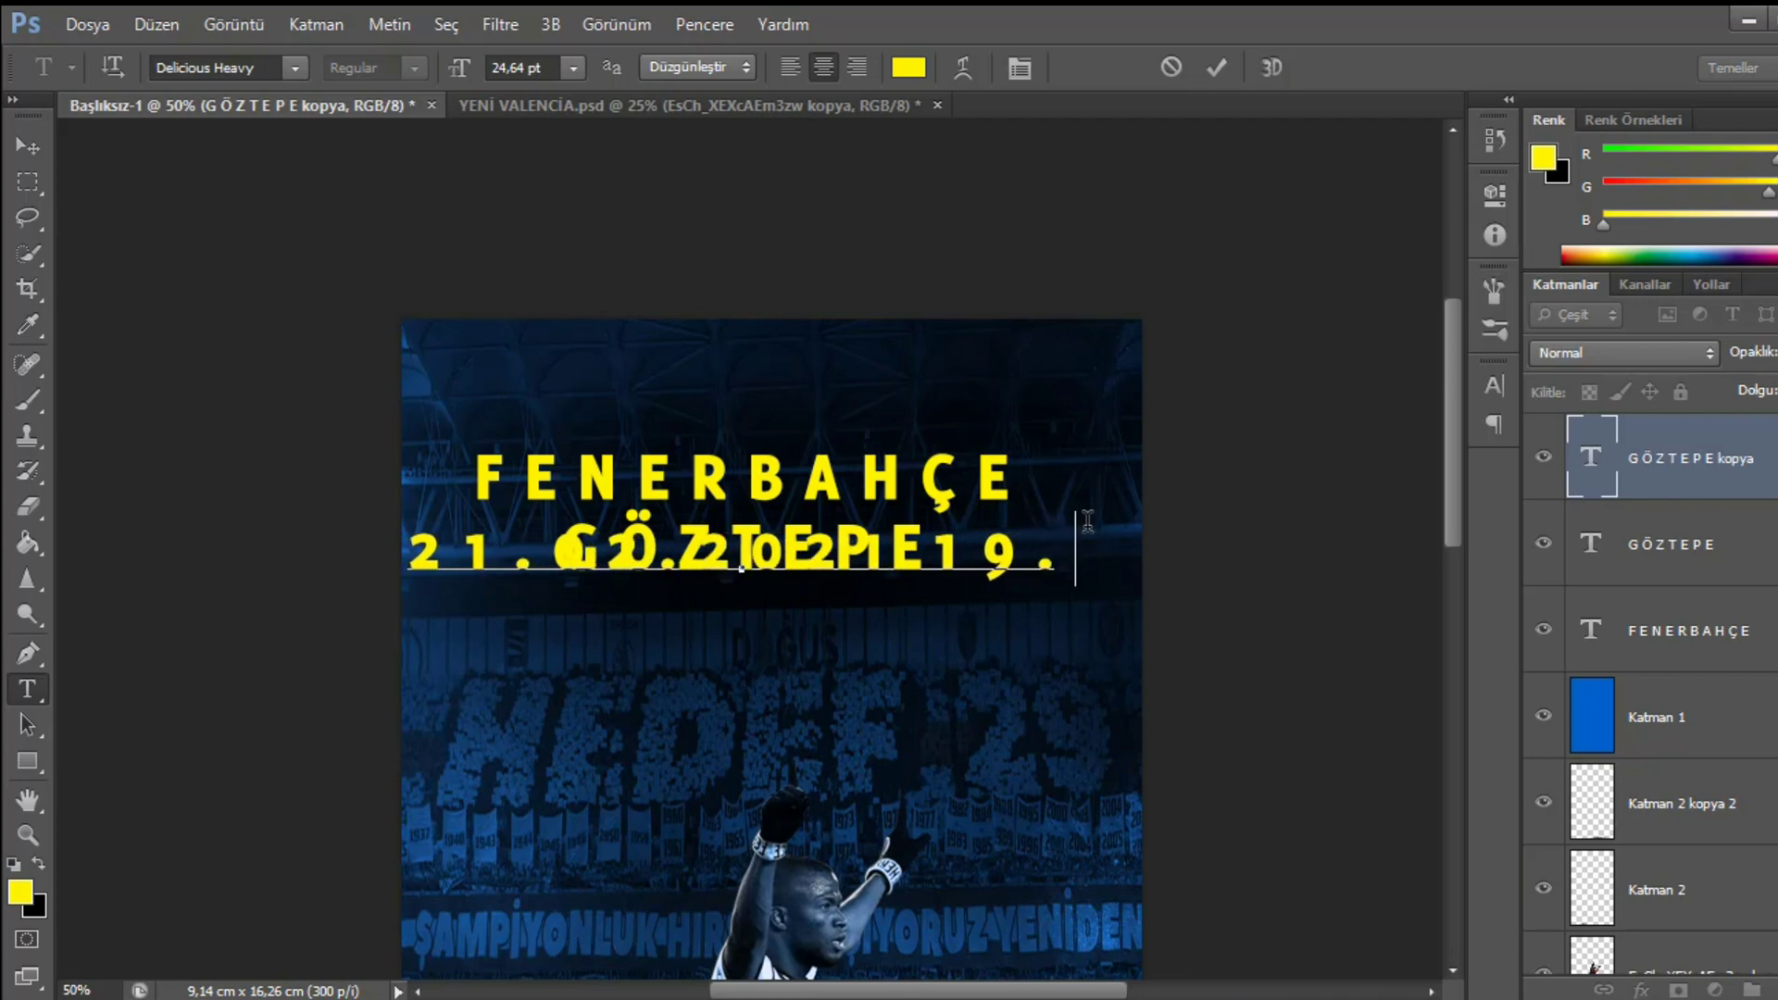
type("0 0")
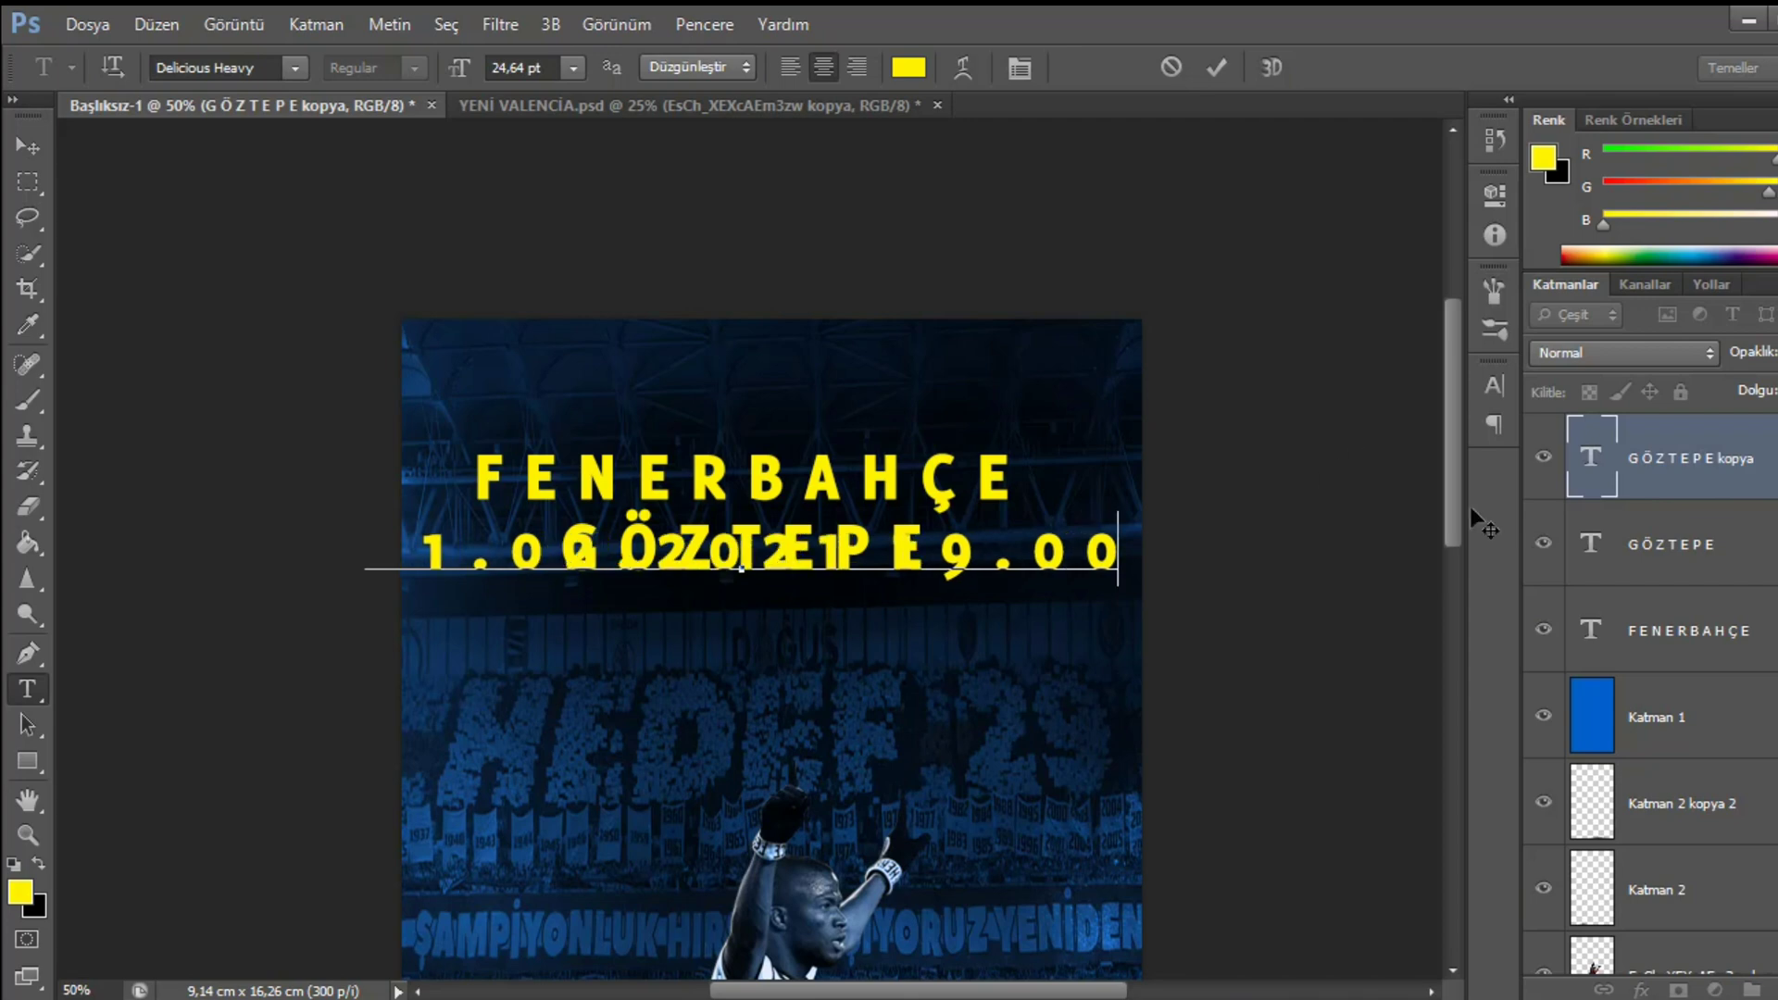
left_click(1719, 460)
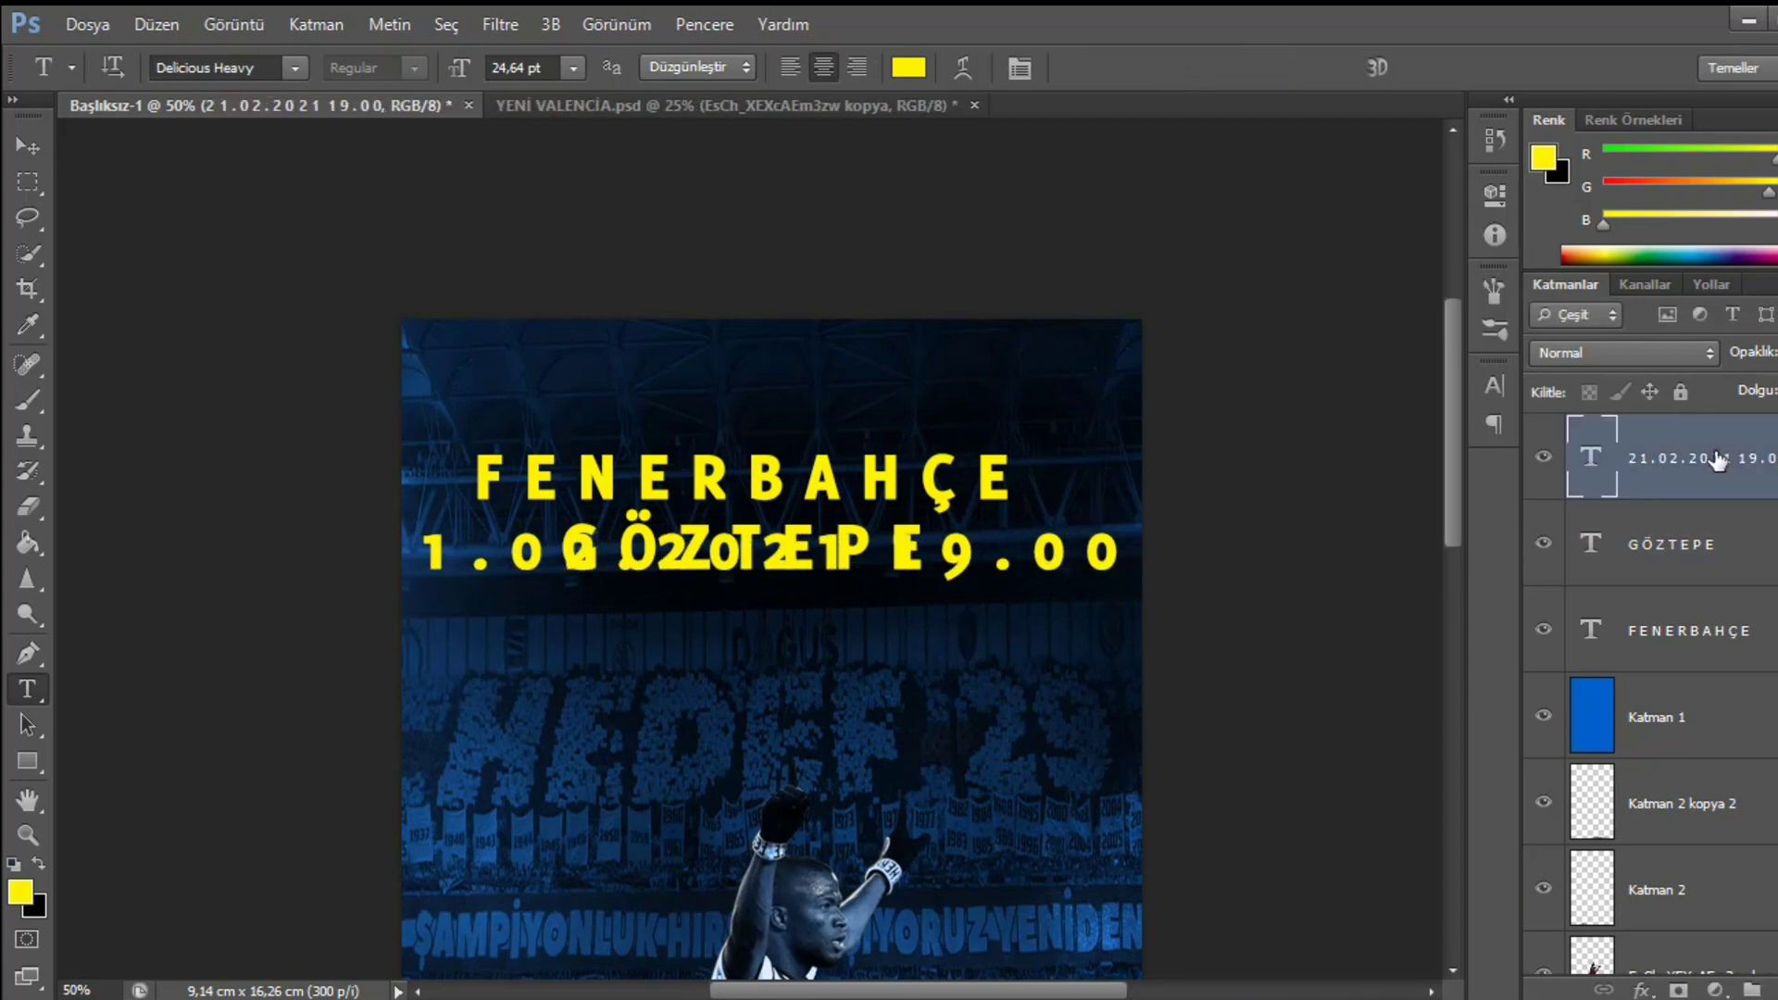
- Scale the date and time text down proportionally to 13,59 pt and place it centred just above FENERBAHÇE
key("ctrl+t")
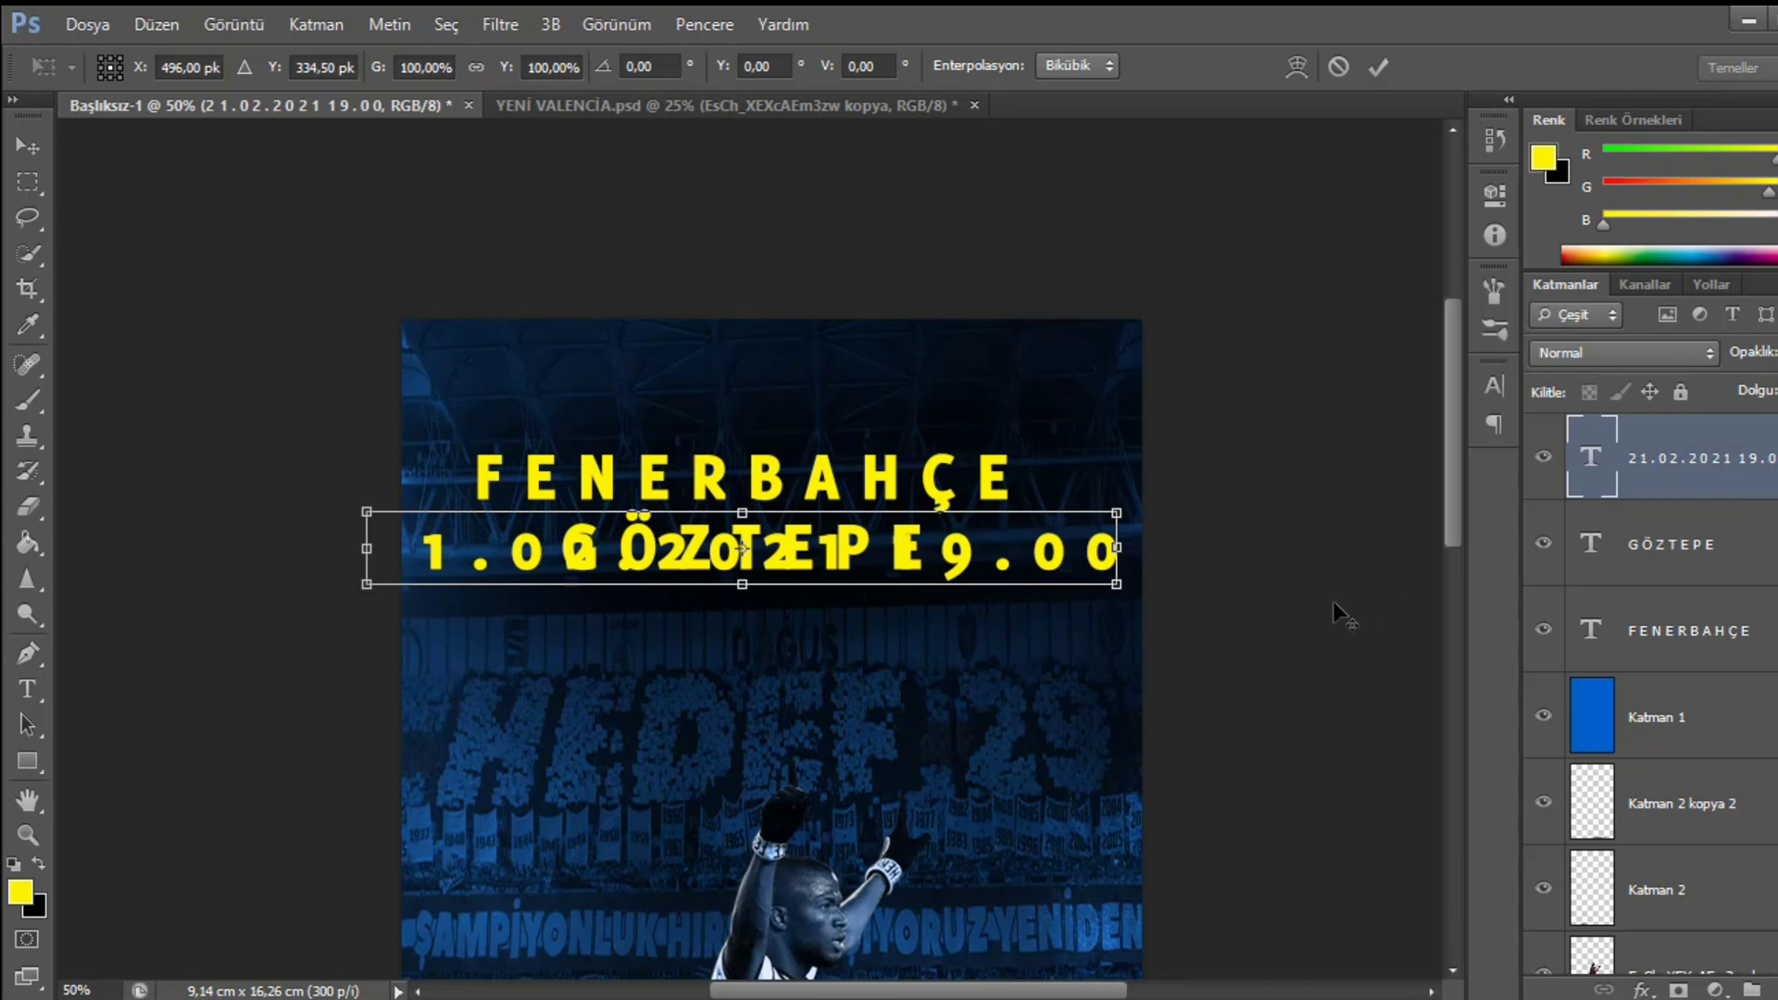
left_click_drag(1119, 586, 875, 441)
left_click(27, 689)
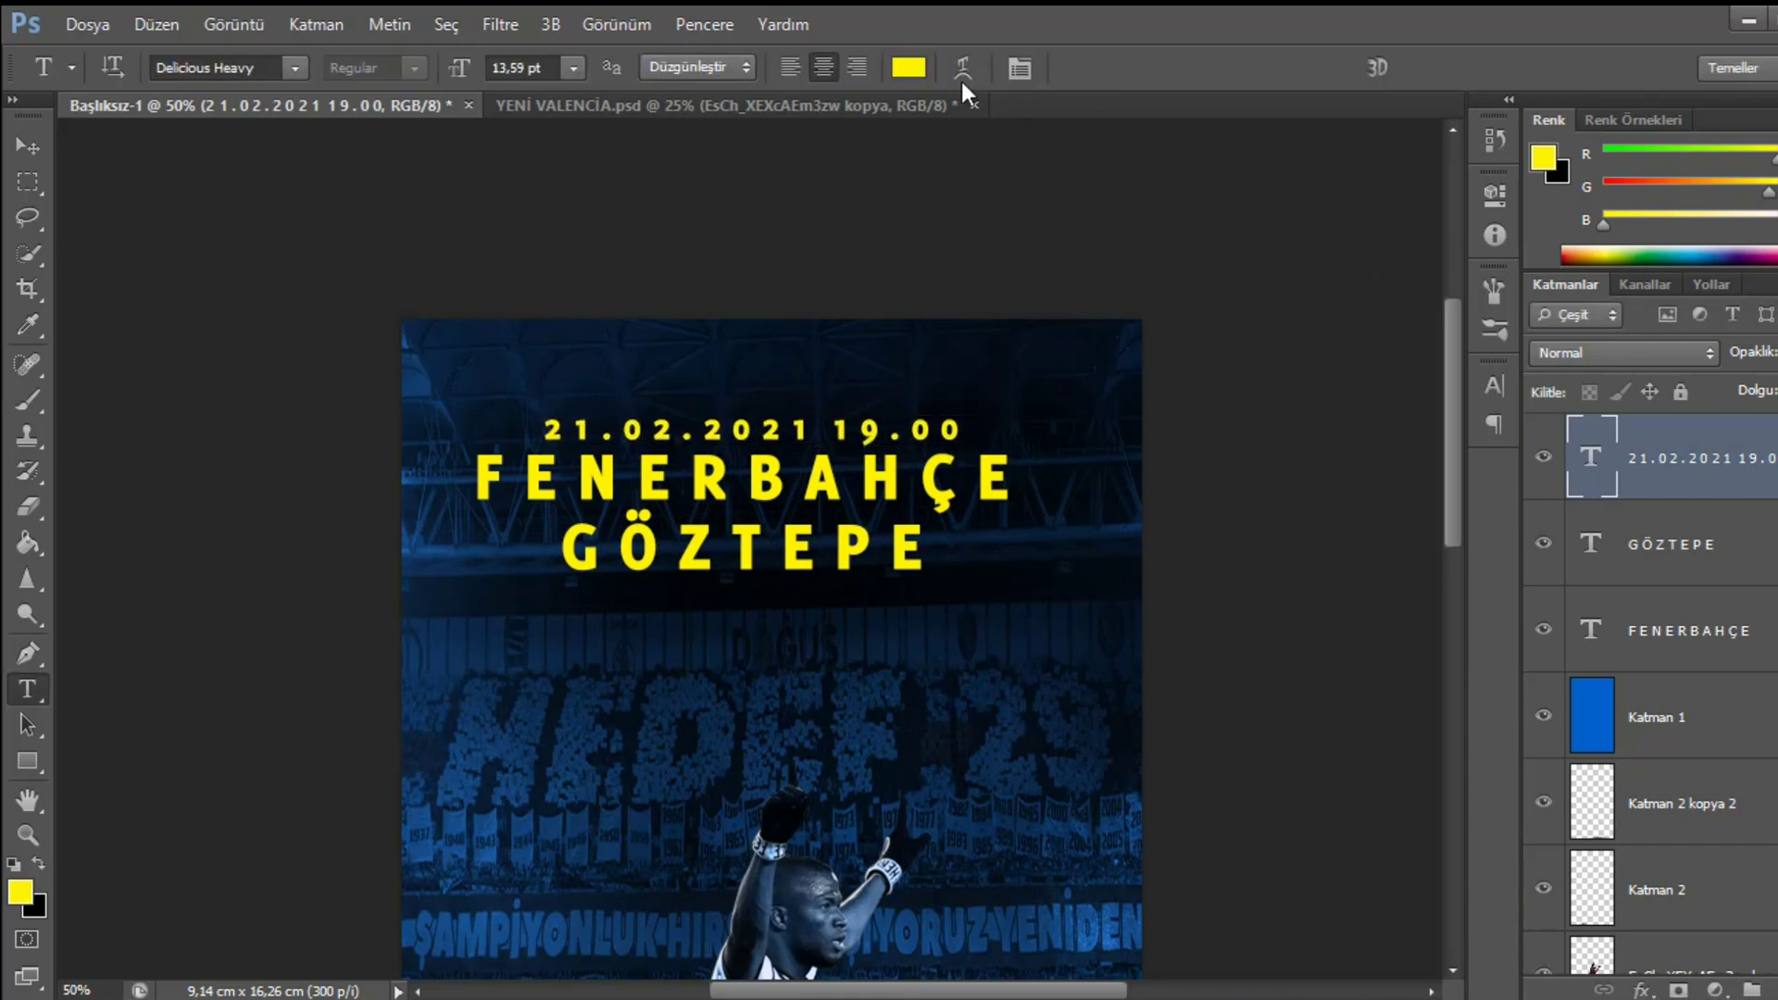
- Set the date and time text colour to white ffffff
left_click(908, 69)
left_click(1100, 280)
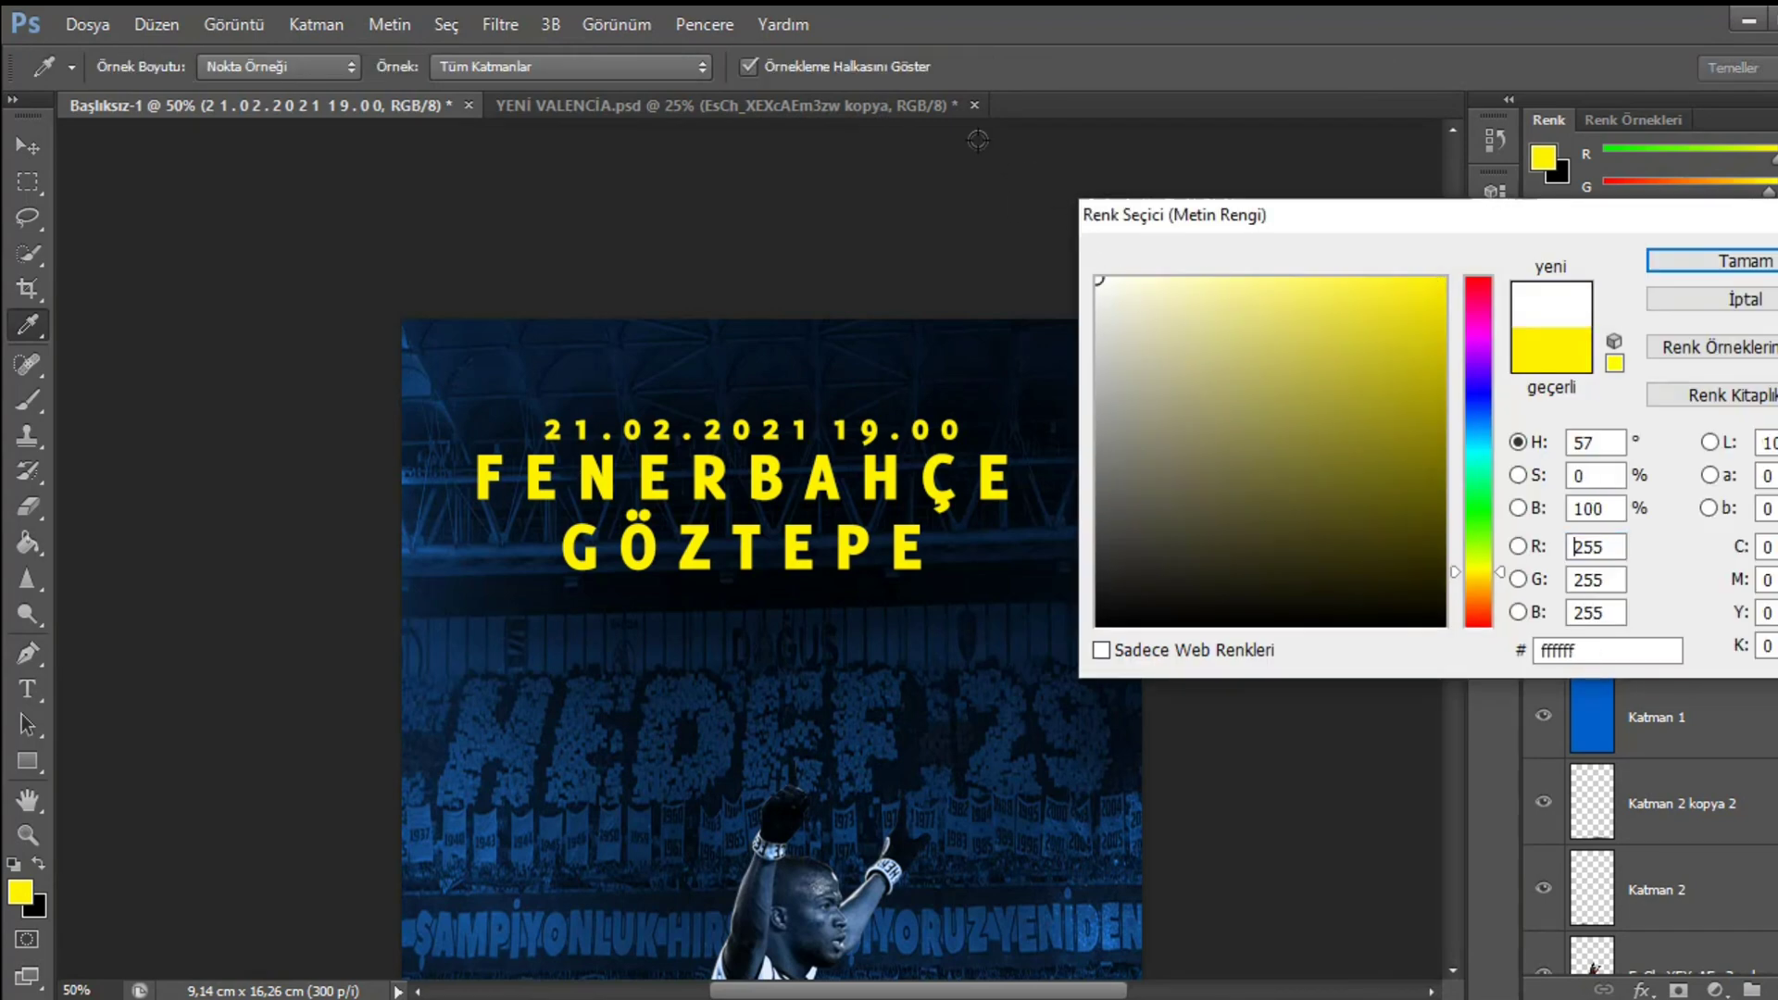
left_click(1742, 268)
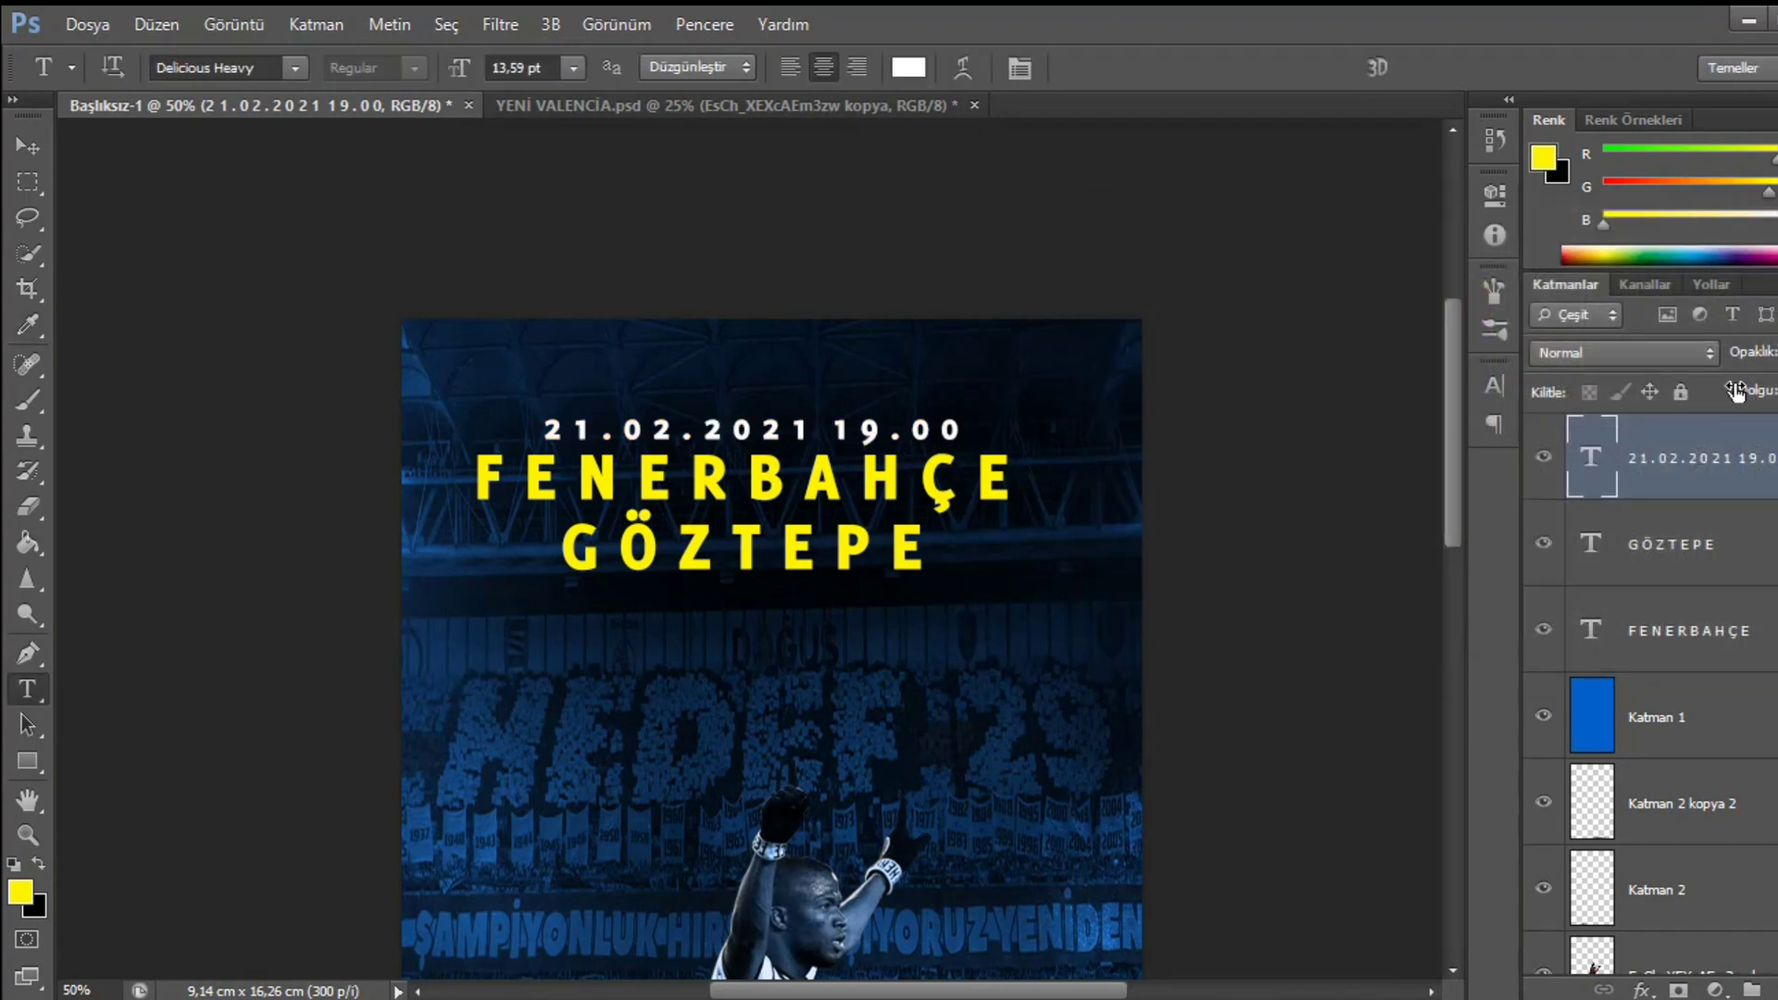
- Duplicate the date and time text layer and replace the copy's text with "Ü L K E R S T A D Y U M U"
key("ctrl+j")
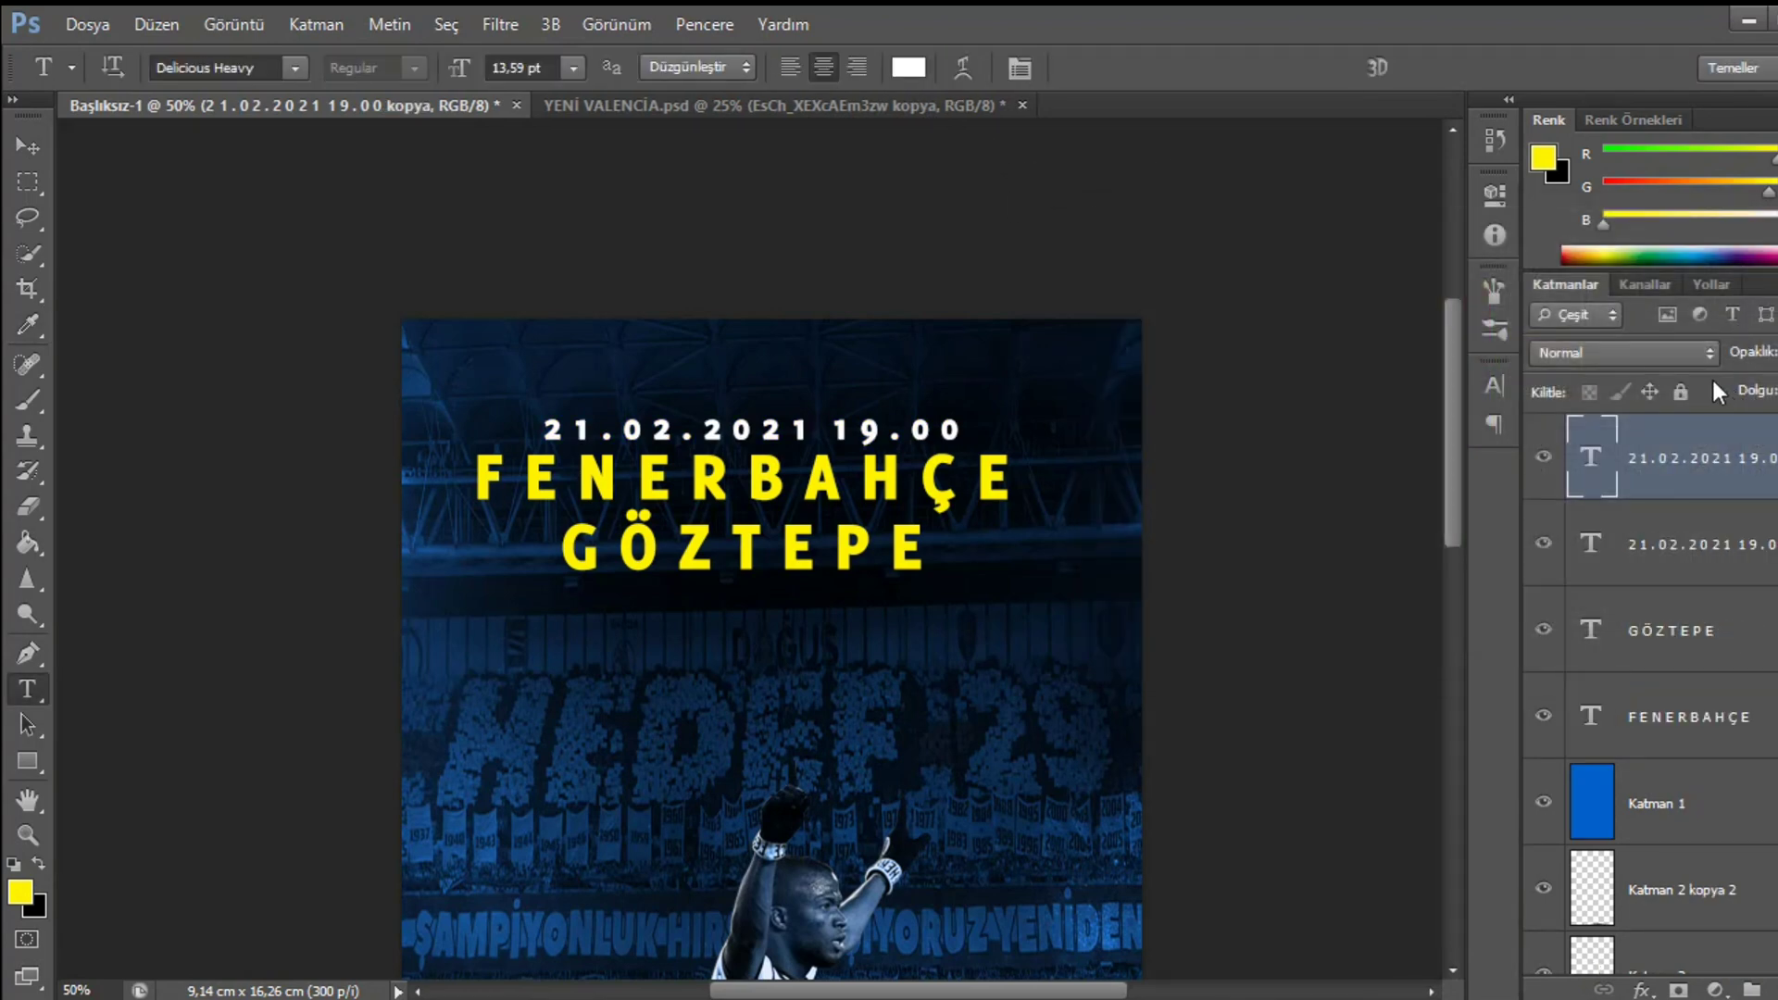
left_click_drag(1628, 460, 1586, 477)
double_click(1590, 460)
key("BackSpace")
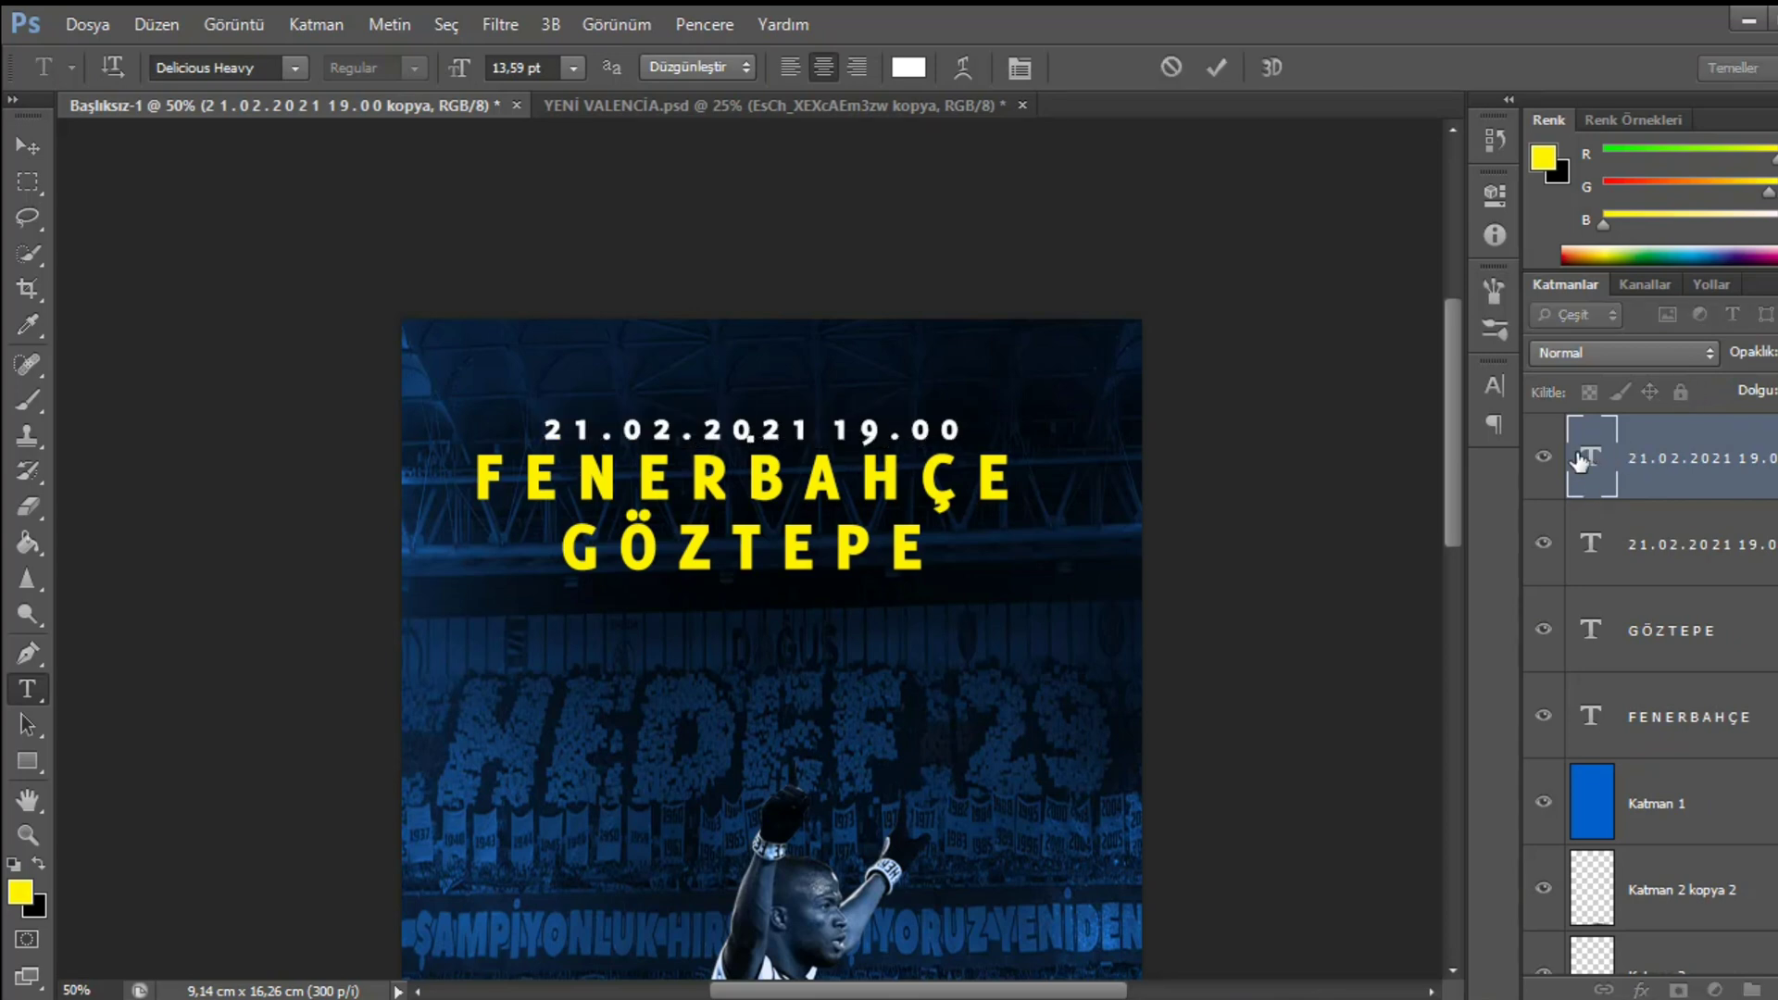
type("Ü L K")
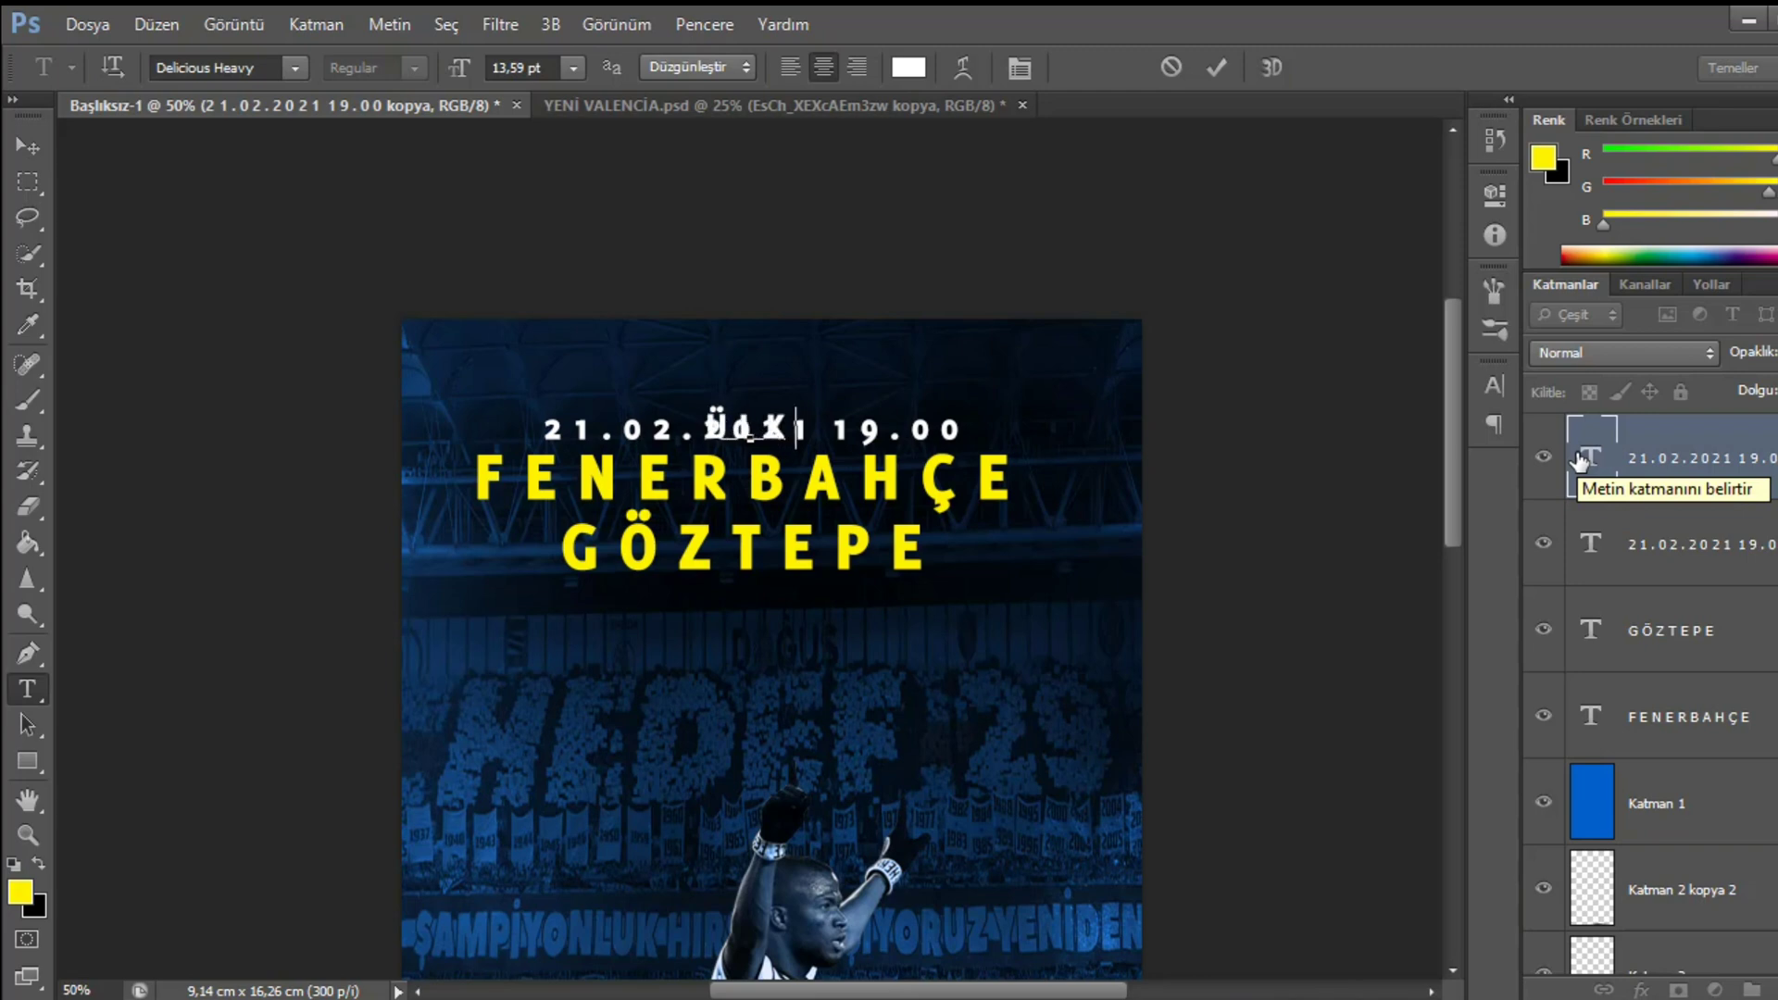
type(" E R  S T A D ")
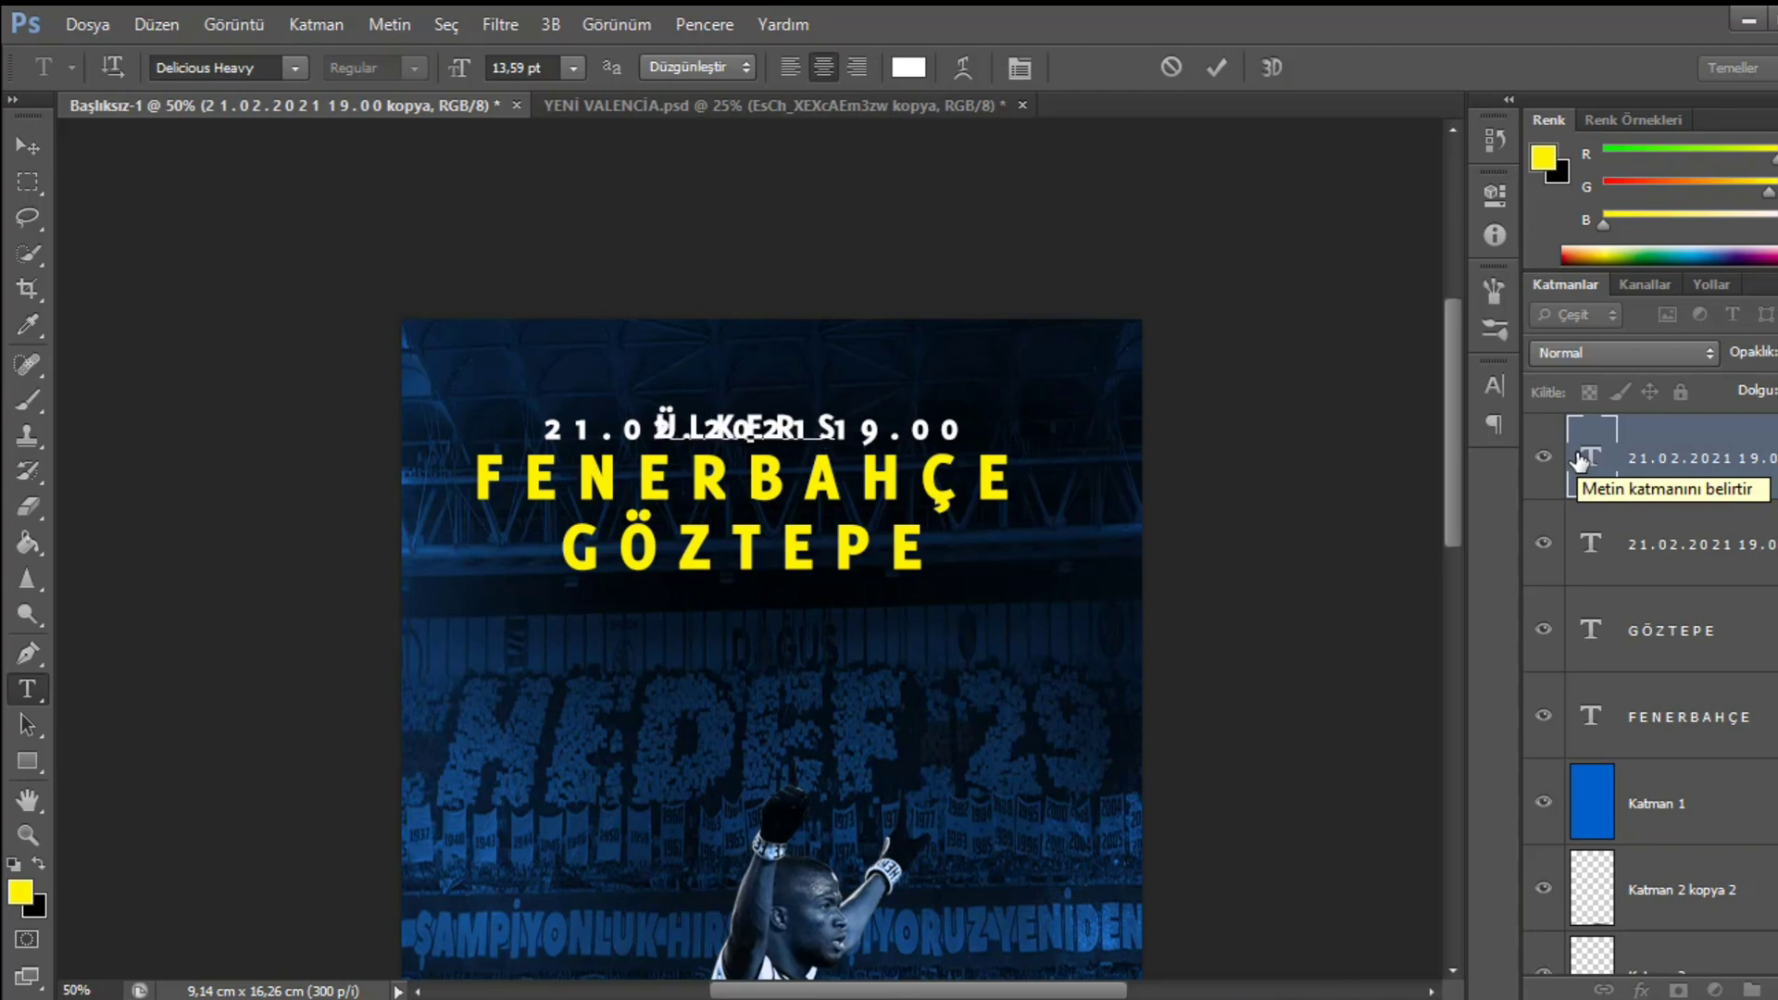
type("Y")
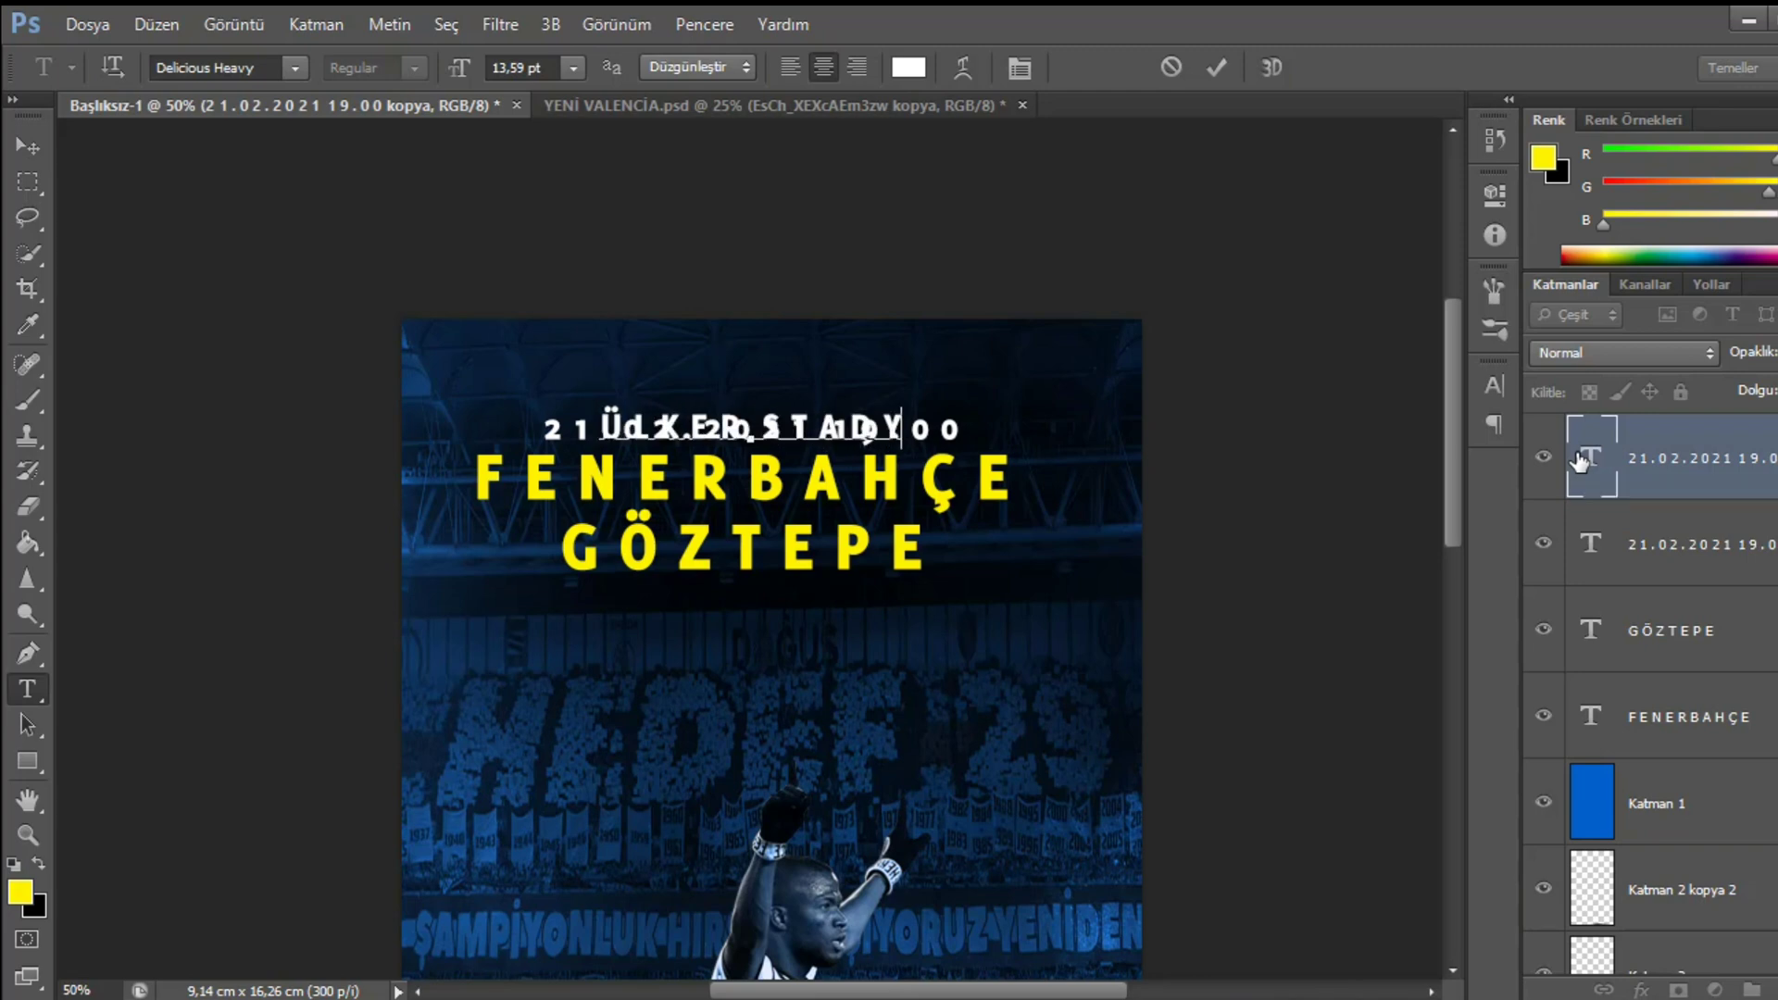
type(" U M U")
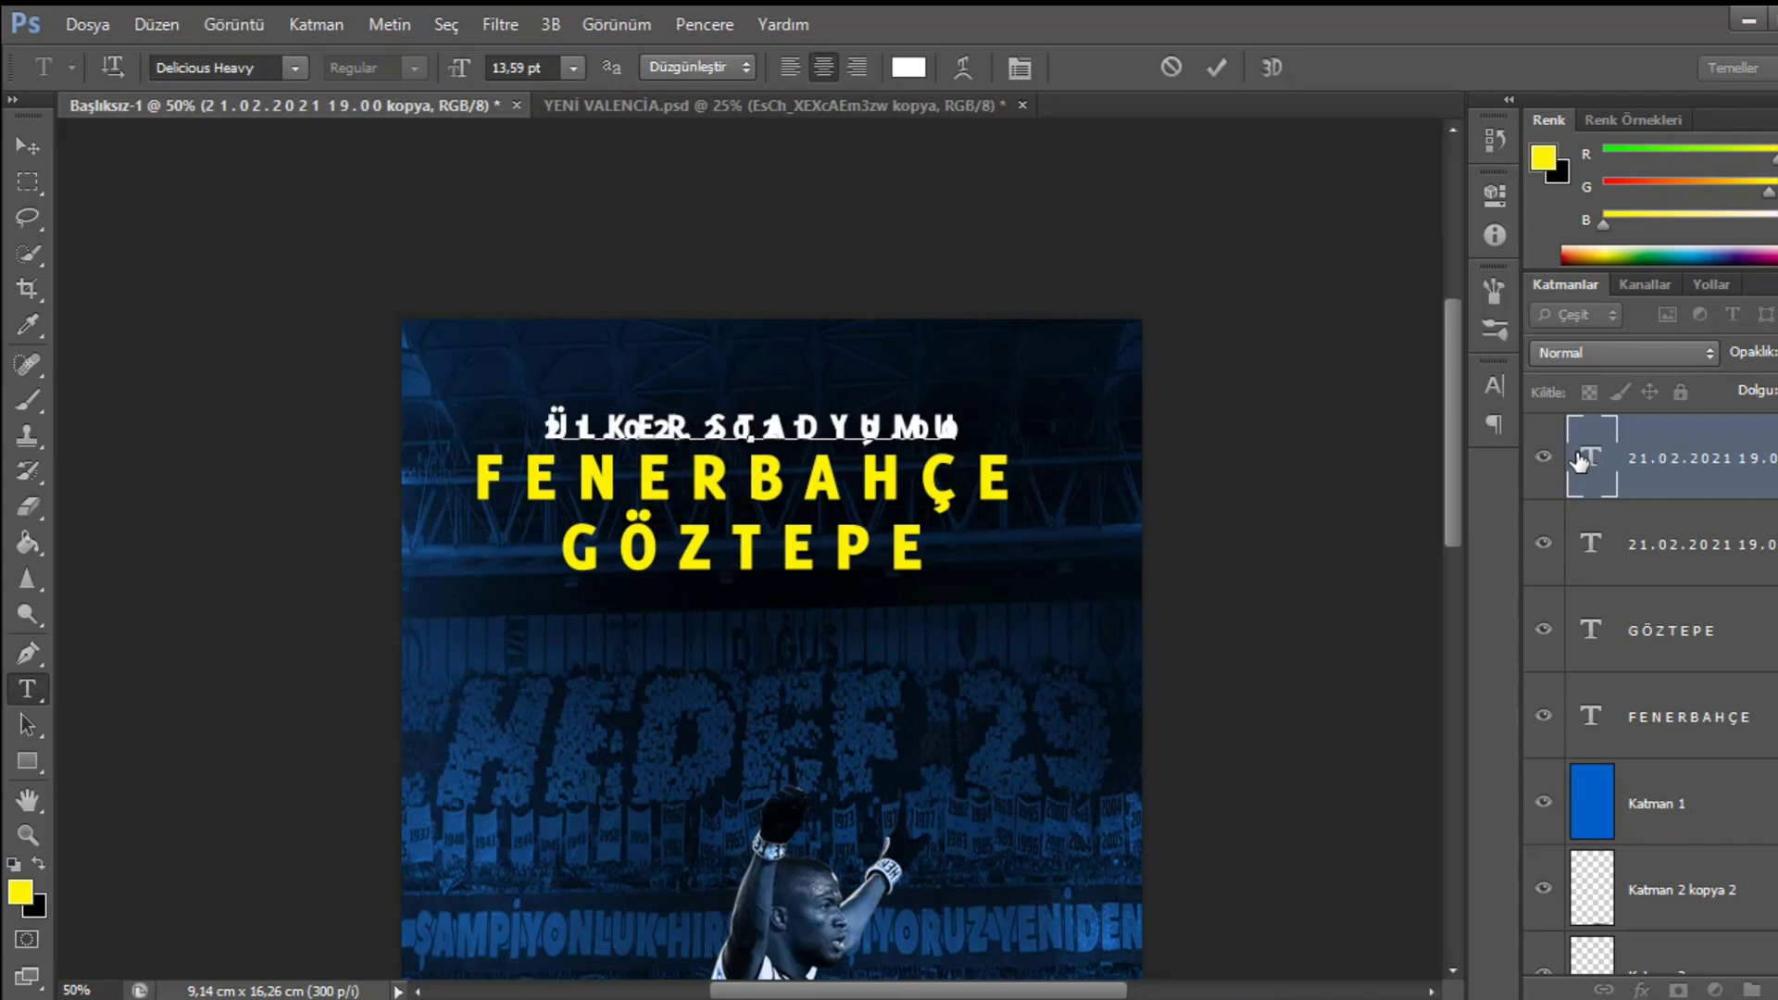
left_click(1667, 479)
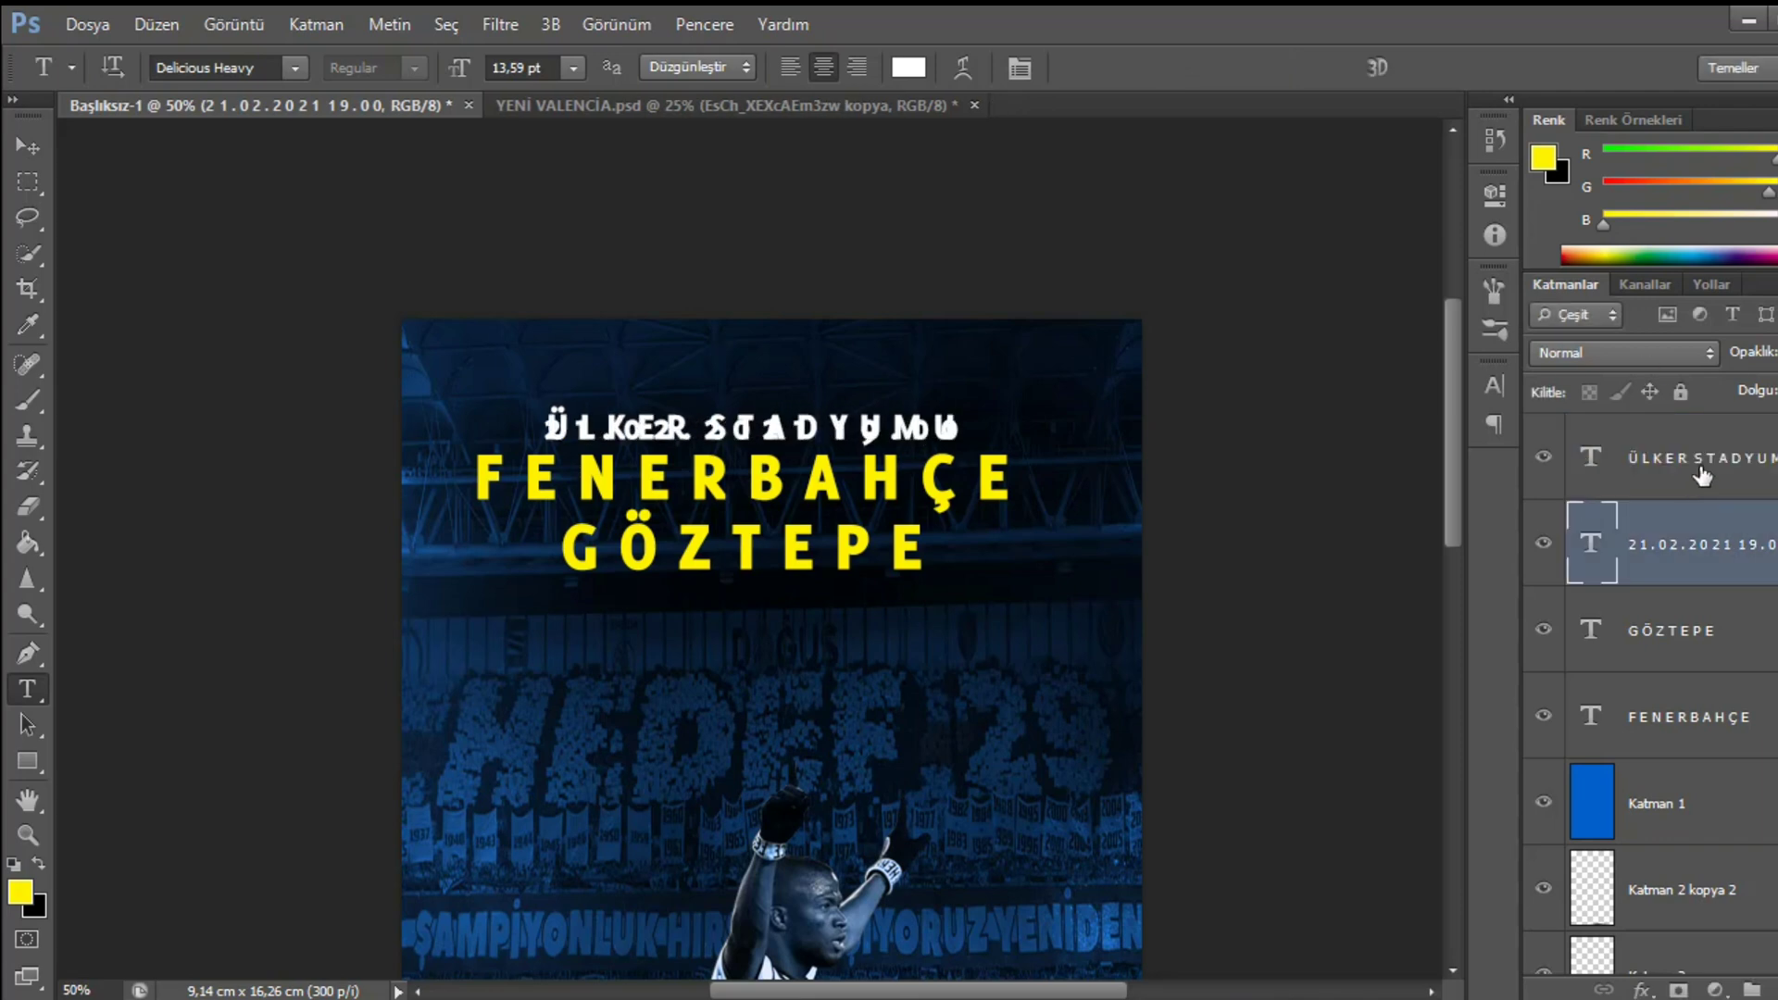
- Move the ÜLKER STADYUMU text below GÖZTEPE, just above the HEDEF 29 crowd banner
key("ctrl+t")
left_click_drag(844, 430, 854, 661)
key("Return")
key("t")
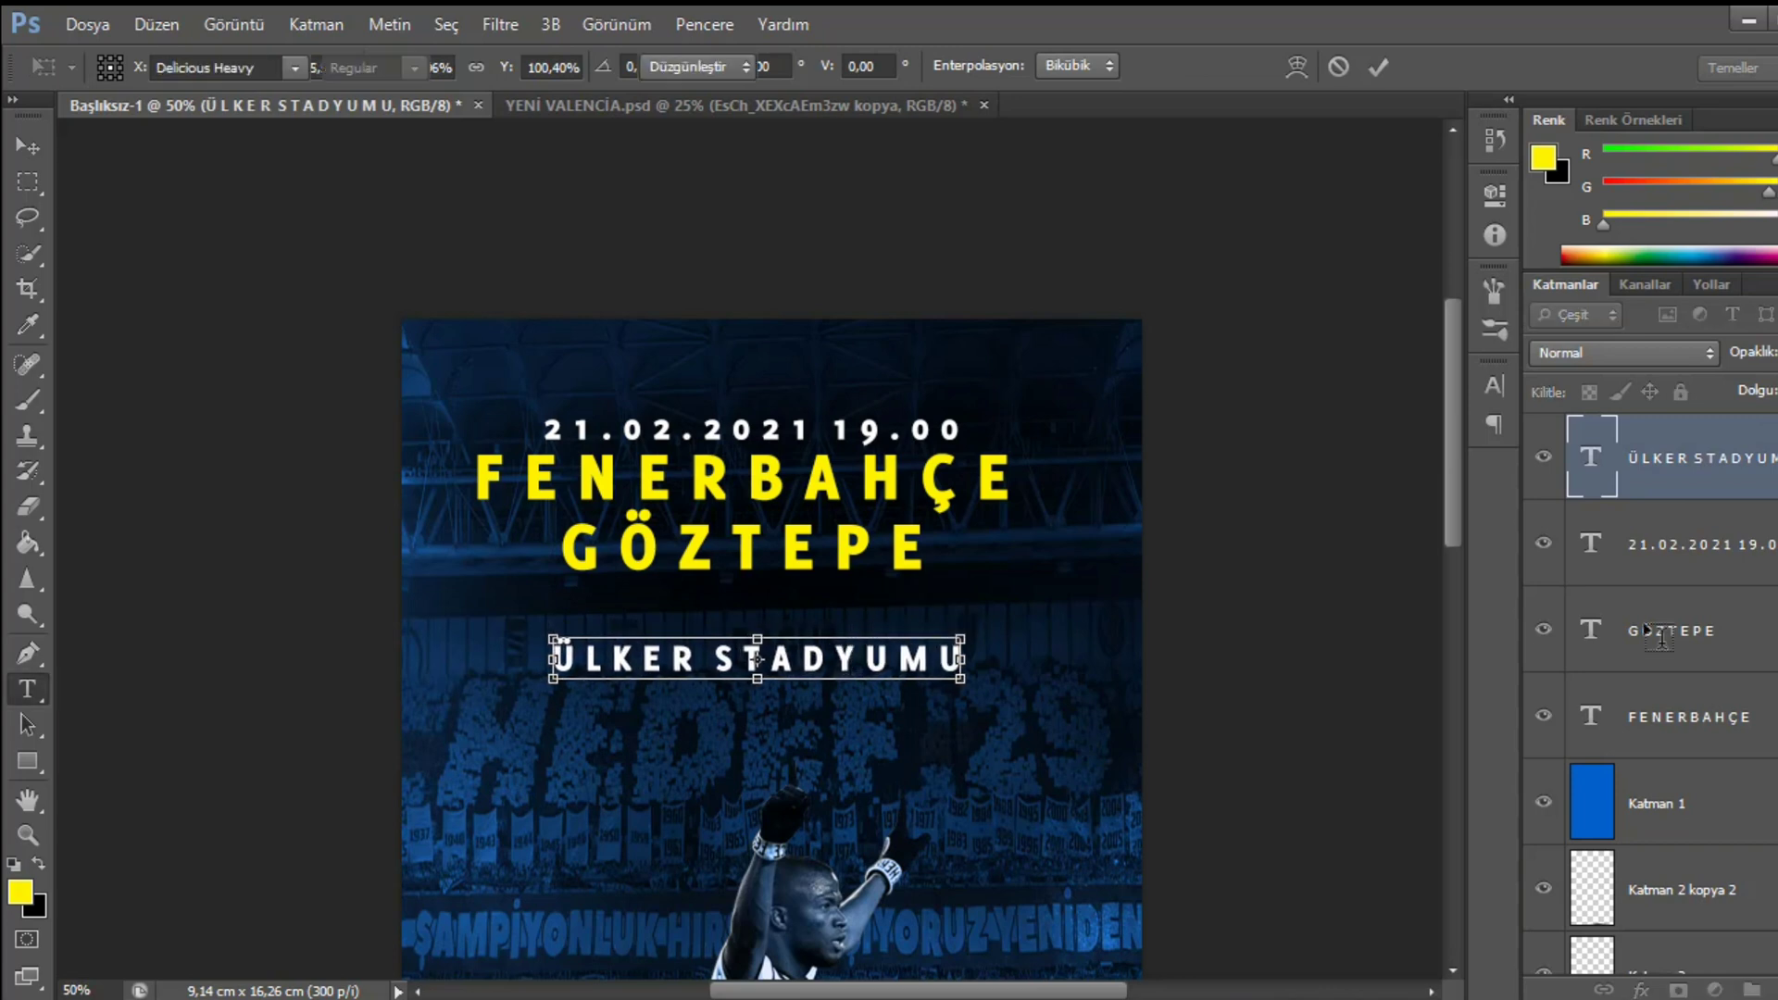
left_click(1698, 550)
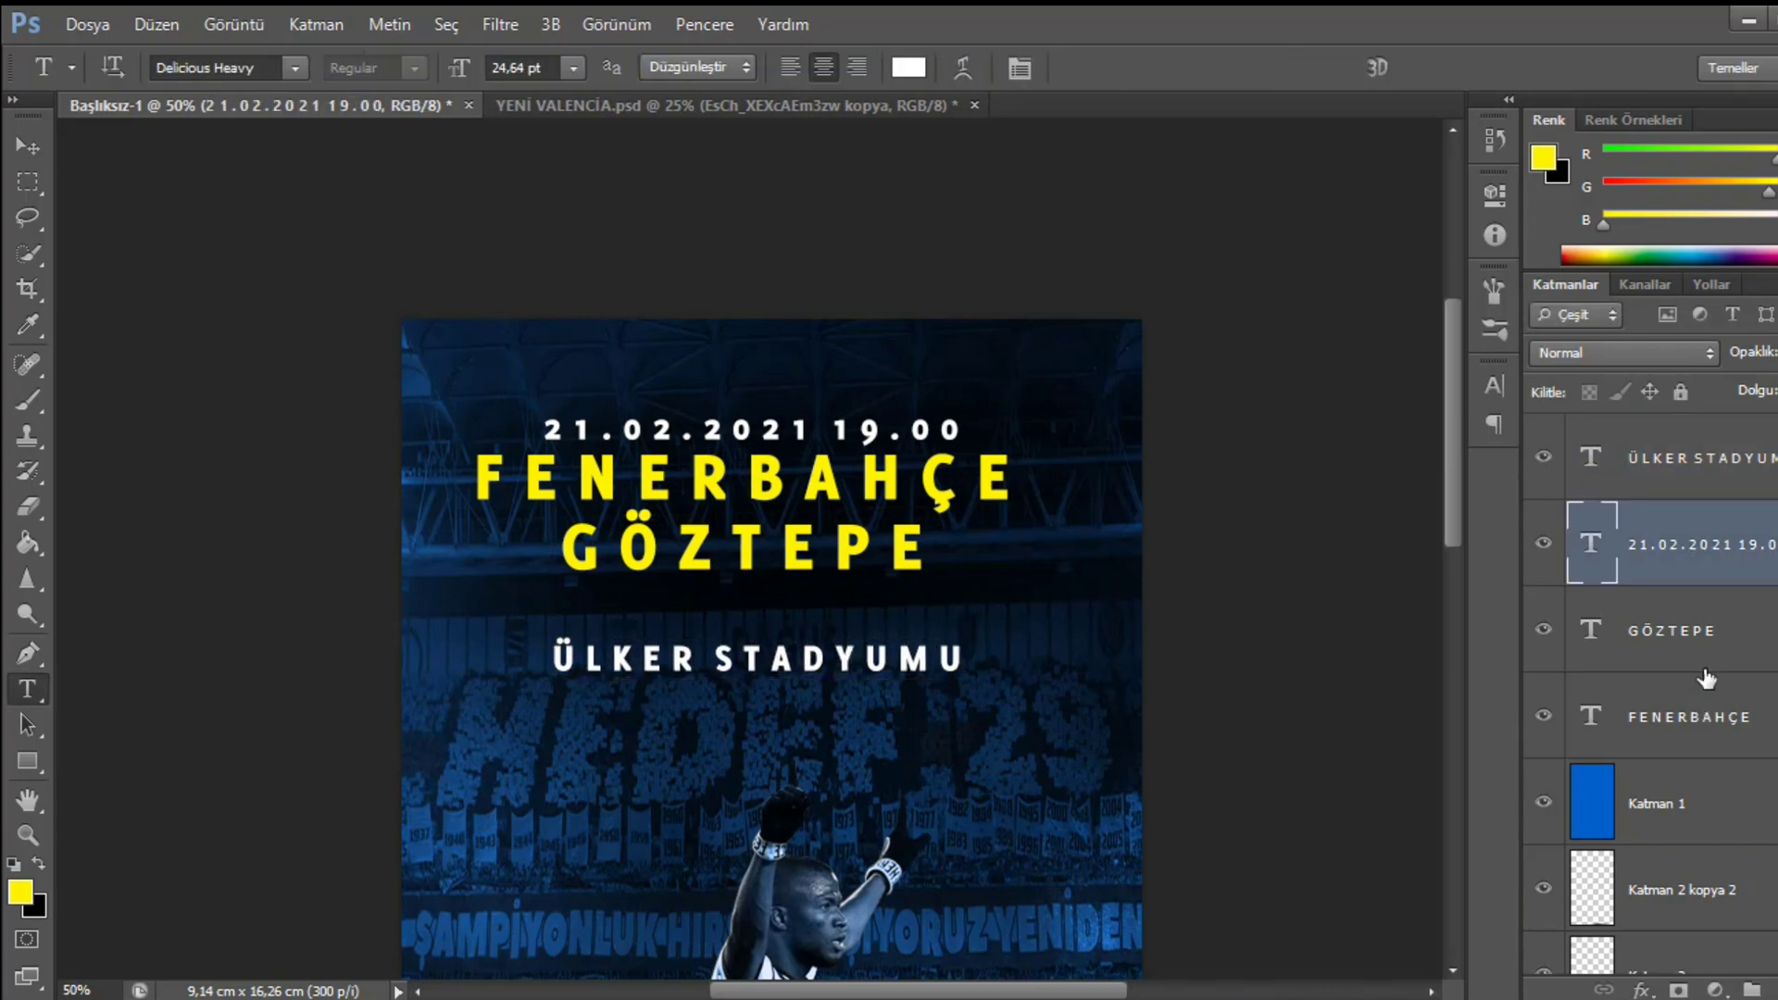
- Move the FENERBAHÇE and GÖZTEPE text layers down together so they sit directly above ÜLKER STADYUMU
left_click(1705, 680)
left_click(1697, 666, "shift")
key("ctrl+t")
left_click_drag(845, 516, 845, 571)
key("Return")
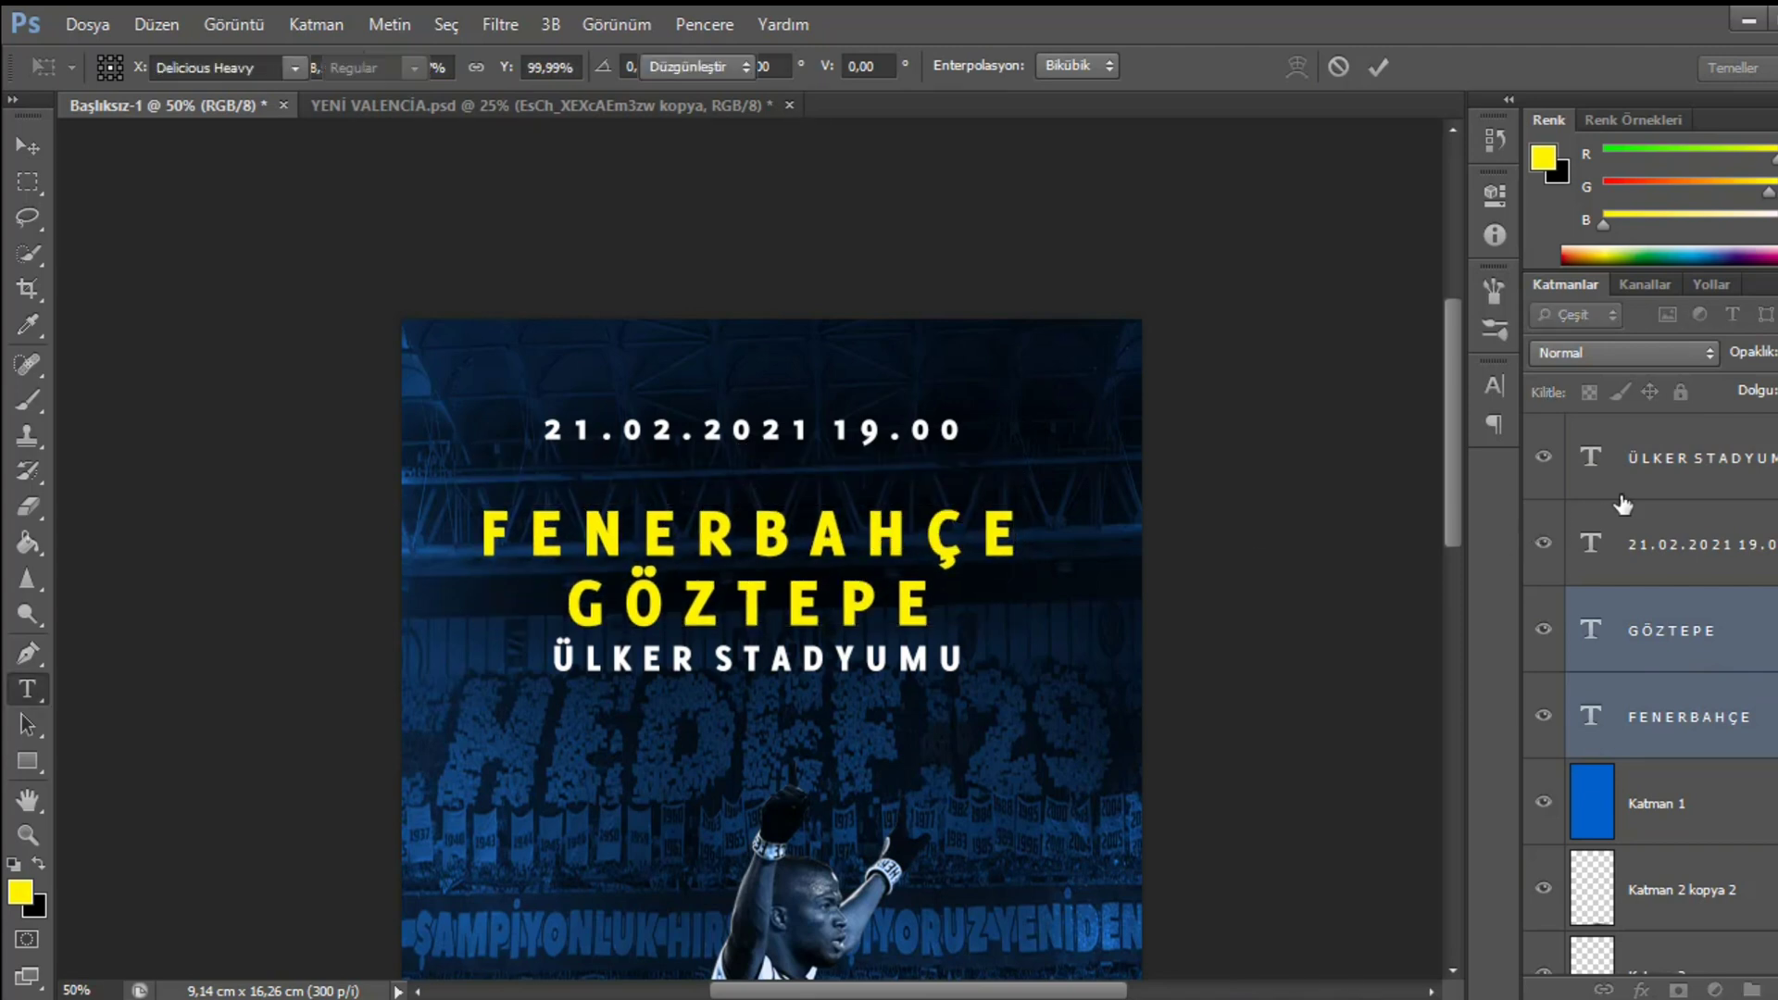
- Move the date and time text down so it sits just above FENERBAHÇE
left_click(1645, 559)
key("ctrl+t")
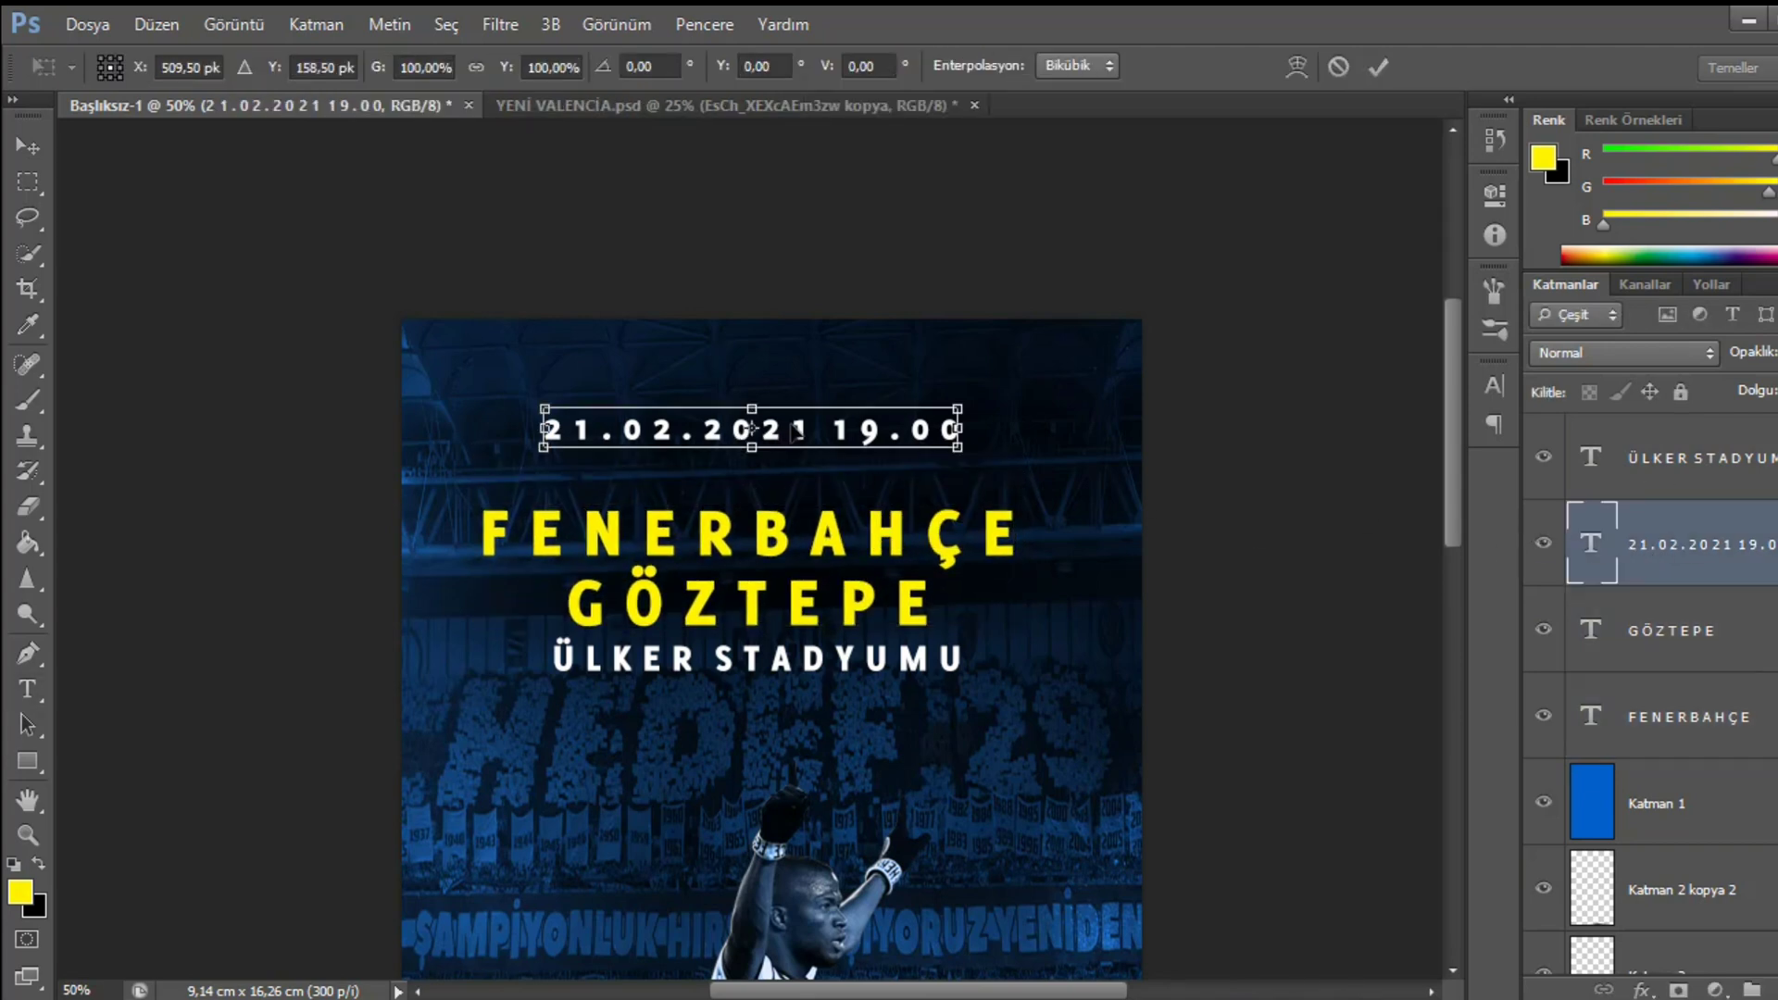
left_click_drag(800, 431, 804, 480)
key("Return")
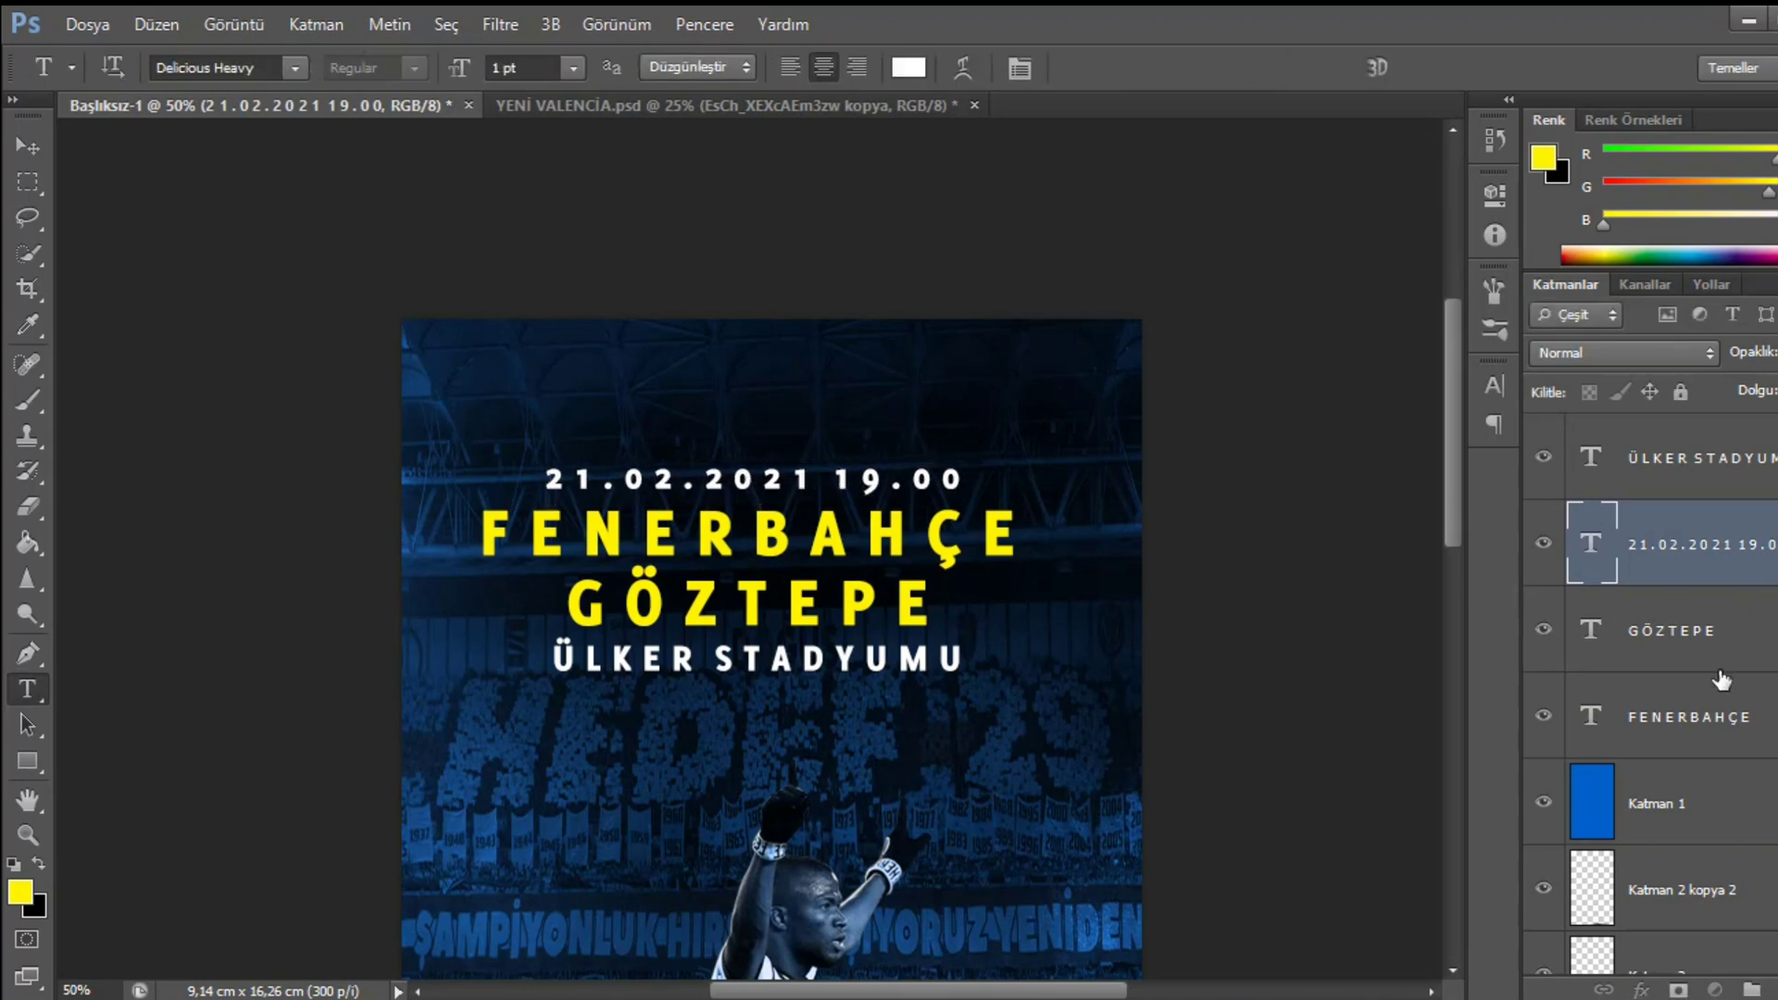
- Centre all four text layers horizontally on the full canvas, and clear the canvas selection
left_click(1722, 653, "ctrl")
left_click(1711, 708, "ctrl")
left_click(1693, 468, "ctrl")
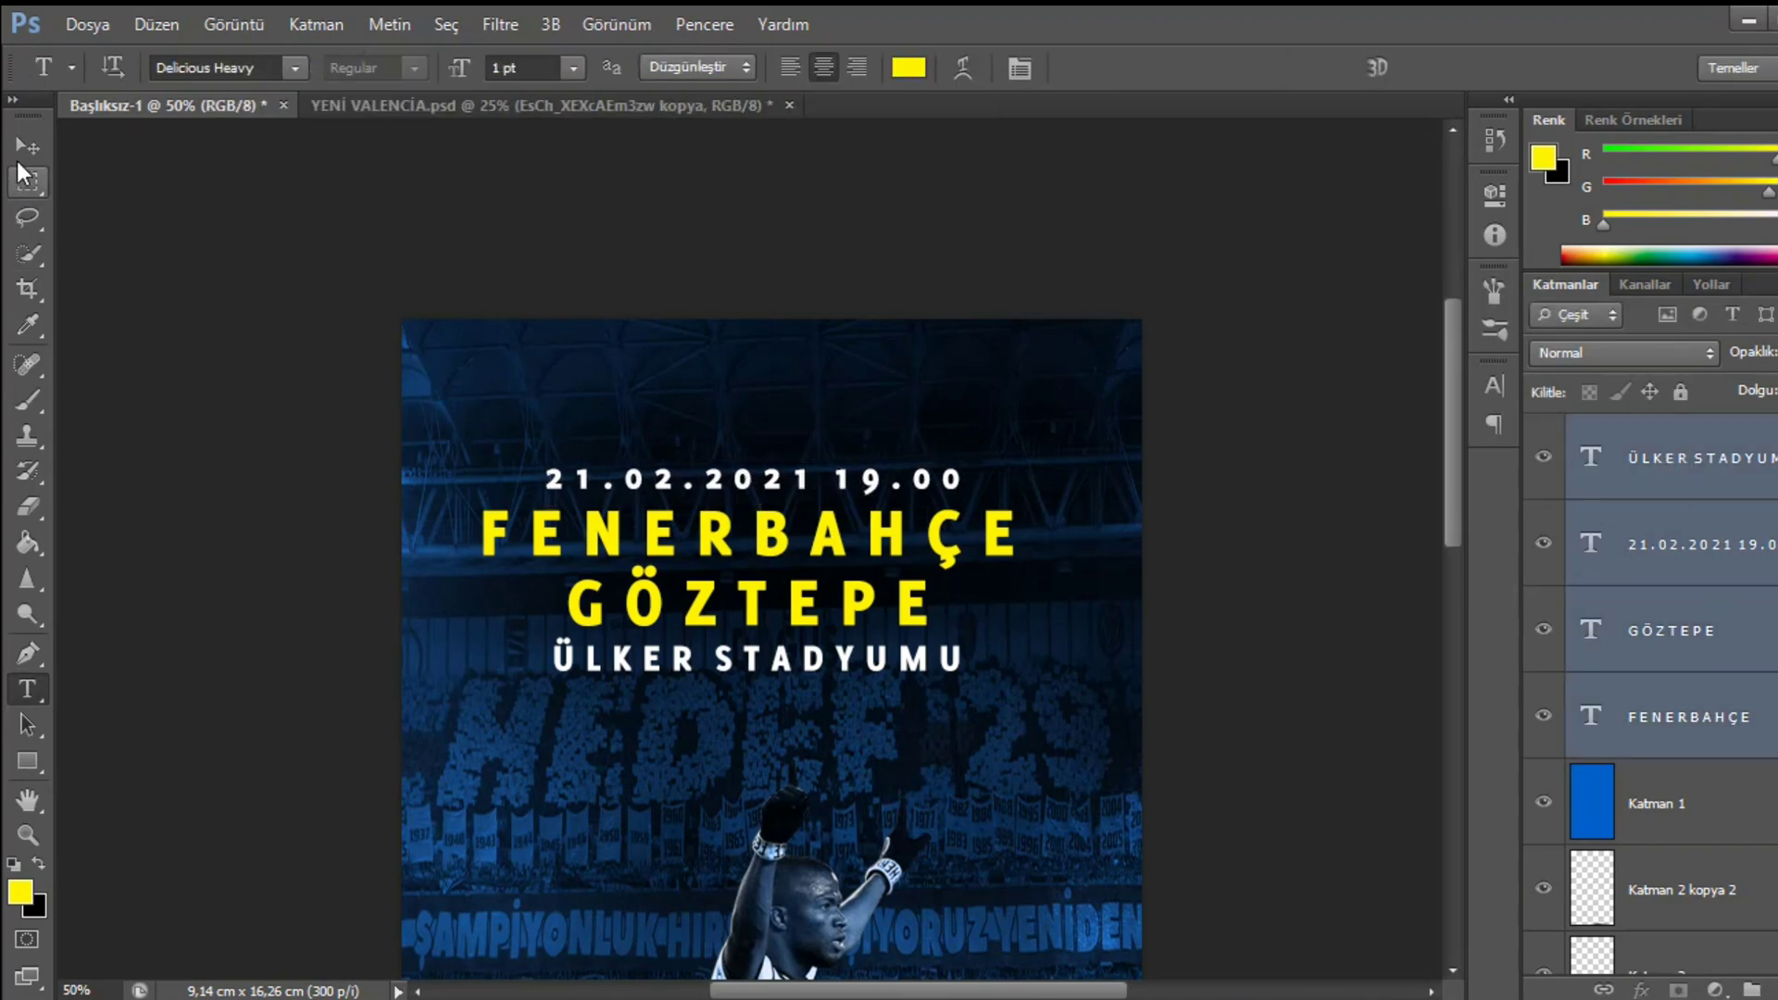
left_click(19, 159)
key("ctrl+a")
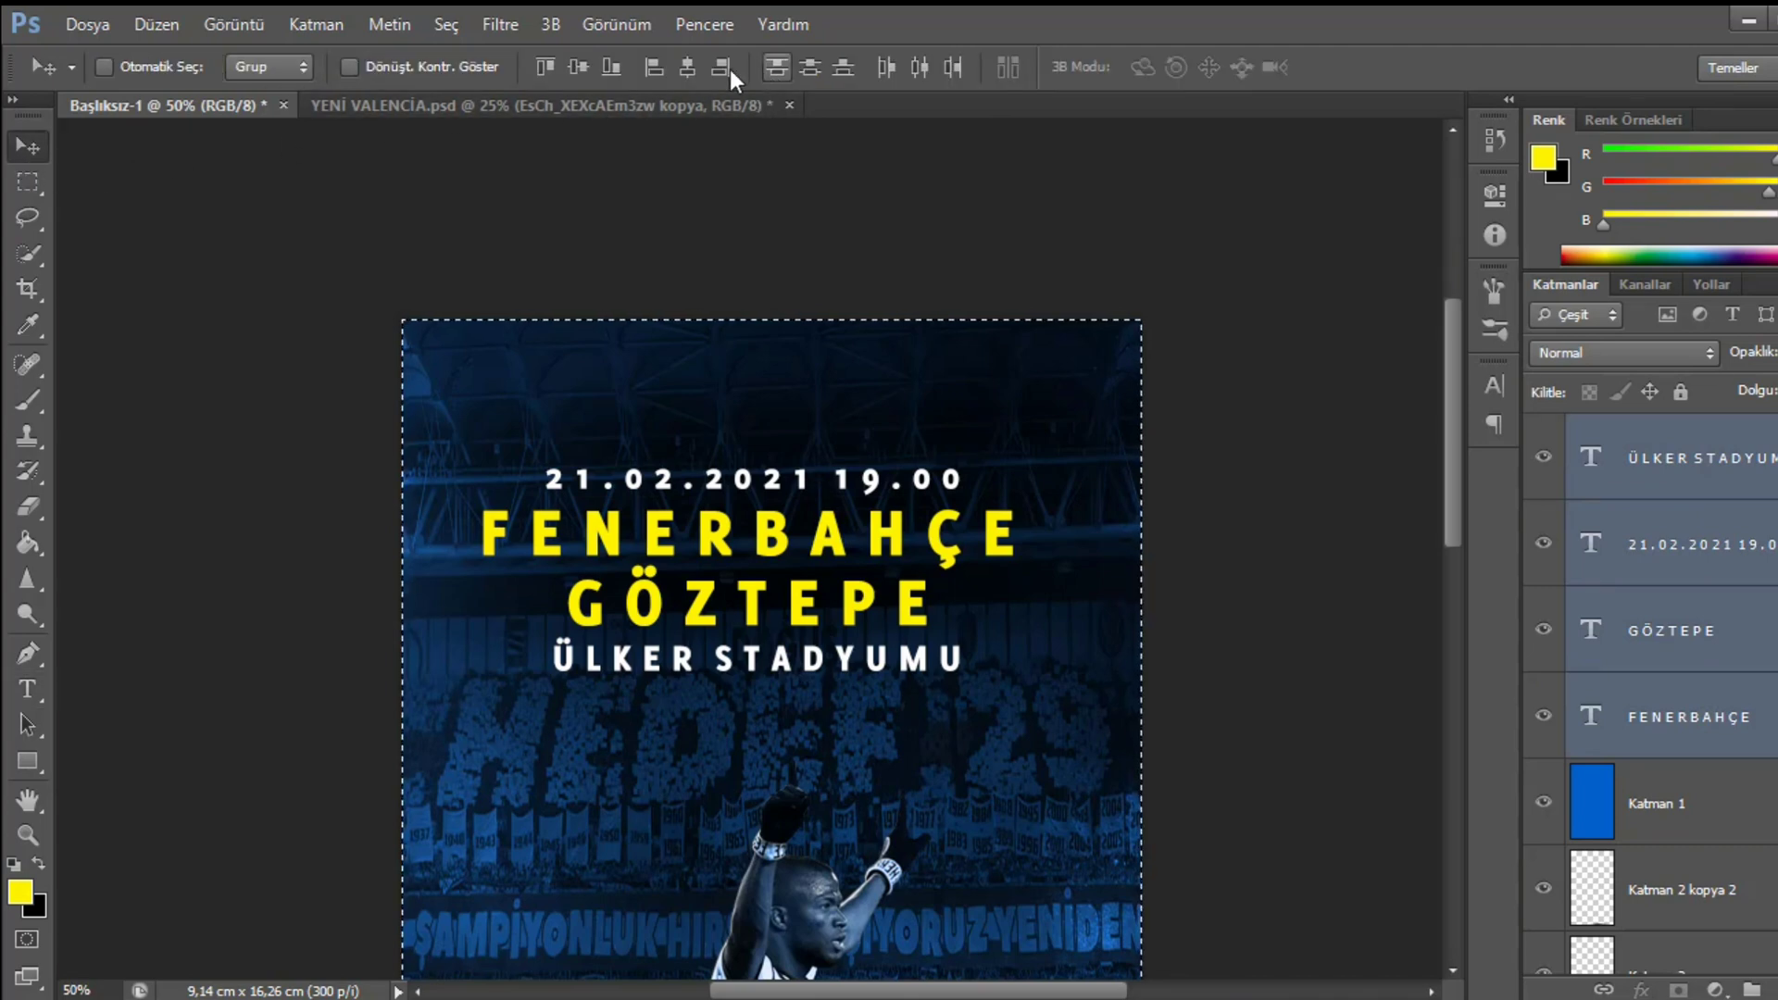
left_click(682, 68)
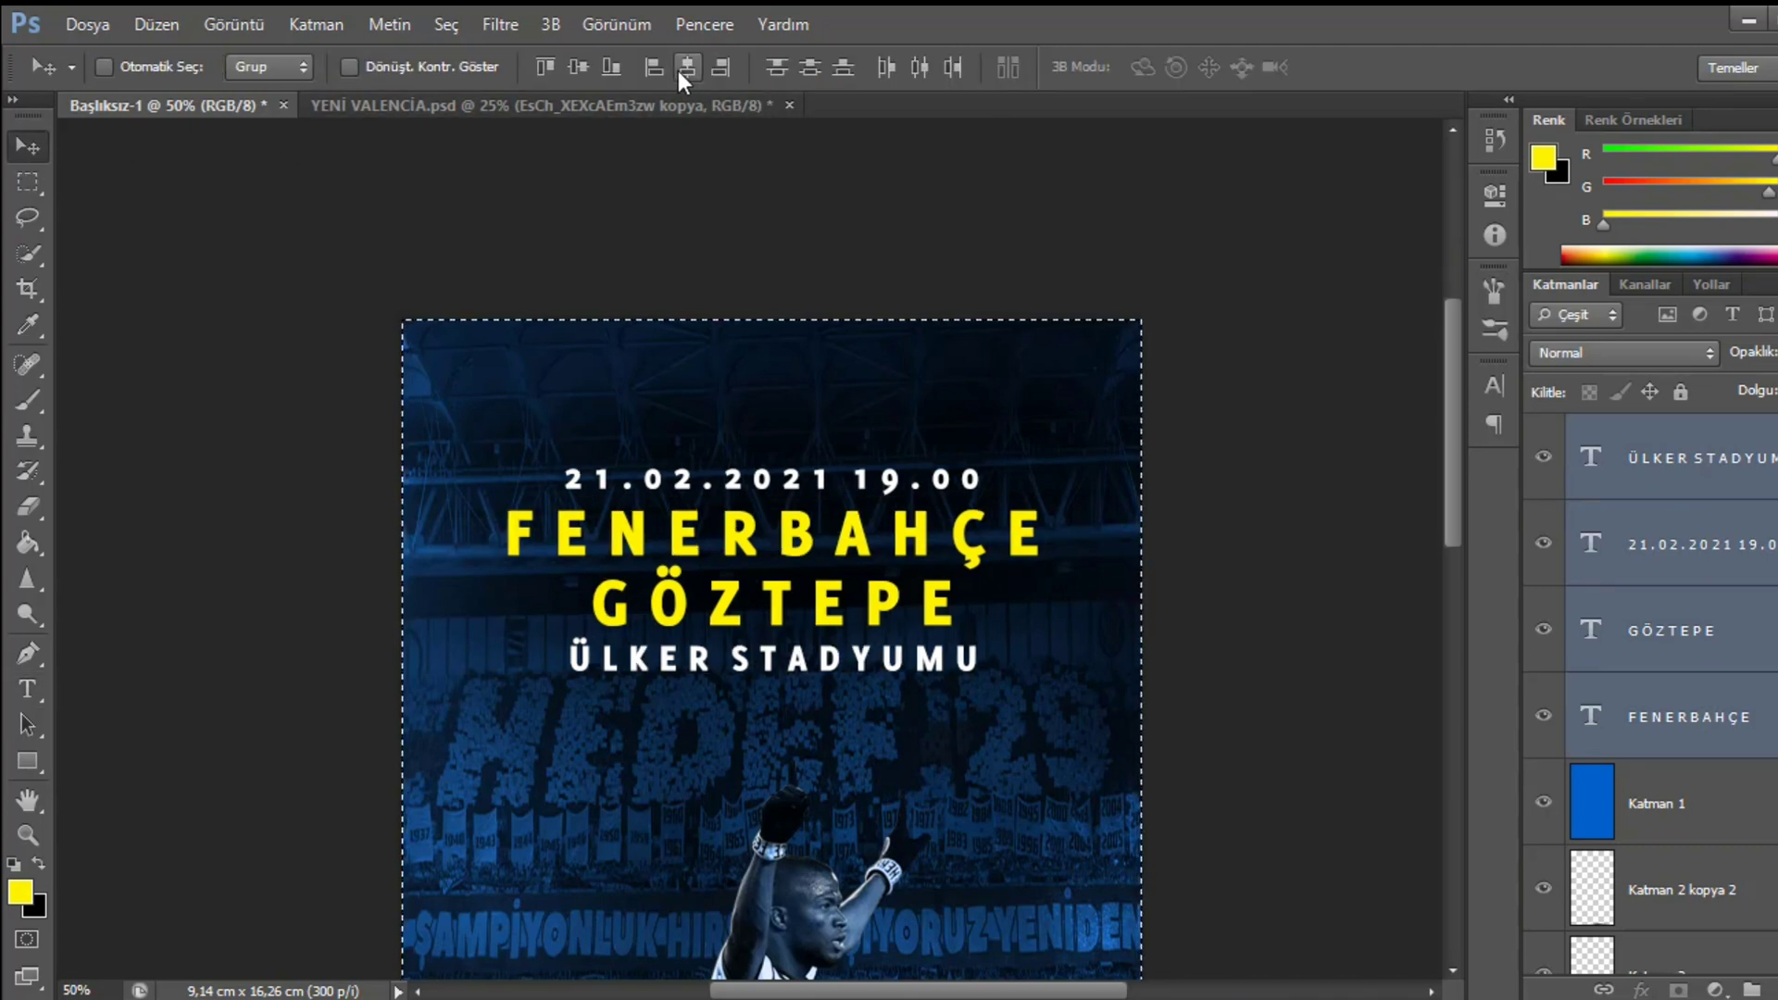
left_click(23, 184)
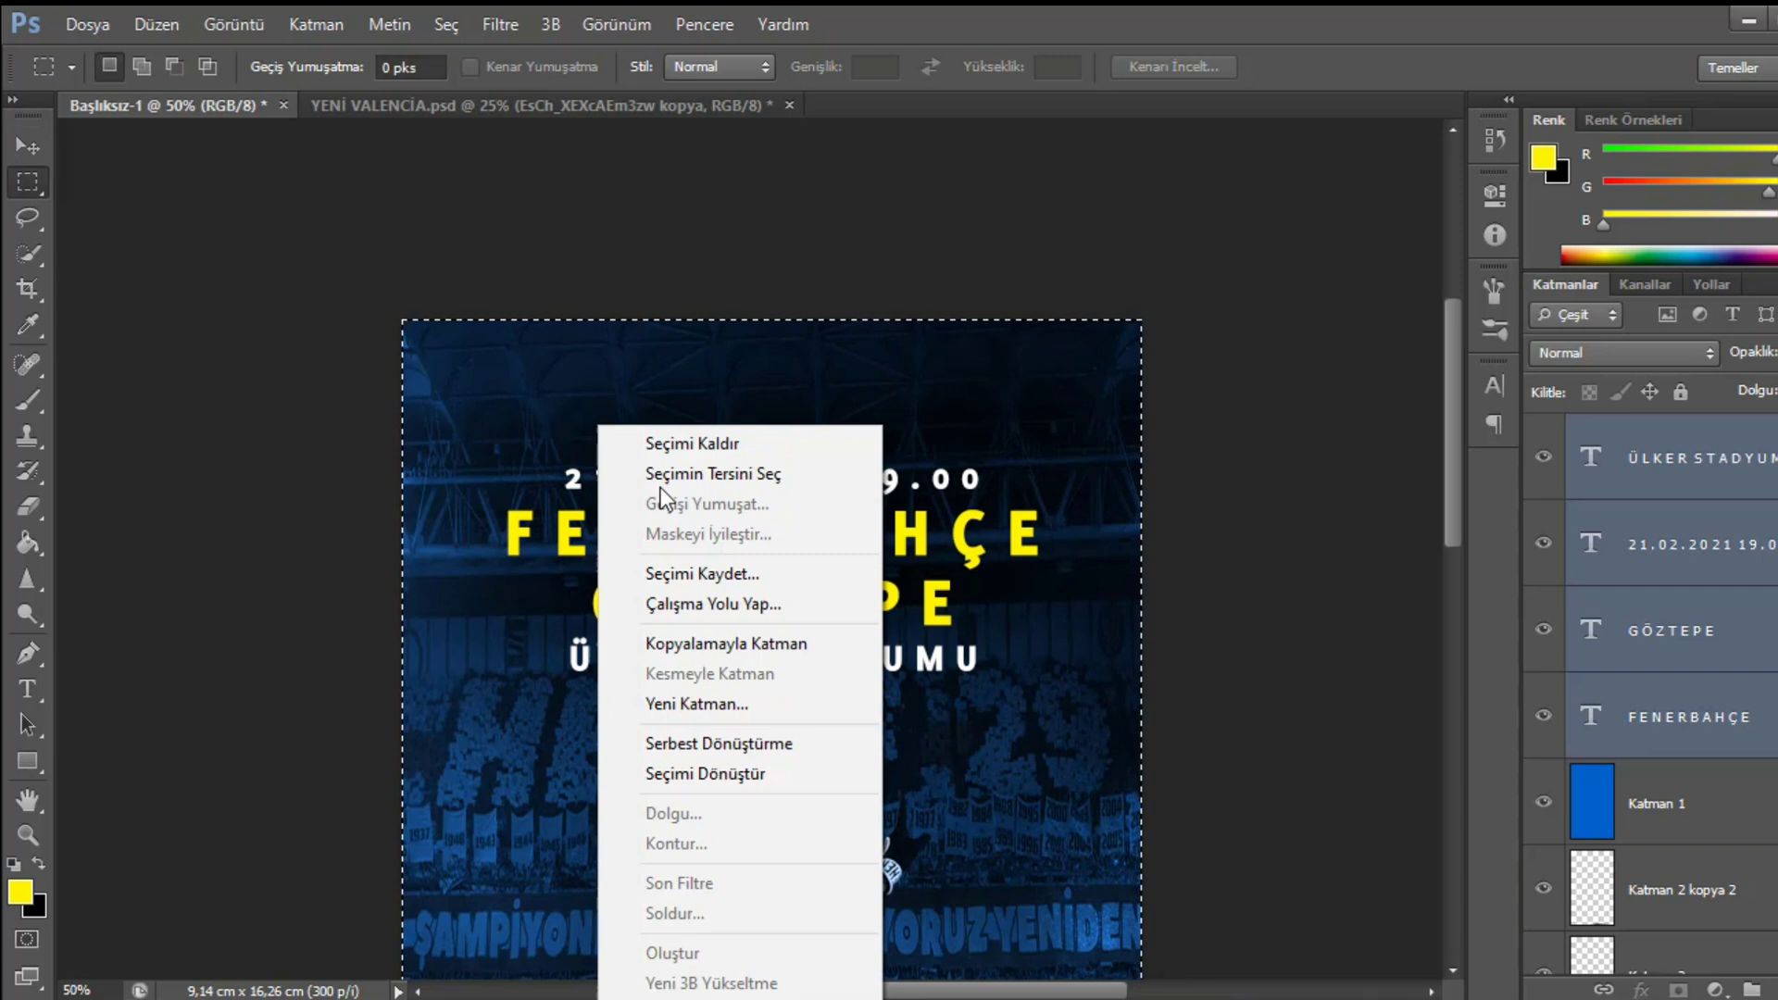
left_click(695, 444)
scroll(1019, 570, "down", 3)
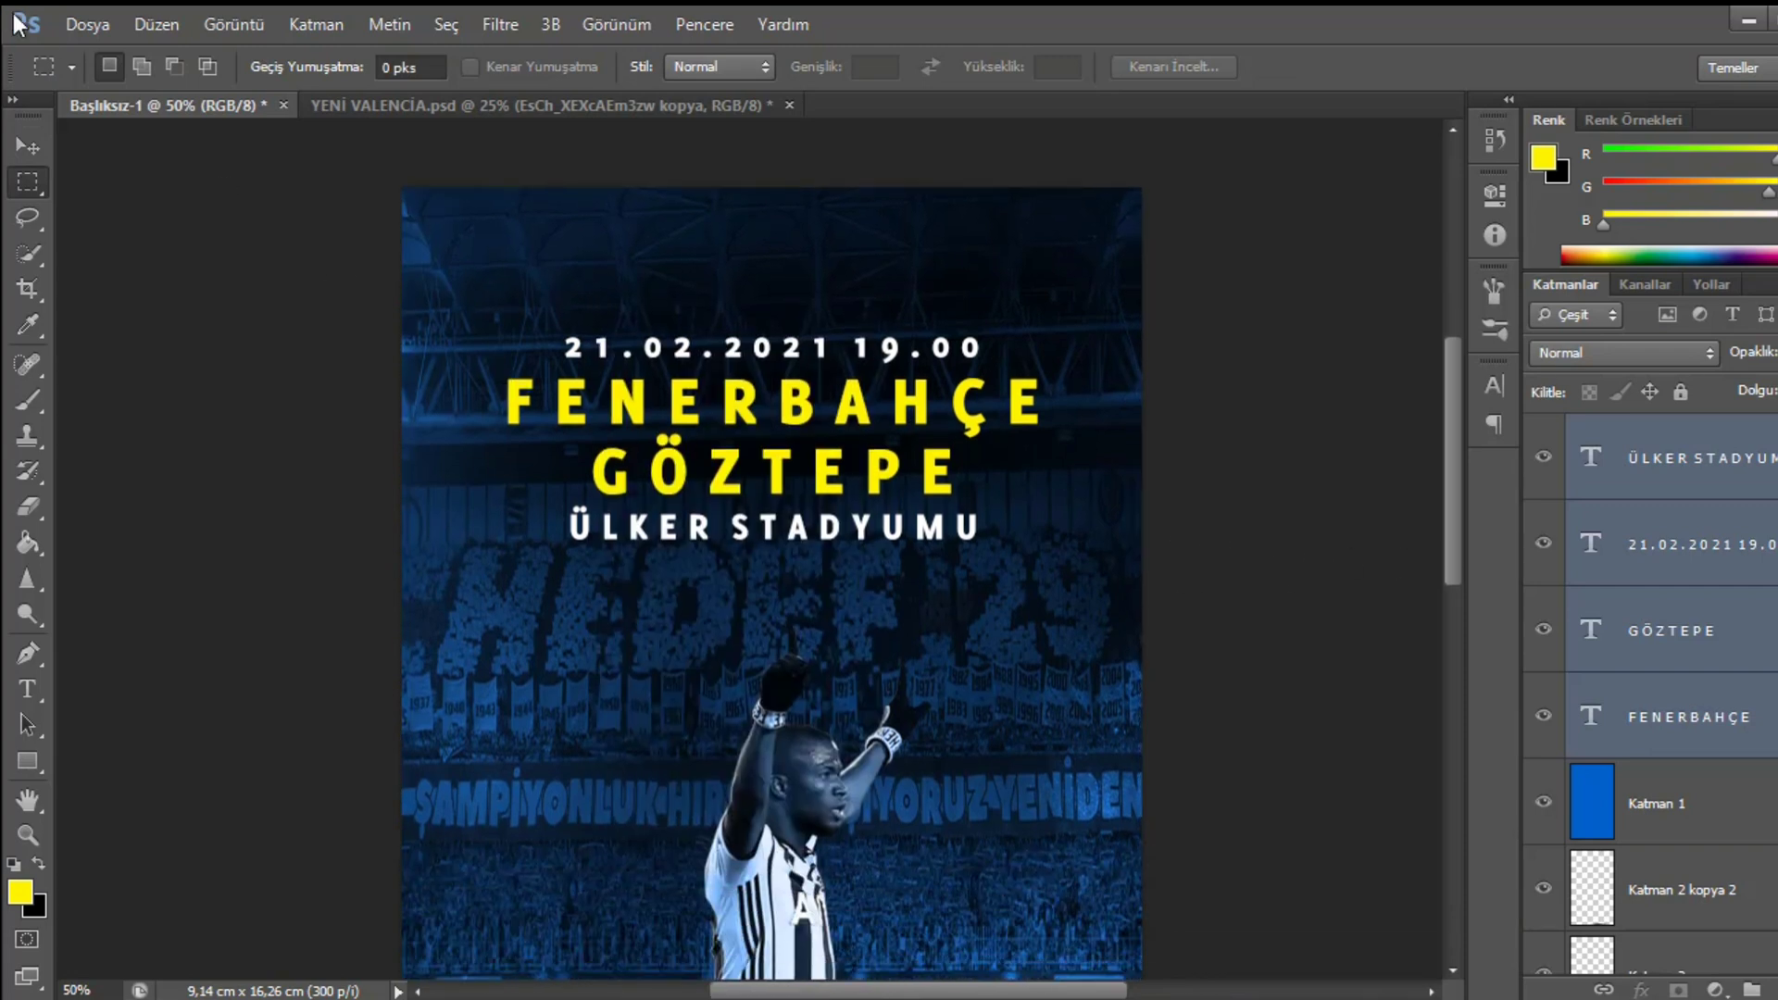
- Place the Goztepe crest image from the Resimler folder into the poster
left_click(87, 24)
left_click(231, 469)
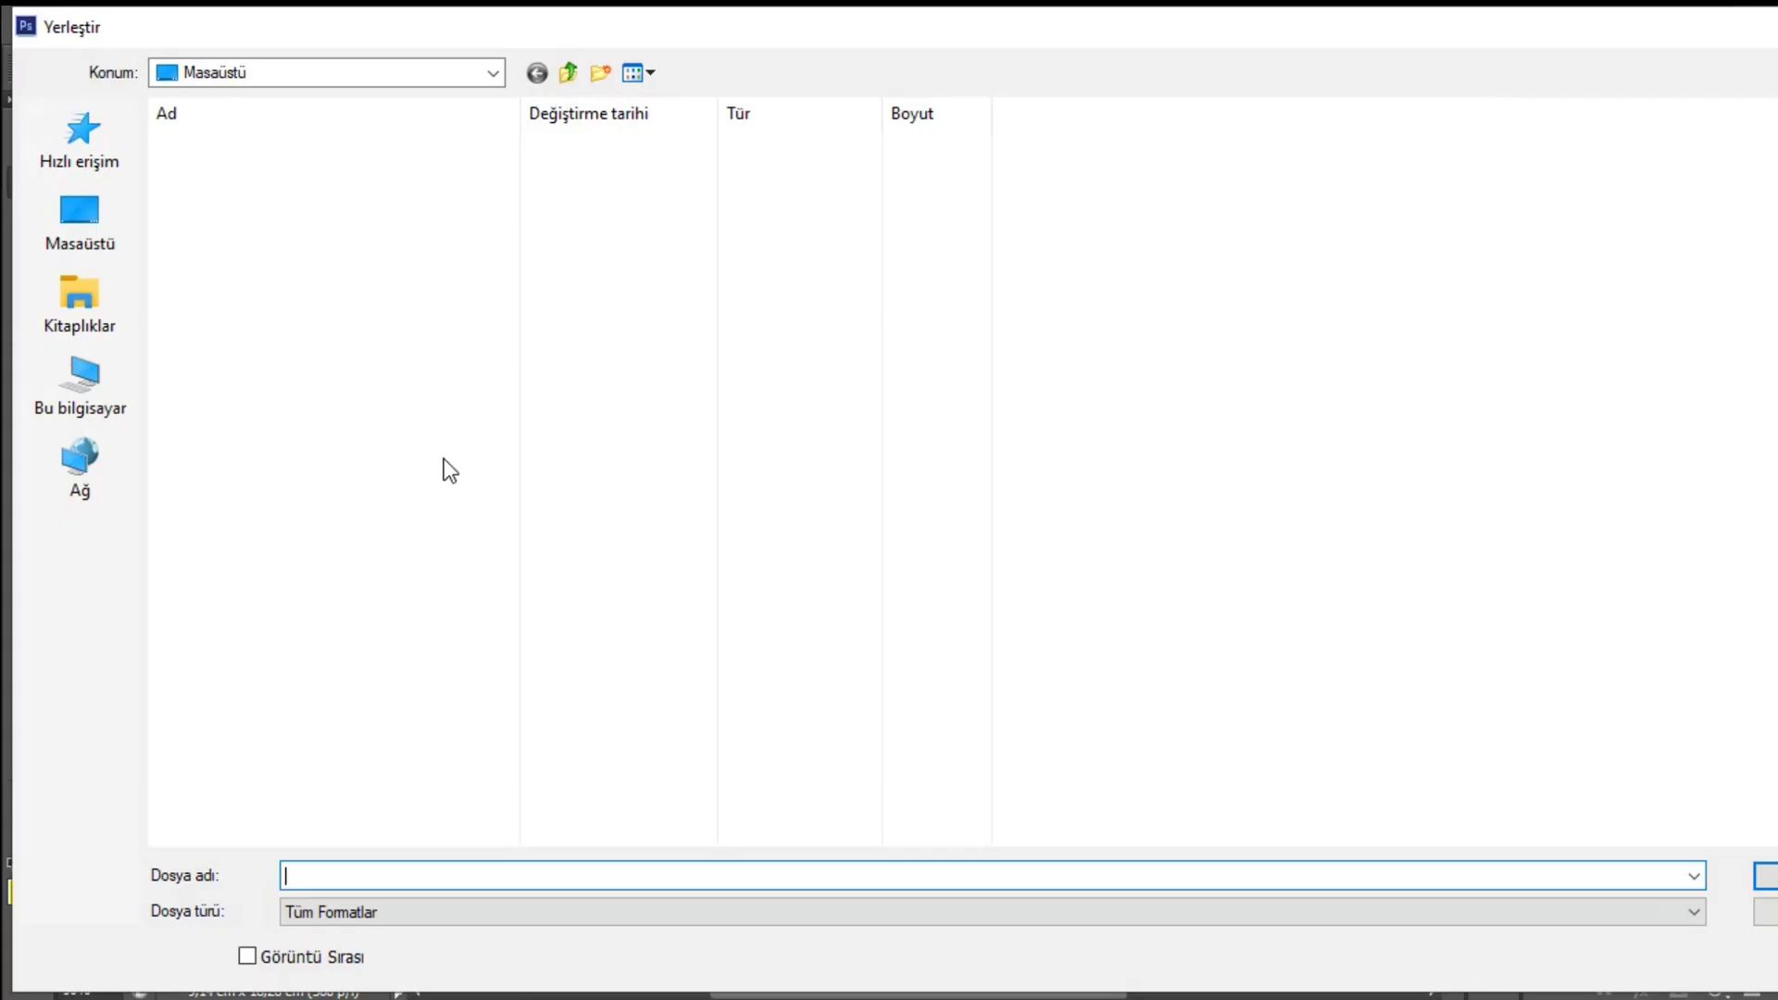
left_click(80, 384)
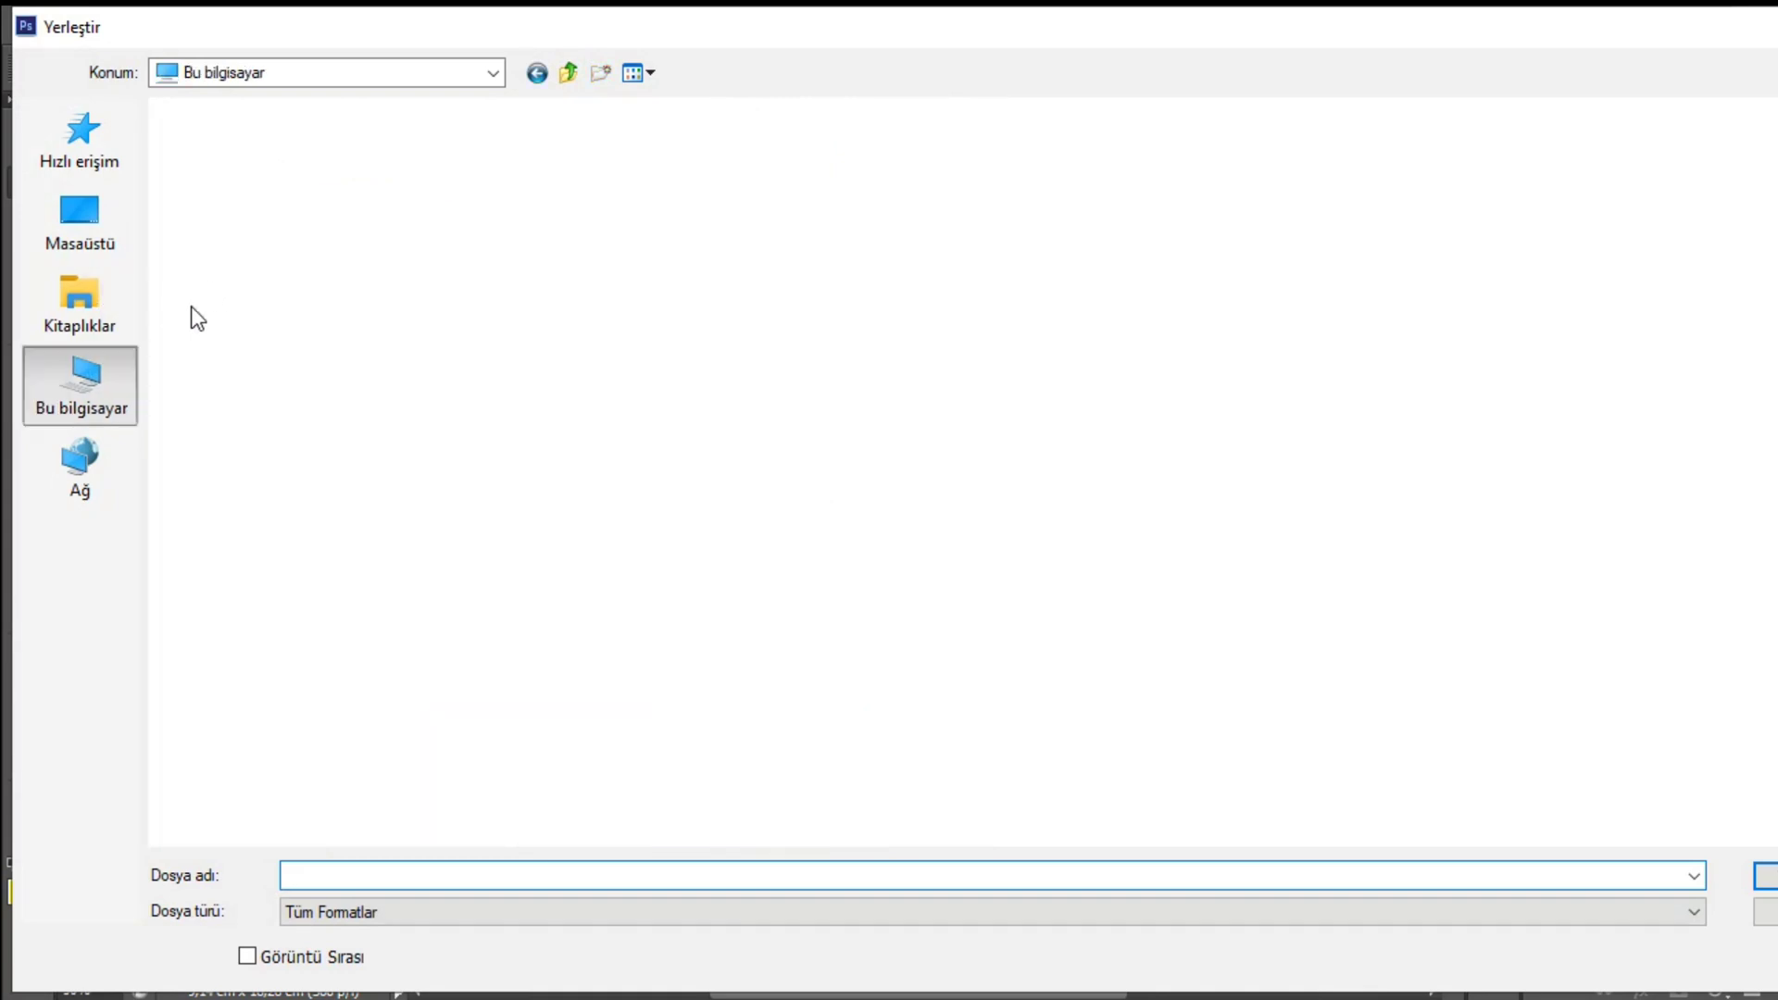
double_click(282, 260)
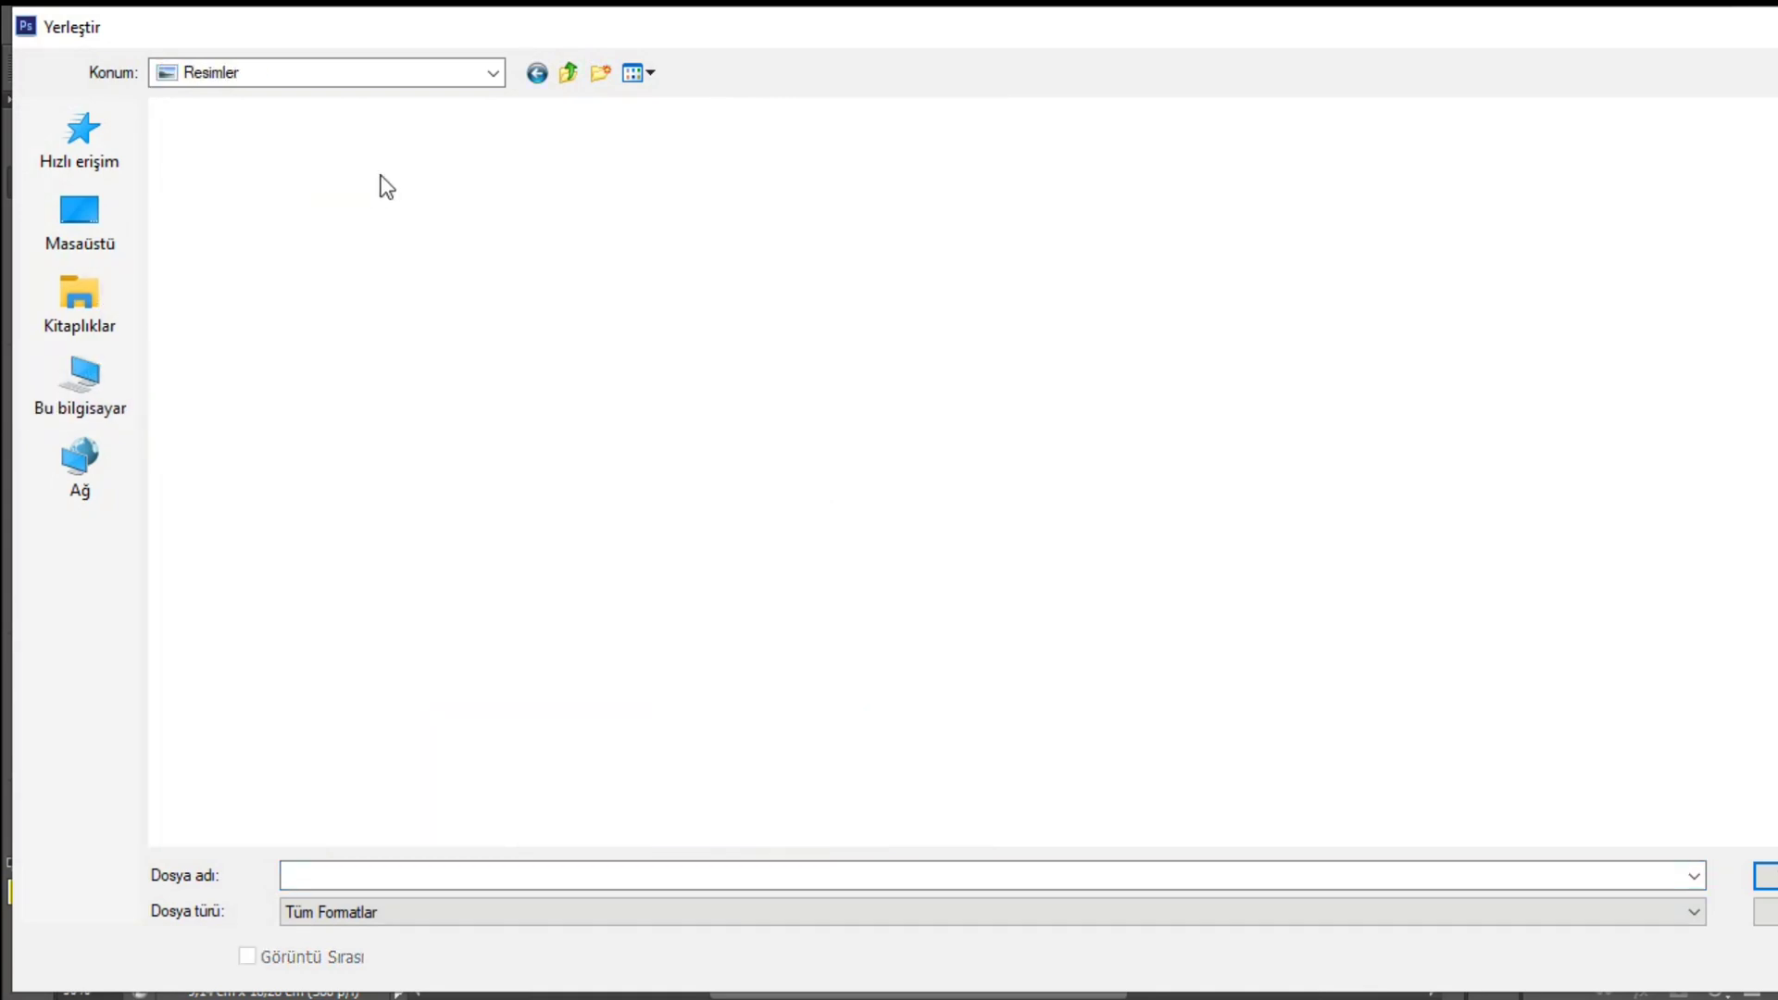
scroll(457, 436, "down", 15)
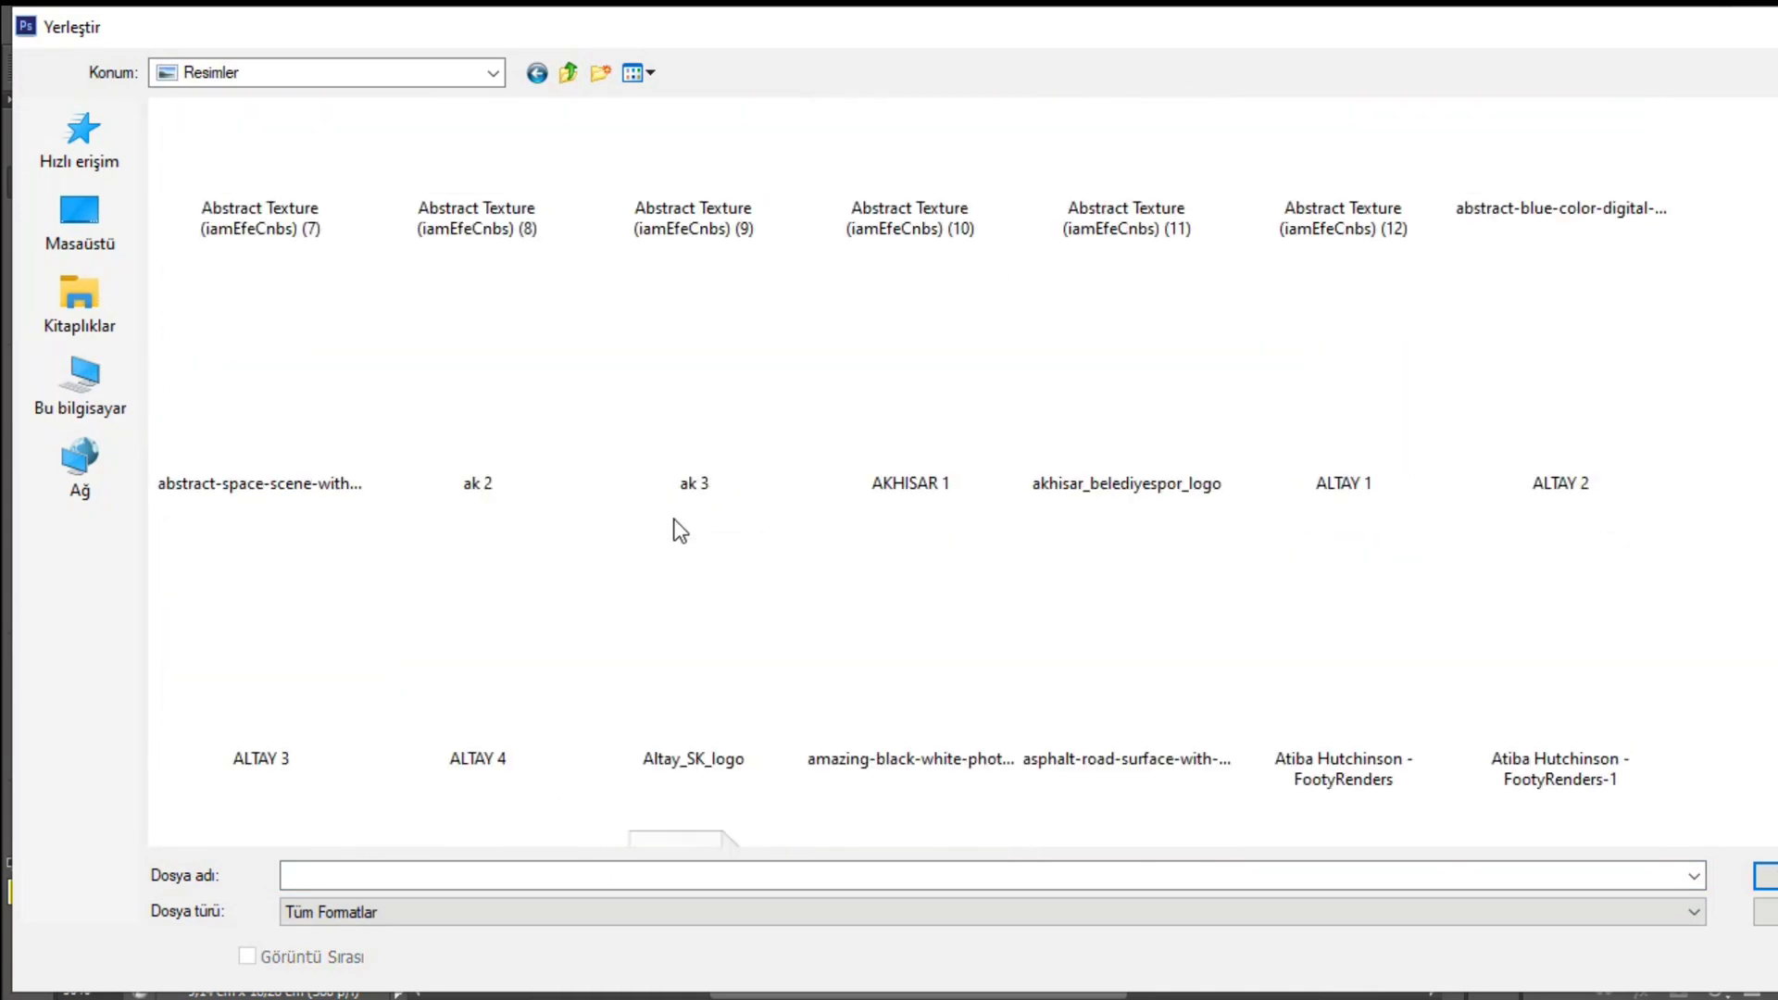
scroll(815, 505, "down", 20)
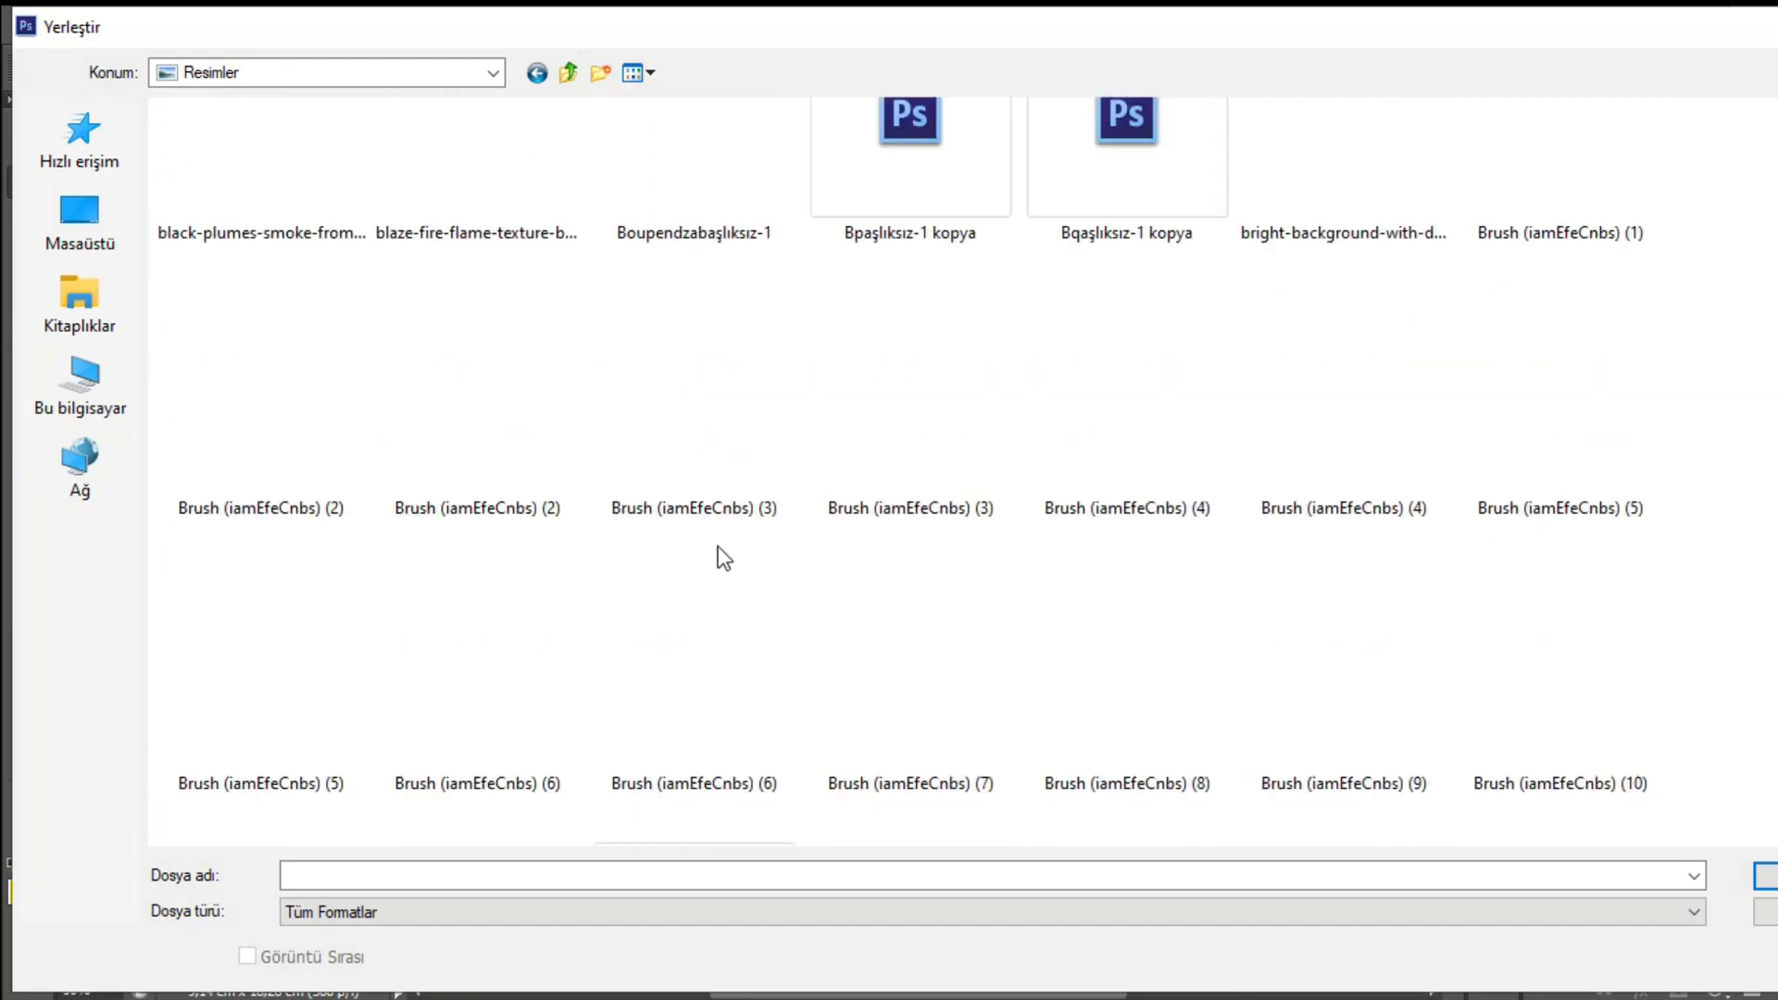
scroll(684, 581, "down", 20)
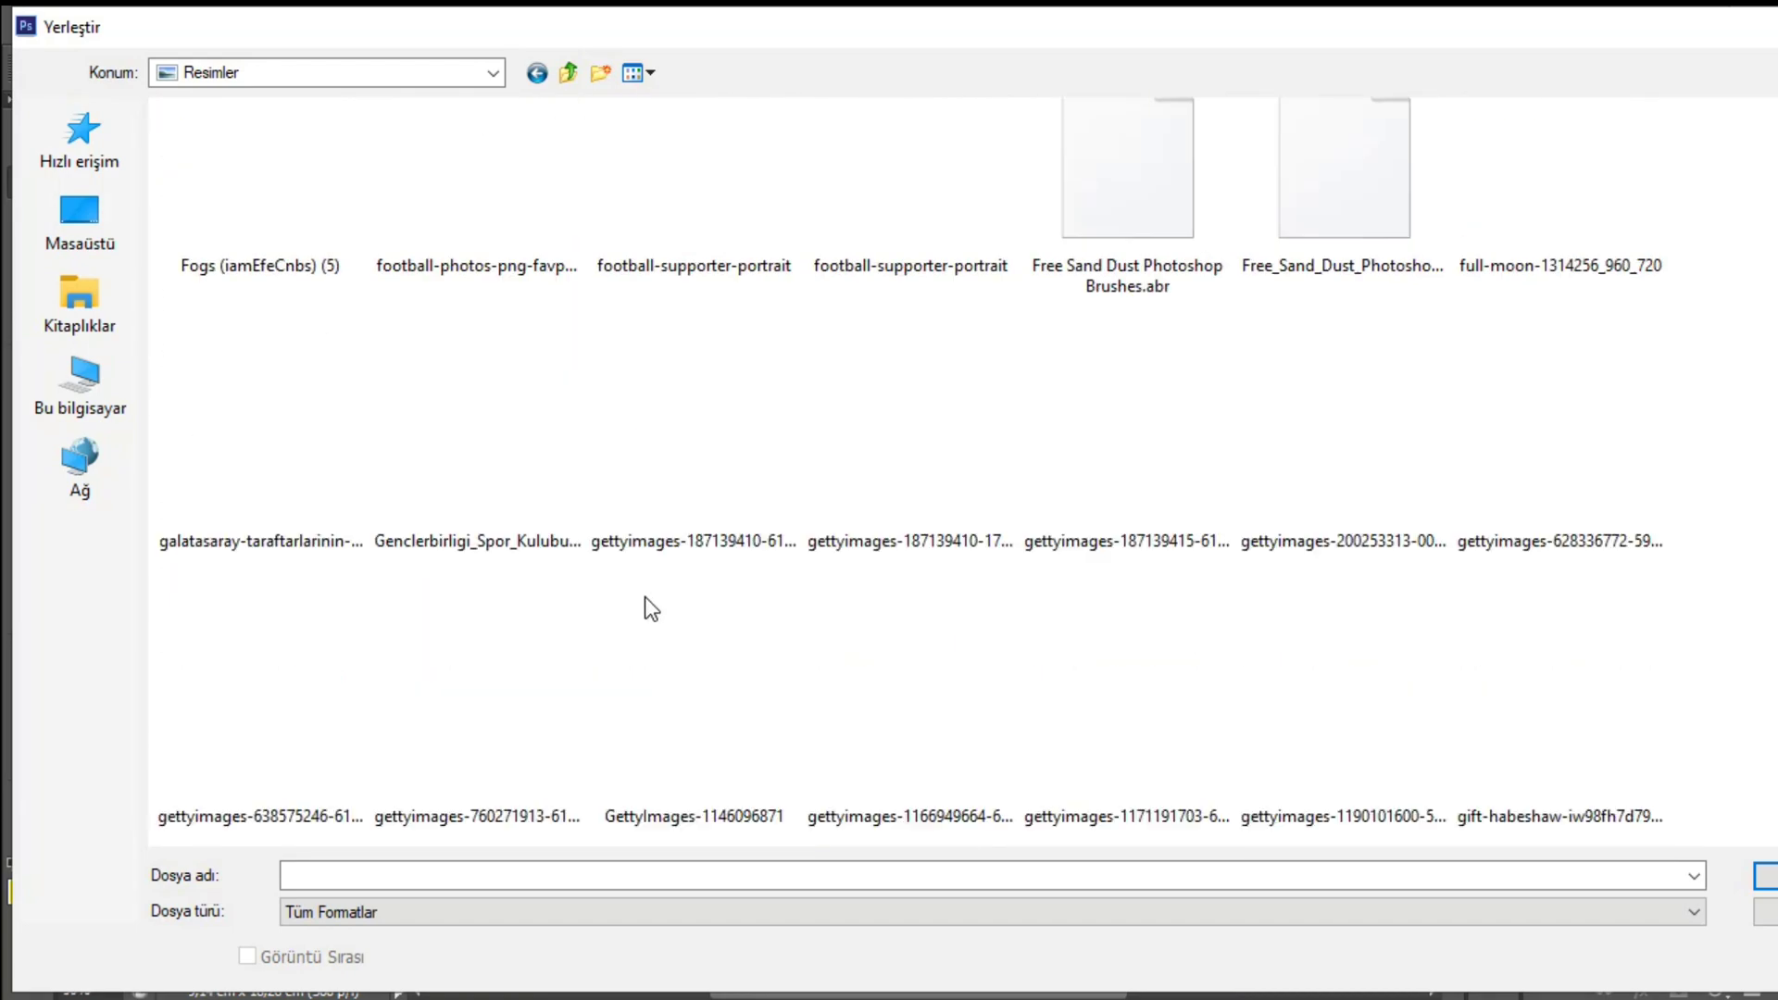
scroll(644, 596, "down", 3)
double_click(663, 574)
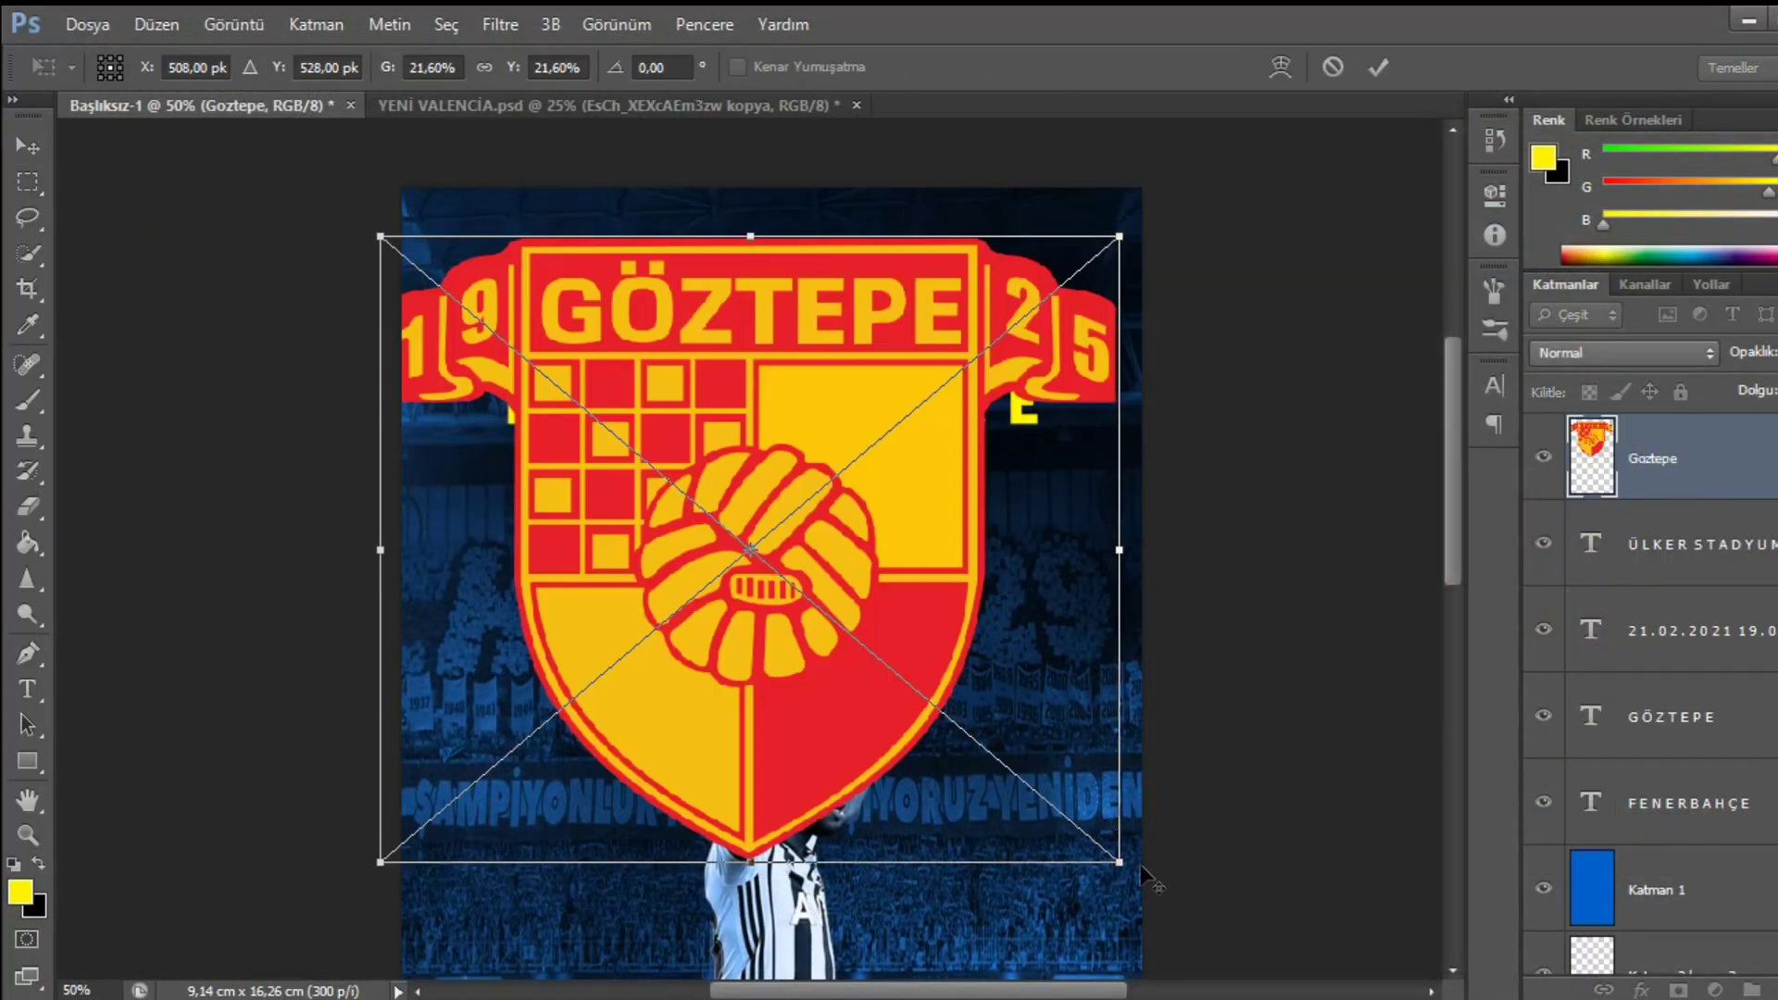
- Scale the placed Goztepe crest down proportionally to roughly half its size, over the team names, and commit the placement
left_click_drag(1132, 870, 1009, 663)
key("Return")
key("m")
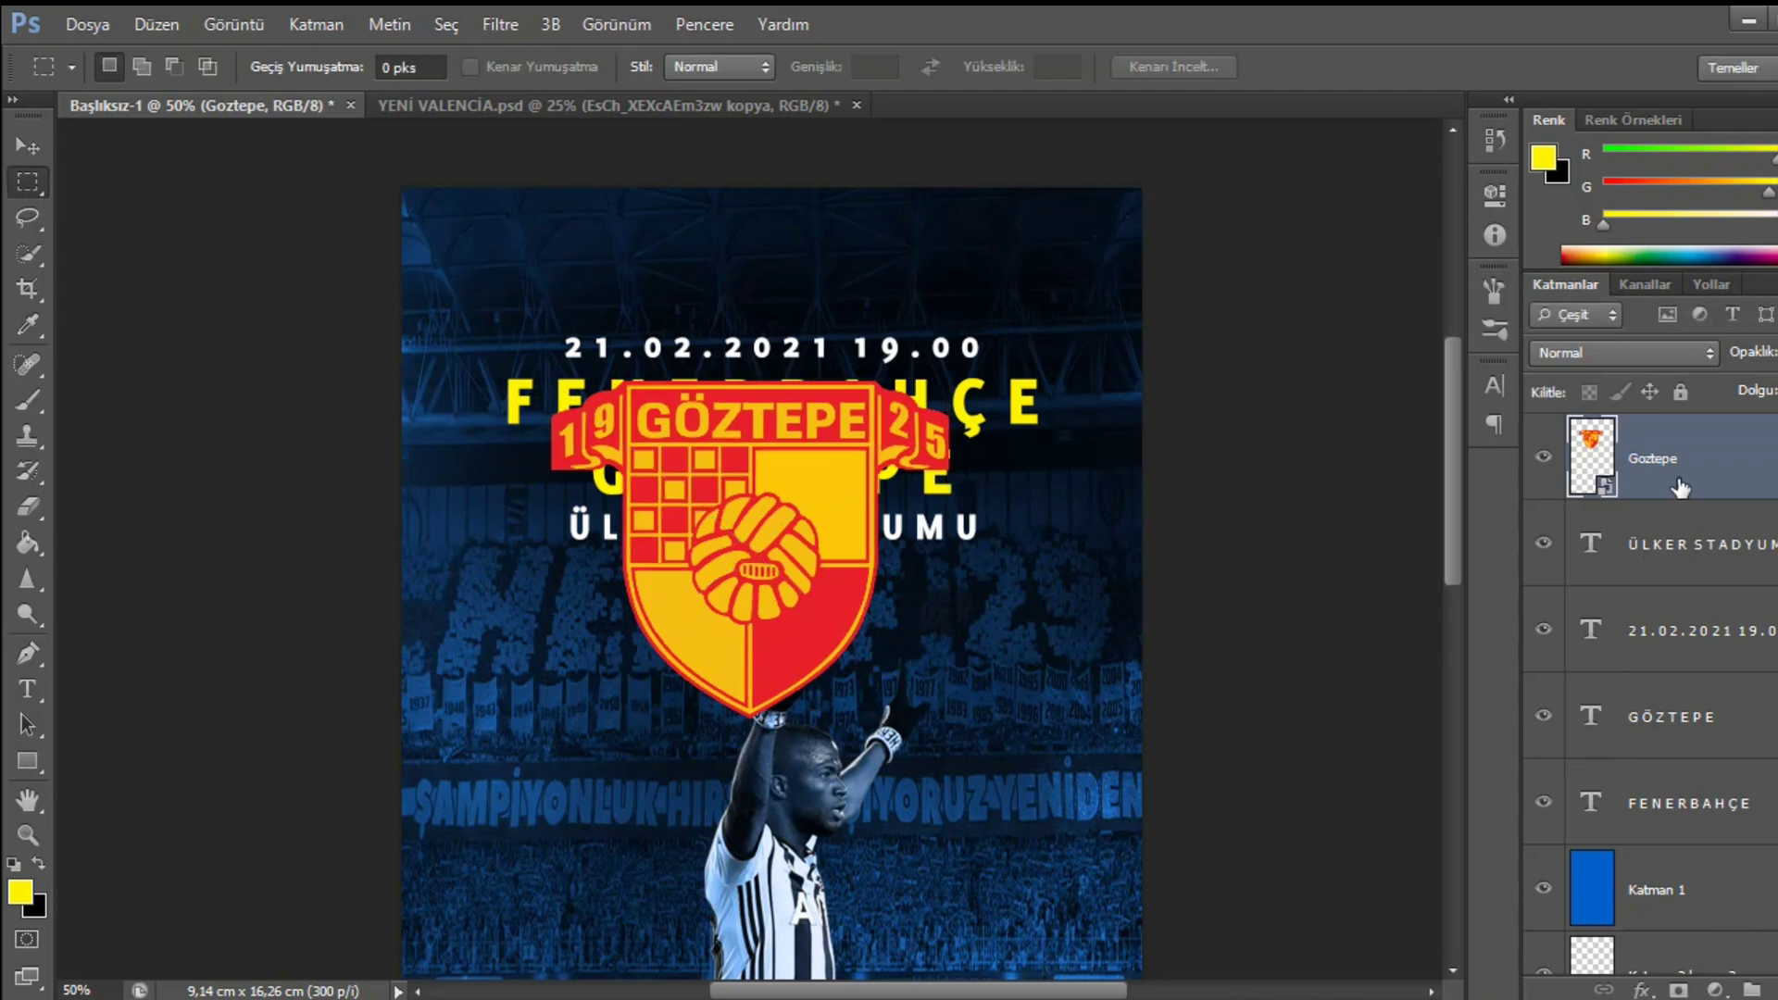
- Add a Gradient Overlay with an all-white gradient to the Goztepe layer, and hide the layer's effects
right_click(1690, 466)
left_click(1137, 134)
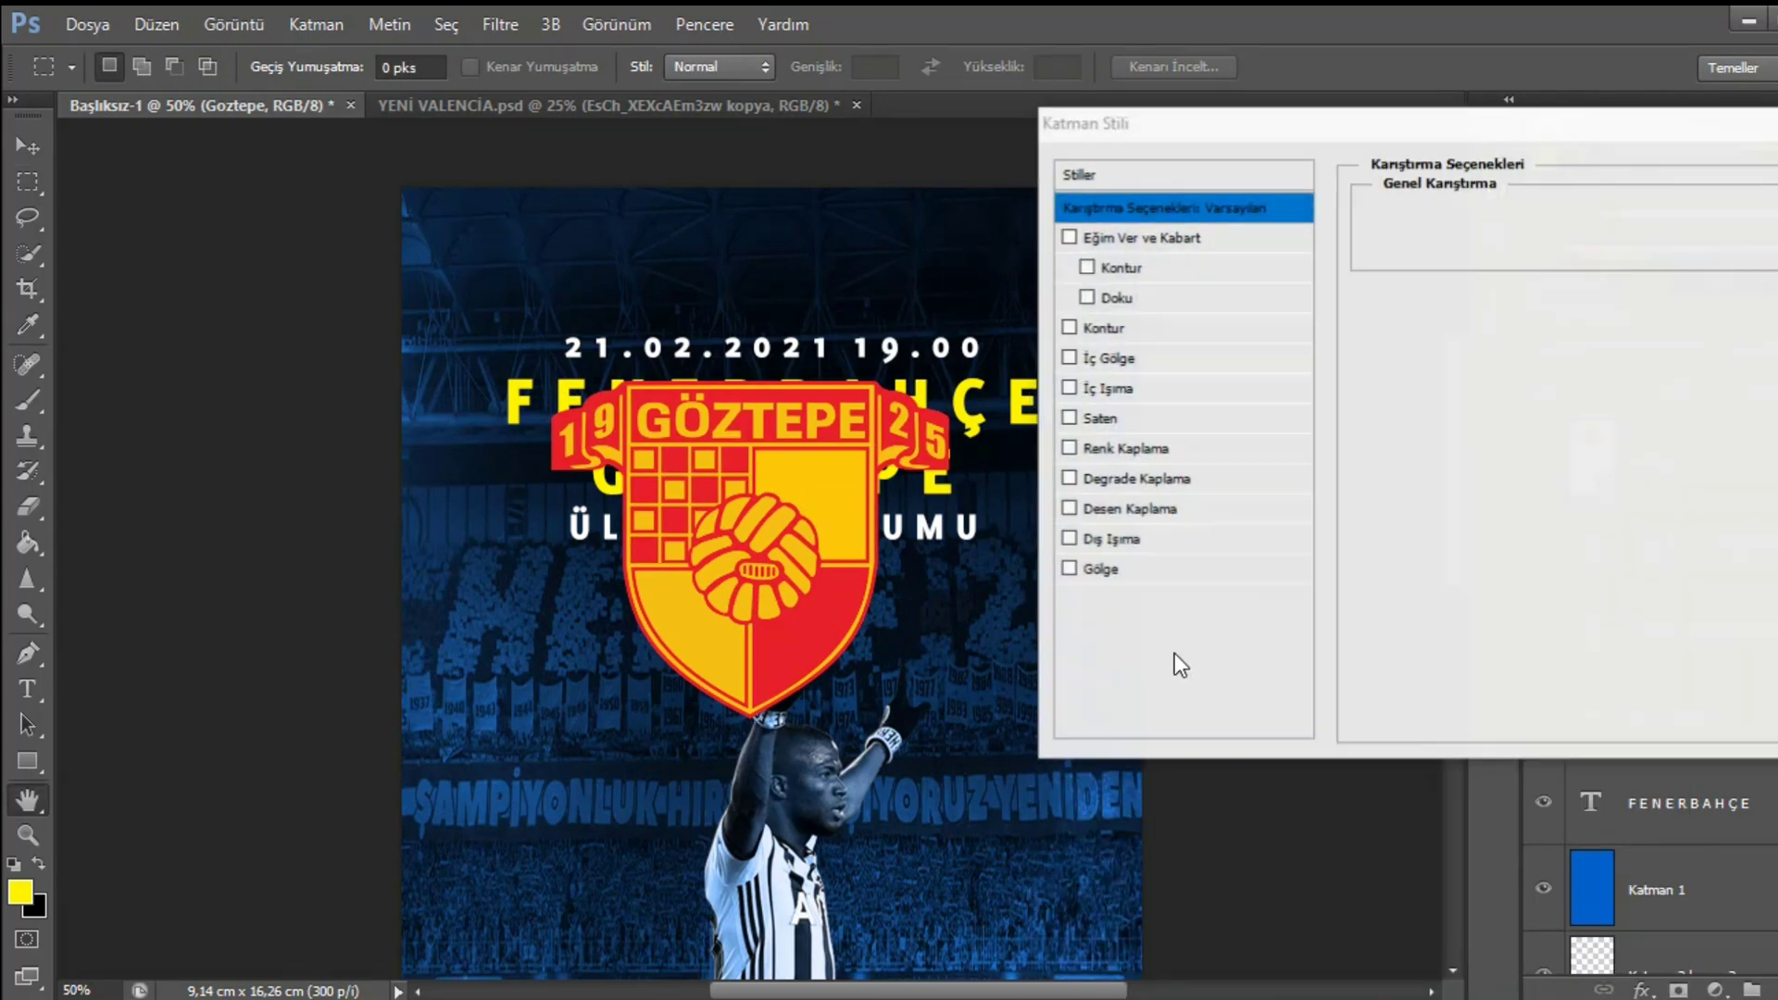
left_click(1068, 478)
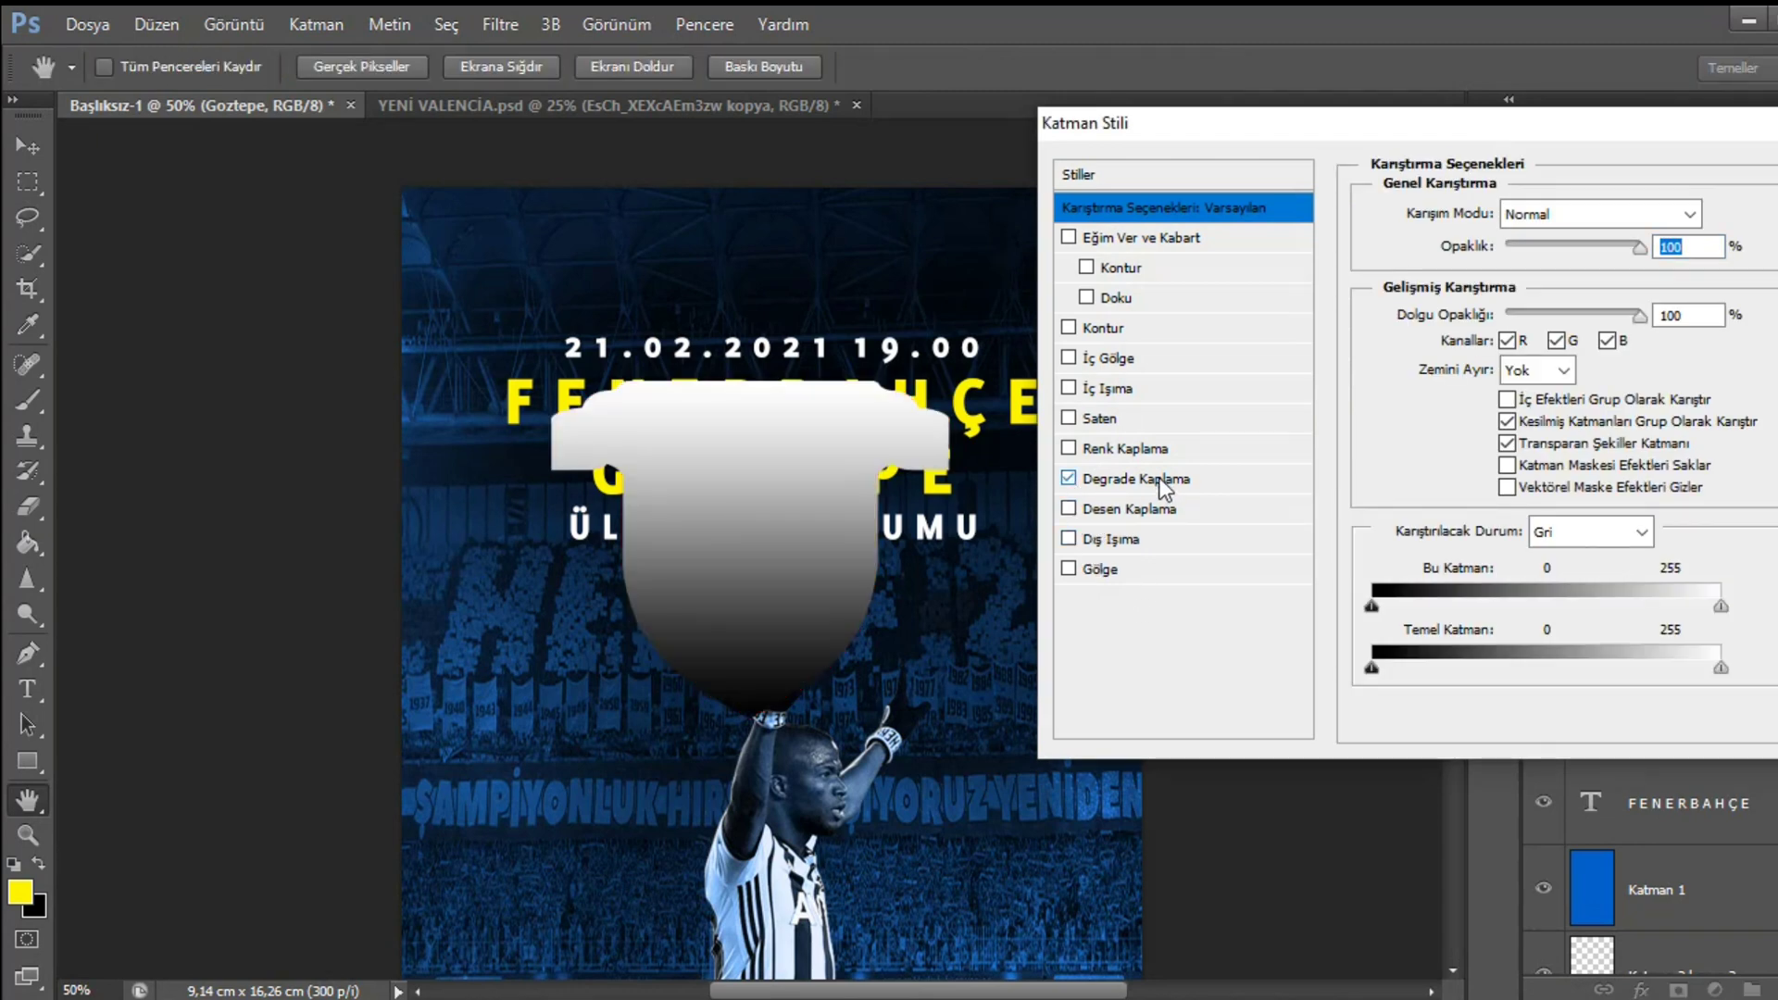
left_click(1151, 480)
left_click(1547, 277)
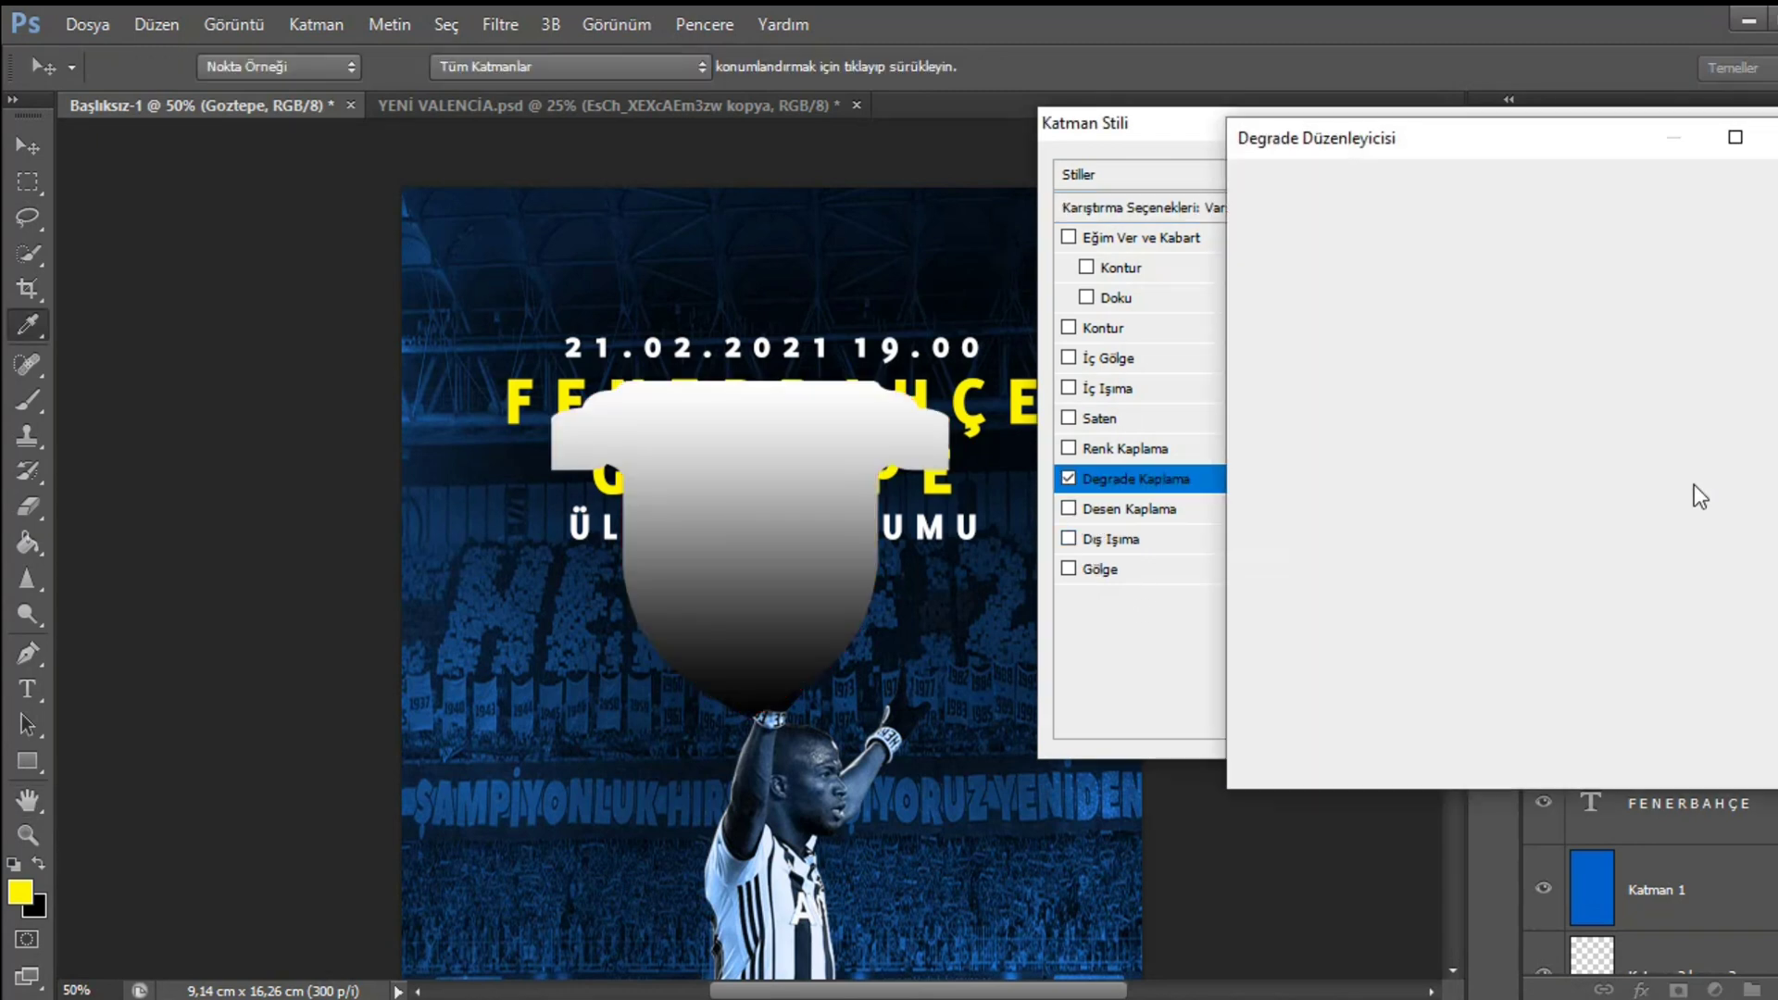
left_click_drag(1769, 607, 1208, 615)
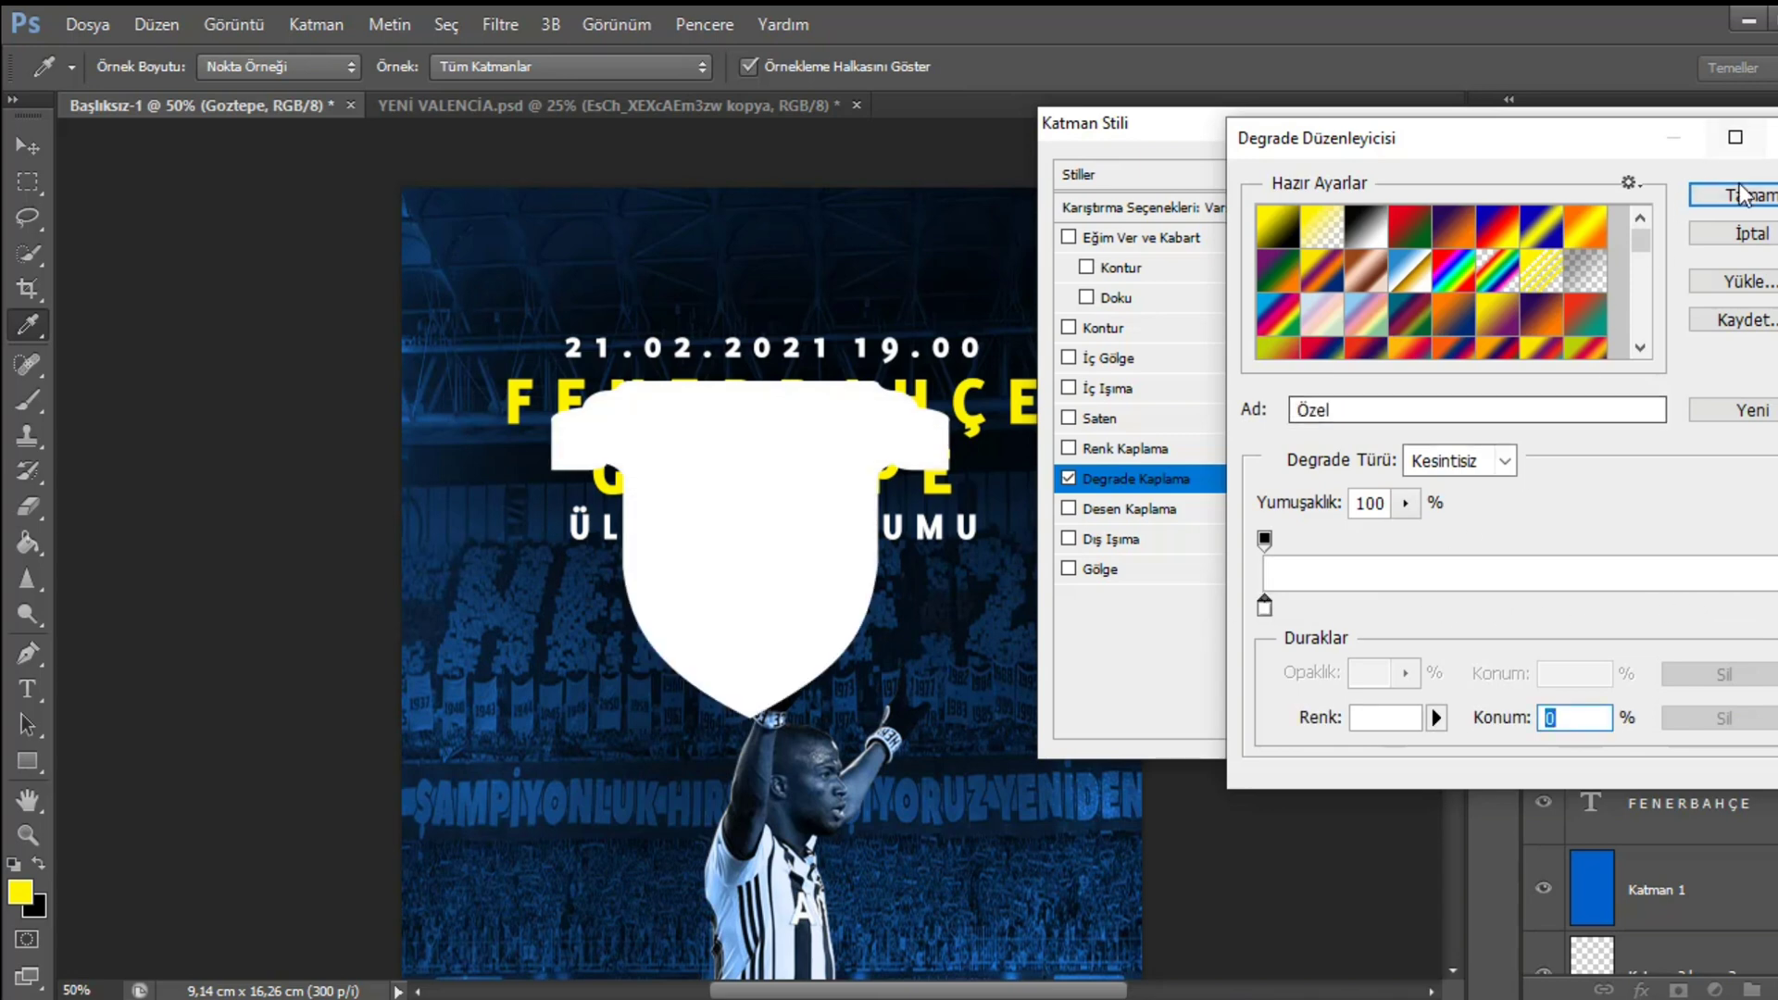
left_click(1556, 718)
left_click(1742, 195)
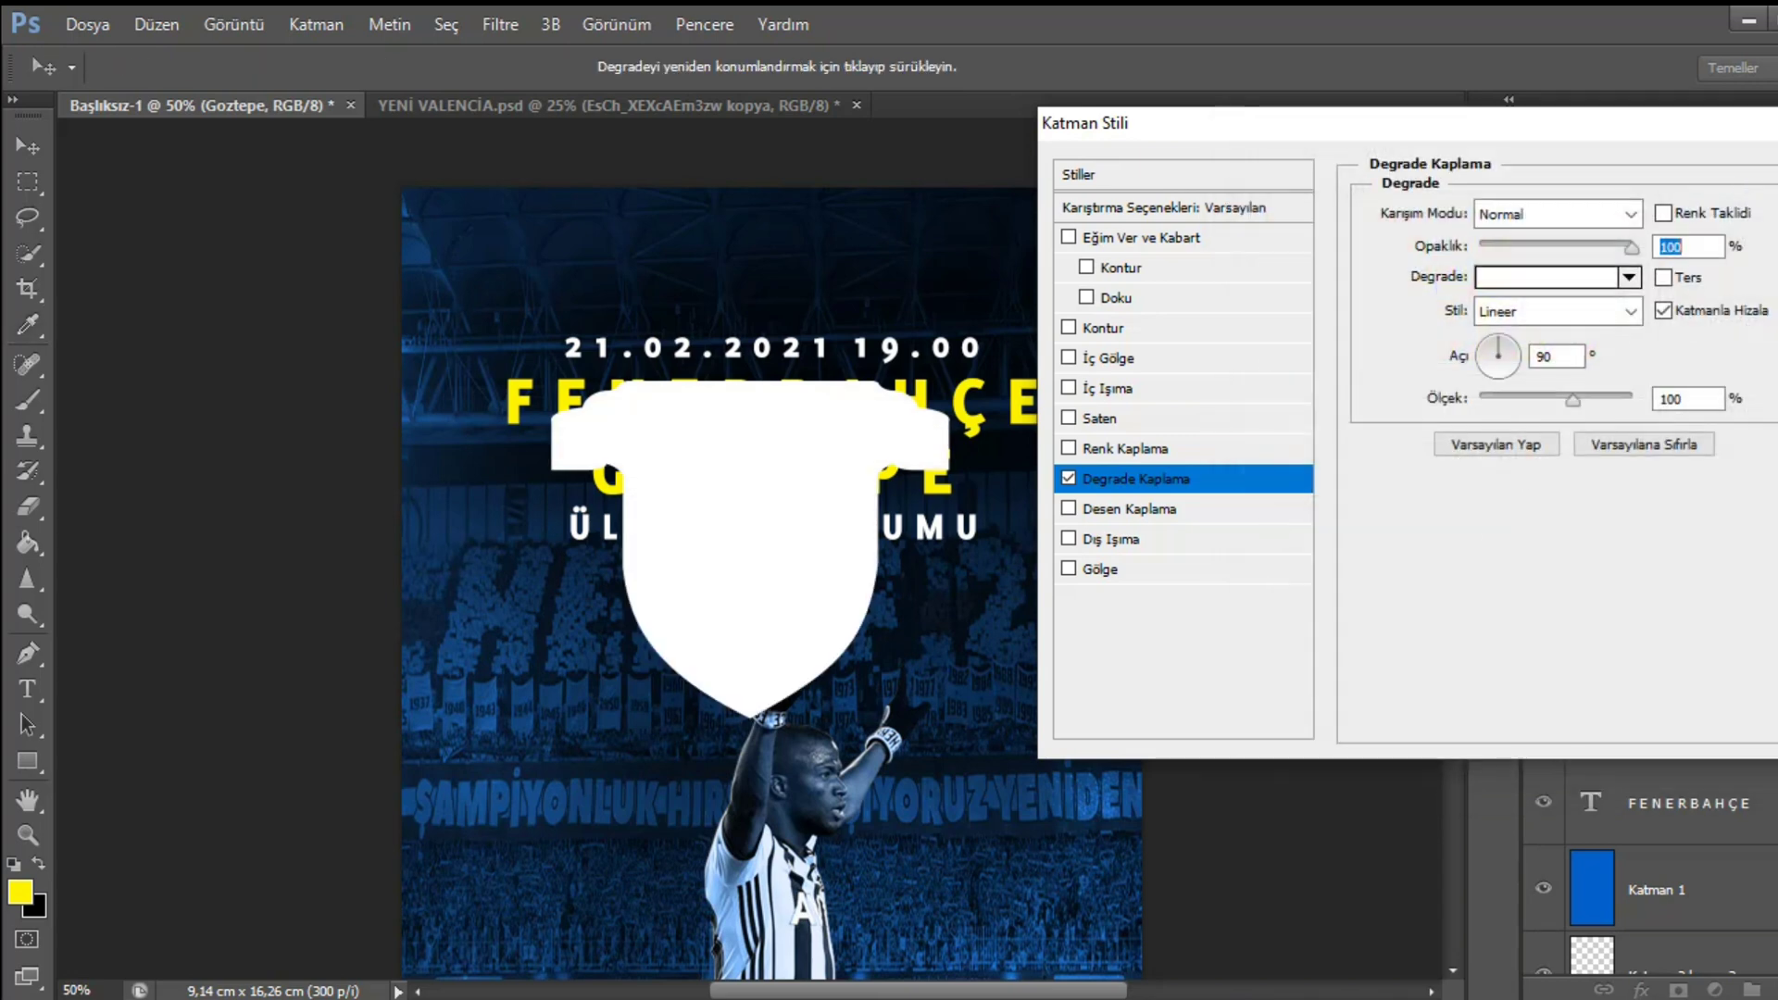
key("Return")
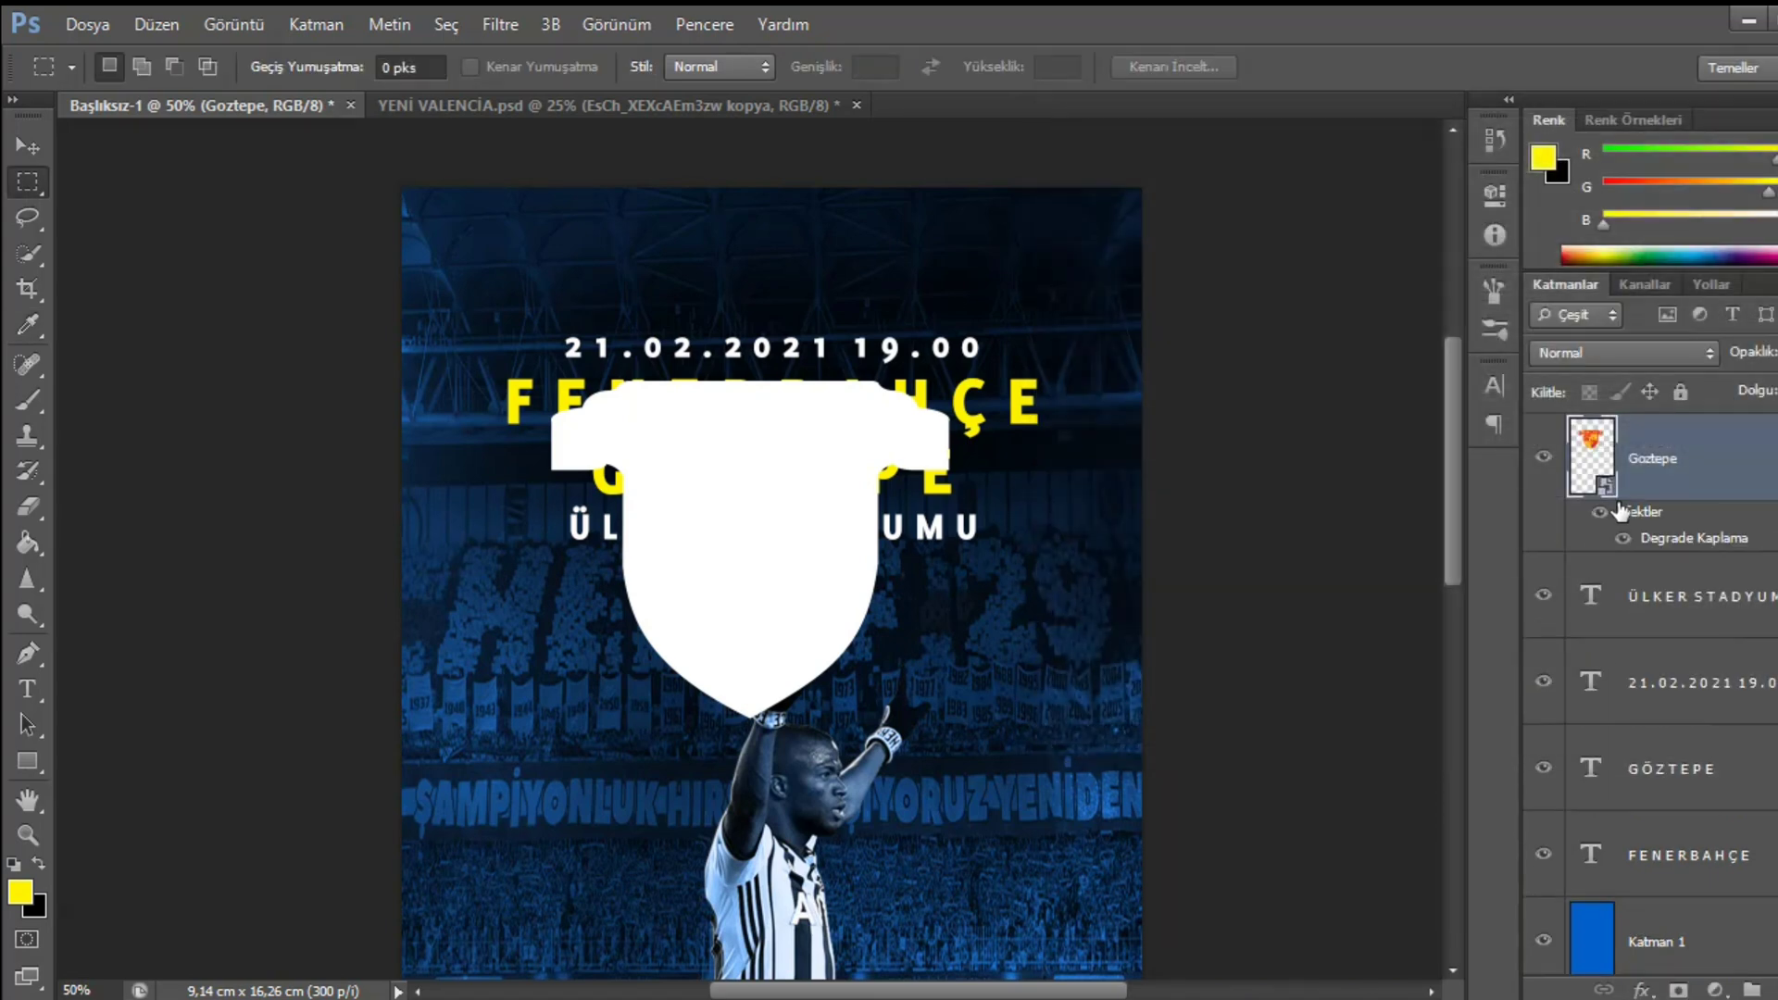
left_click(1600, 515)
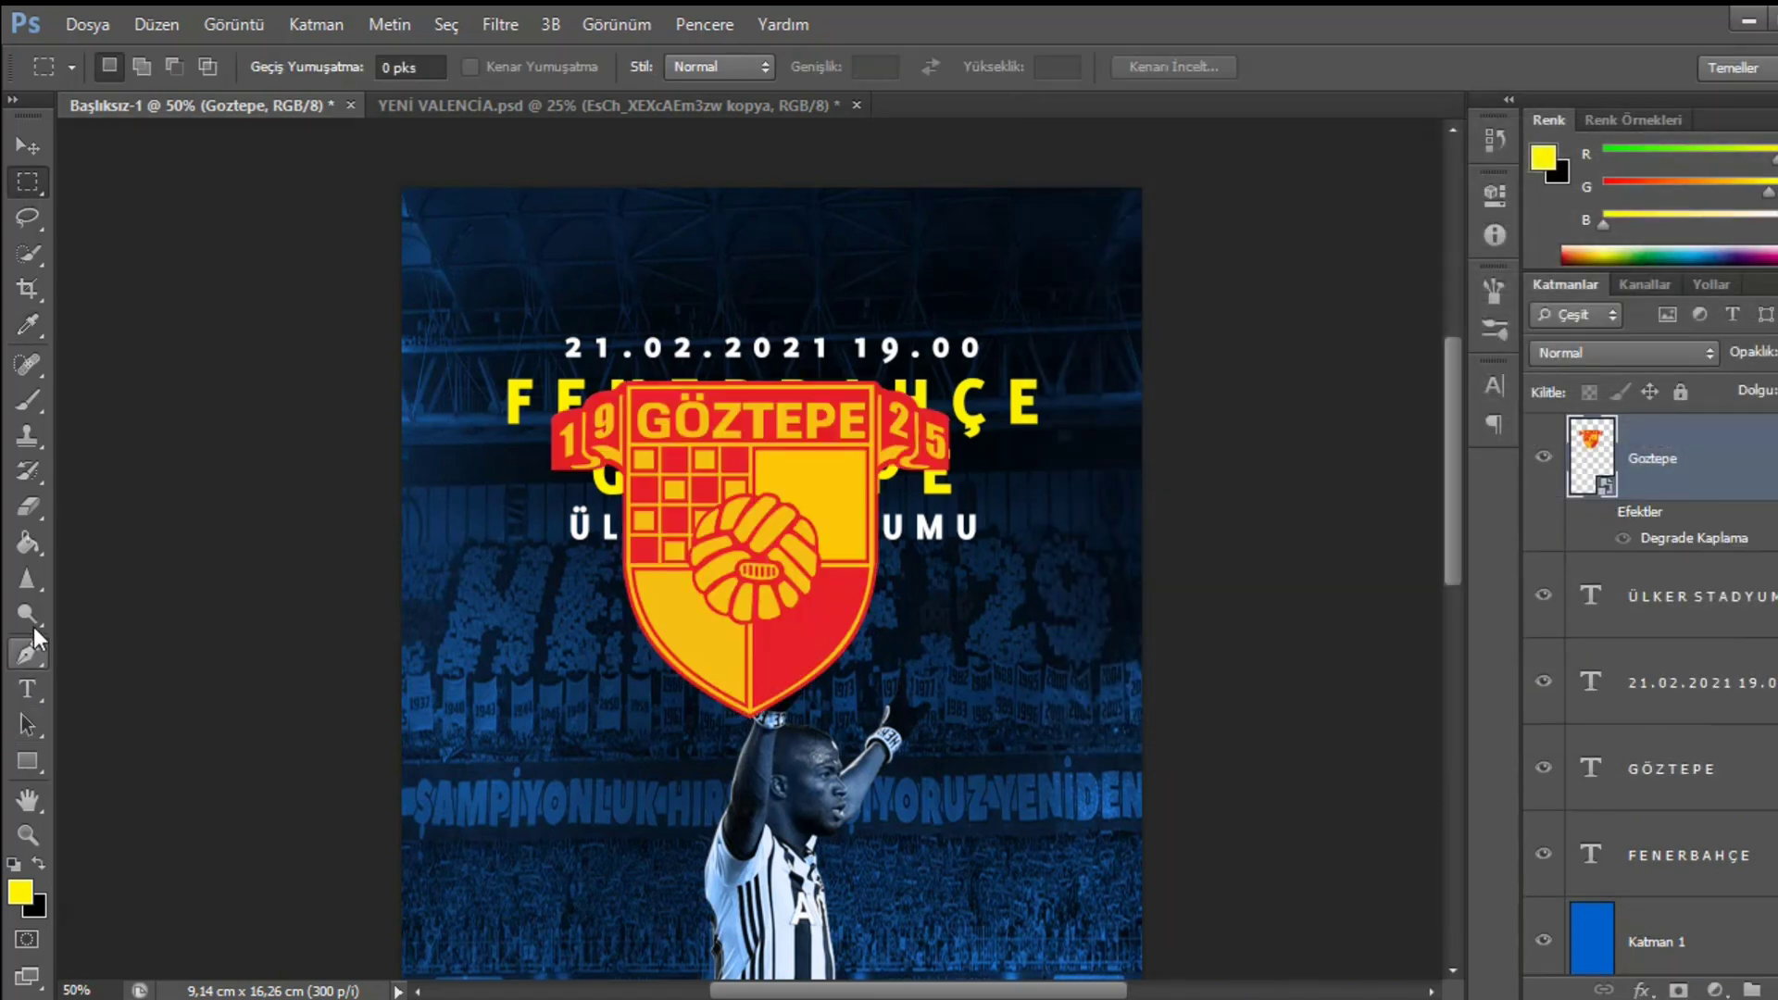
- Rasterize the Goztepe crest and erase its two large yellow quarters using the Magic Eraser at tolerance 20
left_click_drag(30, 507, 246, 541)
scroll(769, 554, "up", 2)
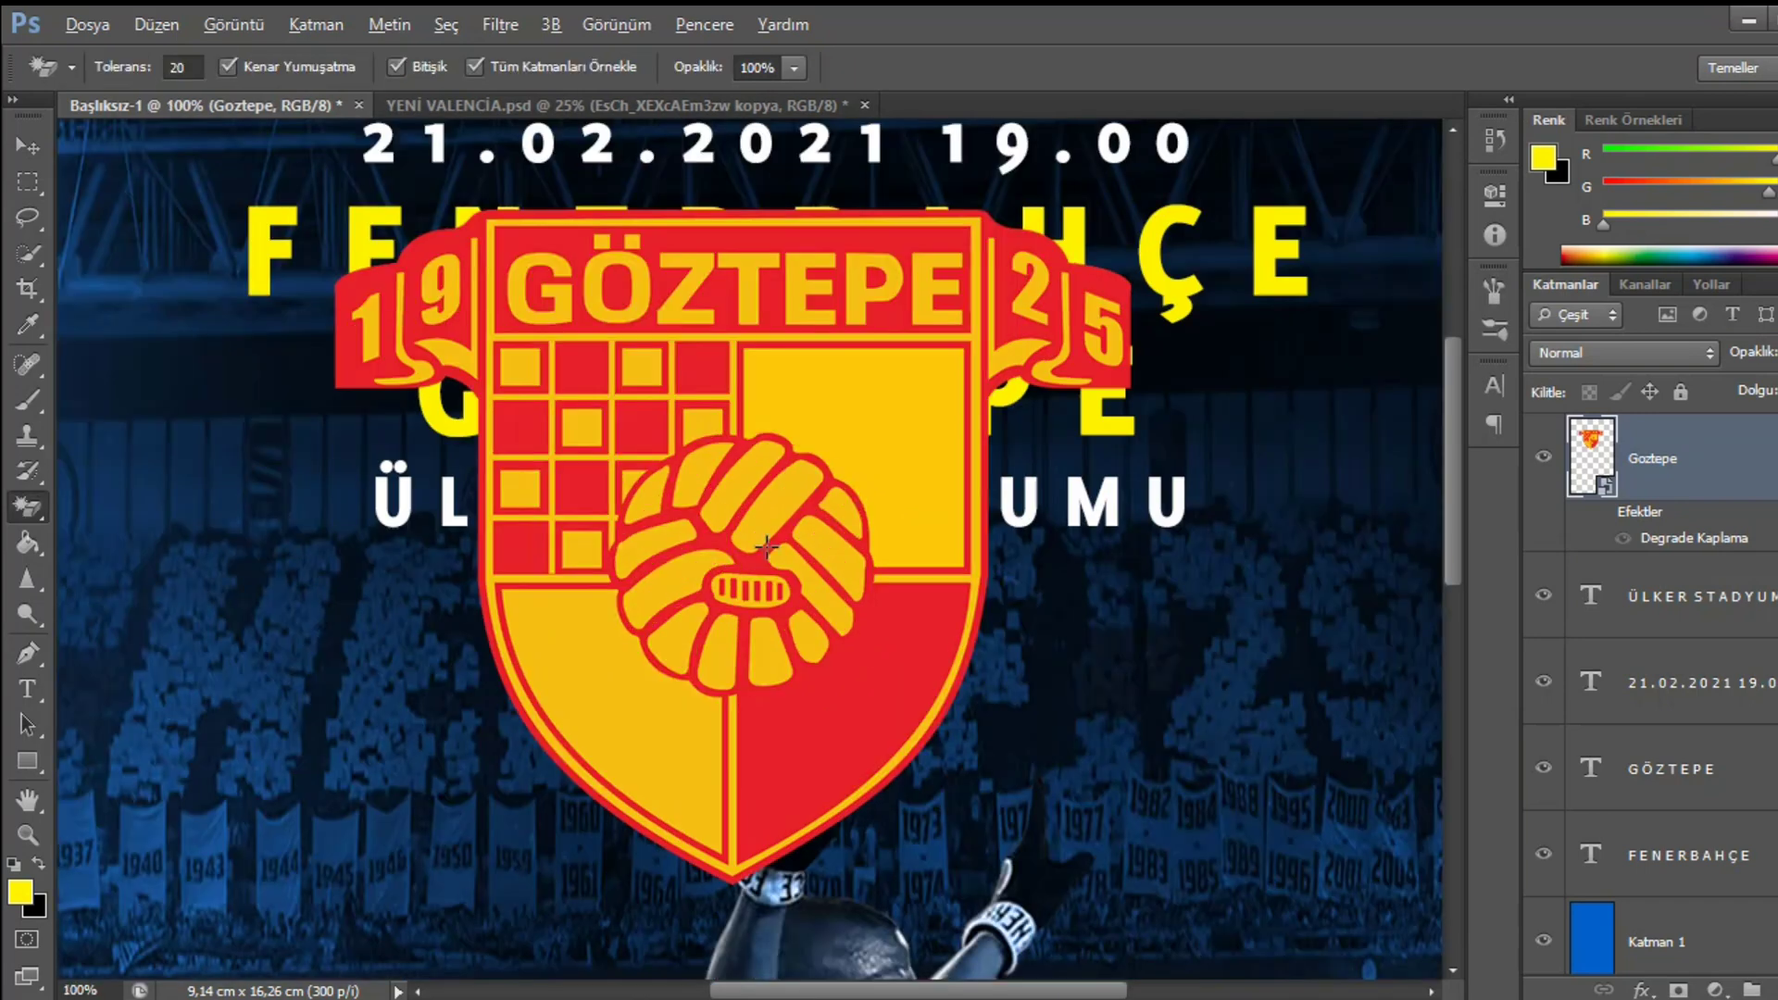
left_click(880, 516)
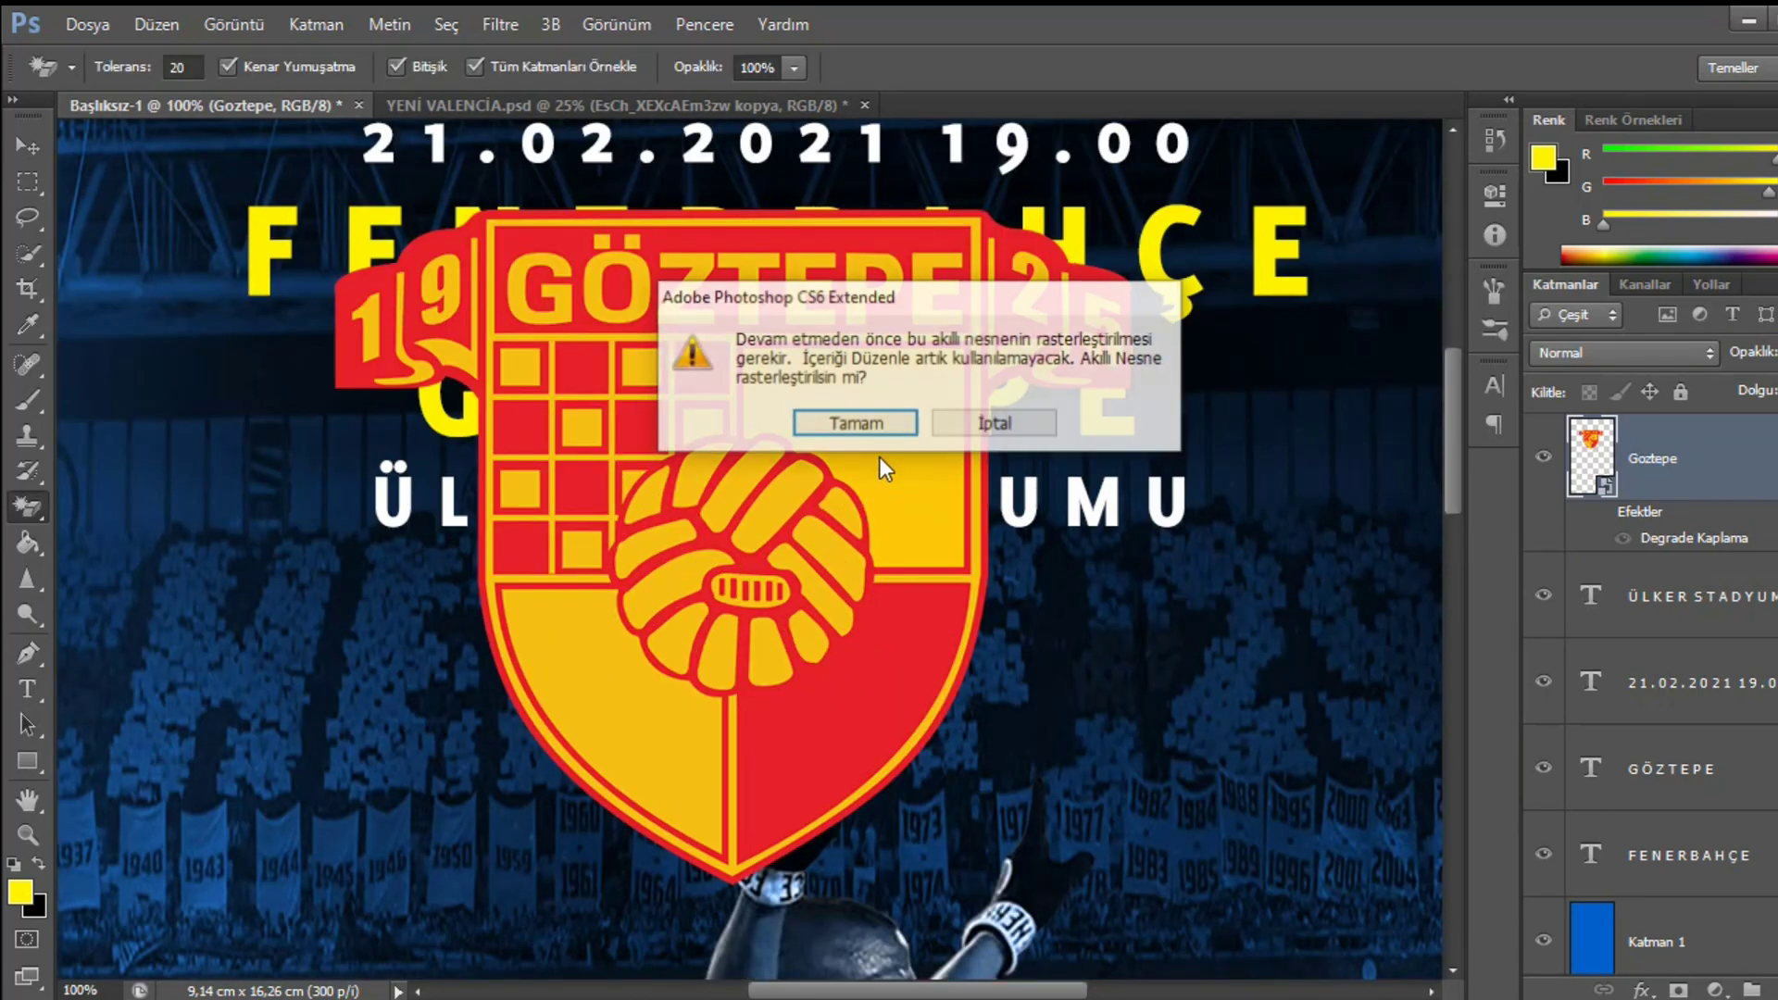
left_click(850, 421)
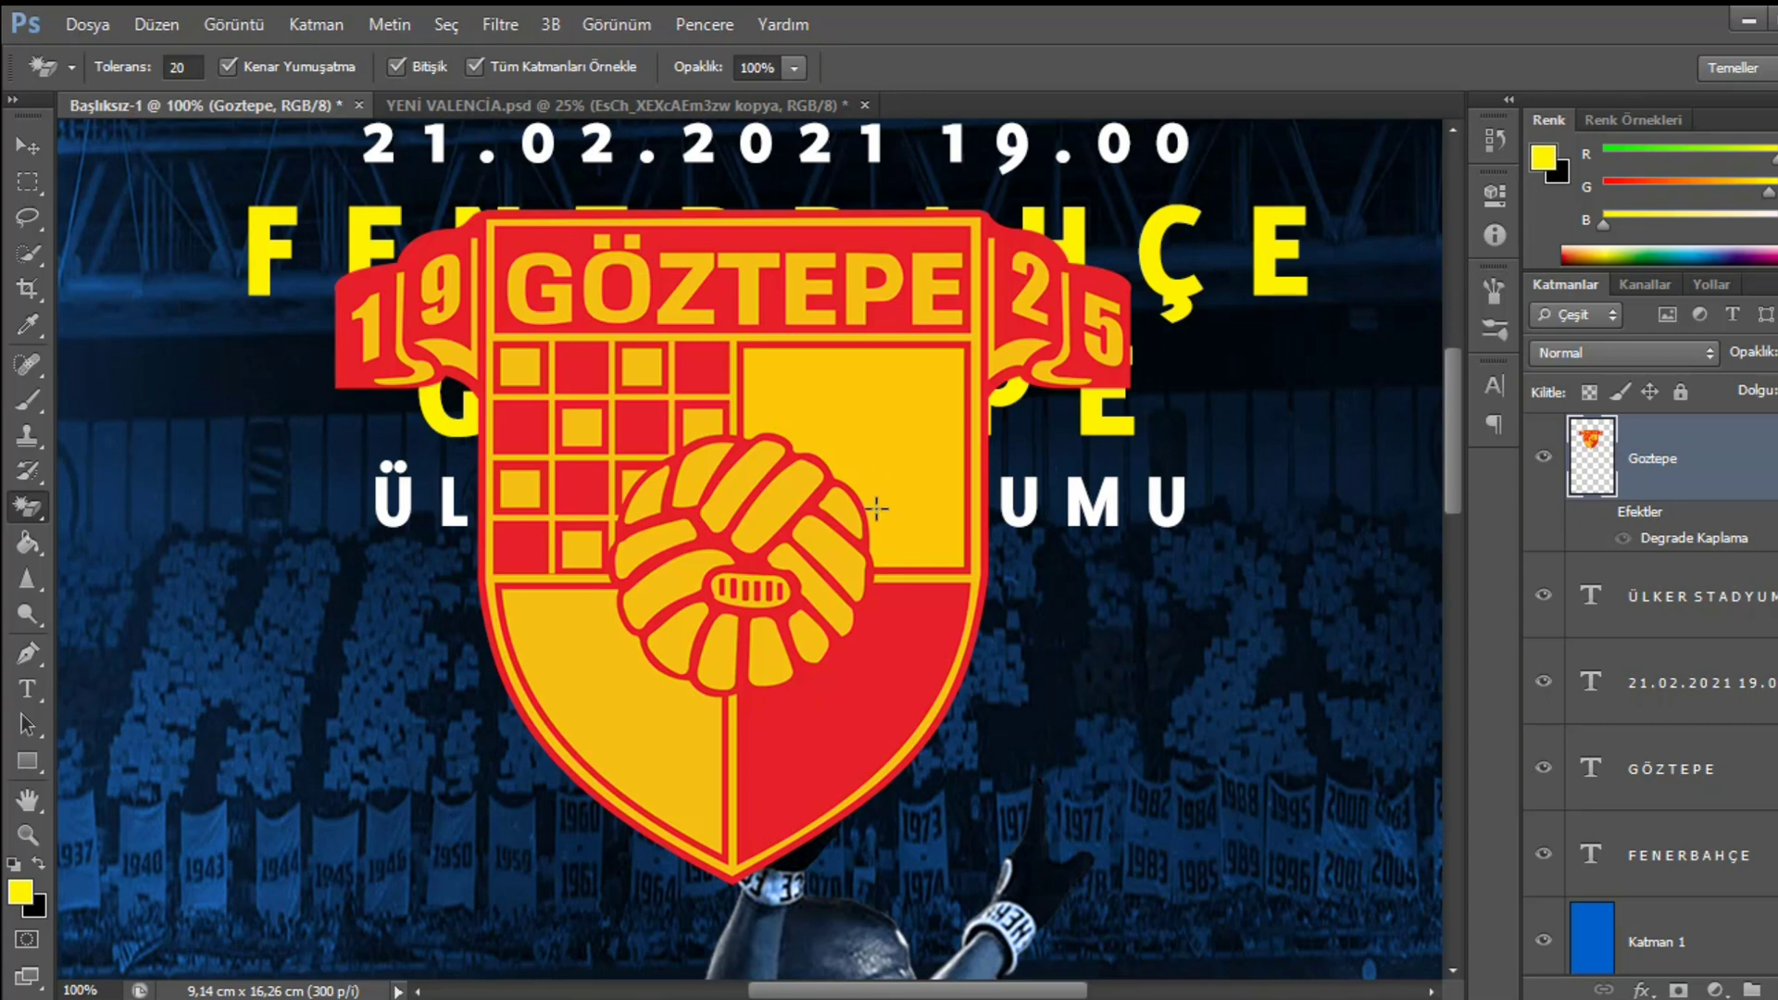
left_click(883, 406)
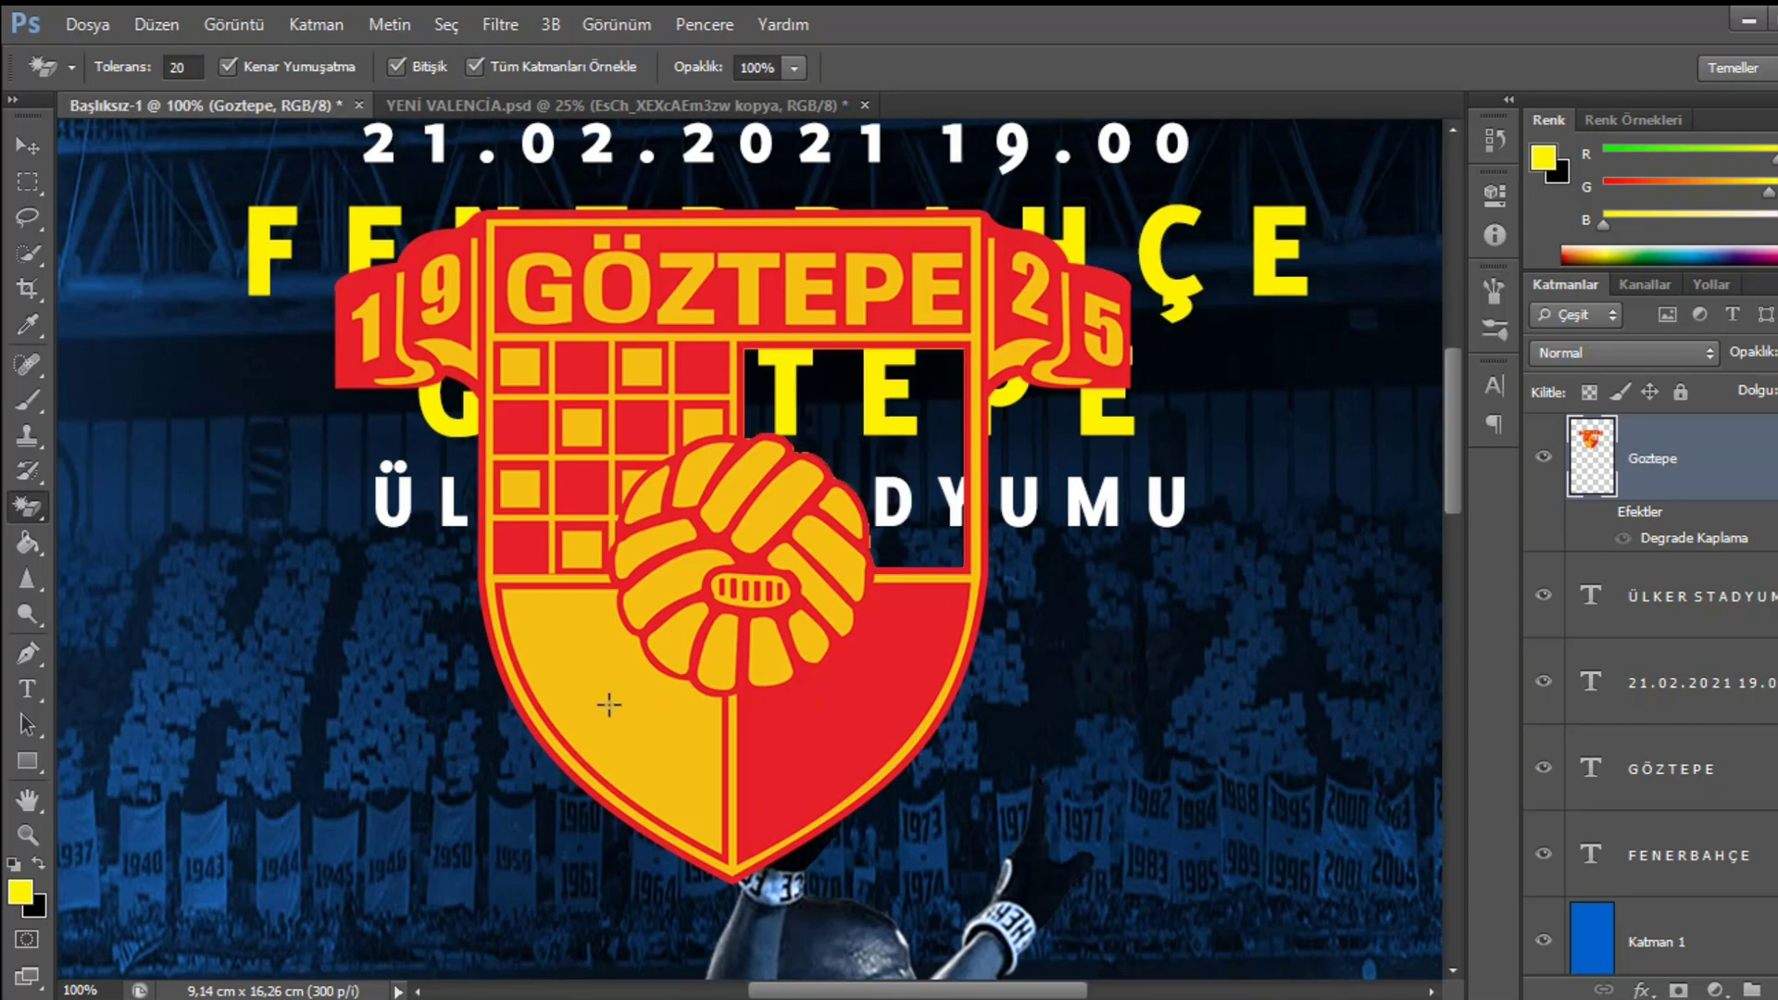
left_click(657, 651)
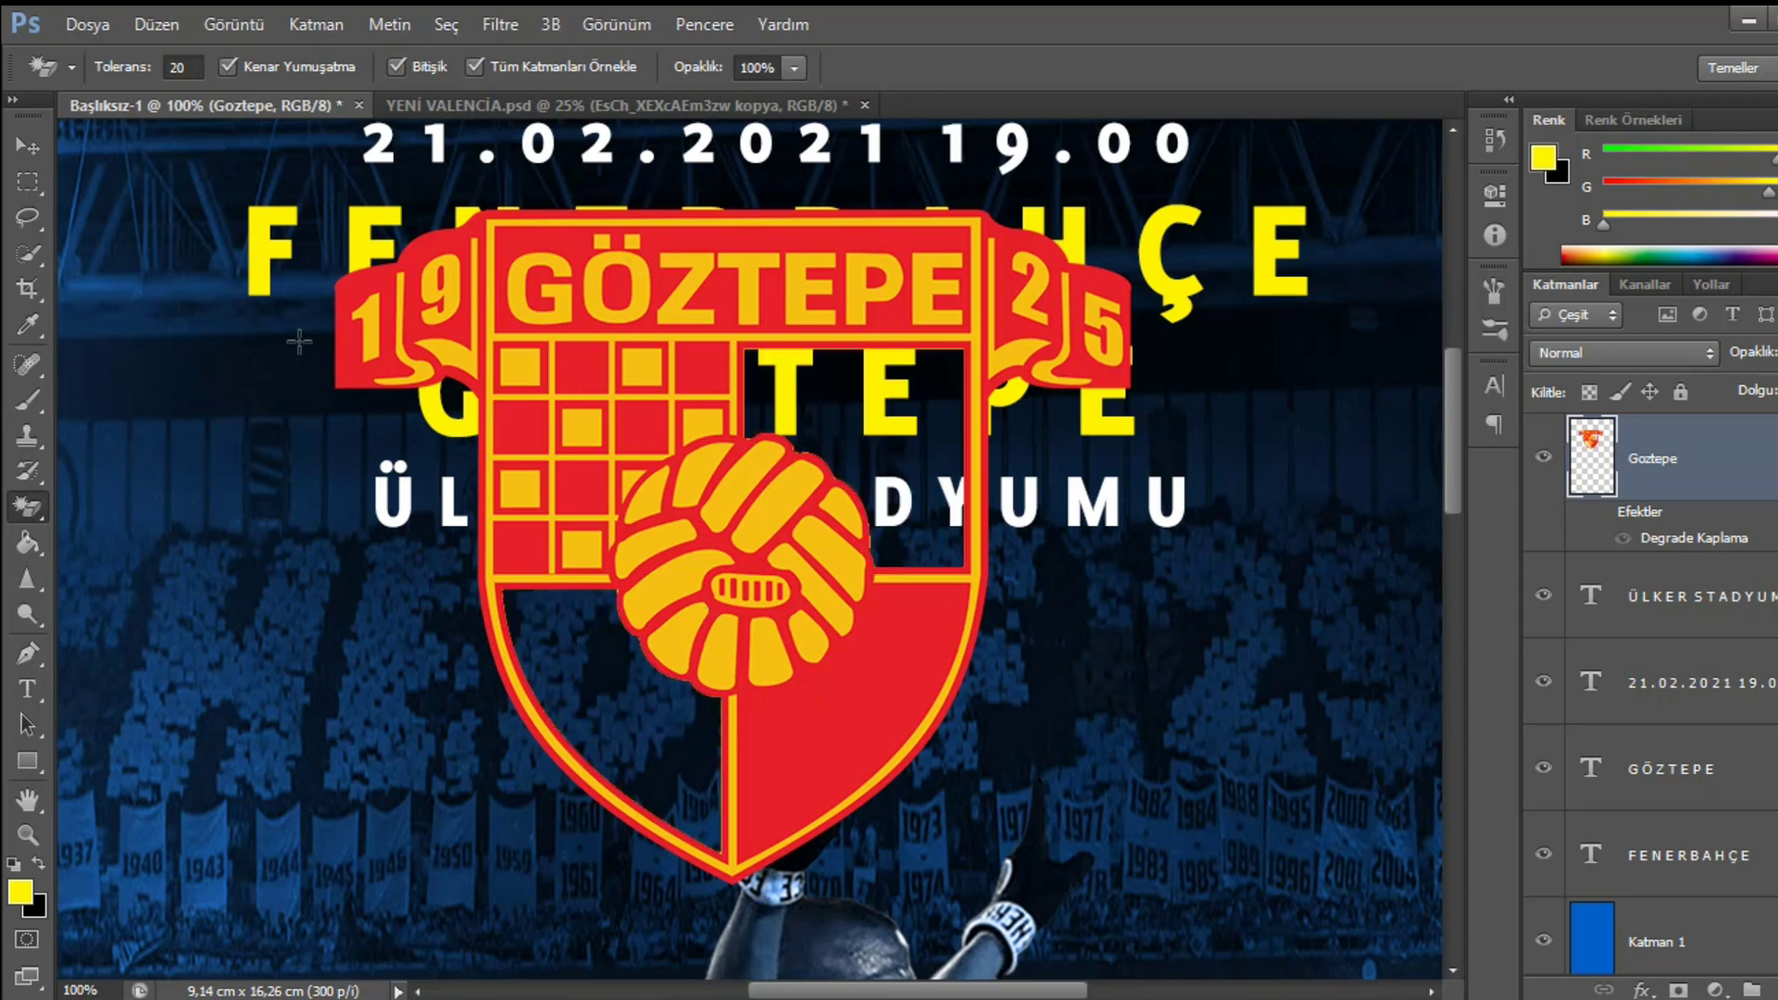
- Erase the yellow digits 1 and 9 and the yellow fold details from the crest's ribbon with the Magic Eraser
scroll(412, 204, "up", 2)
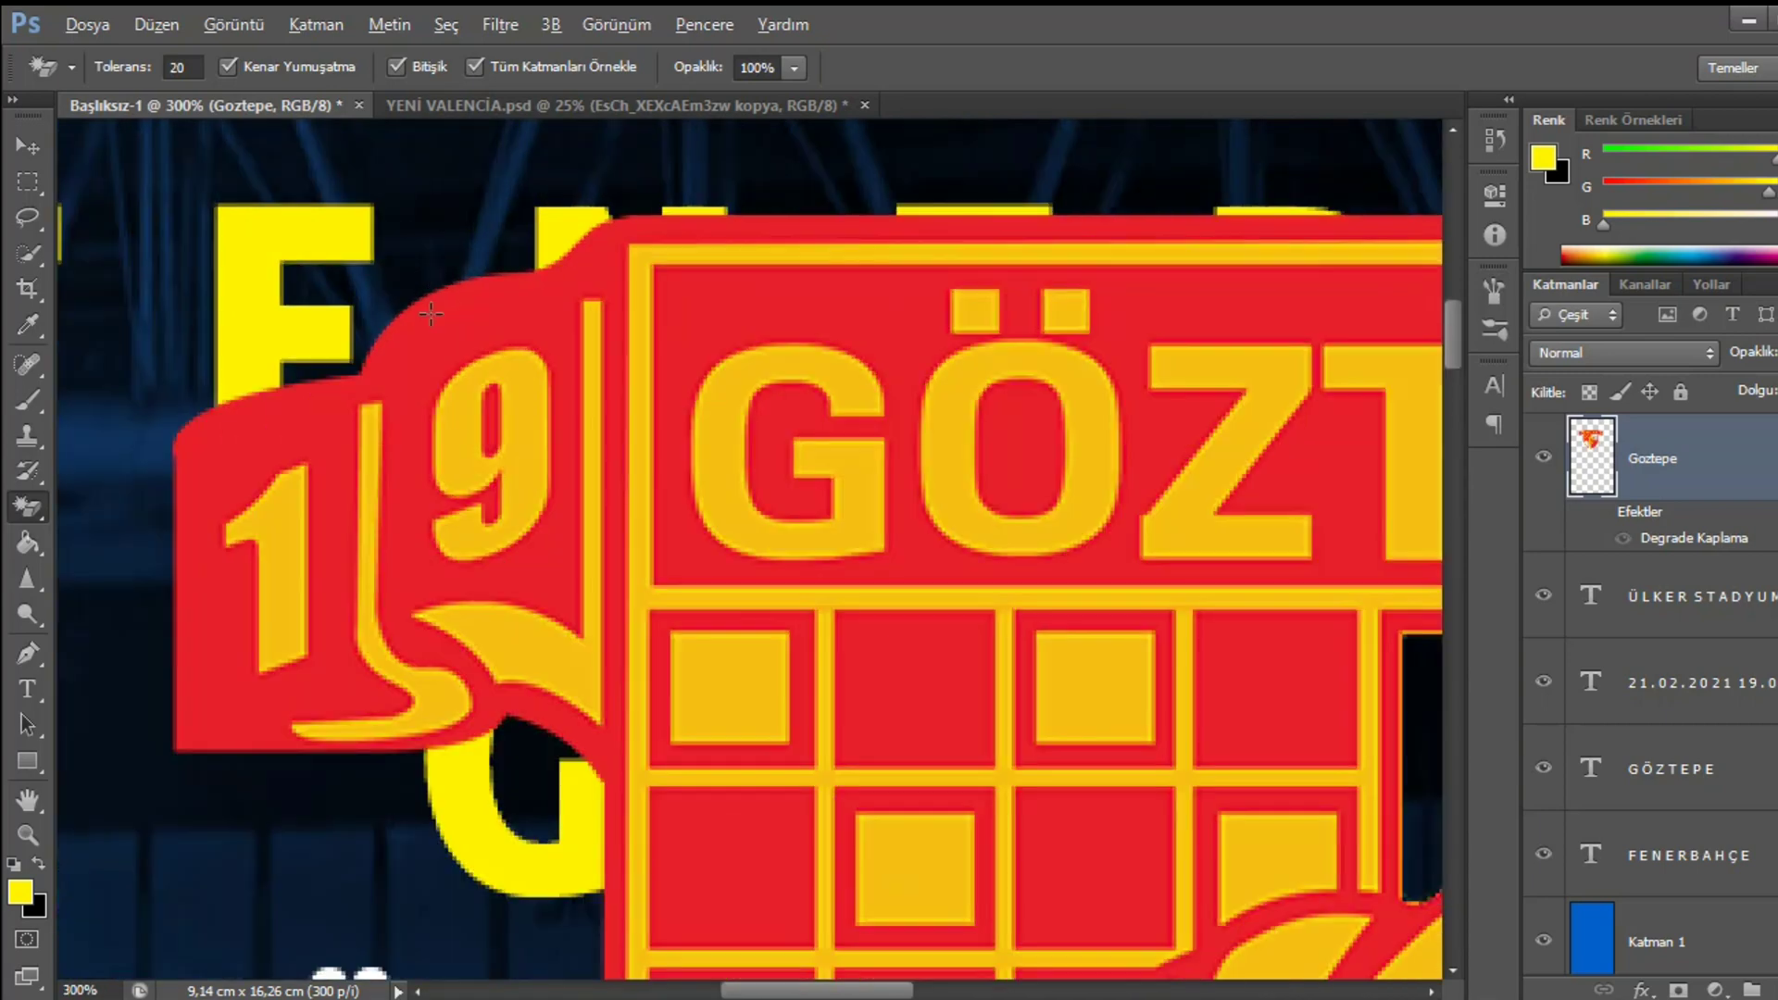
left_click(458, 432)
left_click(293, 556)
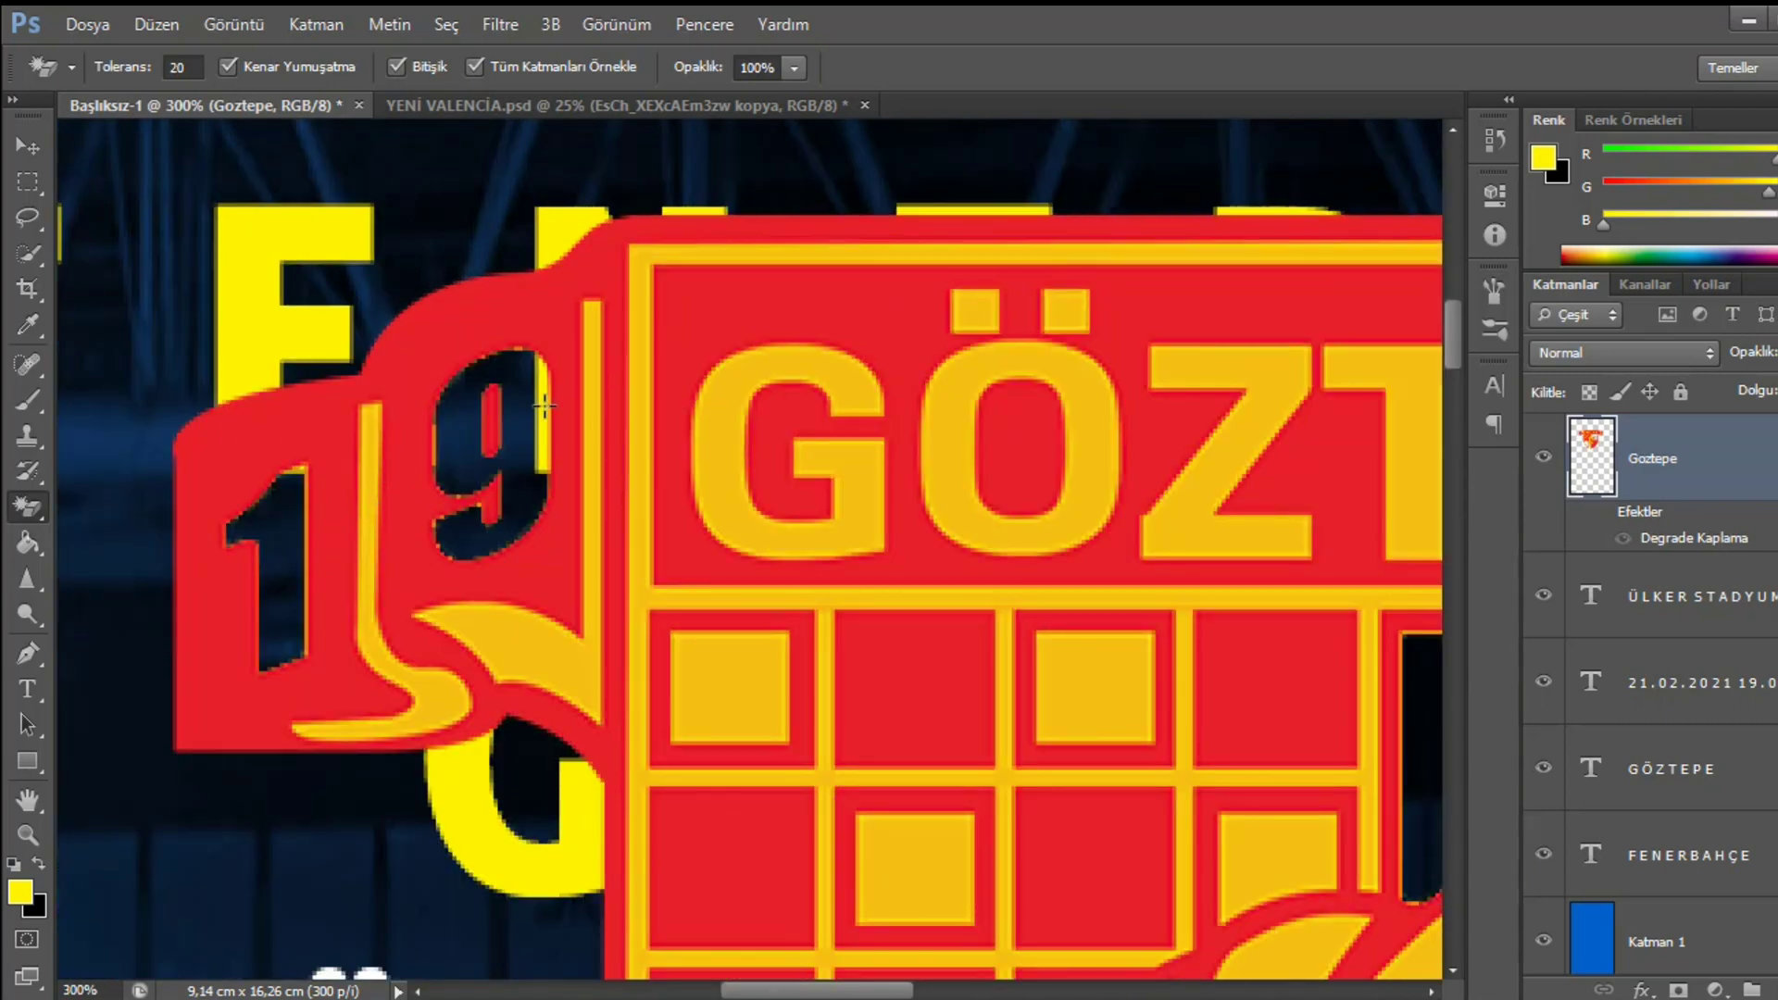
left_click(432, 695)
left_click(569, 667)
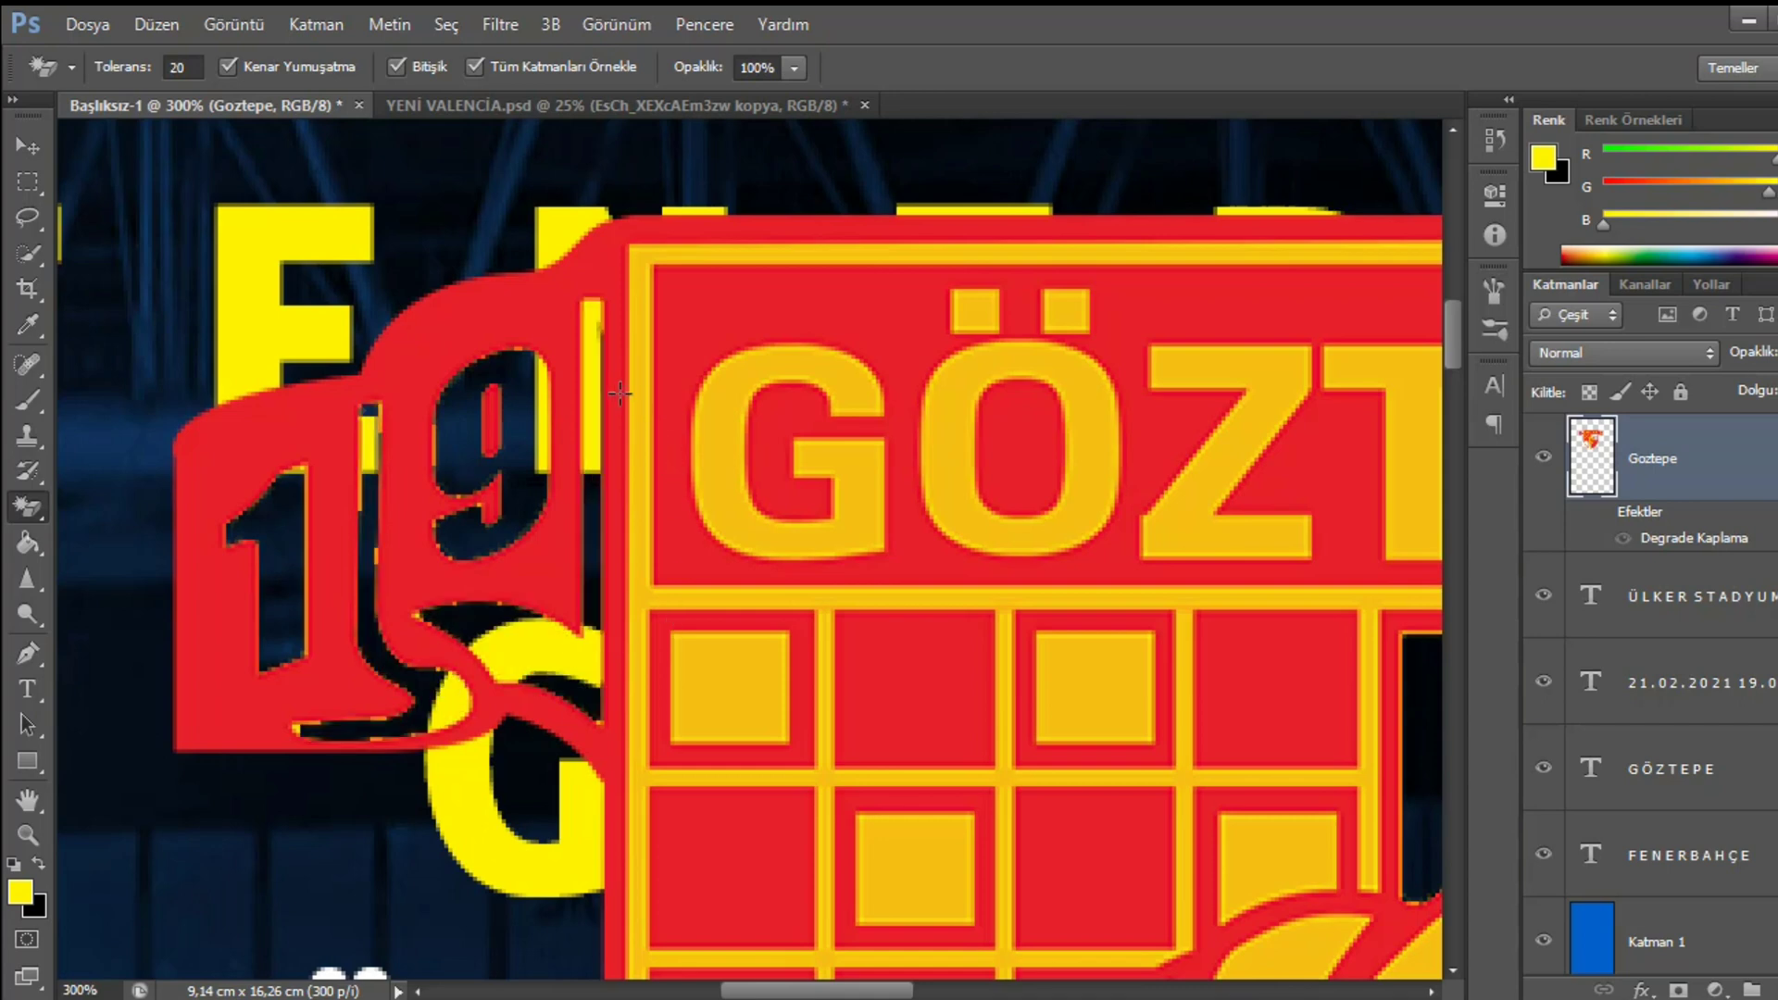
- Erase the yellow letters G, Ö and Z of the crest's GÖZTEPE lettering, including the two dots over the Ö
left_click(811, 482)
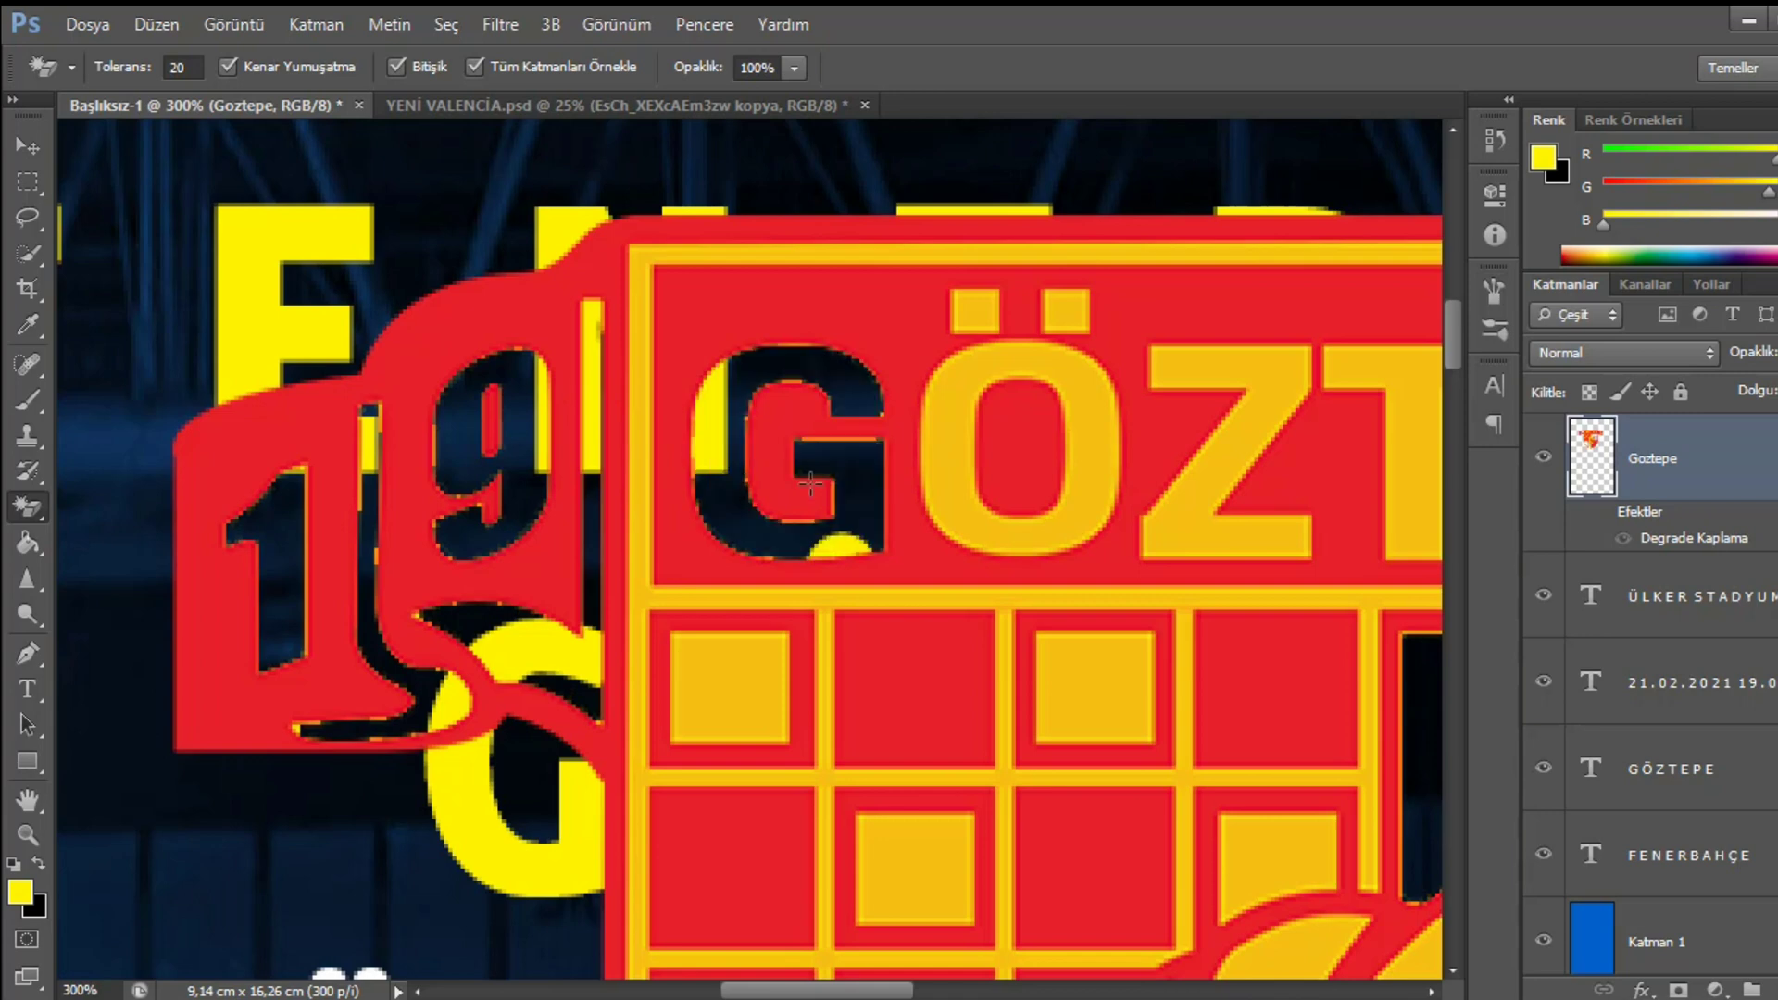
left_click(994, 478)
left_click(1214, 486)
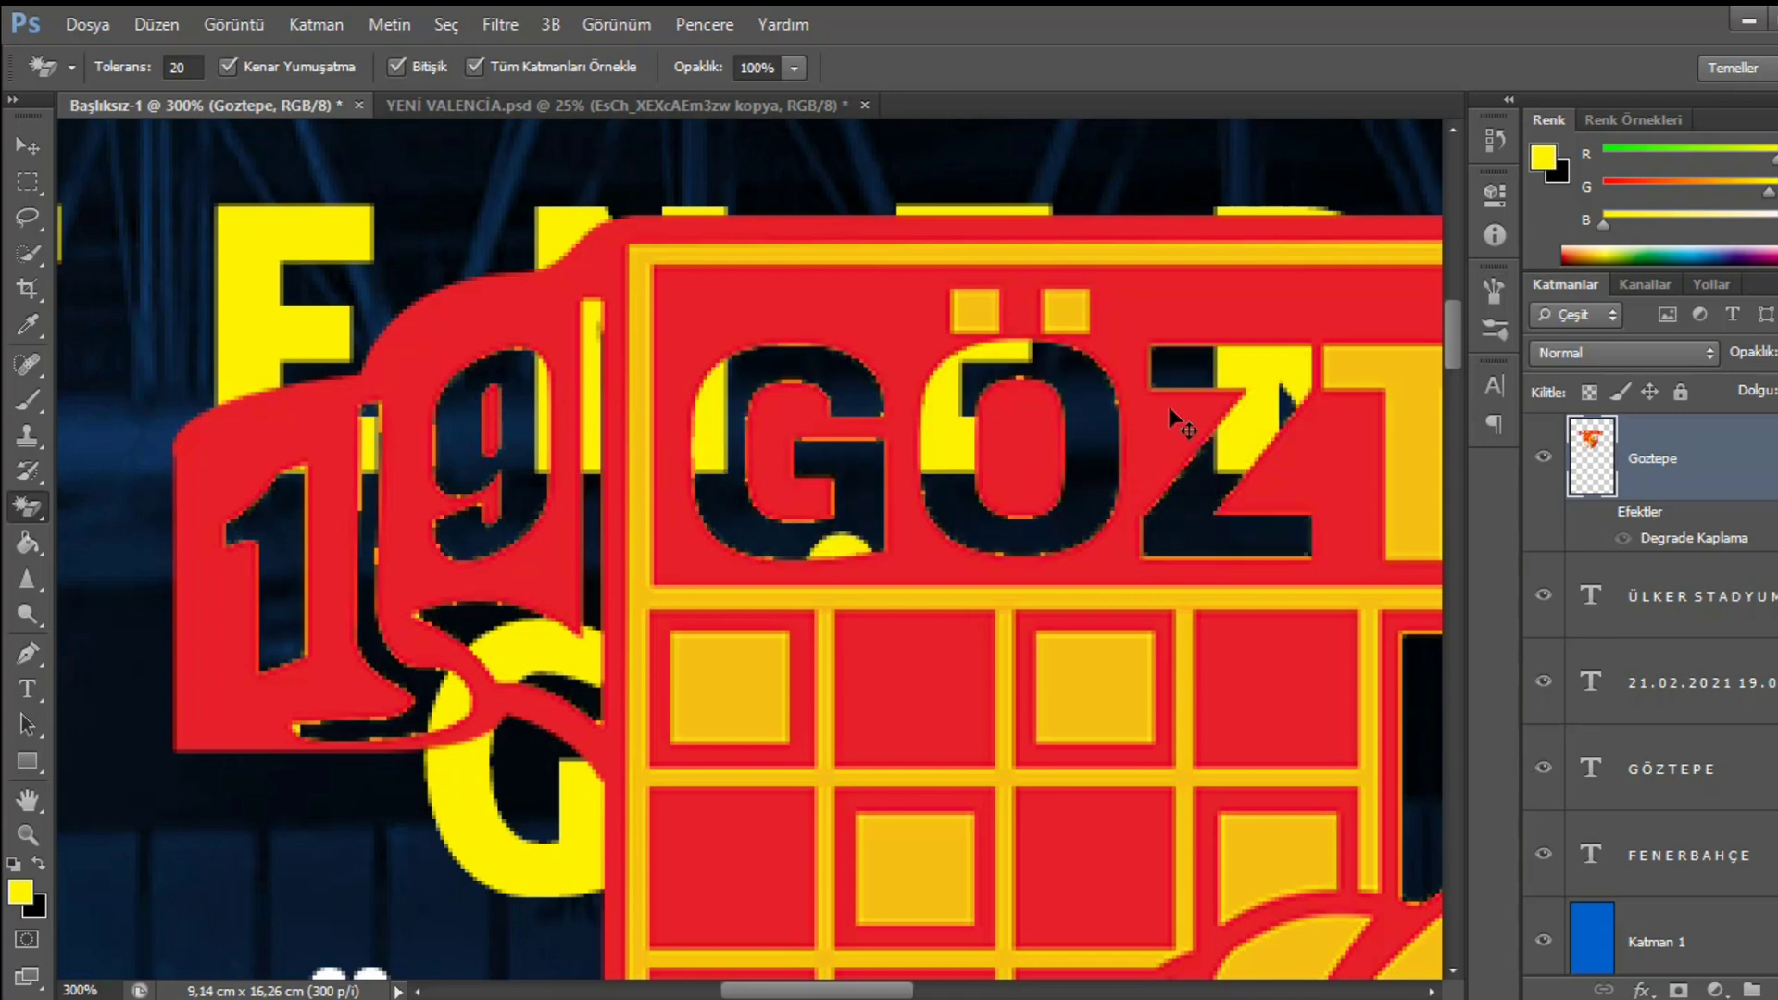
scroll(1023, 336, "right", 1)
left_click(1023, 313)
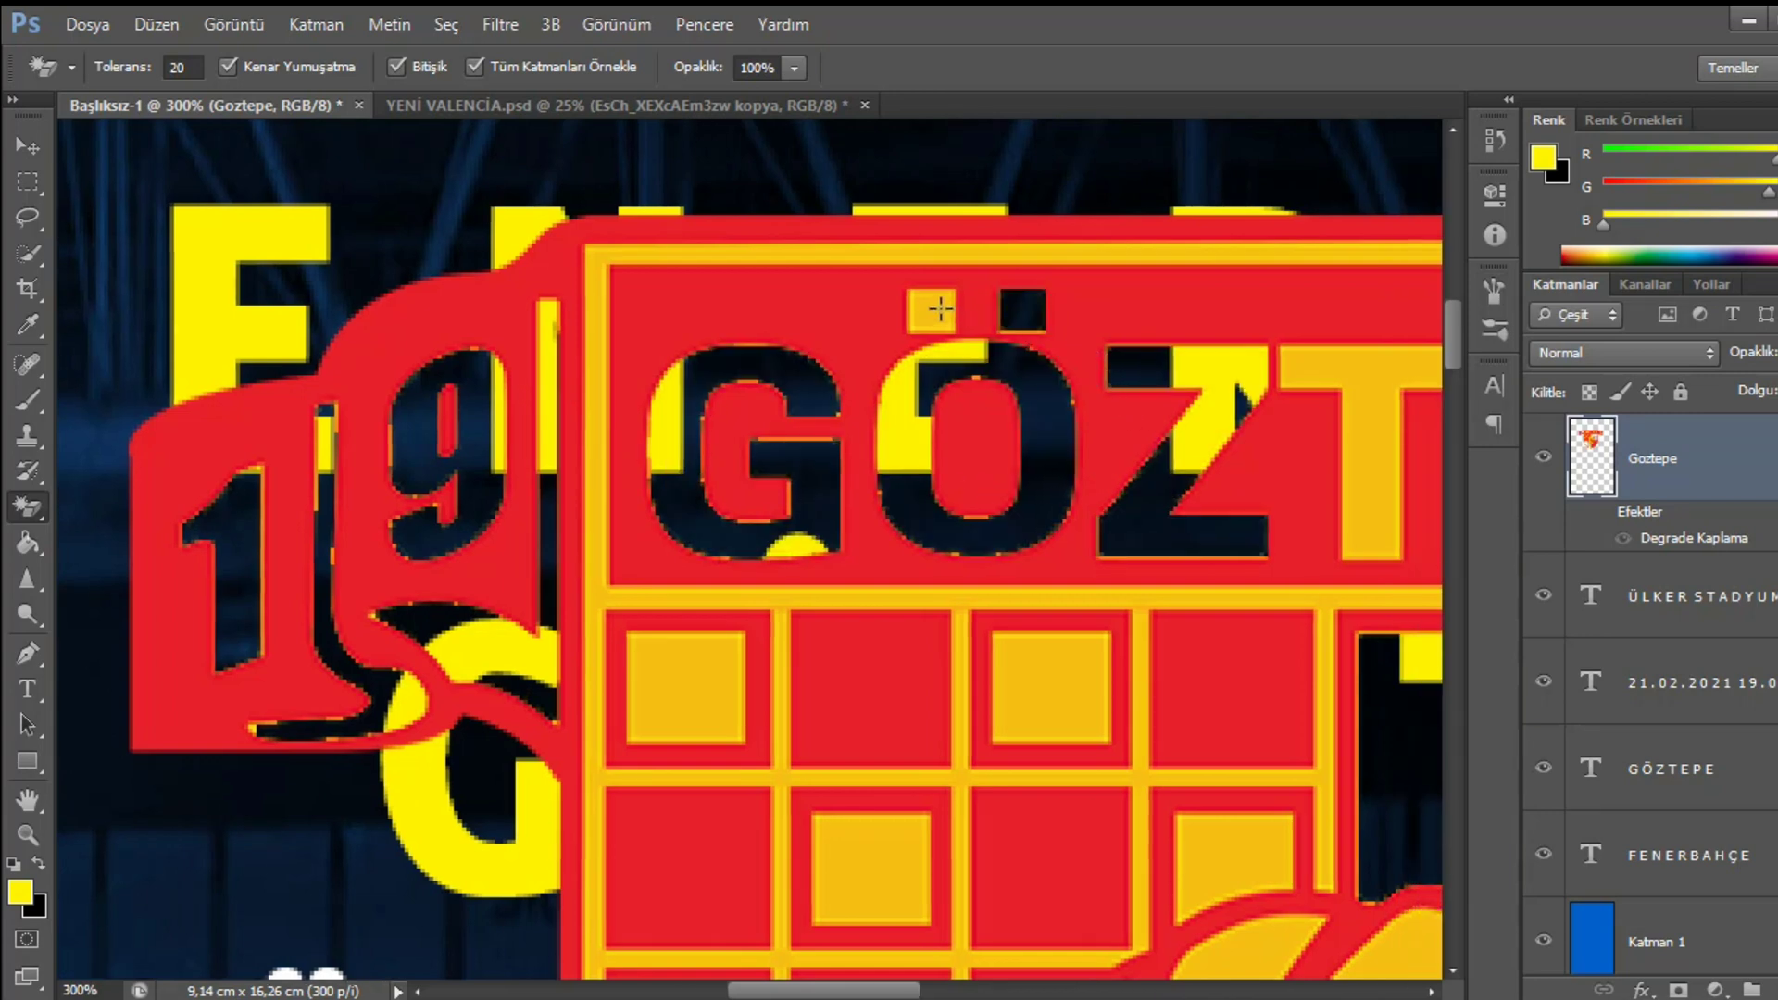
left_click(940, 310)
- Erase the yellow letters T, E, P and E that complete the crest's GÖZTEPE lettering
scroll(1242, 488, "right", 5)
left_click(1181, 403)
scroll(1204, 463, "right", 3)
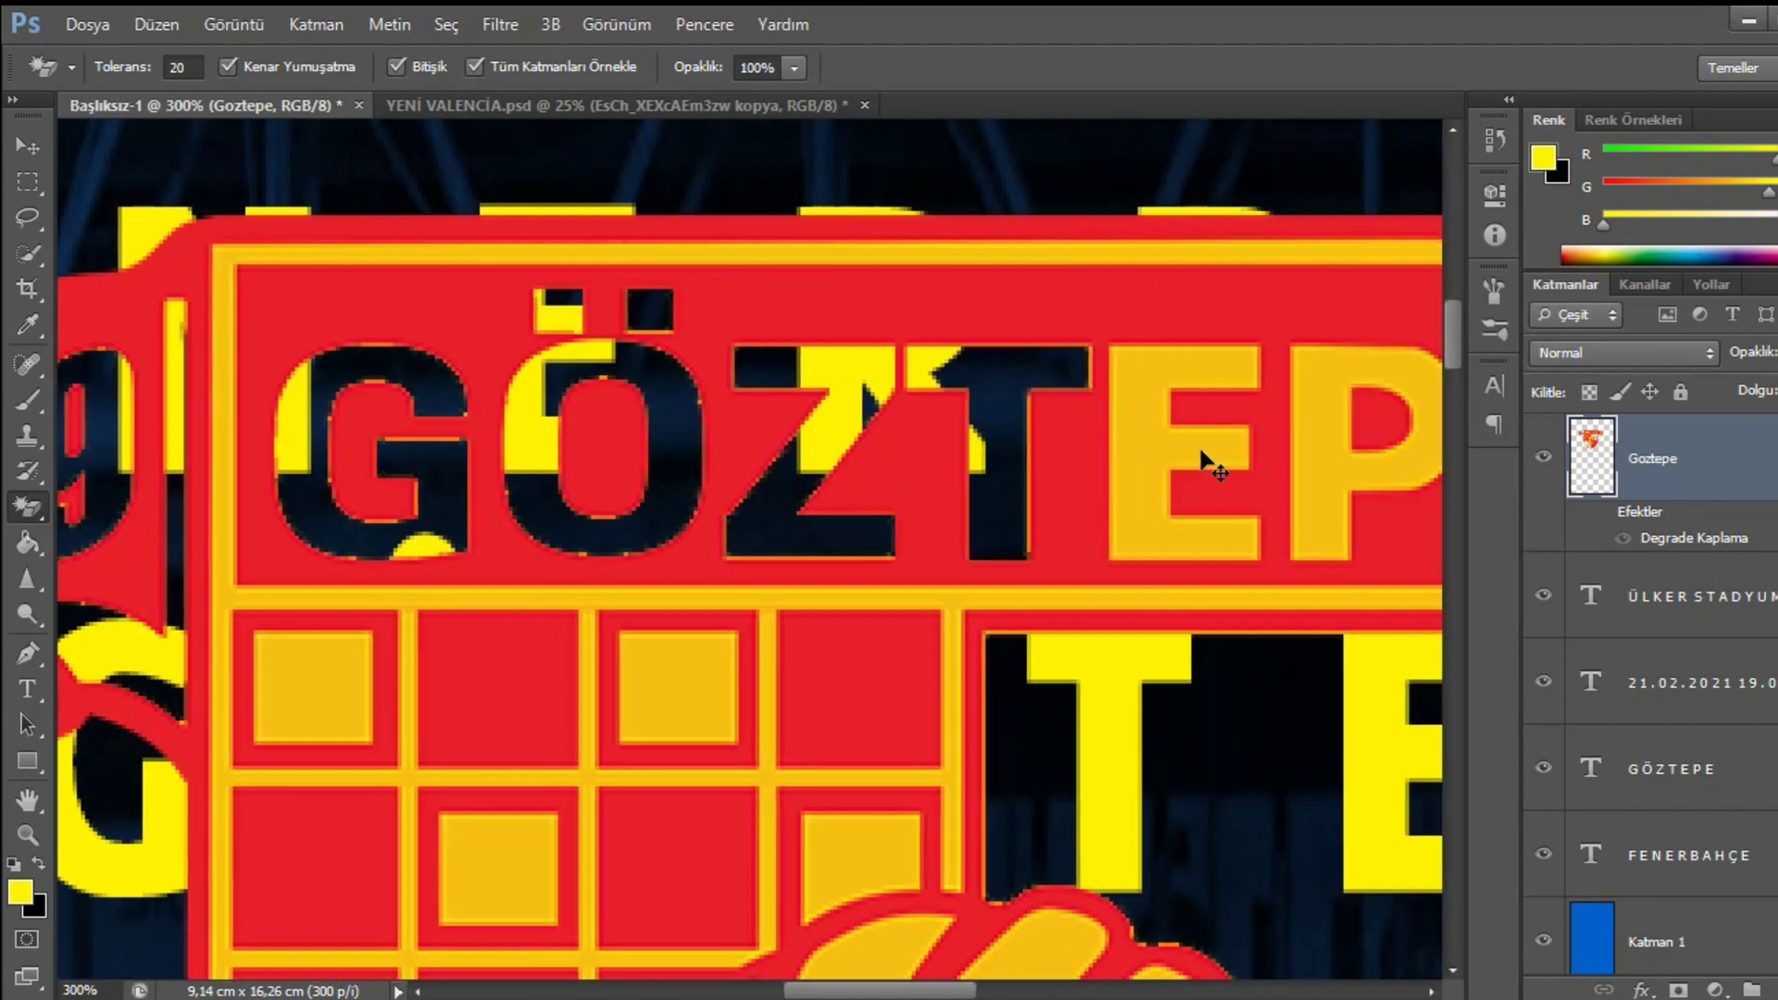
scroll(1204, 463, "right", 1)
left_click(1102, 431)
left_click(1284, 454)
scroll(1273, 463, "right", 7)
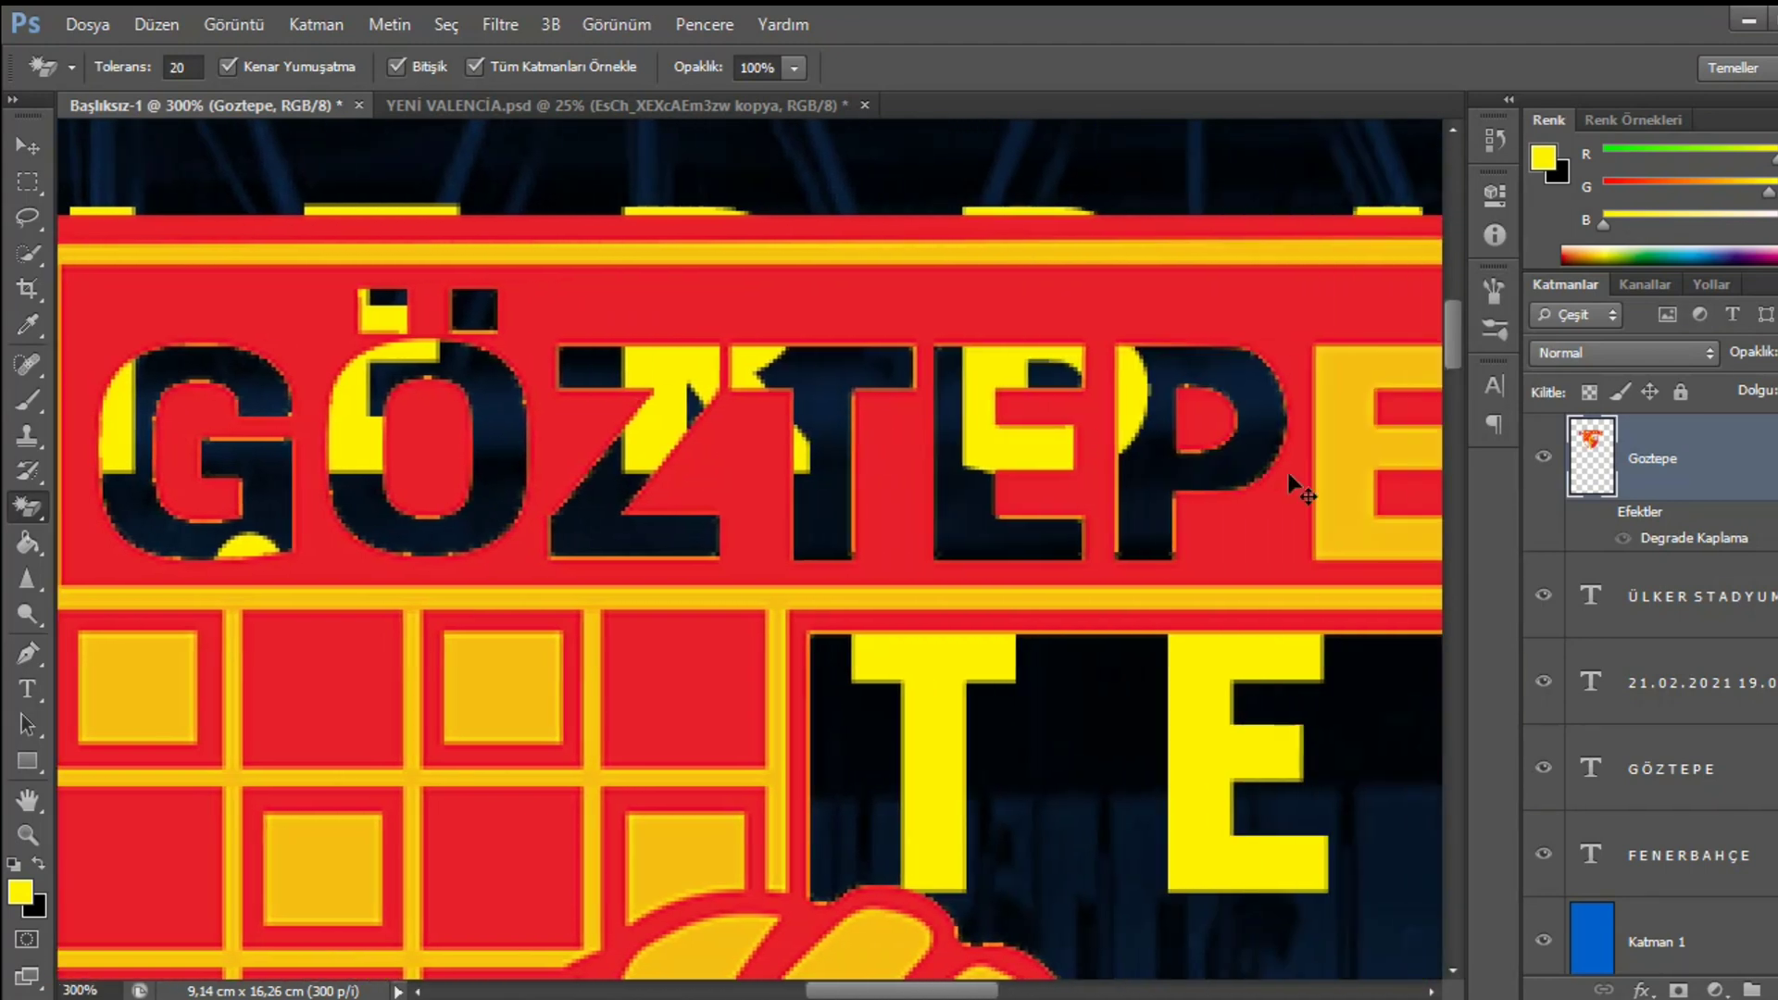
left_click(1156, 445)
- Erase the yellow digits 2 and 5 and the yellow fold details from the ribbon end beside GÖZTEPE
scroll(1254, 465, "right", 7)
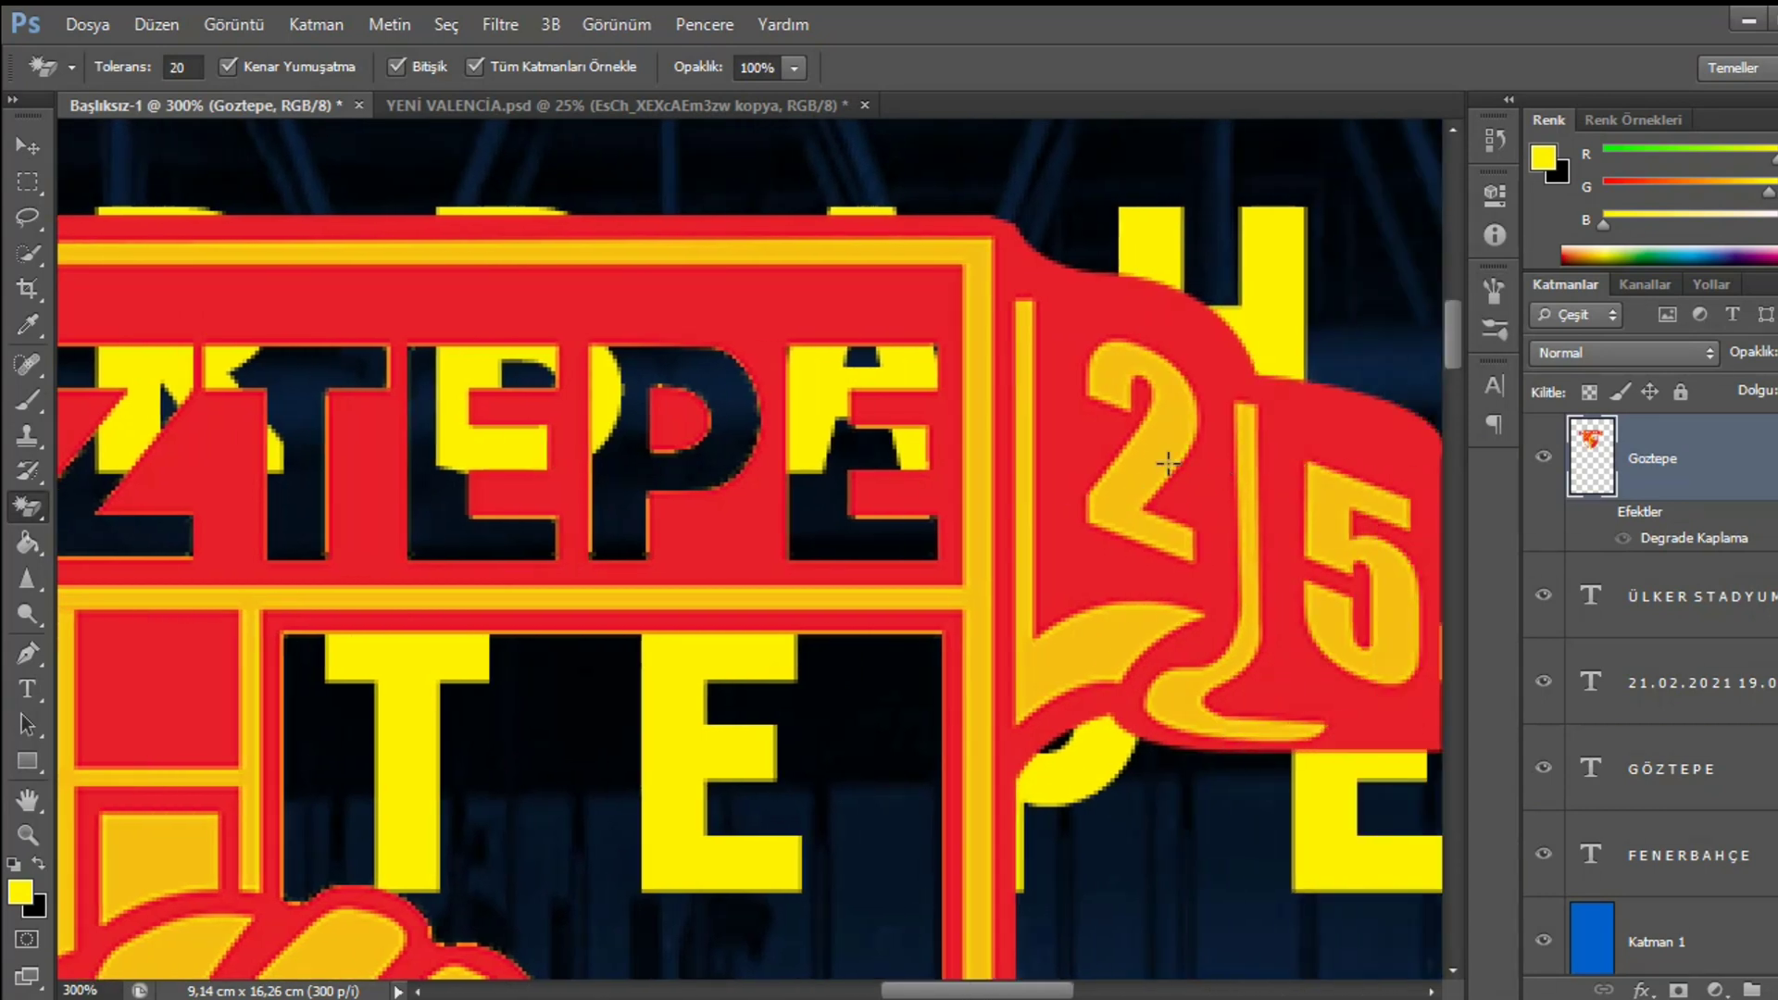
left_click(1168, 463)
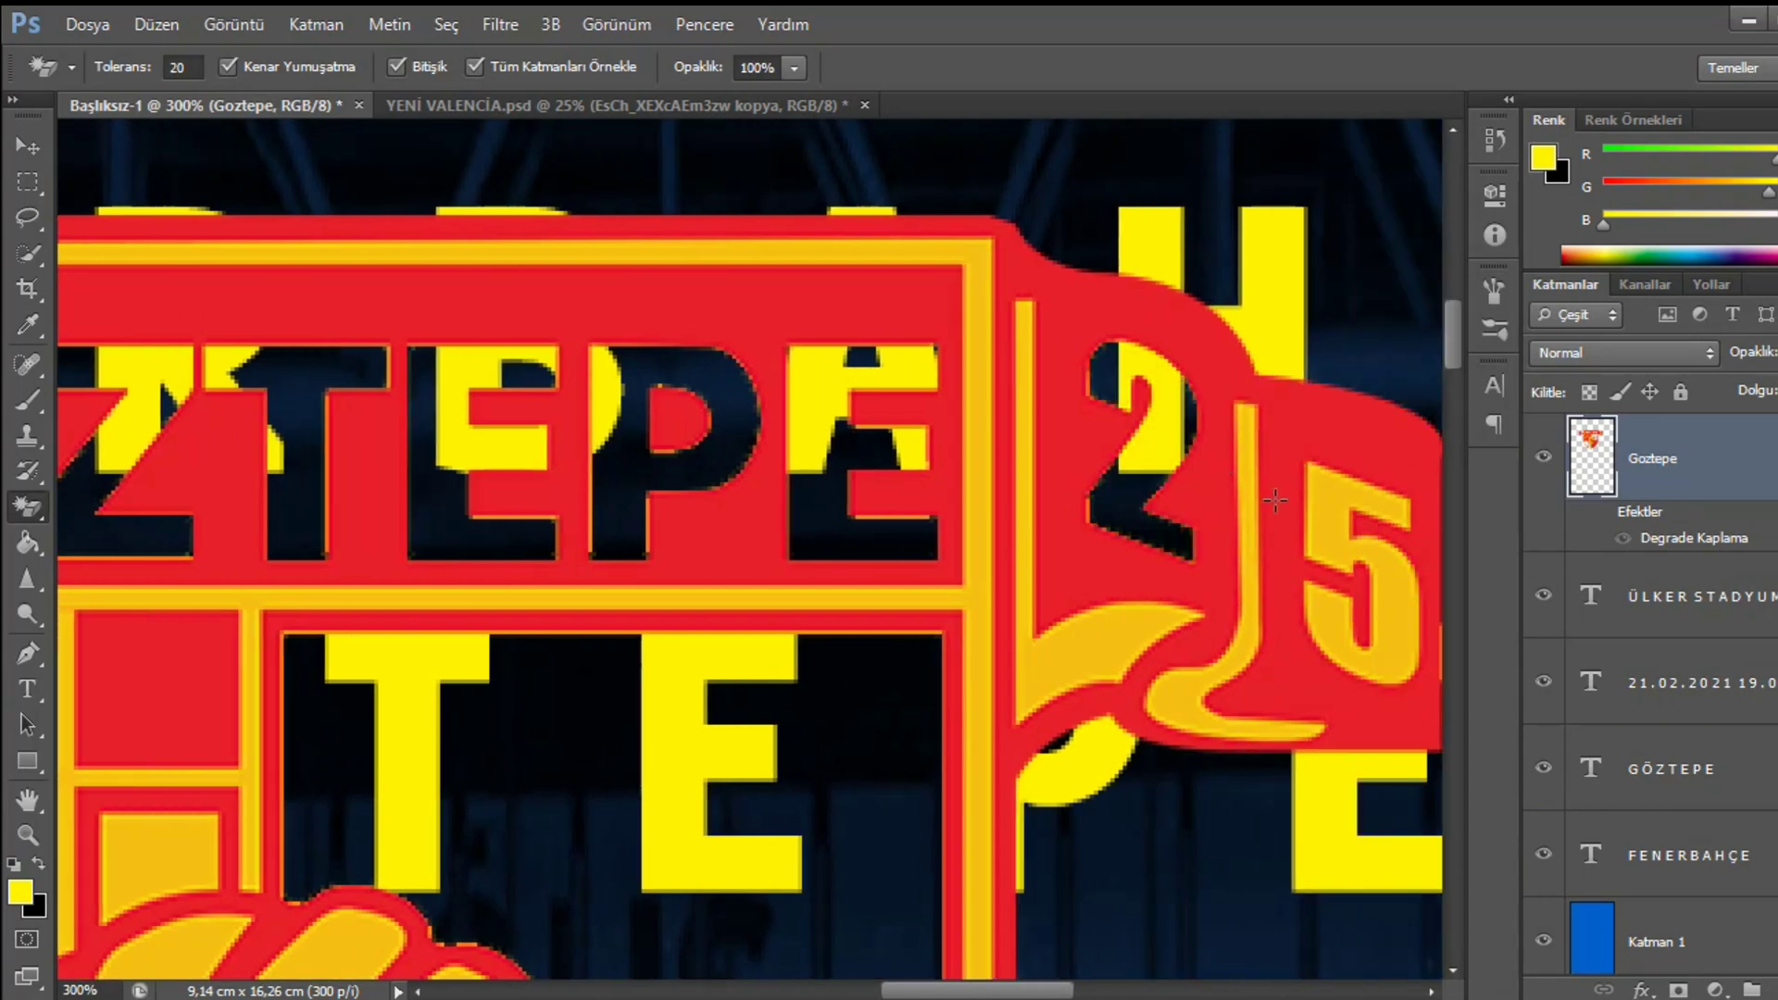
left_click(1350, 544)
scroll(1296, 556, "down", 3)
scroll(1160, 584, "right", 4)
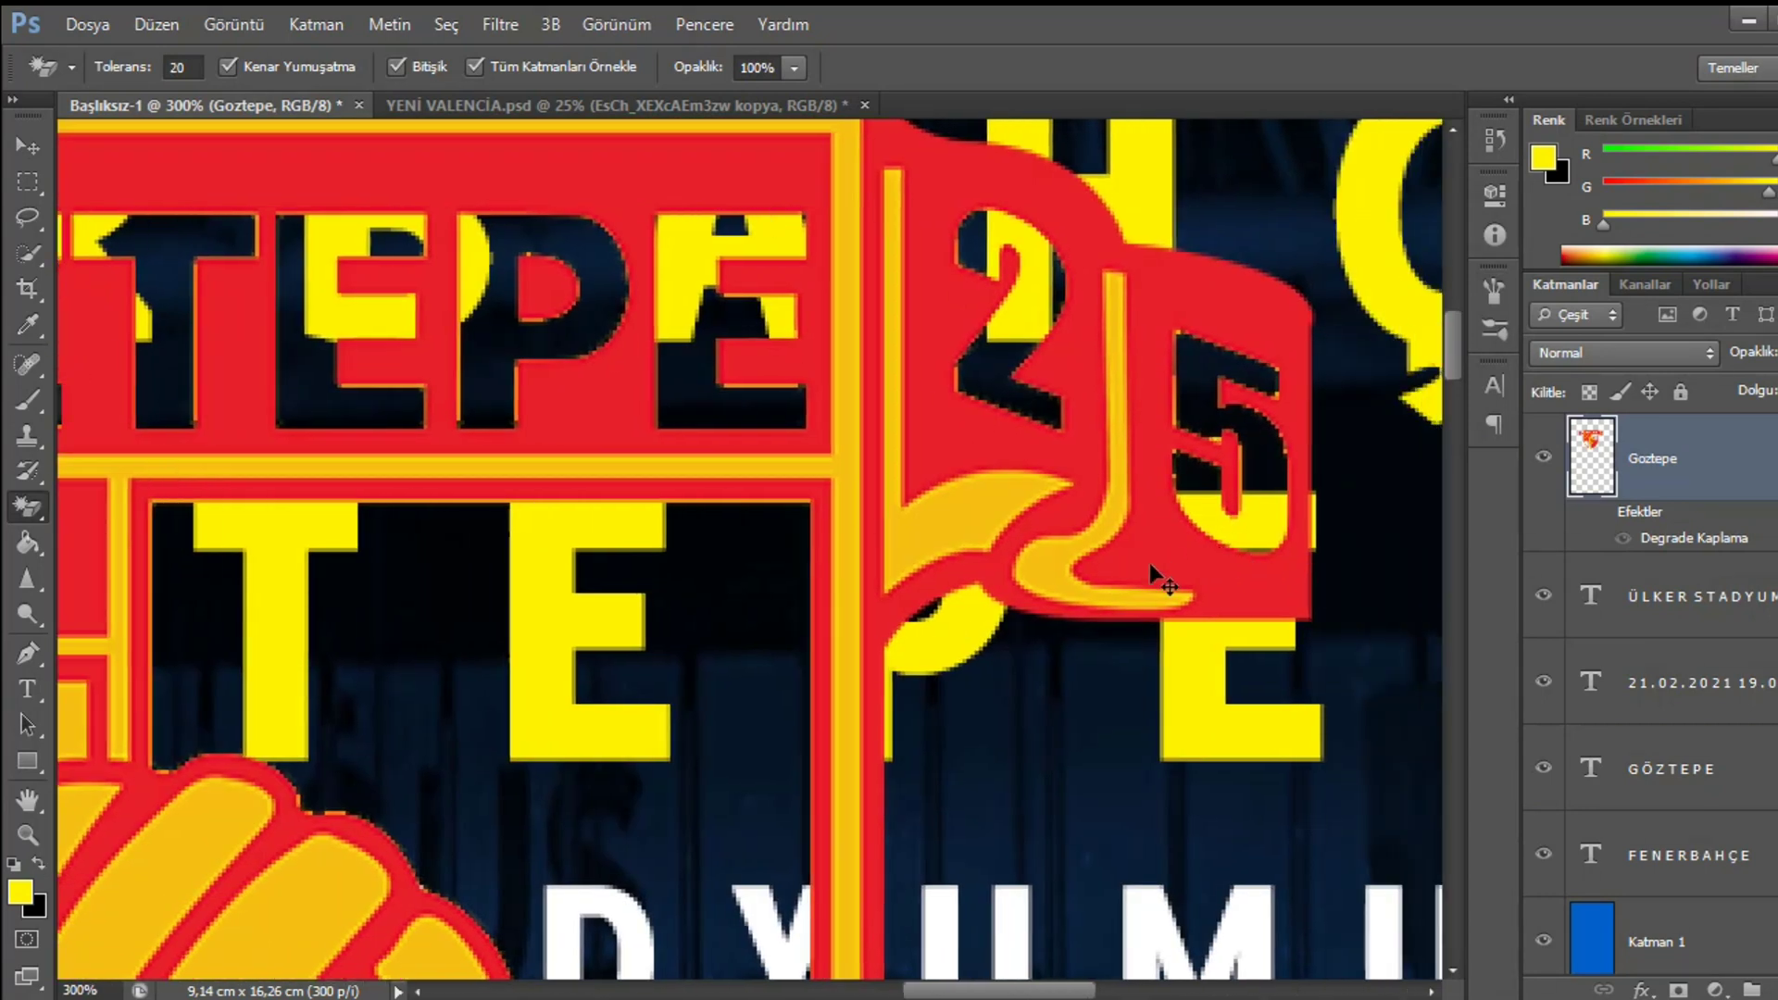
left_click(973, 565)
left_click(886, 533)
- Erase the five yellow panels along the left side of the crest's ball with the Magic Eraser
scroll(887, 533, "down", 5)
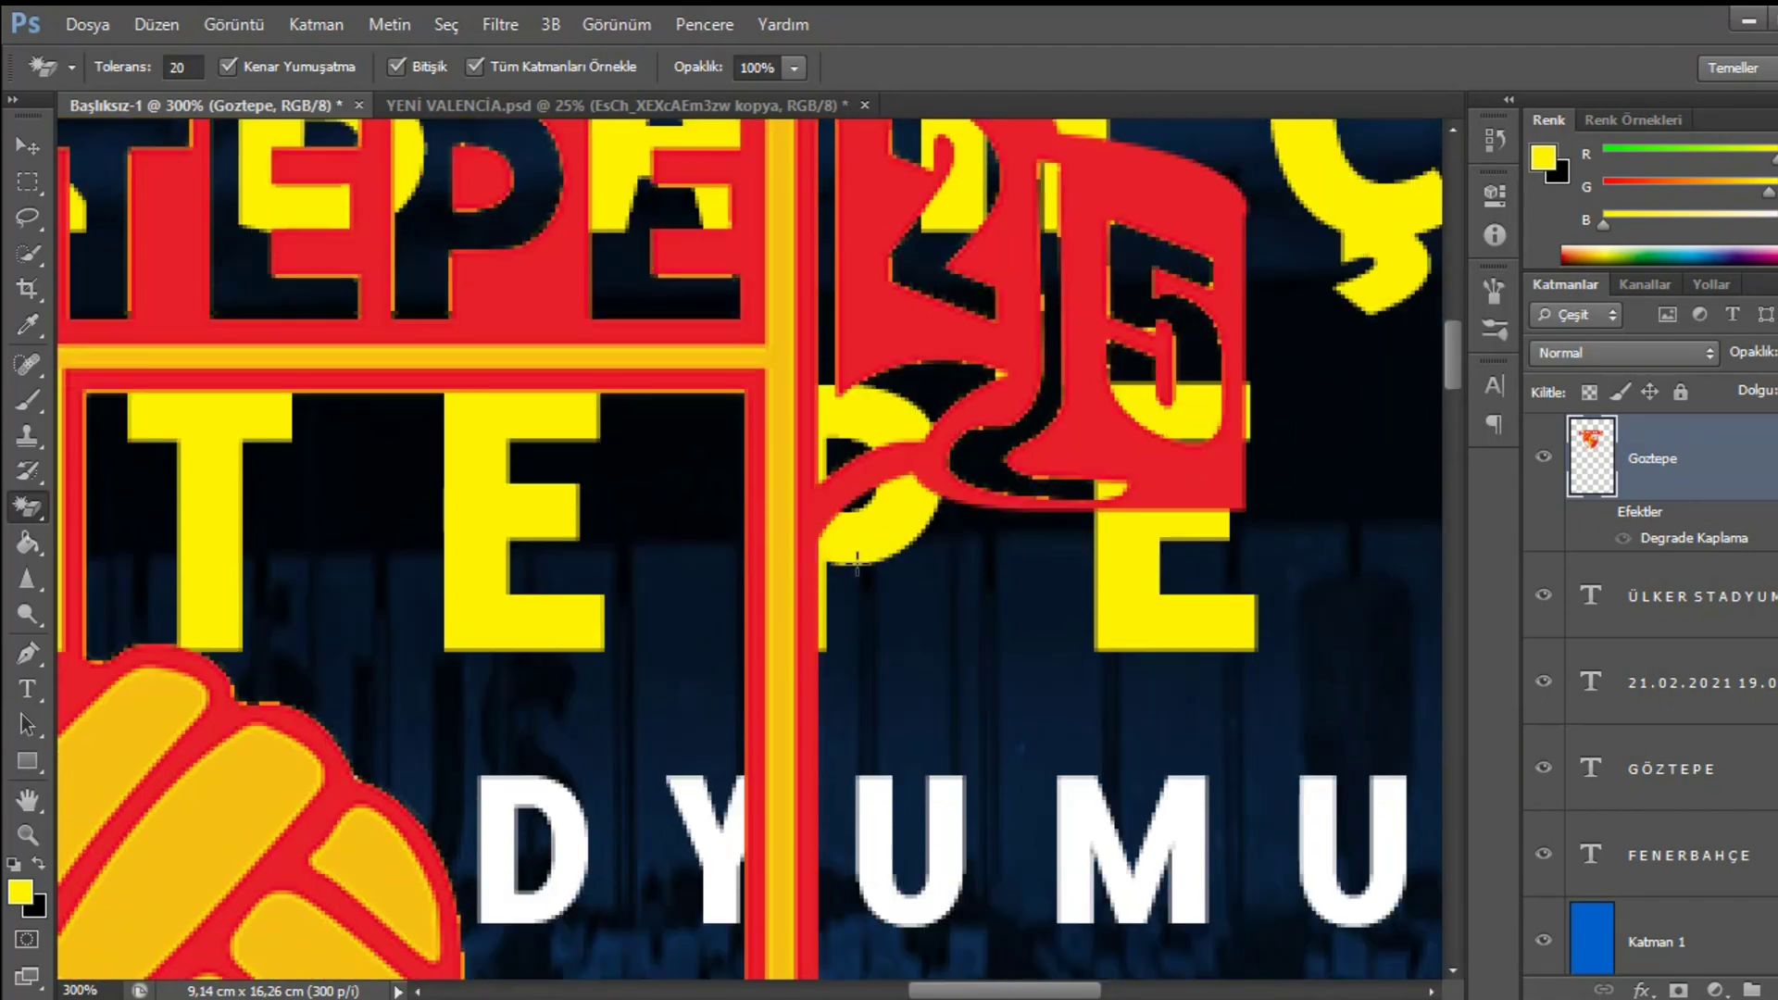
scroll(536, 655, "down", 3)
scroll(478, 738, "up", 4)
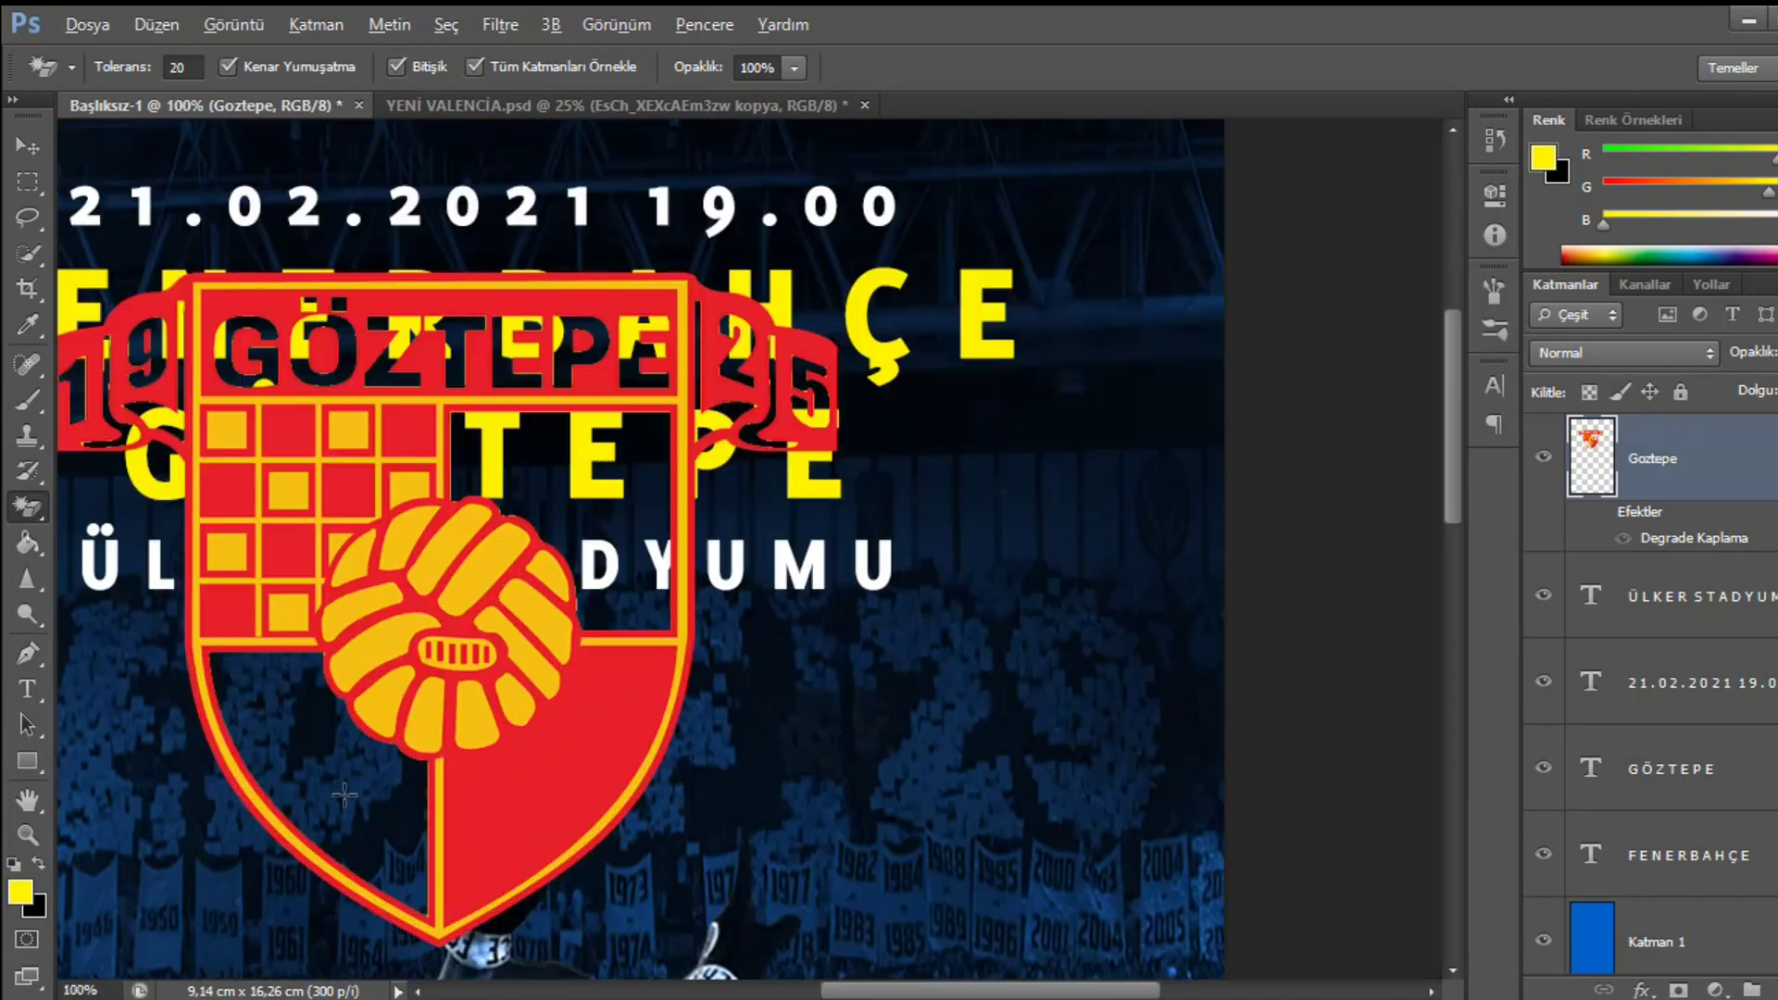
scroll(595, 746, "down", 4)
scroll(528, 741, "up", 3)
scroll(590, 715, "up", 1)
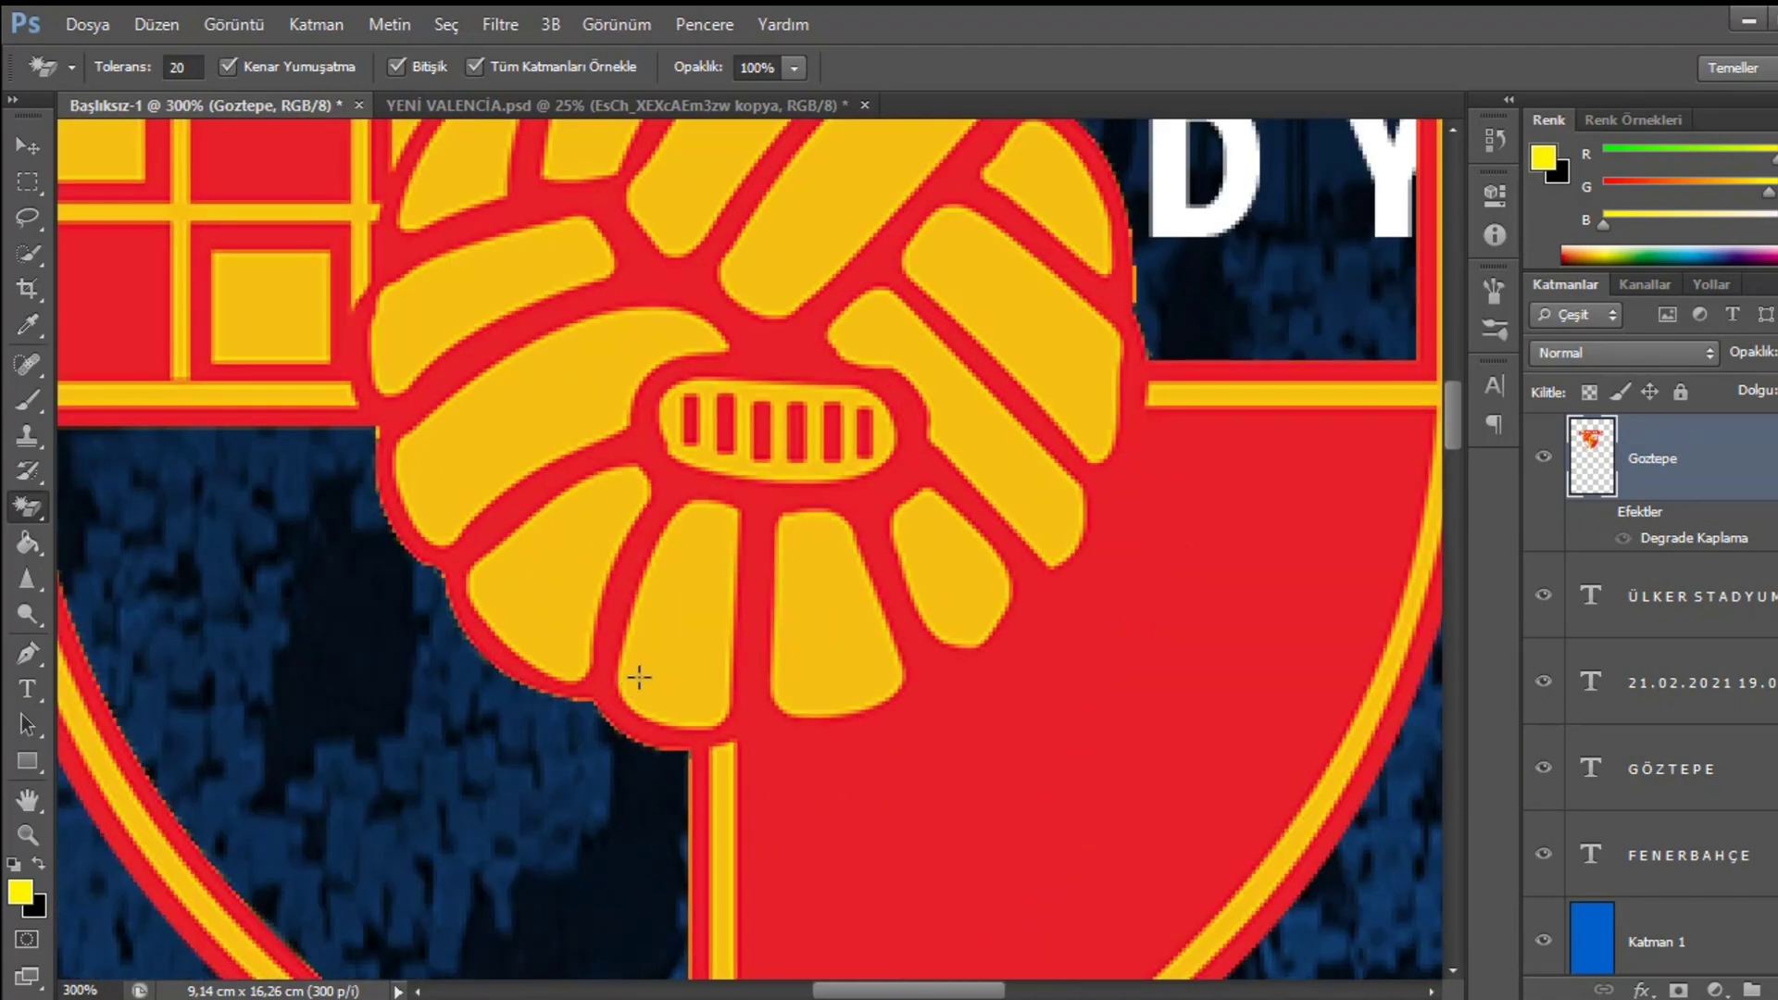
left_click(653, 651)
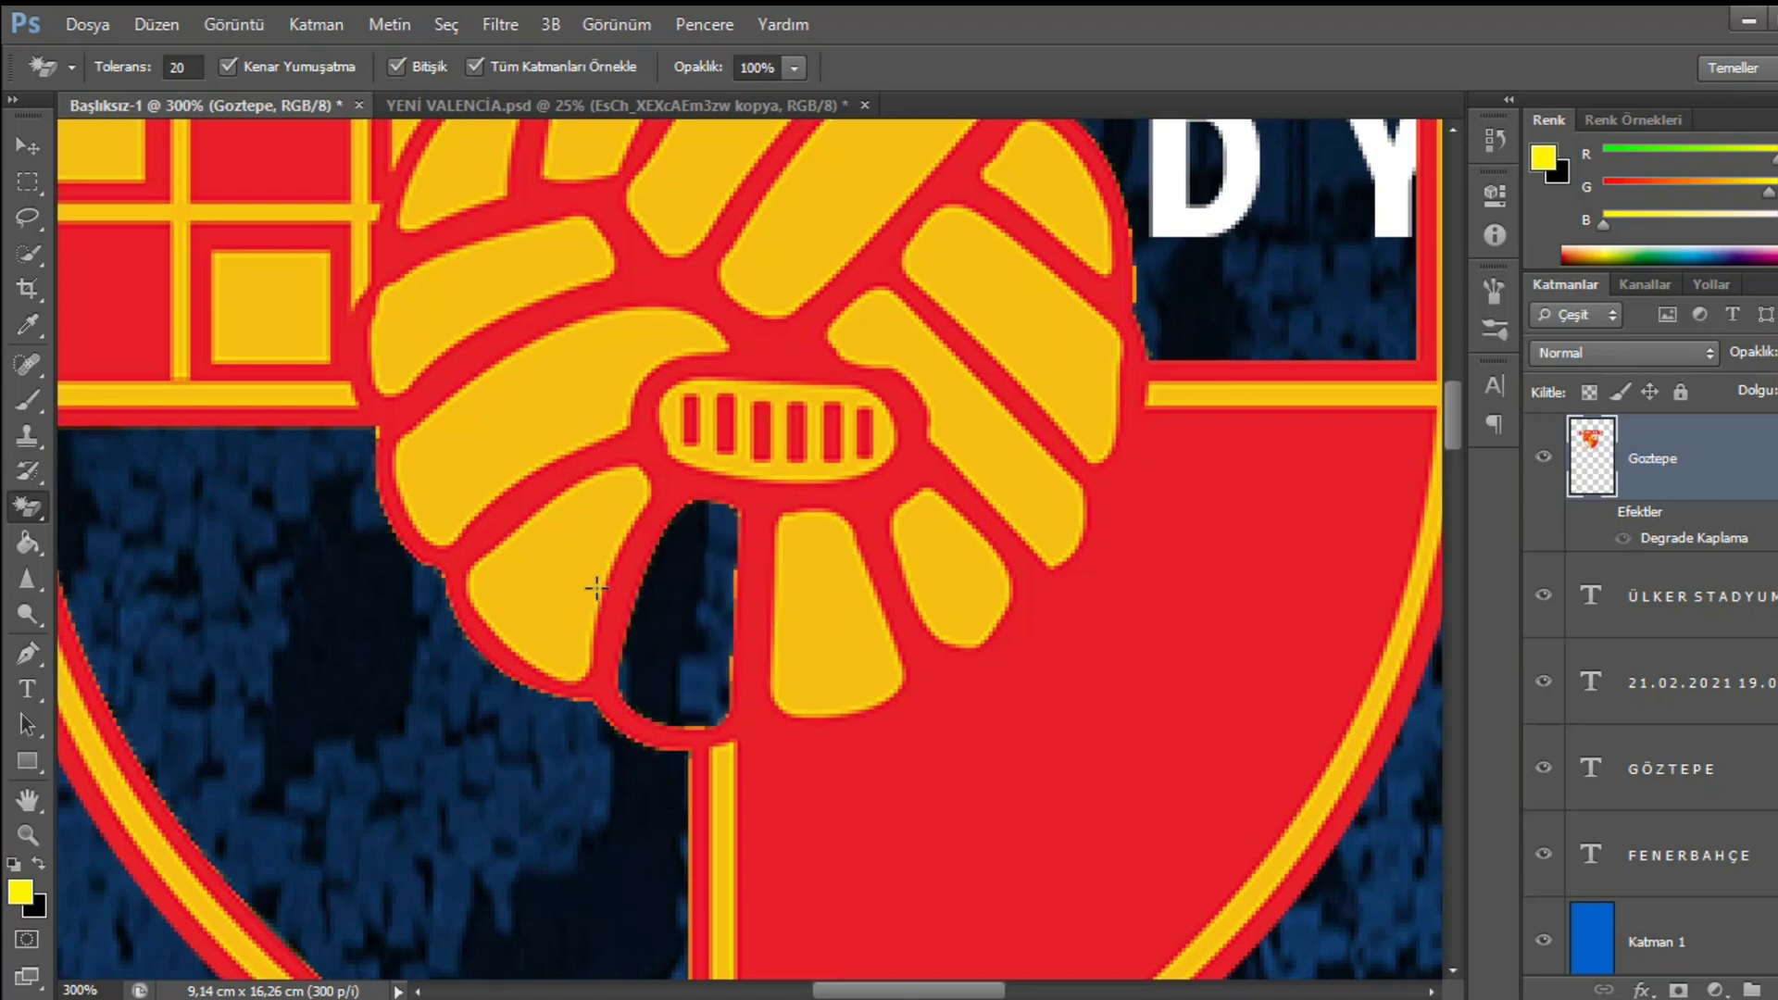
left_click(570, 553)
left_click(539, 414)
scroll(519, 407, "up", 1)
left_click(454, 377)
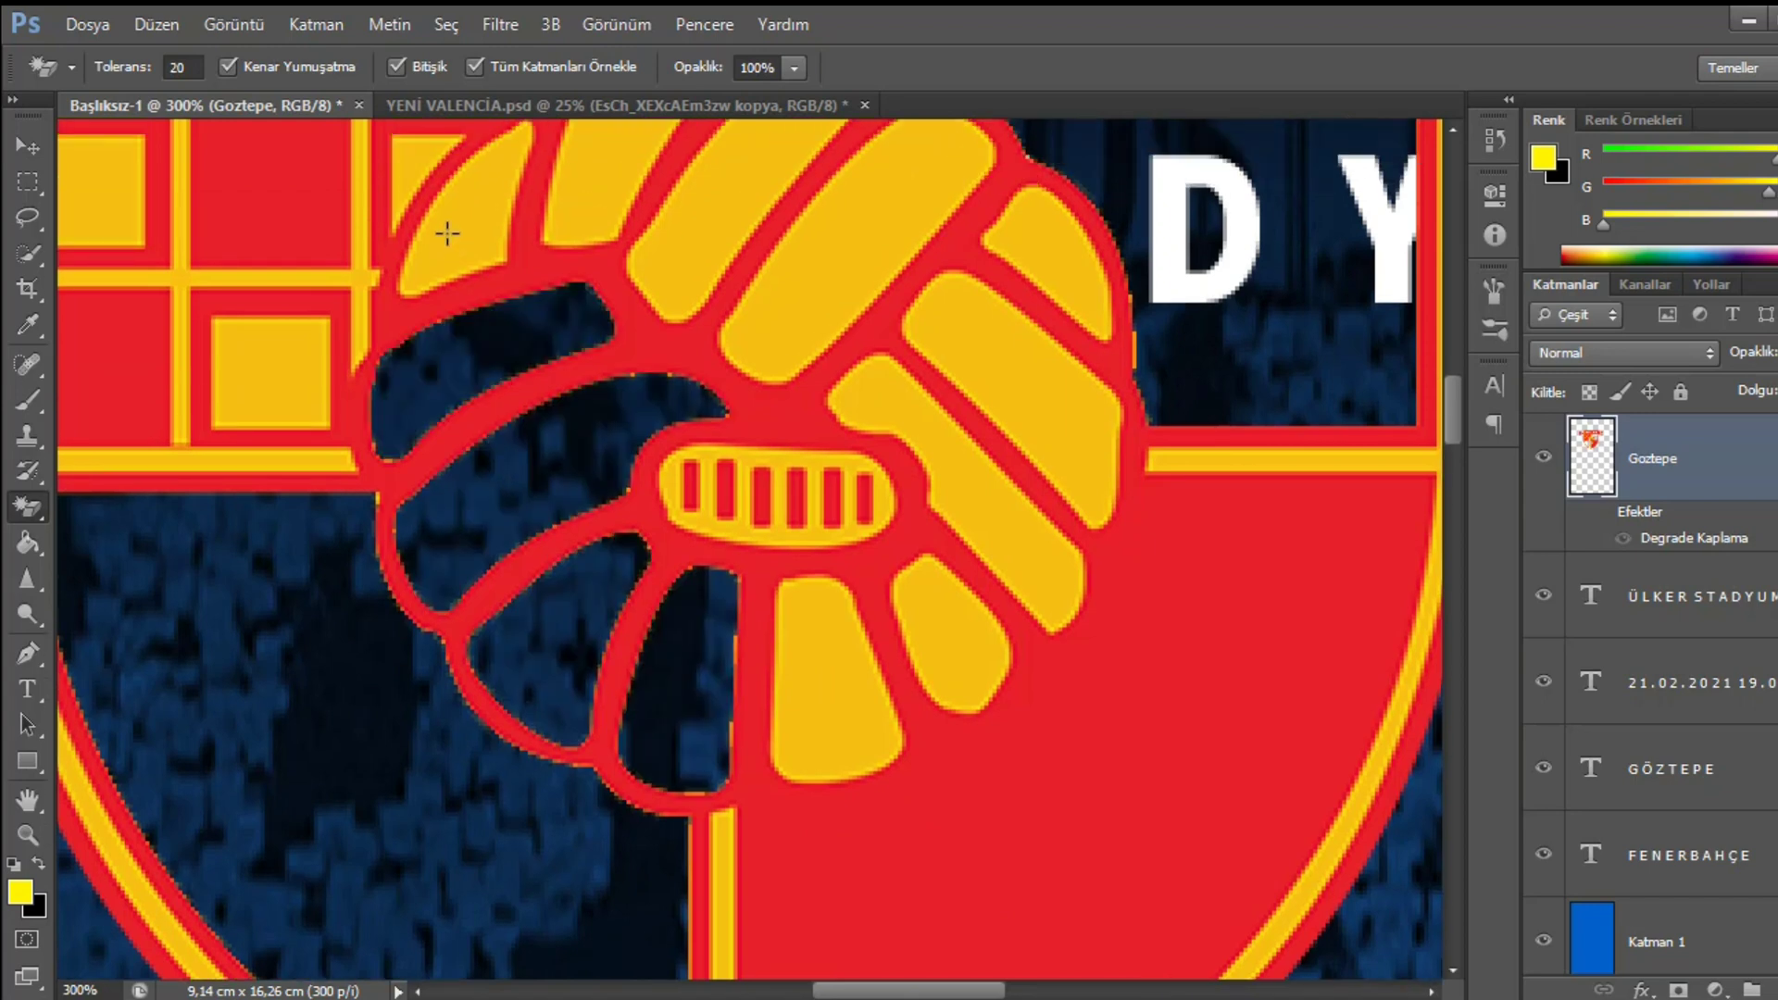
left_click(452, 225)
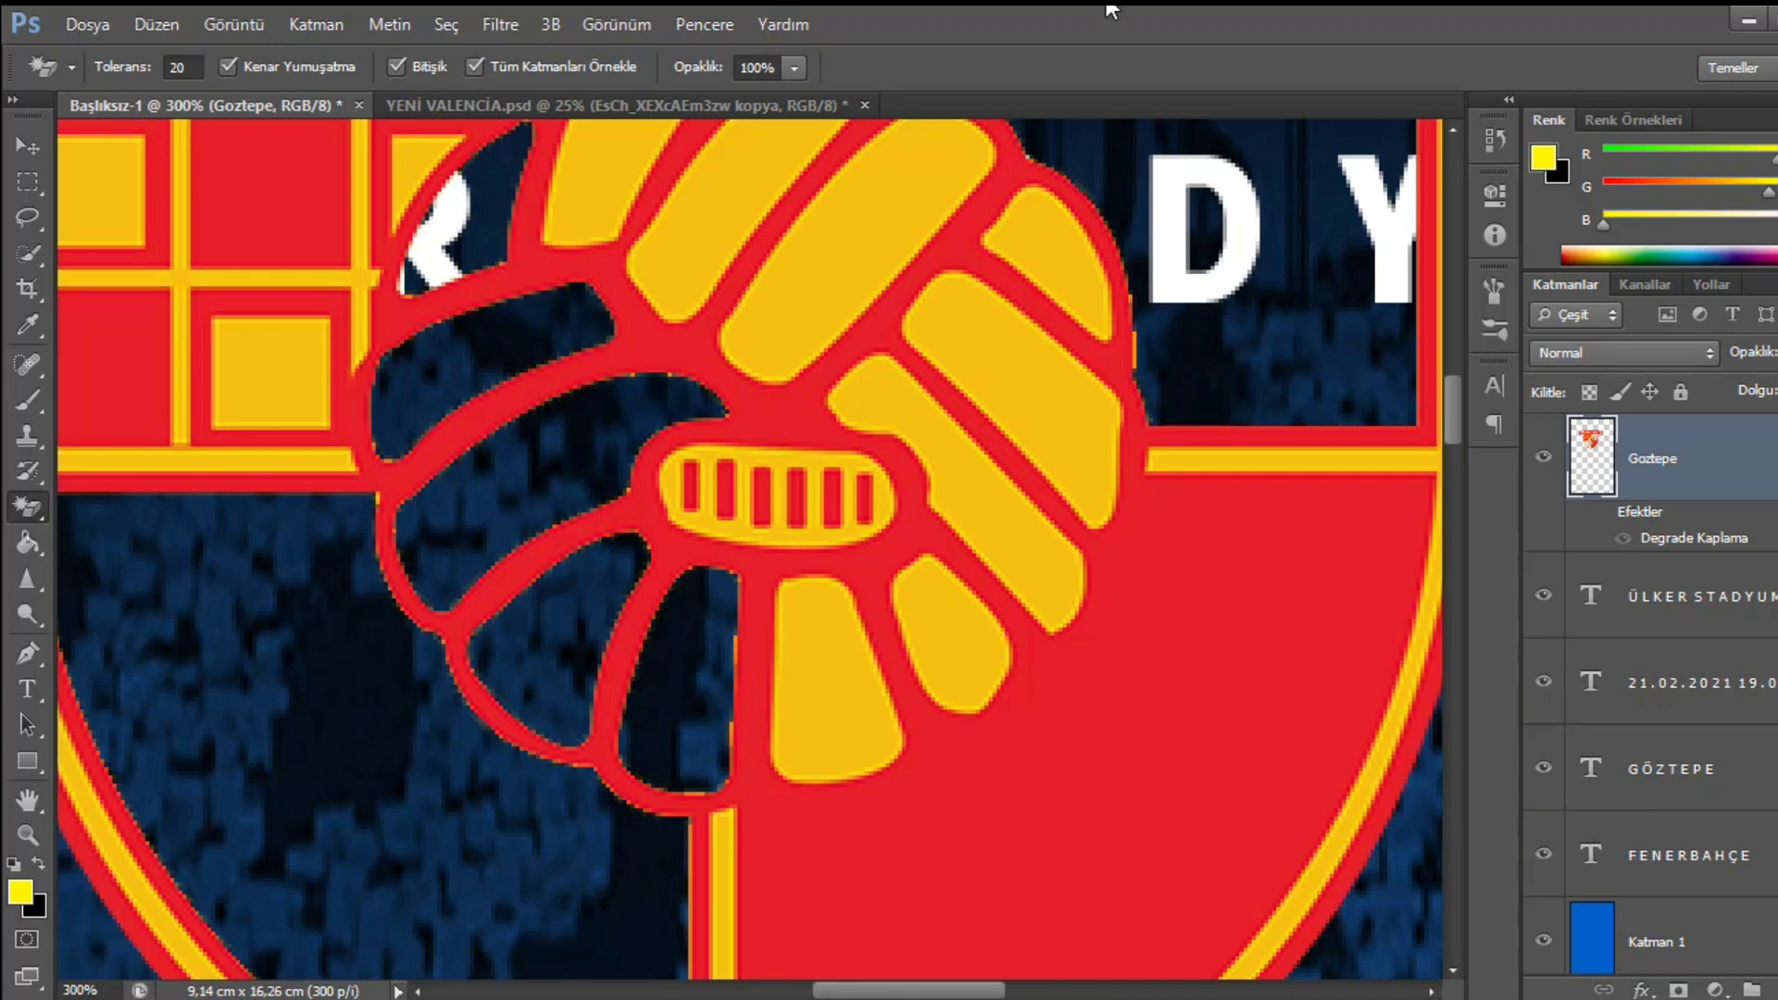
- Erase the remaining yellow panels across the upper, right and lower parts of the ball, keeping its small central oval
scroll(625, 291, "up", 2)
left_click(700, 307)
left_click(759, 329)
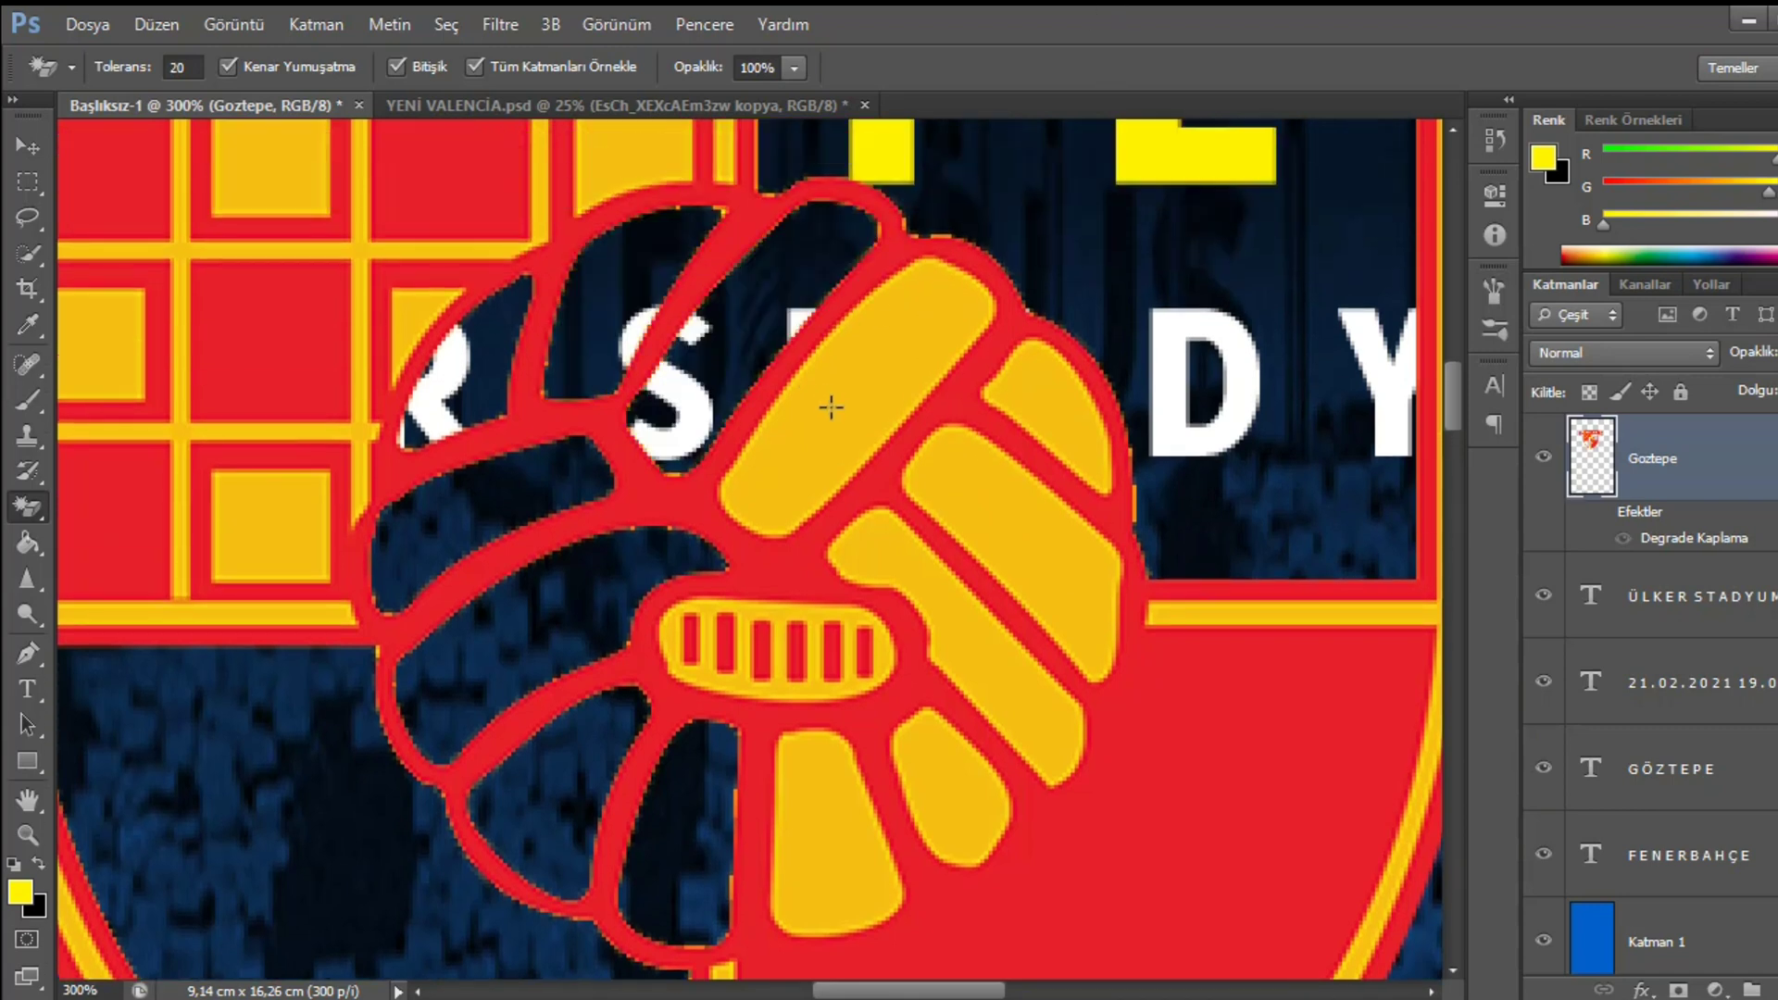
left_click(830, 407)
left_click(992, 509)
left_click(1071, 431)
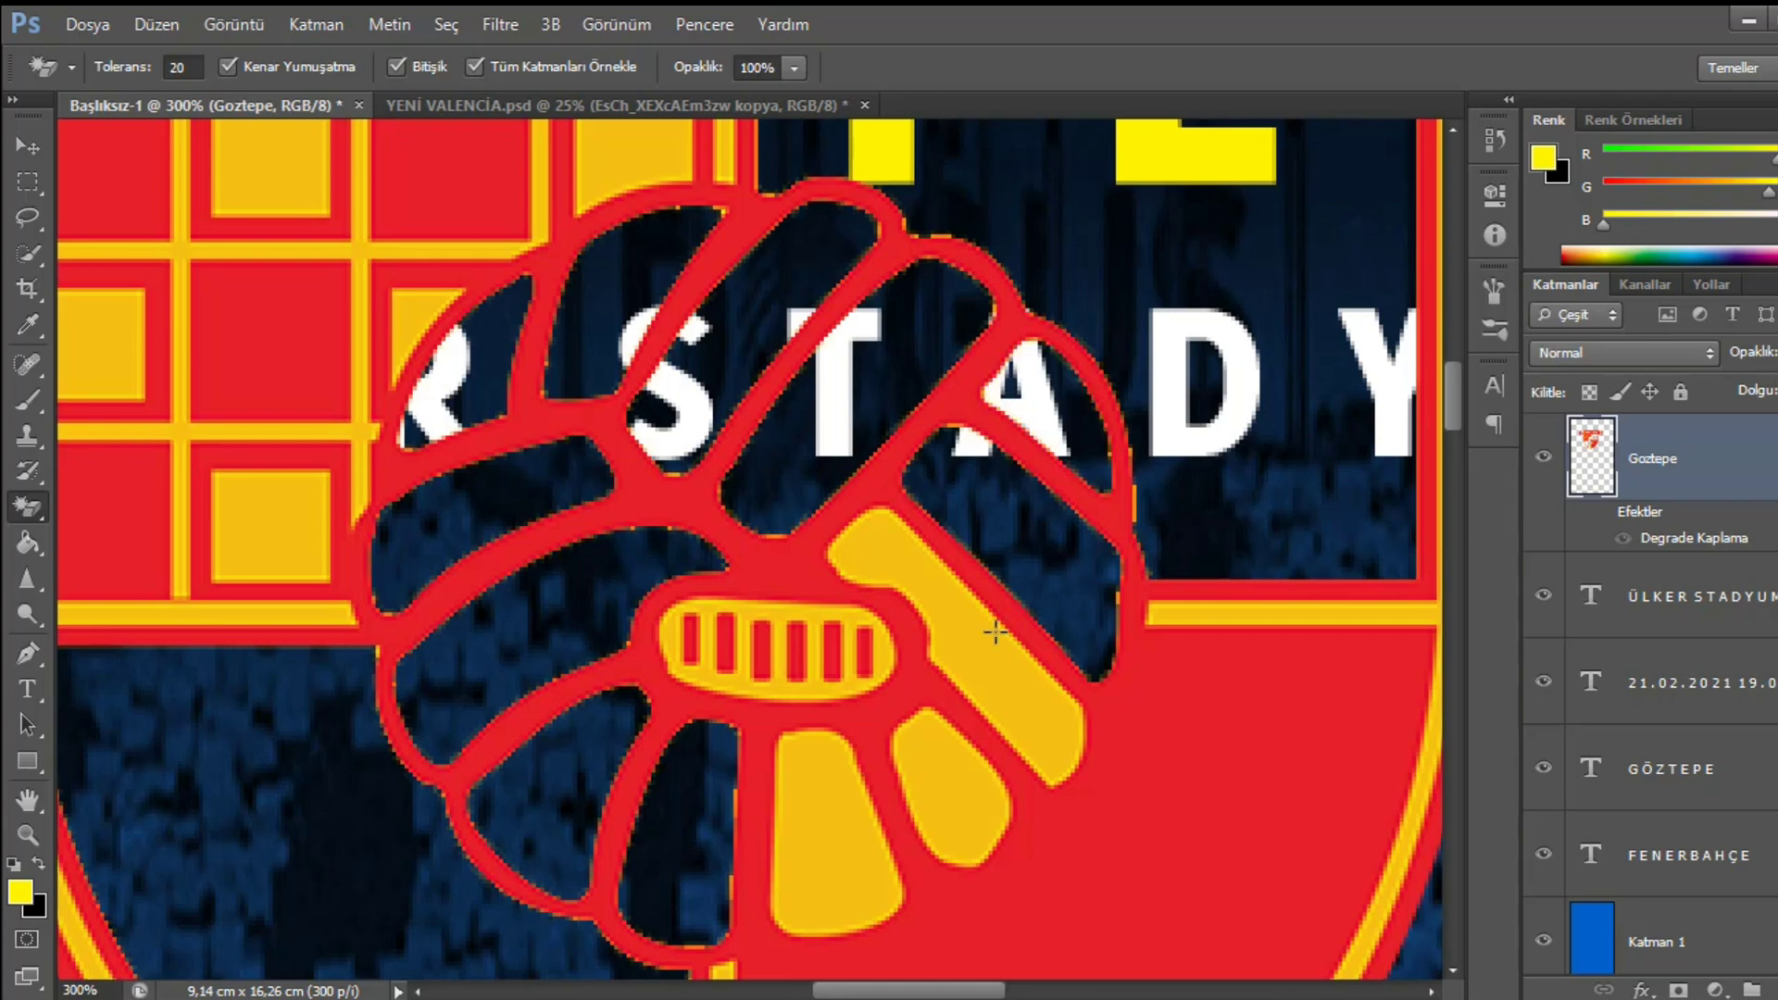
left_click(975, 646)
left_click(963, 796)
left_click(824, 817)
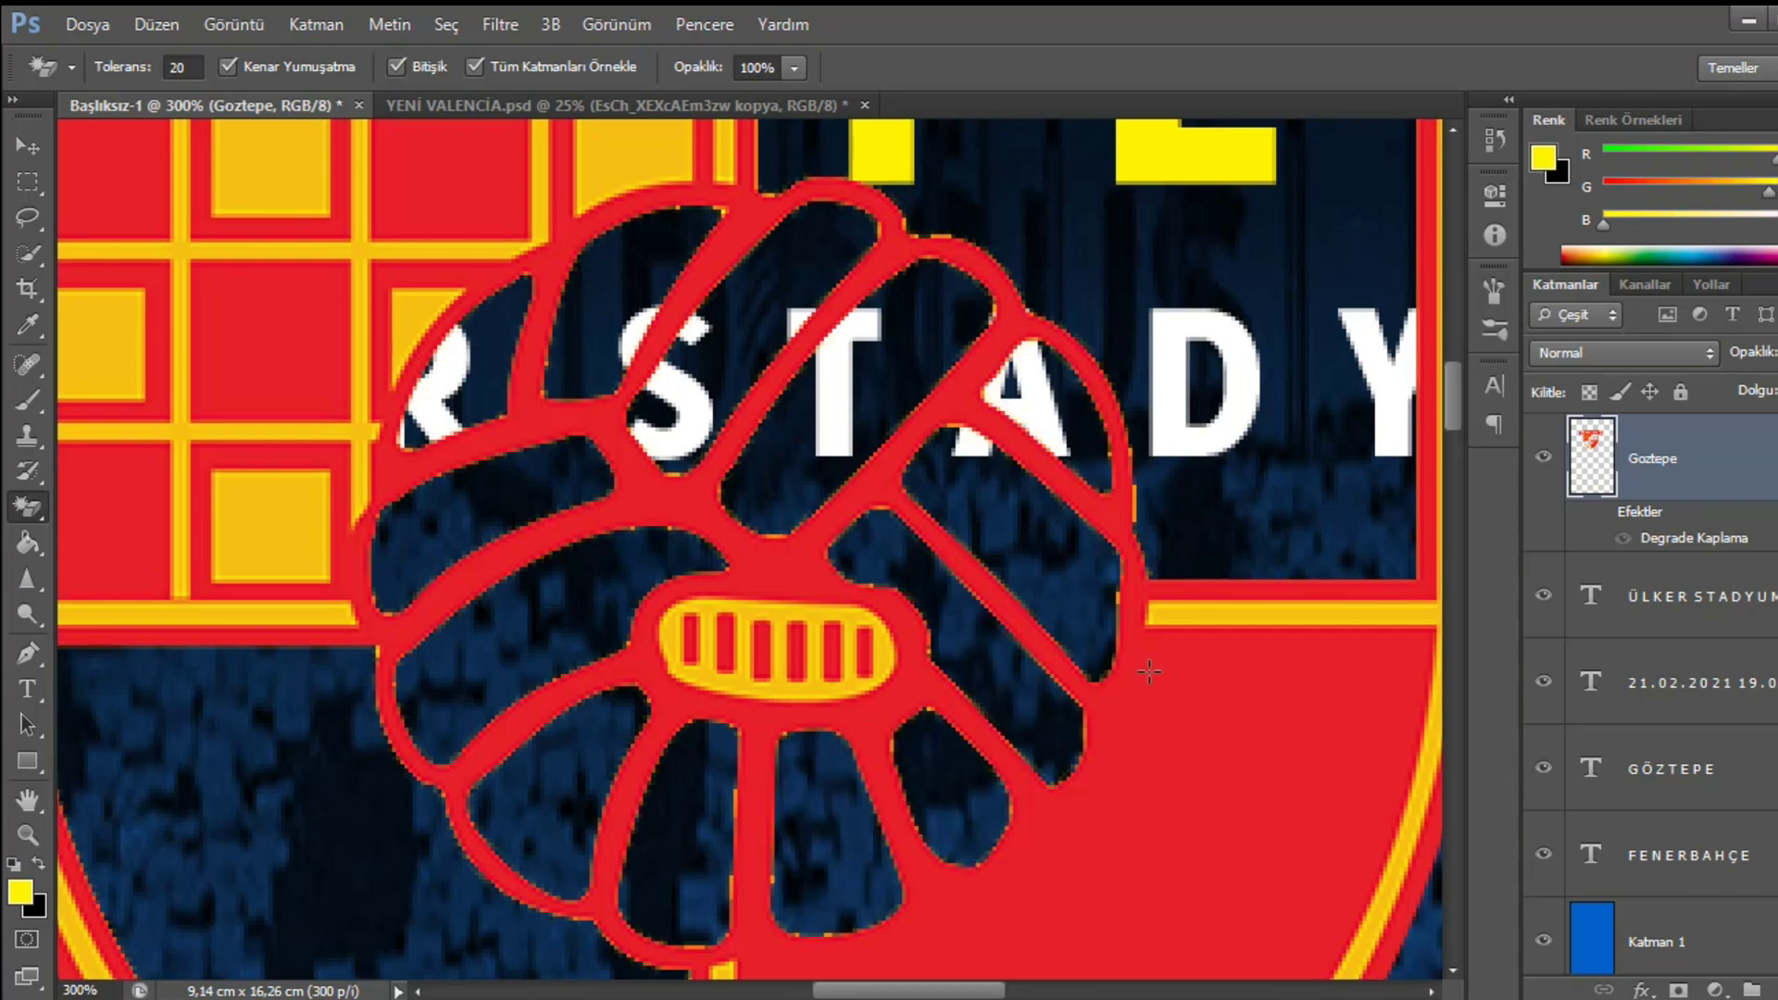
- Show the Goztepe layer's effects again, scale the crest down to roughly a fifth and place it above the date line
left_click(1597, 514)
scroll(1000, 526, "down", 4)
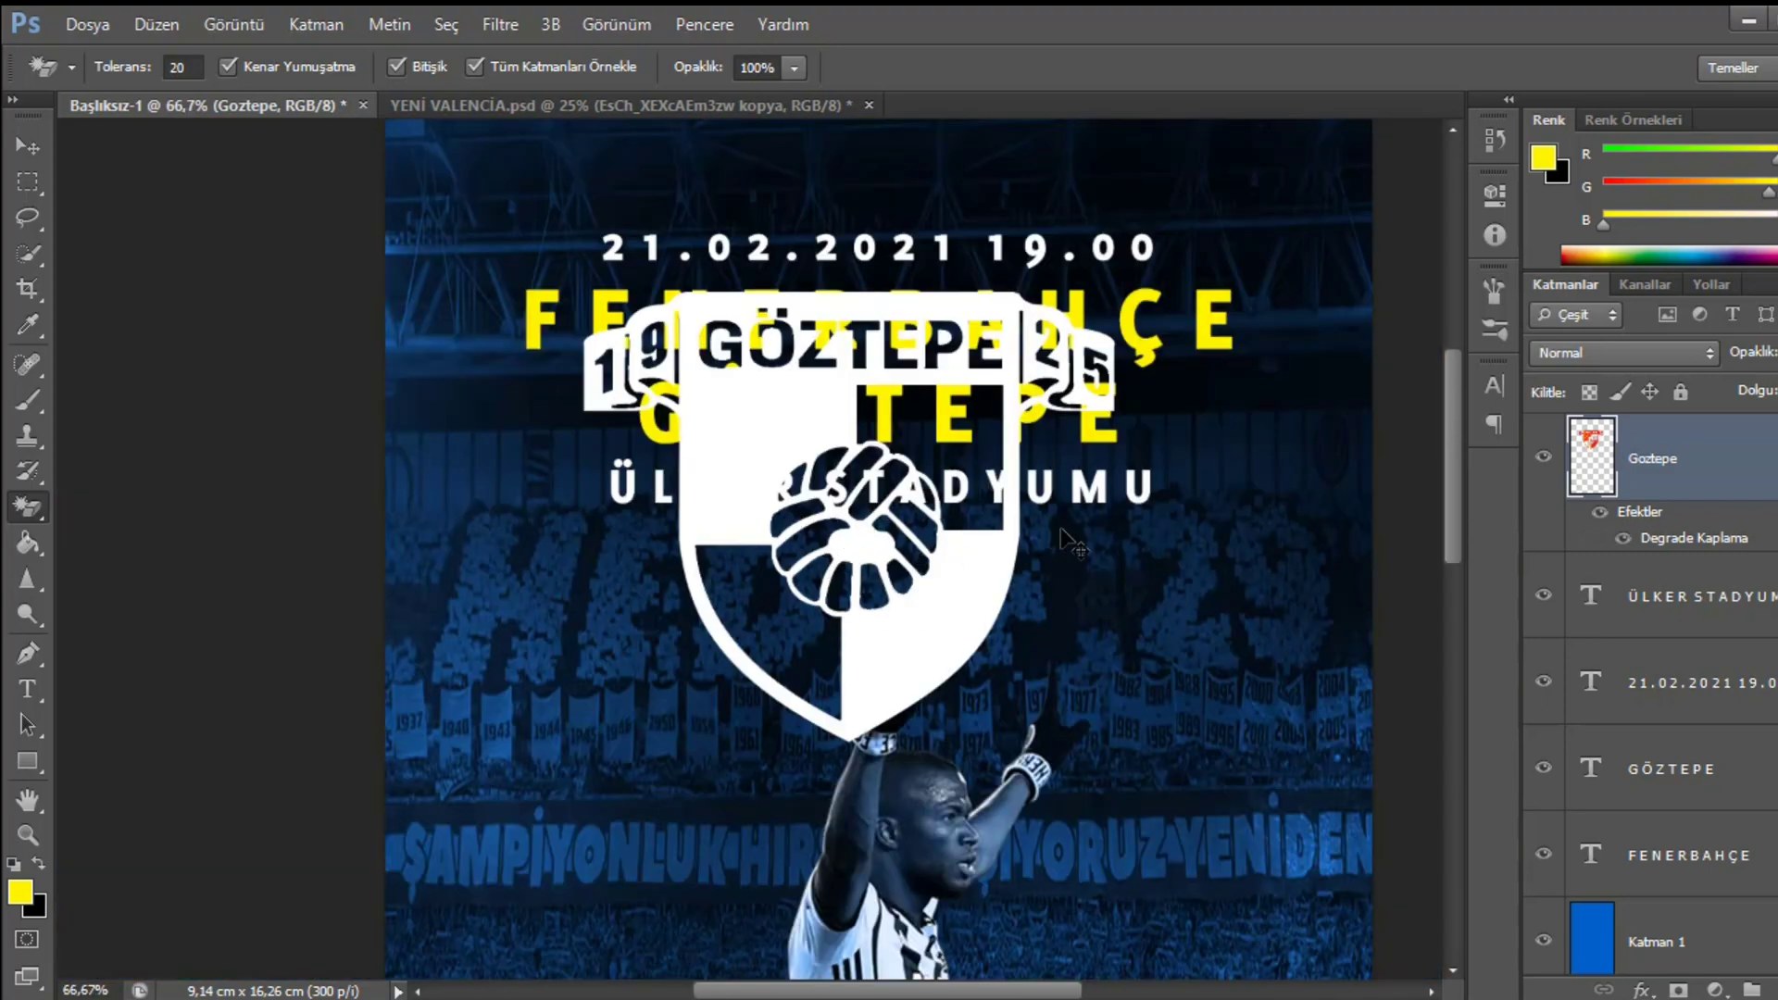
key("ctrl+t")
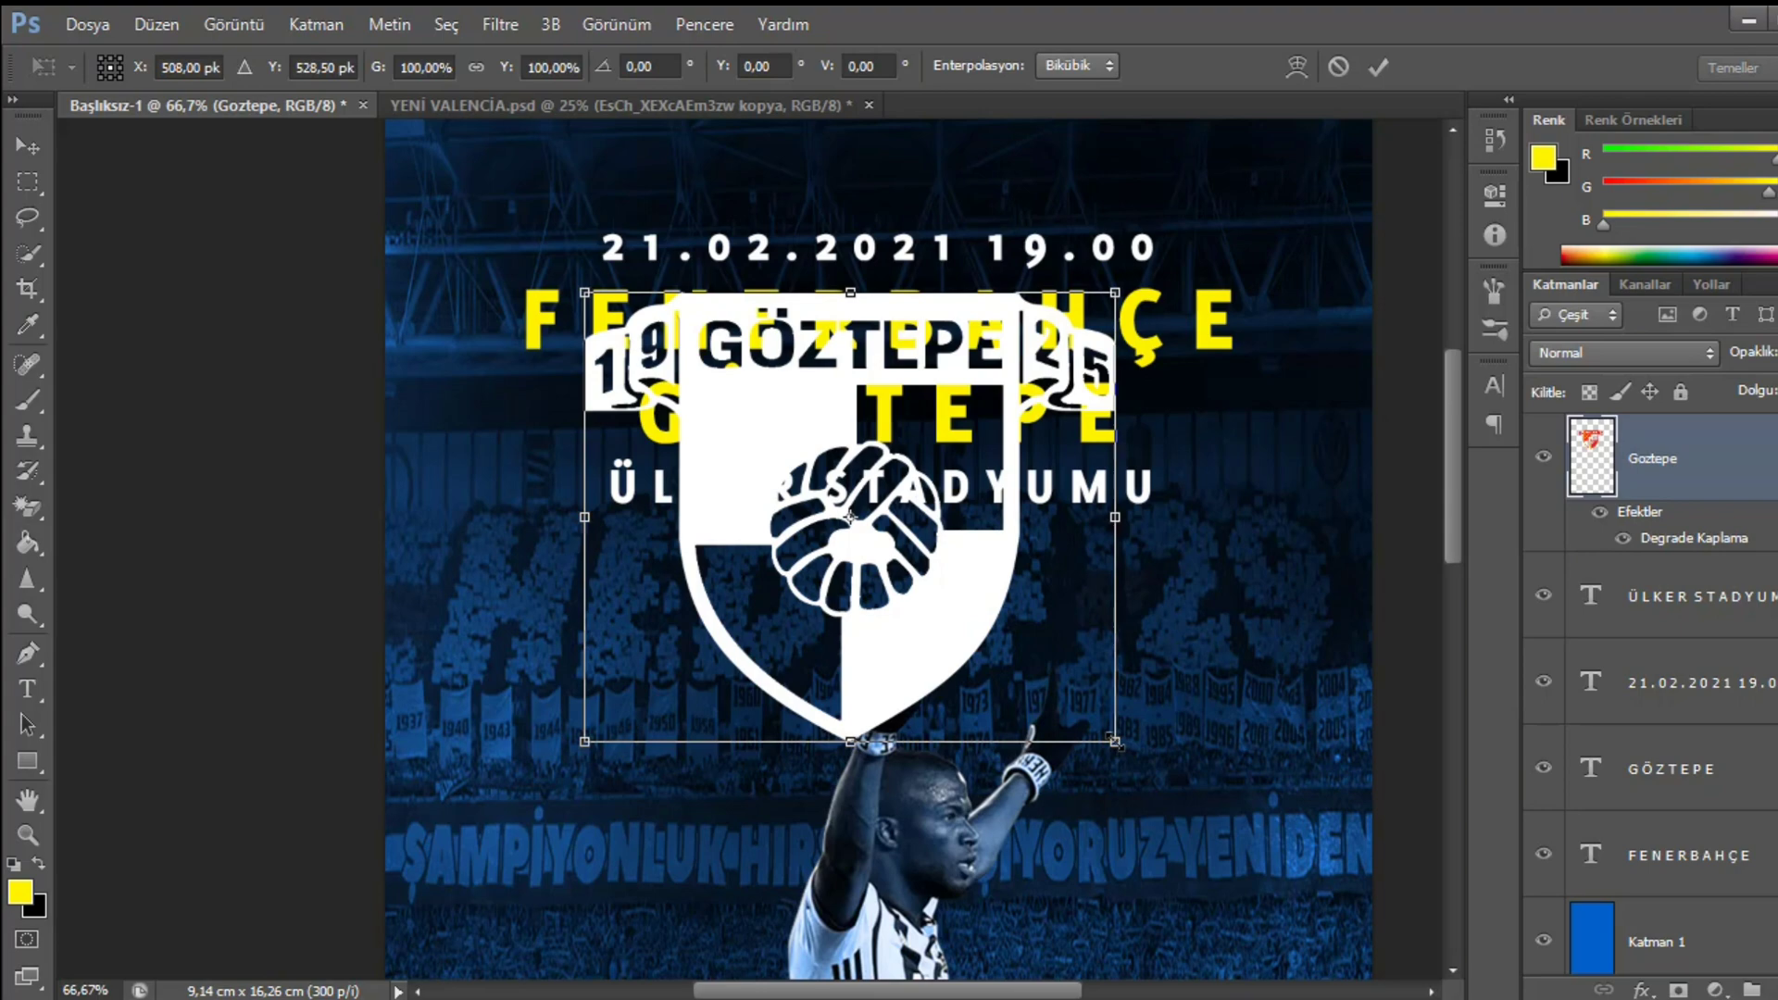
mouse_move(1117, 742)
left_mouse_down()
mouse_move(1041, 697)
mouse_move(929, 582)
mouse_move(917, 329)
mouse_move(986, 210)
mouse_move(1006, 218)
left_mouse_up()
key("Return")
key("e")
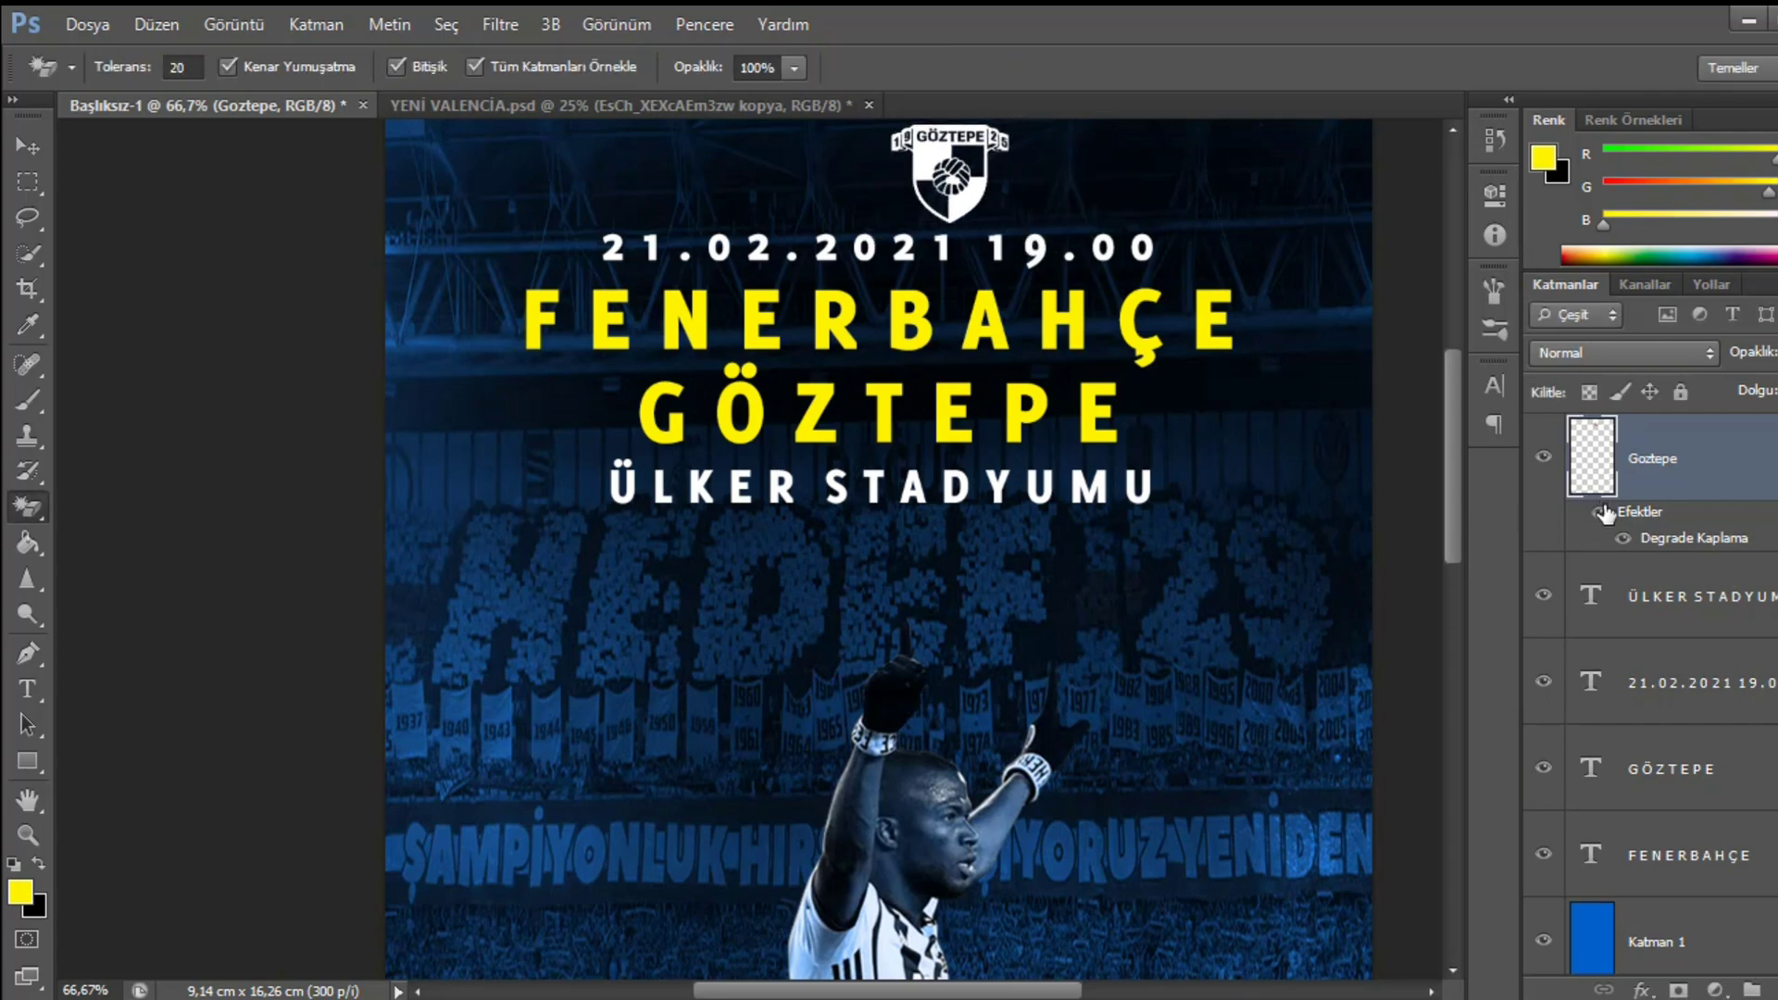
- Compare the small Göztepe crest with and without its effects, and nudge it slightly up and to the left
left_click(1601, 512)
left_click(1600, 512)
scroll(965, 218, "up", 3)
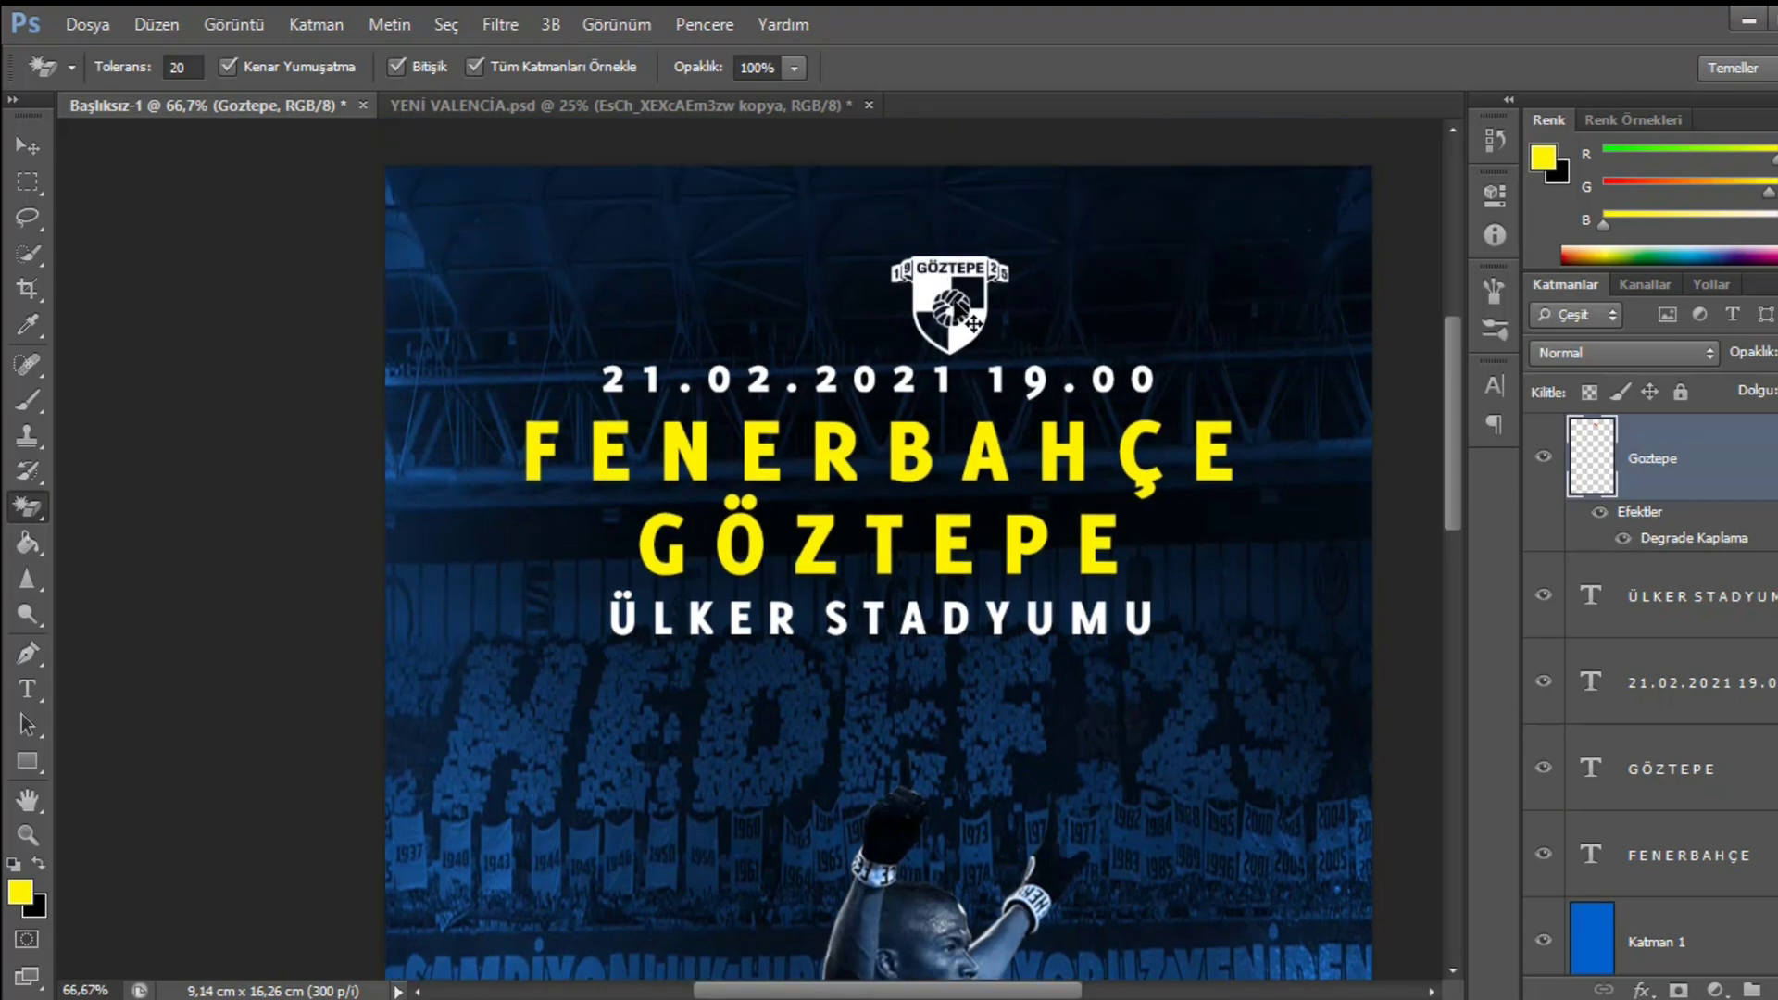
left_click_drag(976, 319, 964, 313)
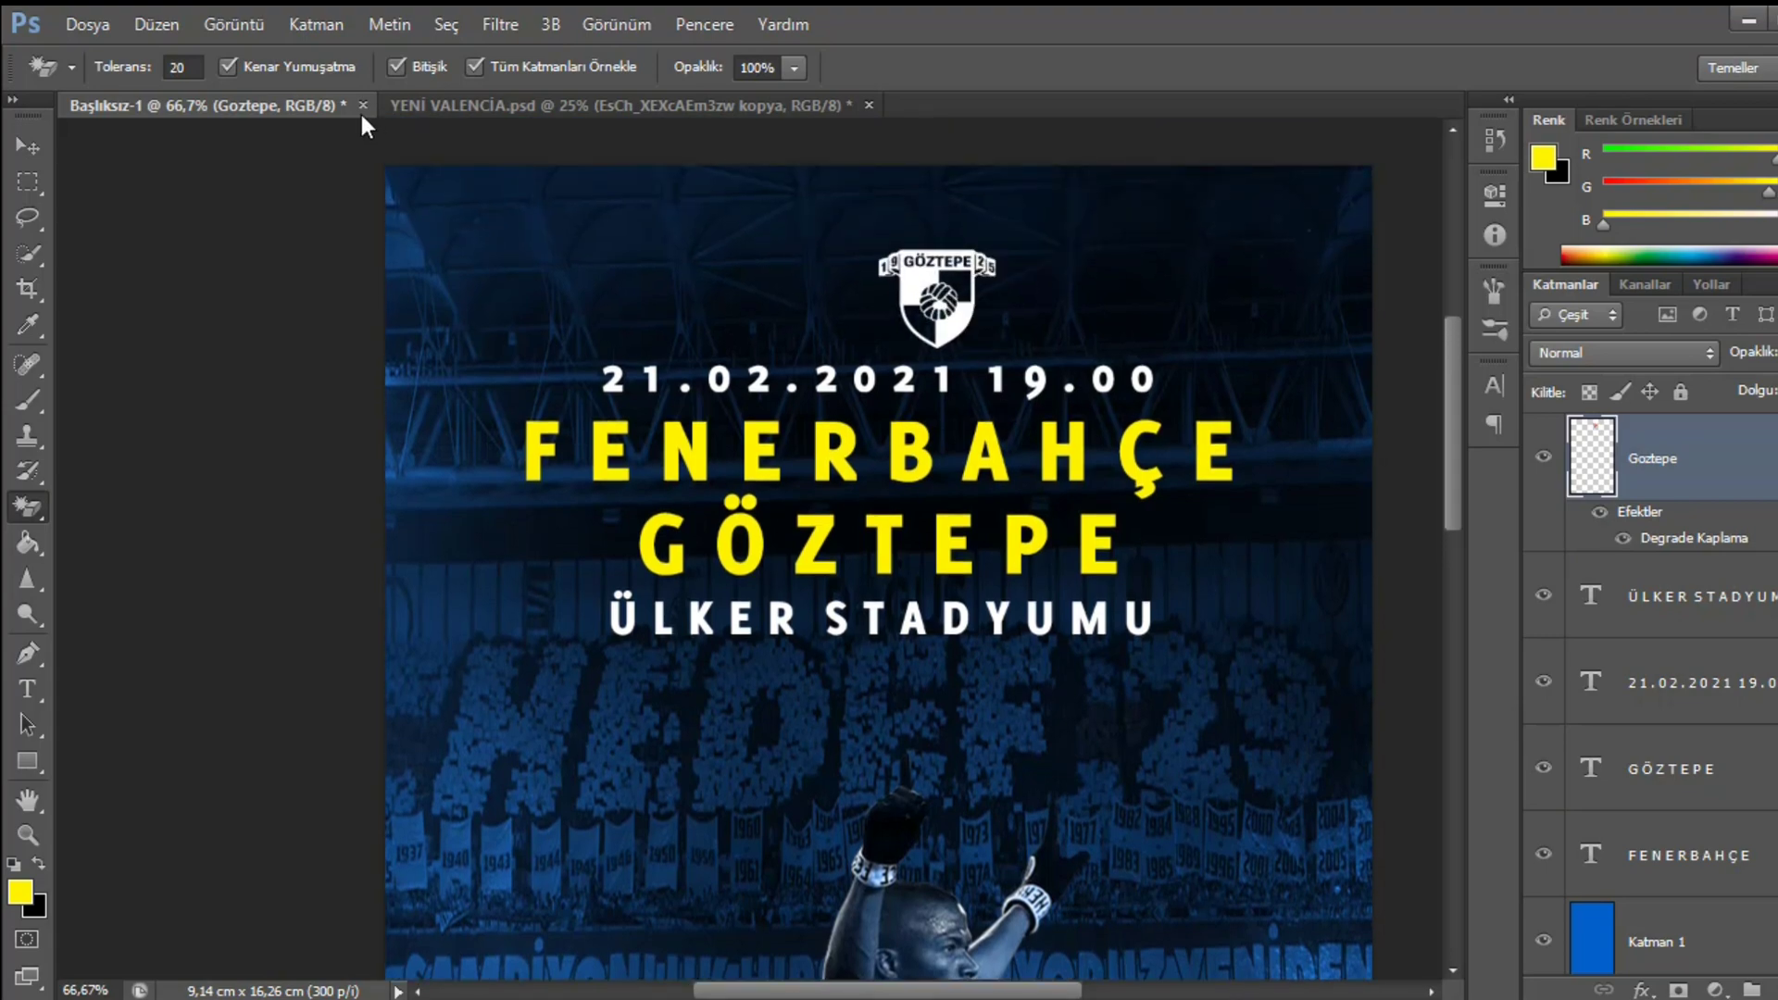
- Copy the fenerbahce40vxok crest layer from YENİ VALENCİA.psd into the poster, and close the source document
left_click(88, 25)
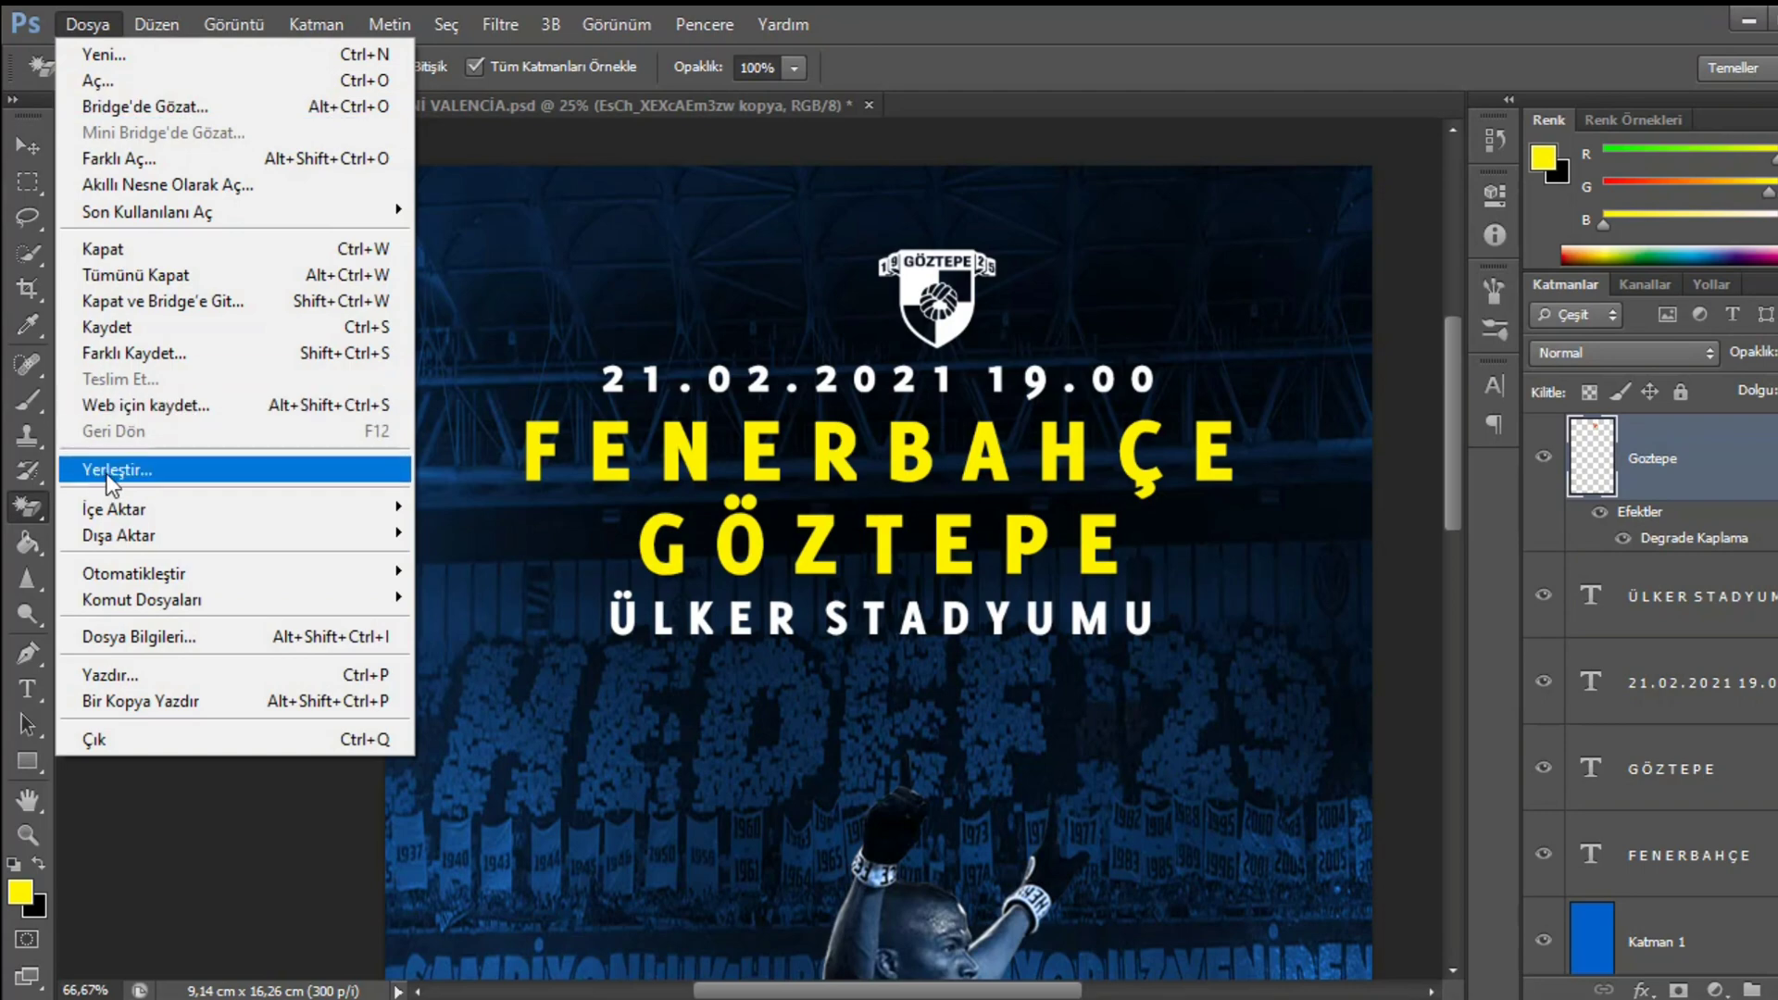
left_click(706, 25)
left_click(567, 106)
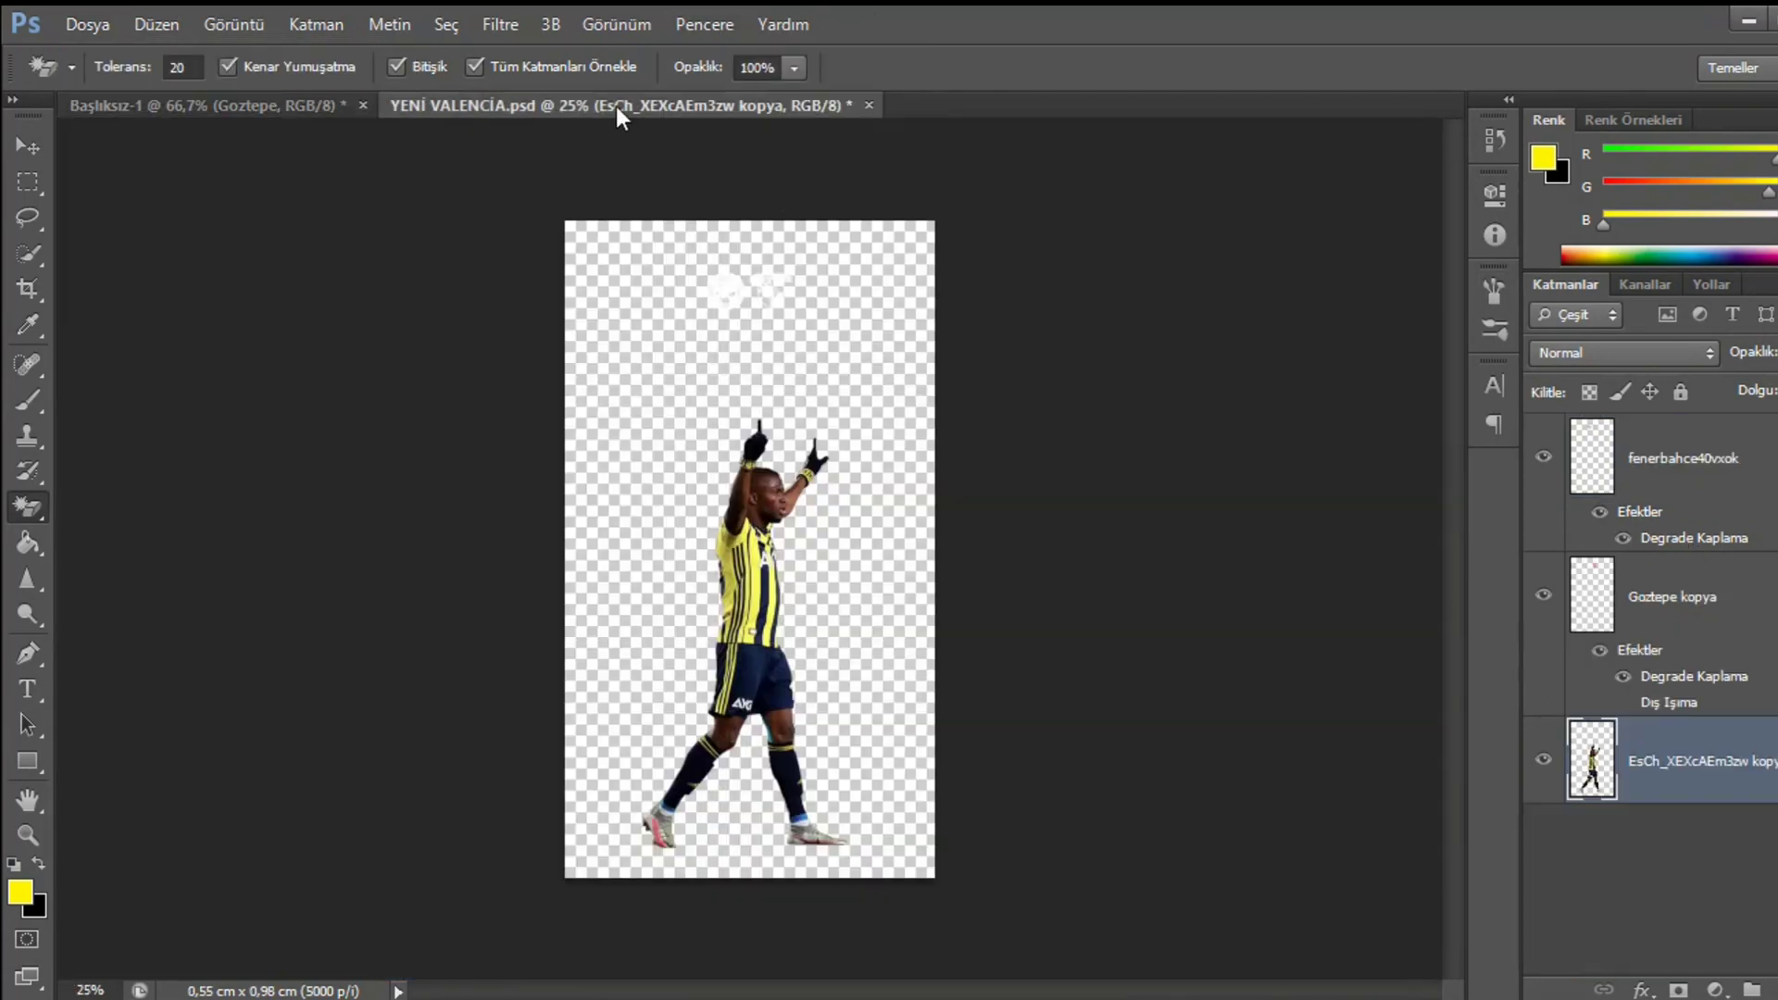
left_click_drag(618, 116, 579, 248)
left_click_drag(1699, 477, 1051, 537)
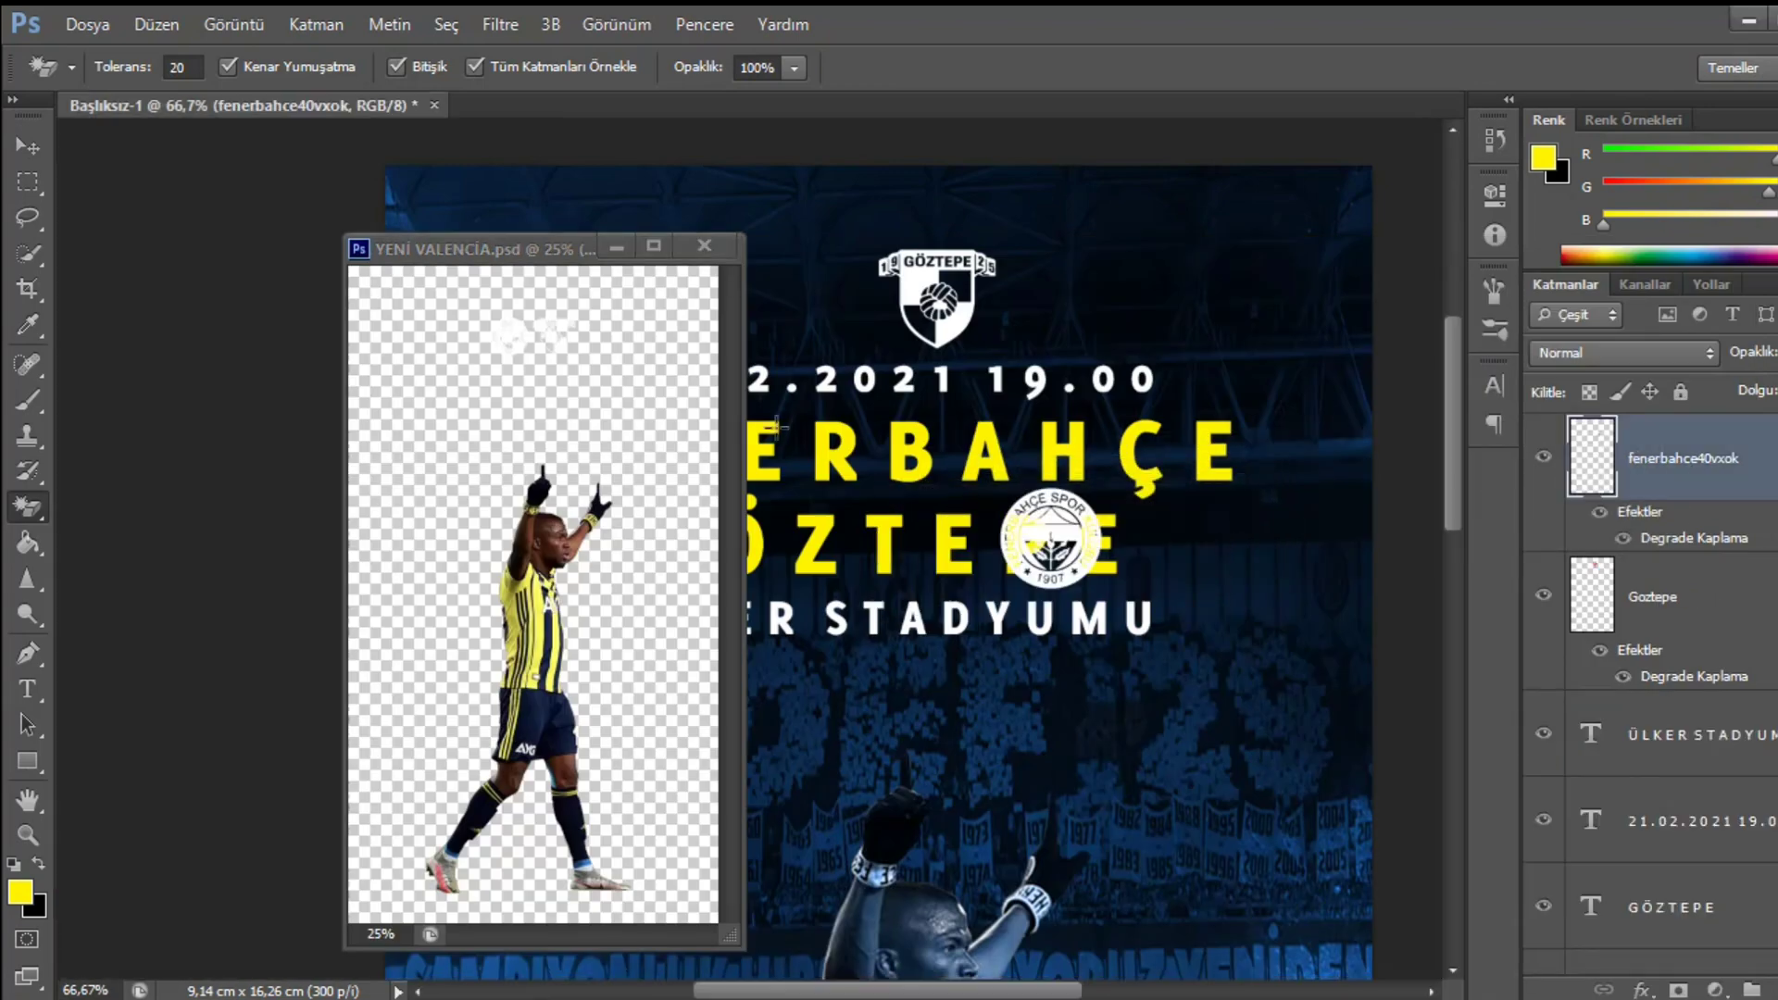
left_click(719, 245)
left_click(1024, 424)
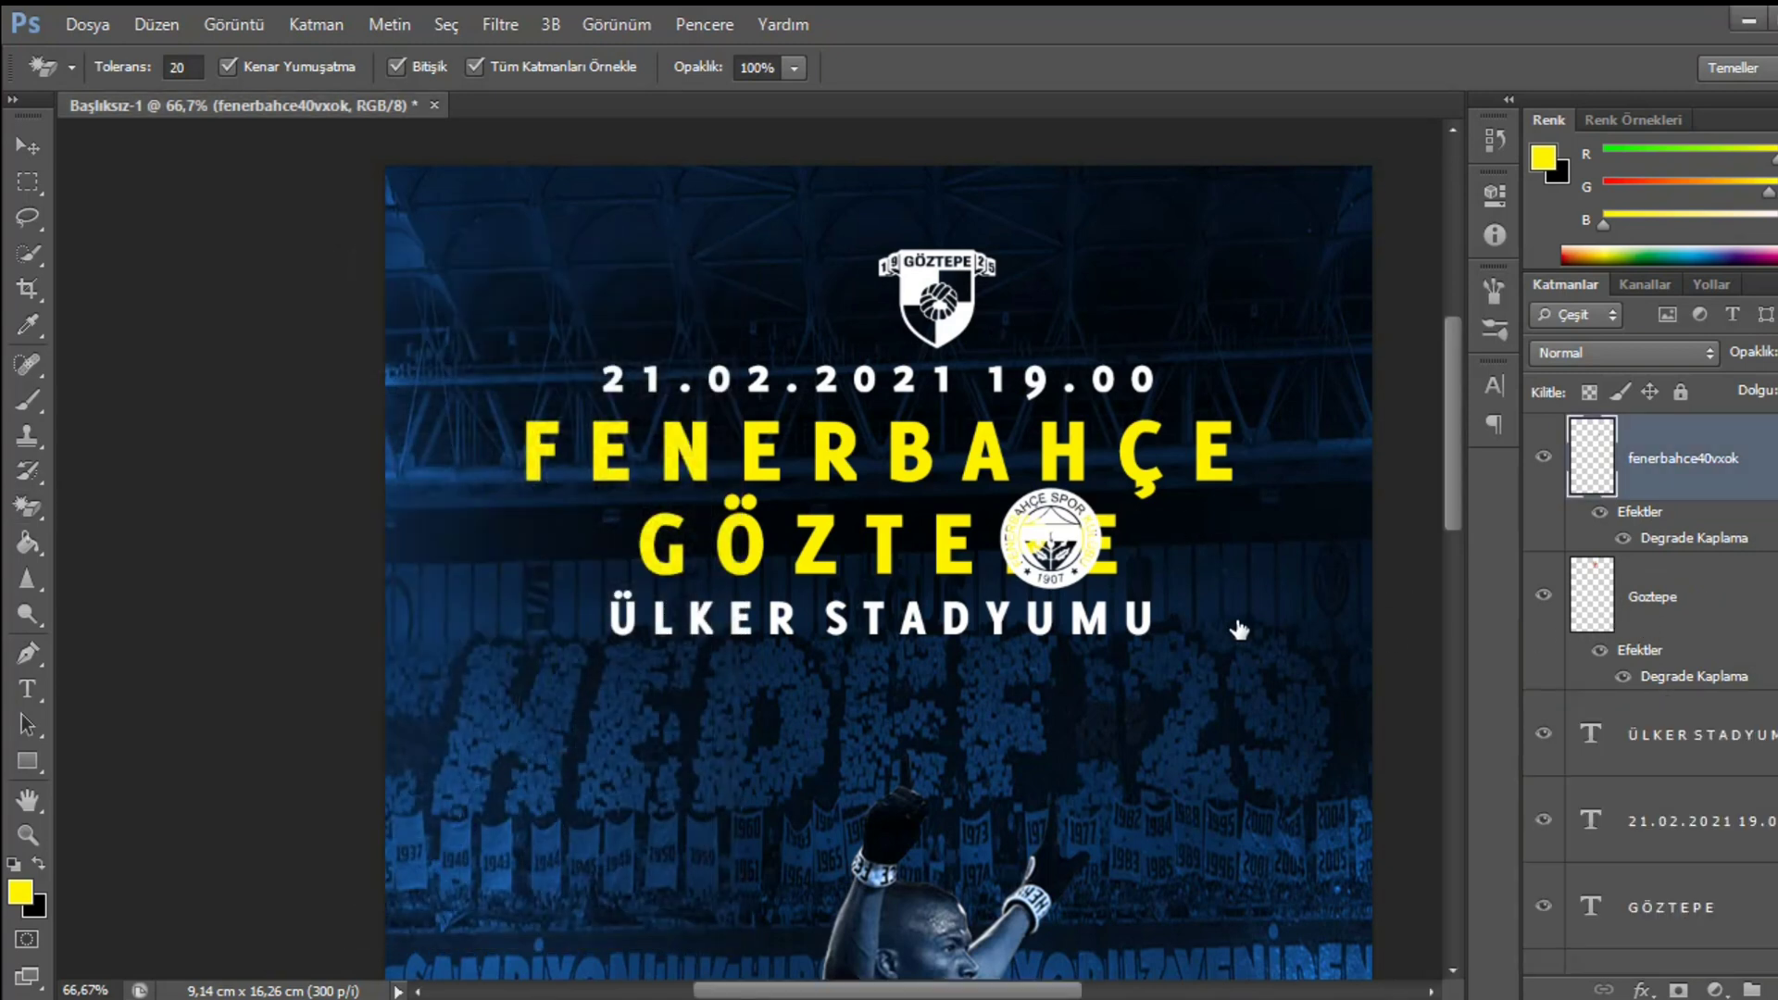
- Move the Fenerbahçe crest above the date line, to the left of and level with the Göztepe crest, and commit it
key("ctrl+t")
left_click_drag(1030, 542, 798, 326)
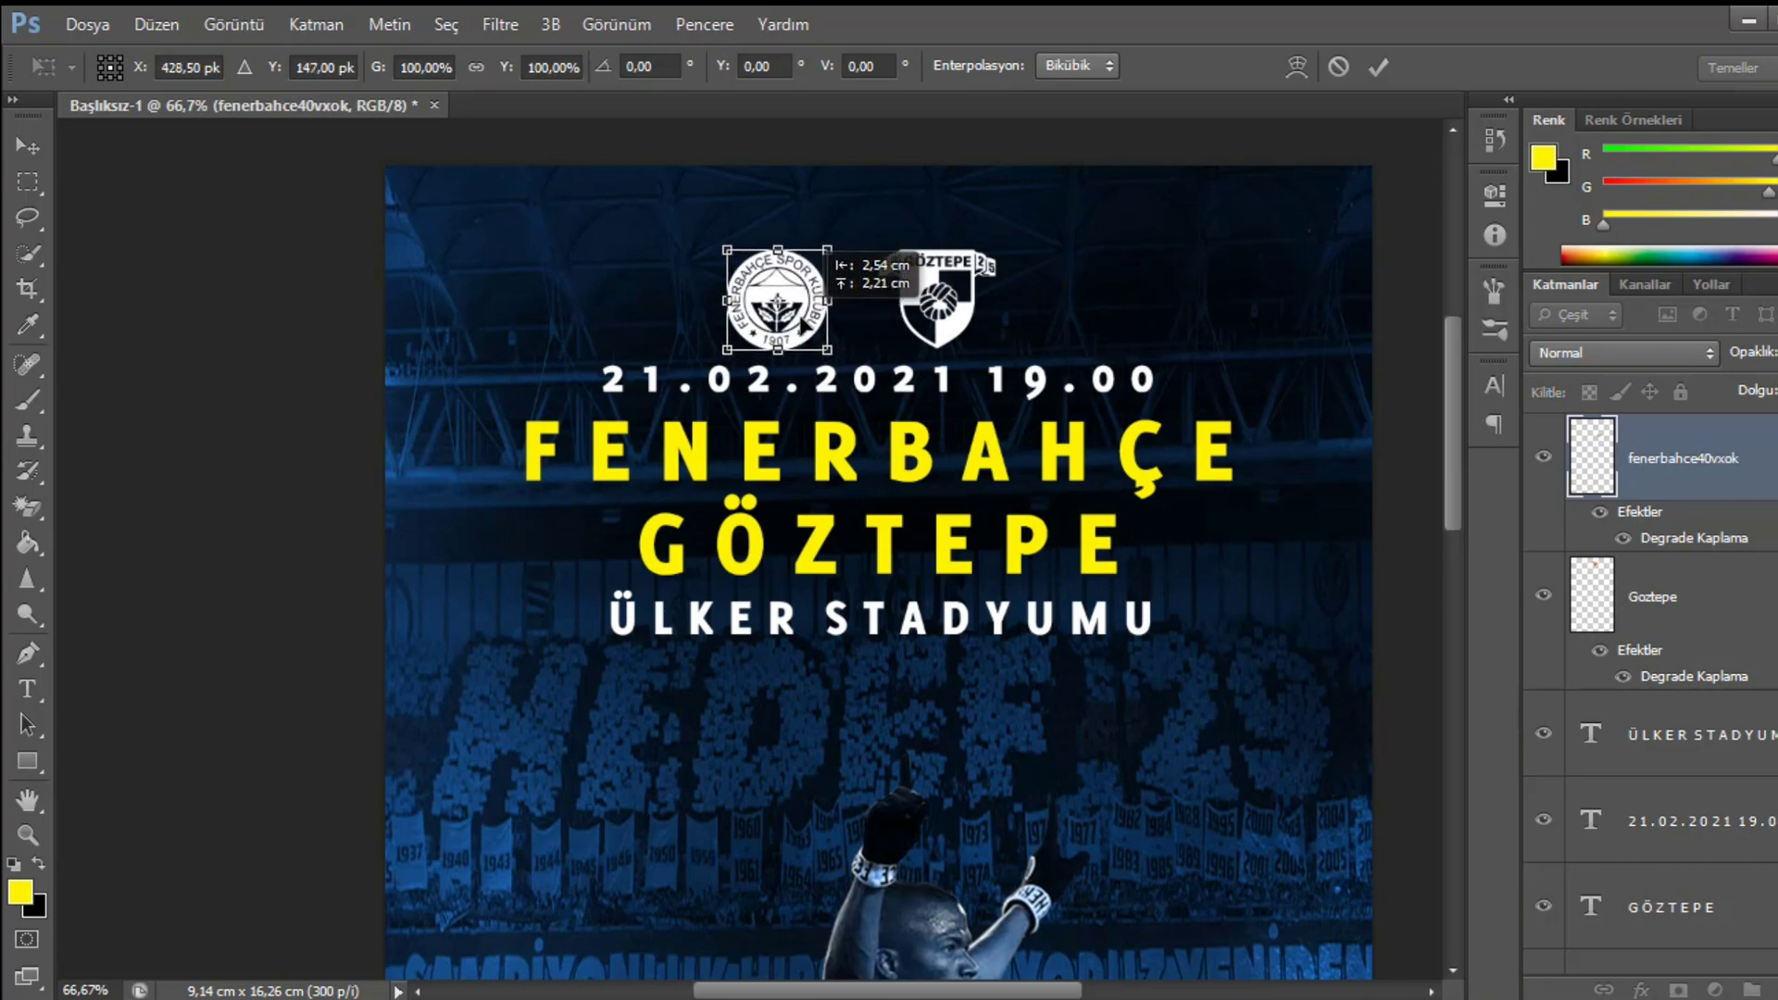
key("Return")
key("w")
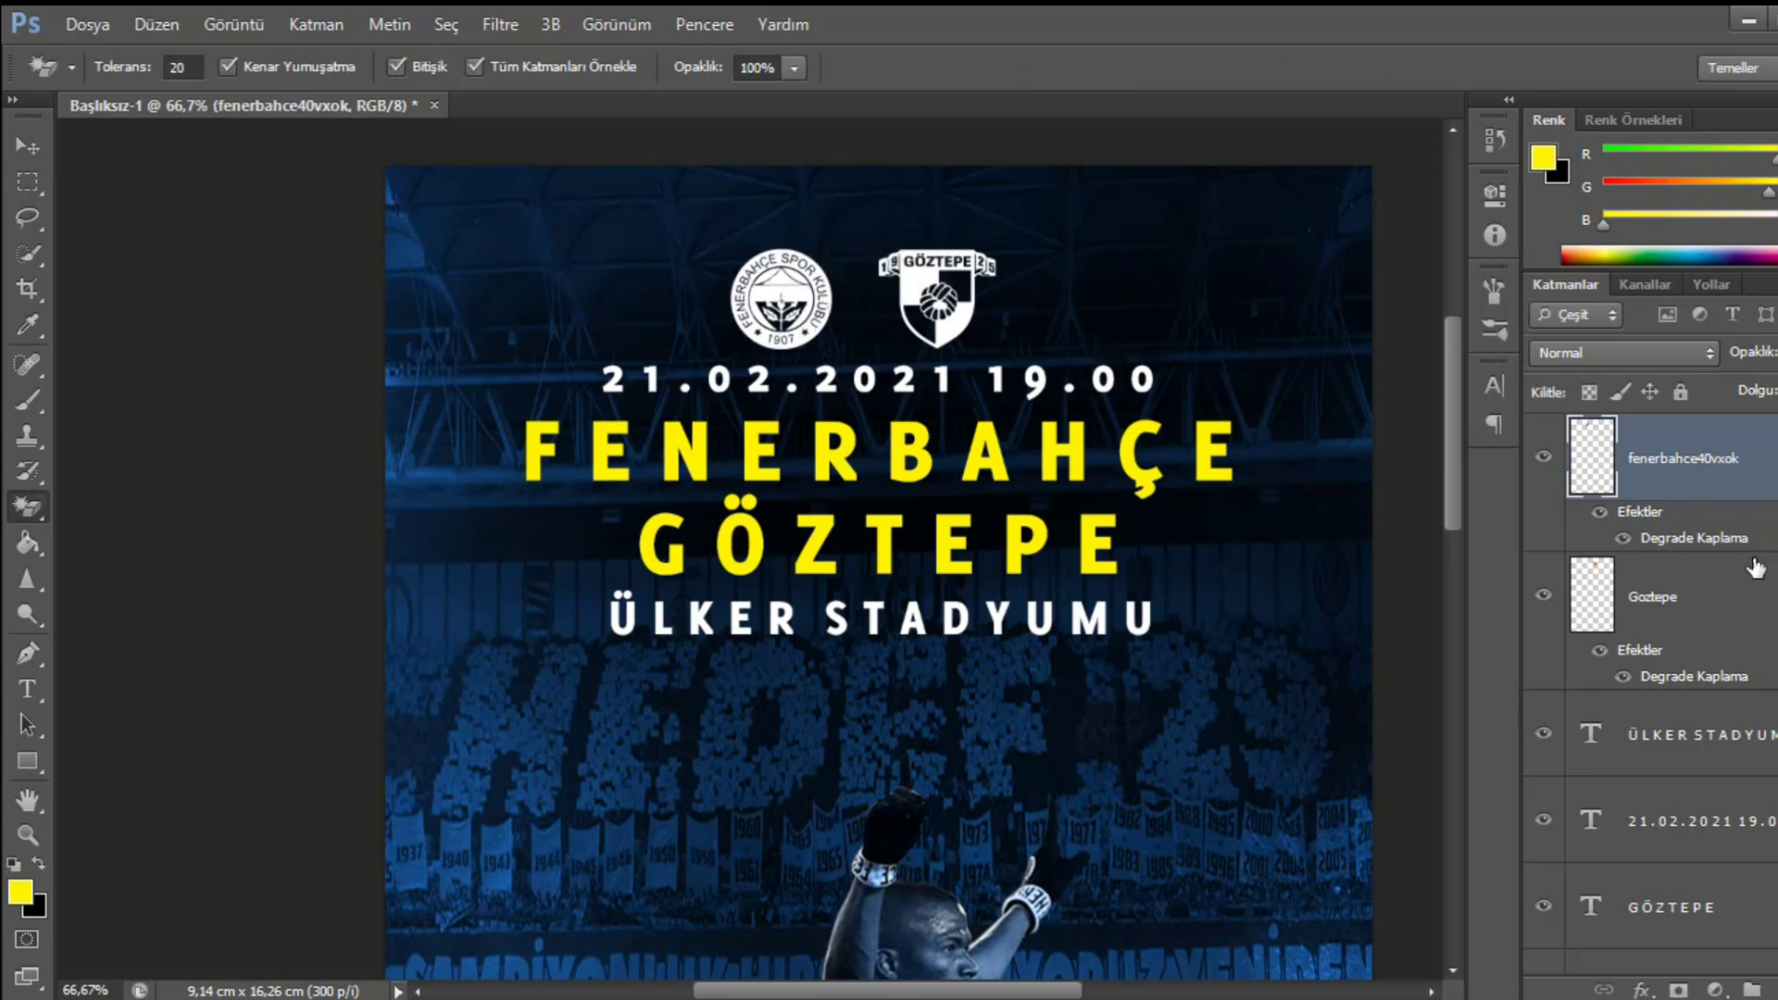
left_click(1663, 578, "ctrl")
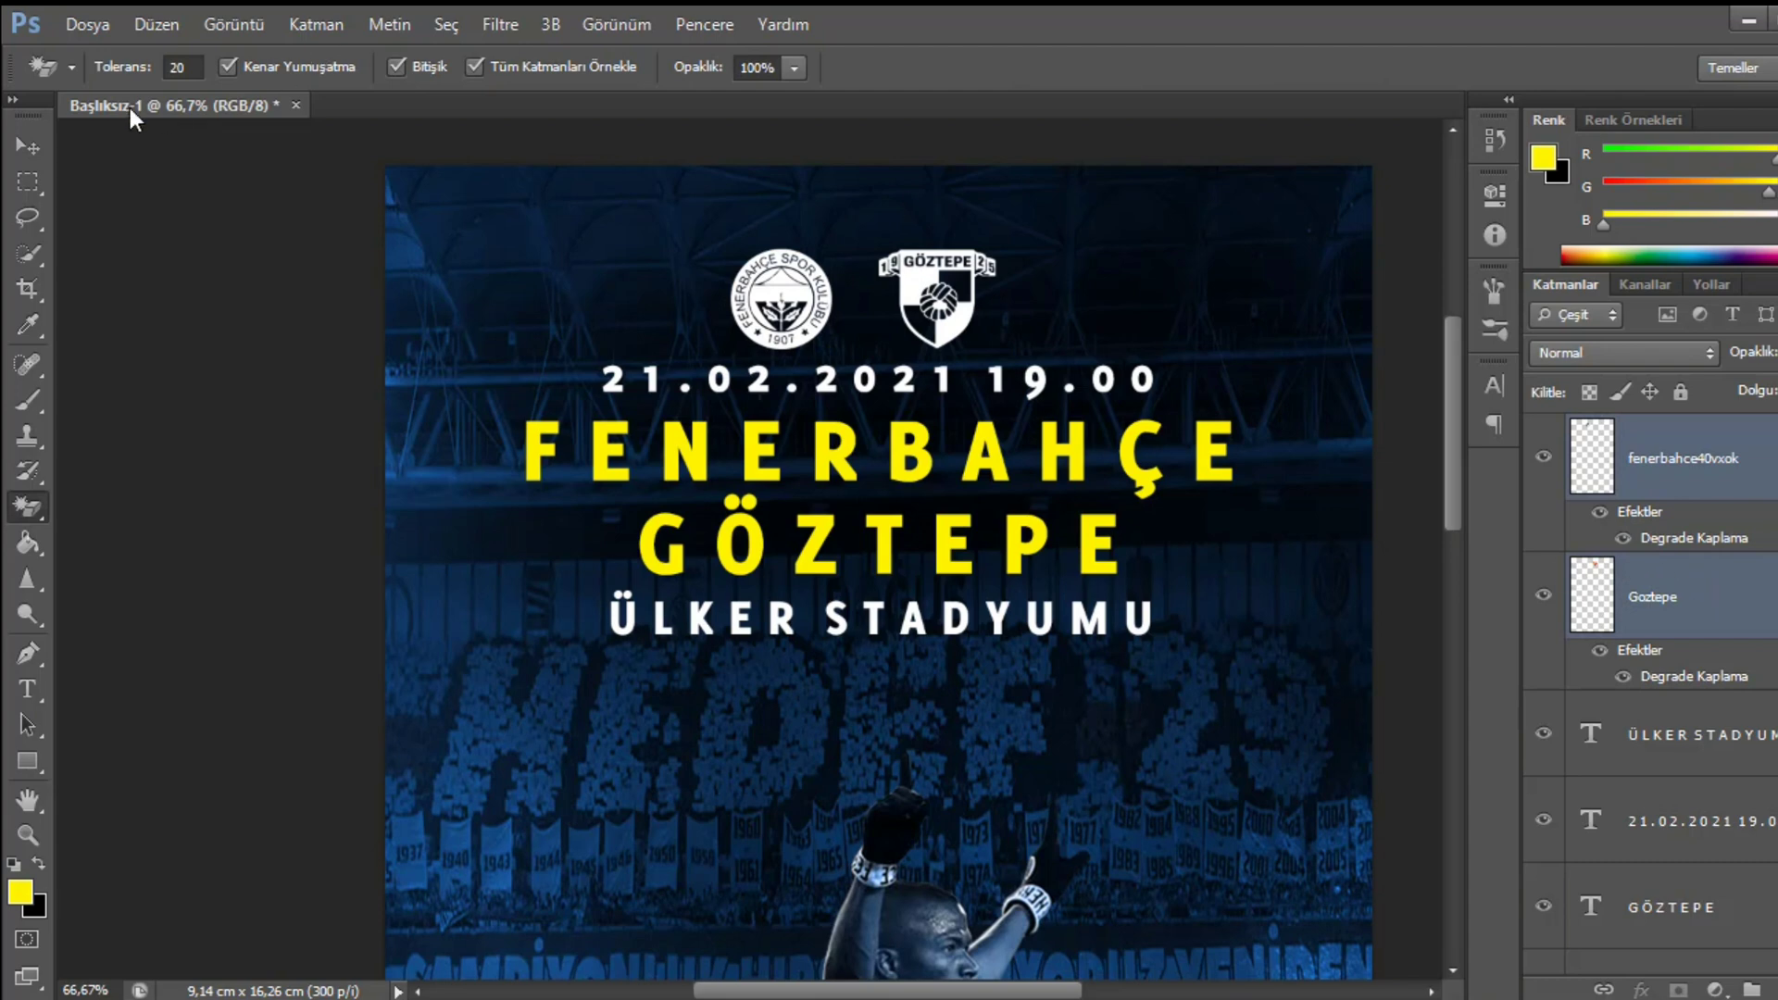
left_click(24, 148)
key("ctrl+a")
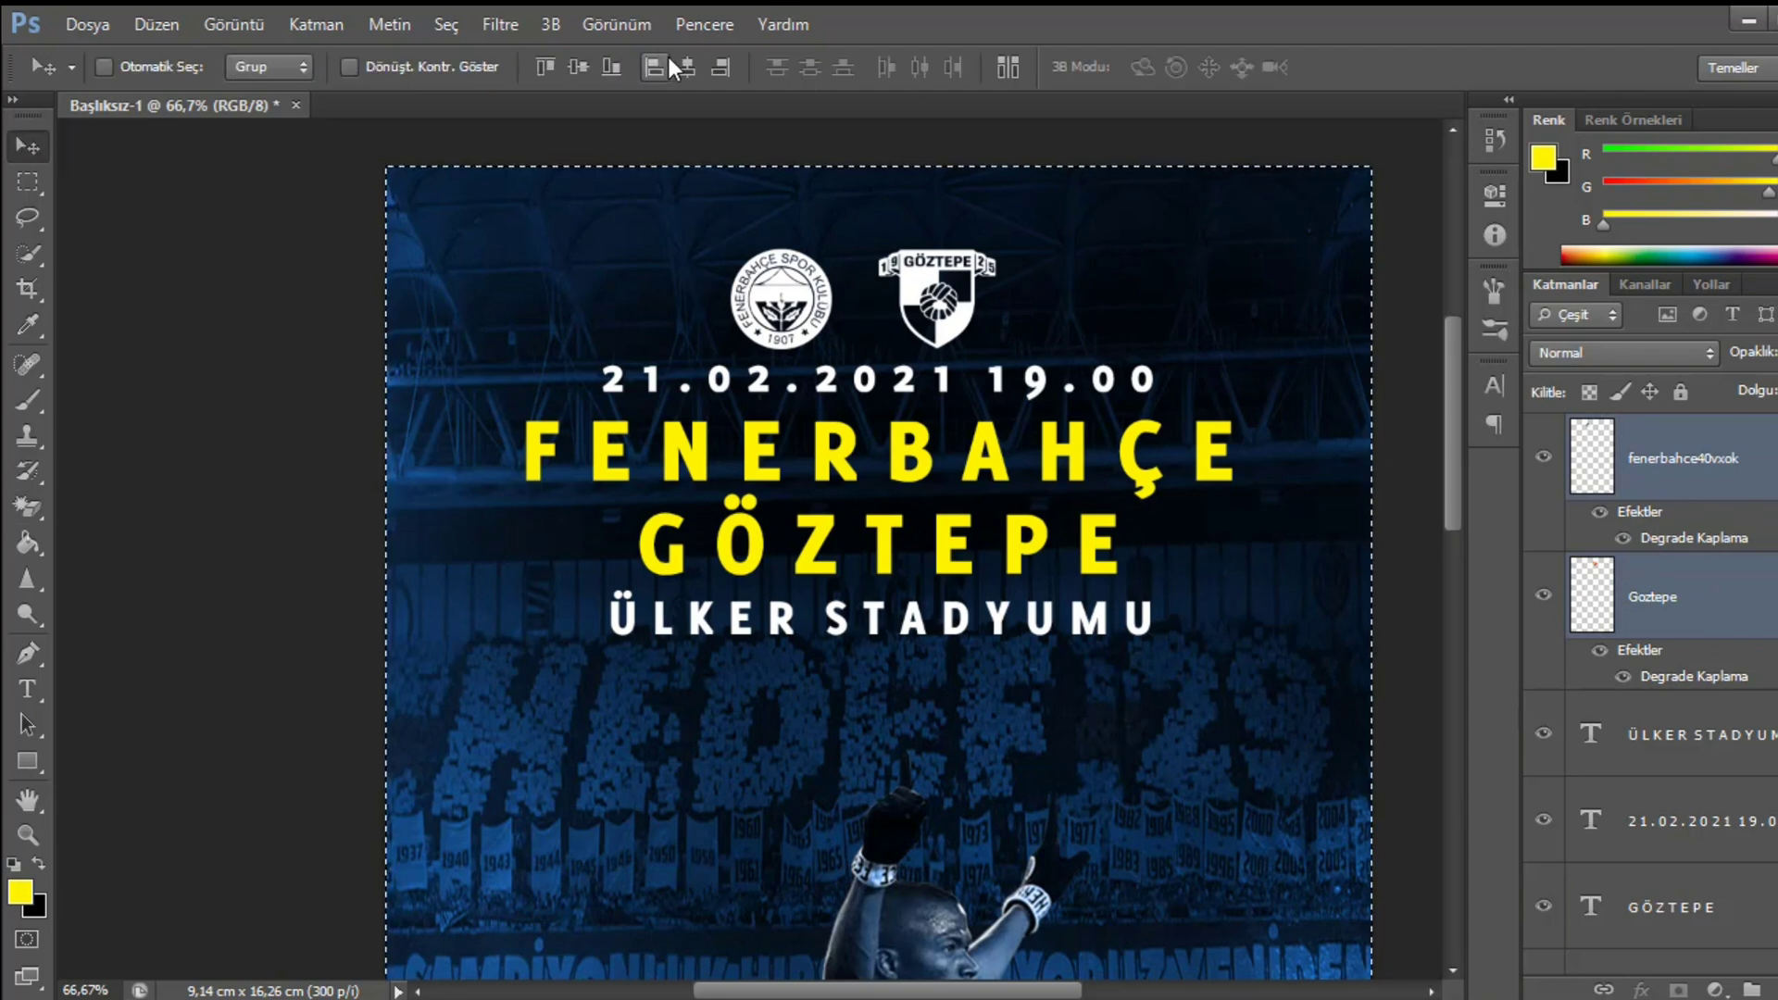
left_click(1691, 570)
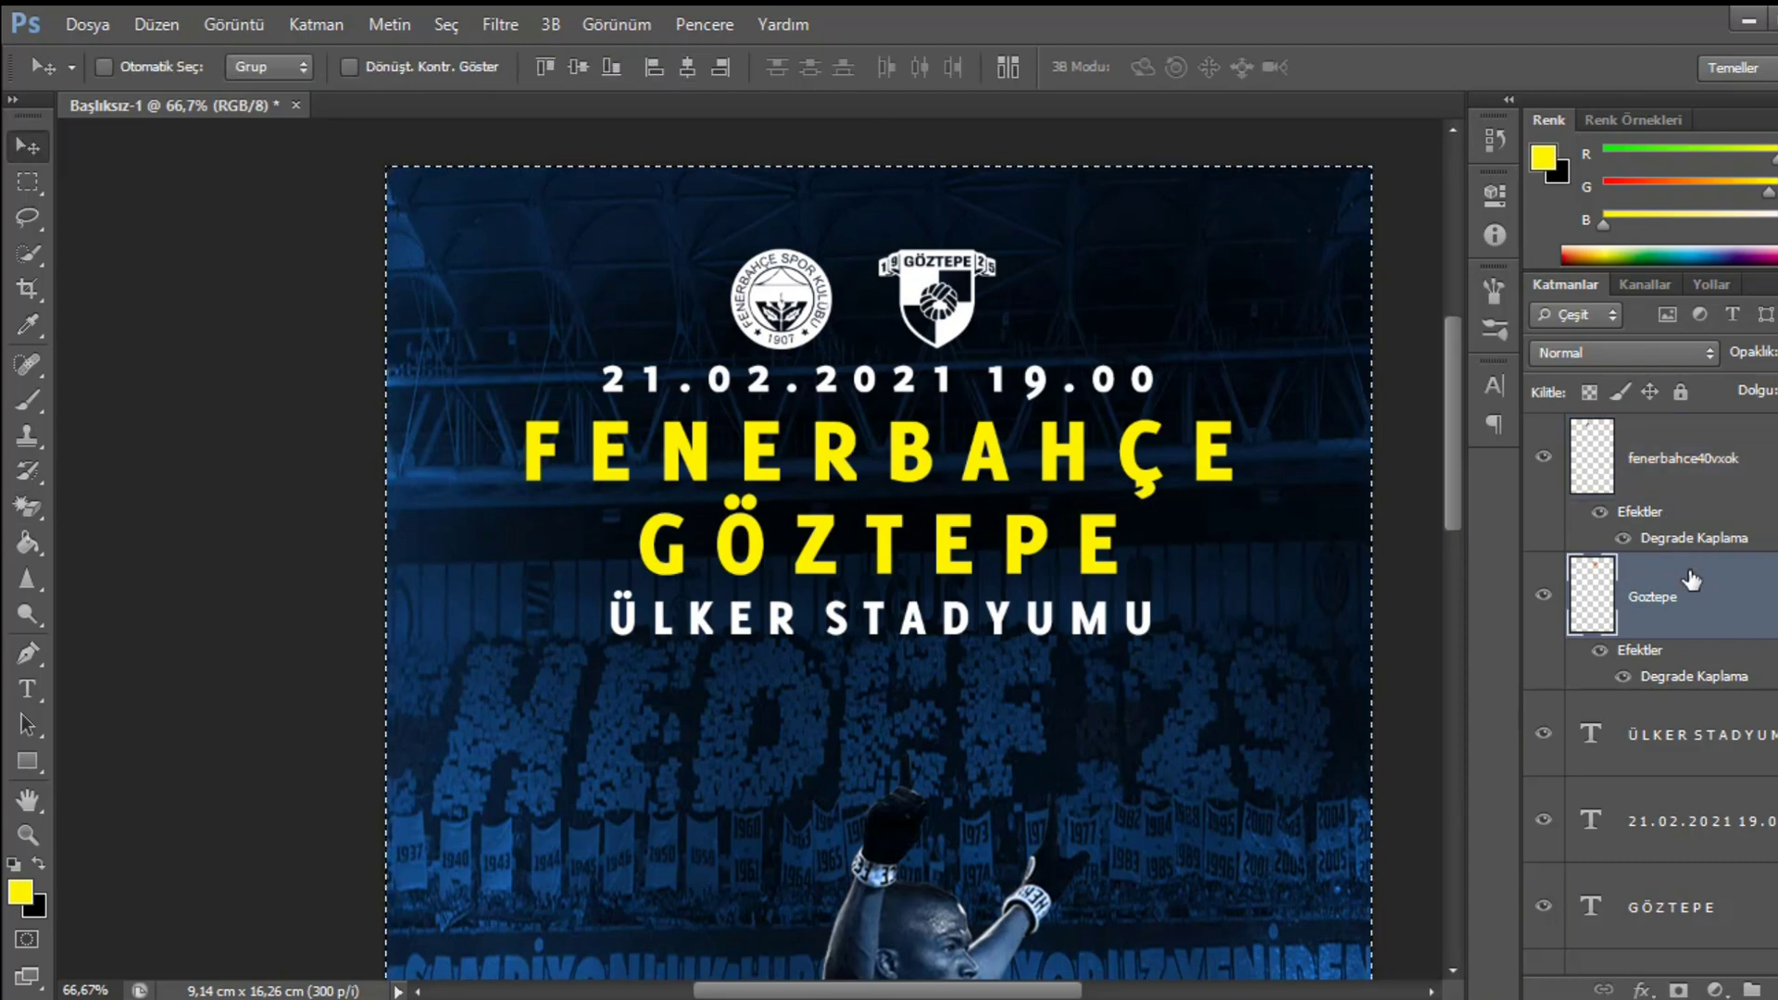
left_click(27, 181)
right_click(397, 423)
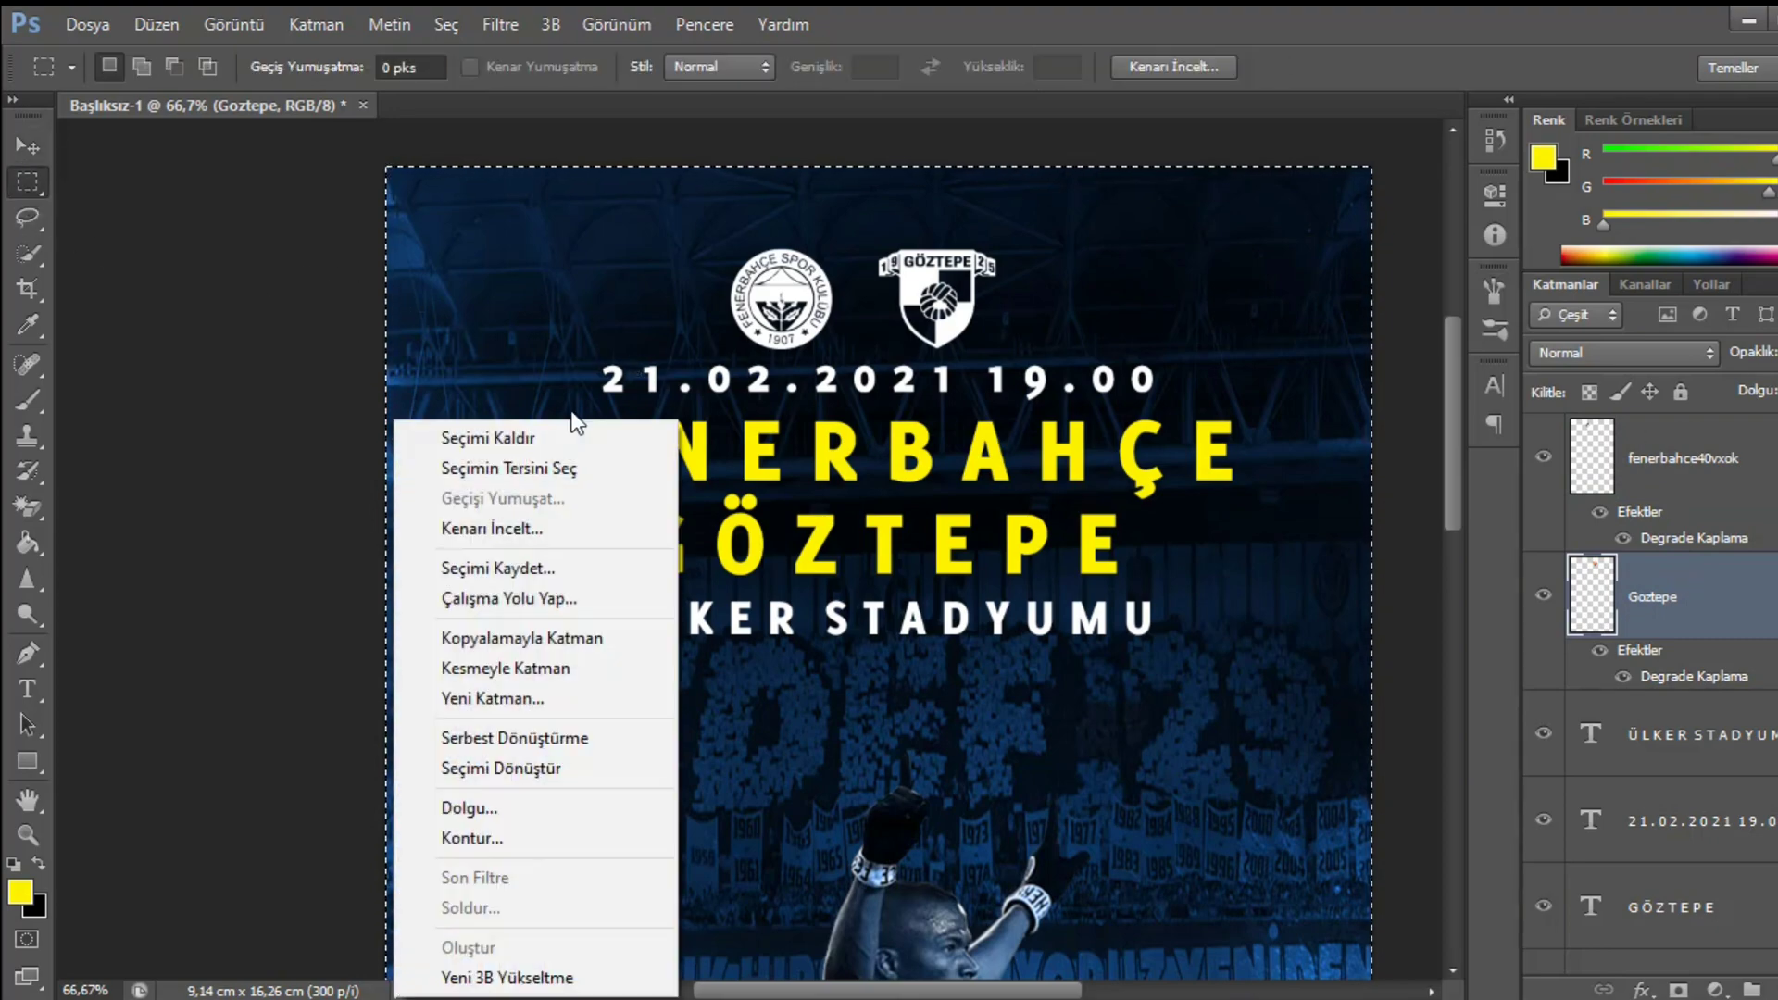
left_click(589, 439)
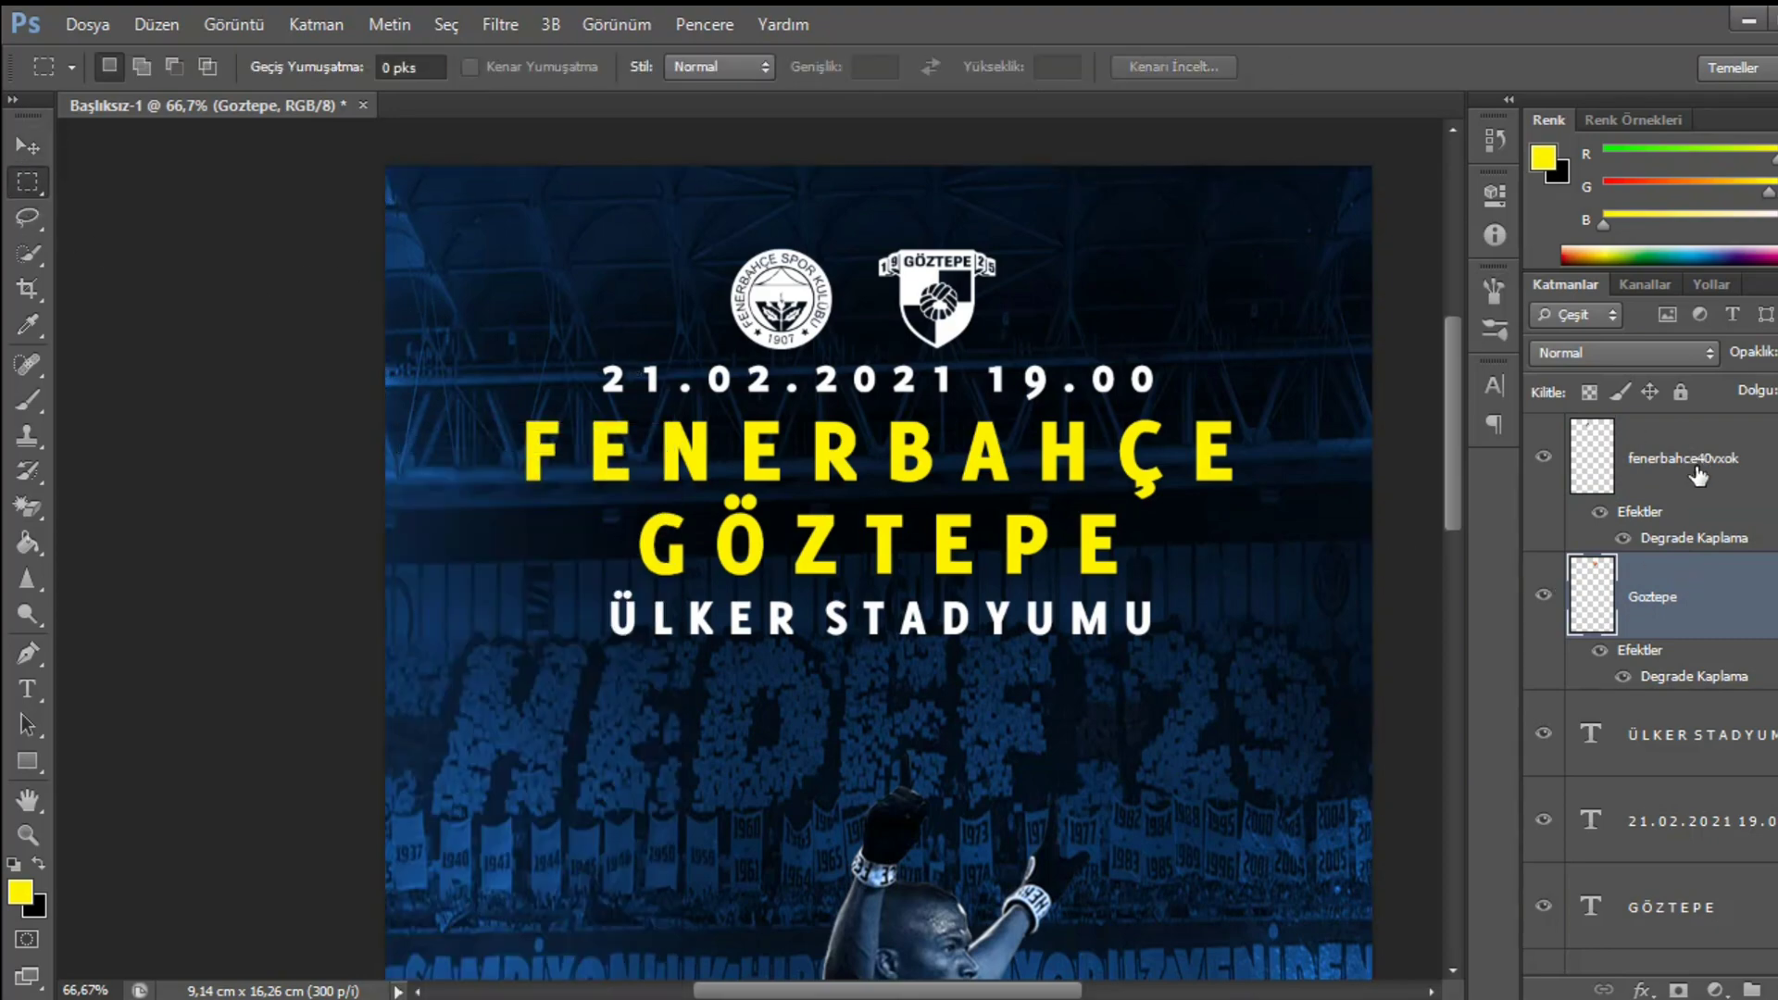
- Merge the fenerbahce40vxok and Goztepe crest layers into a single layer
left_click(1690, 462, "ctrl")
right_click(1678, 569)
left_click(1189, 698)
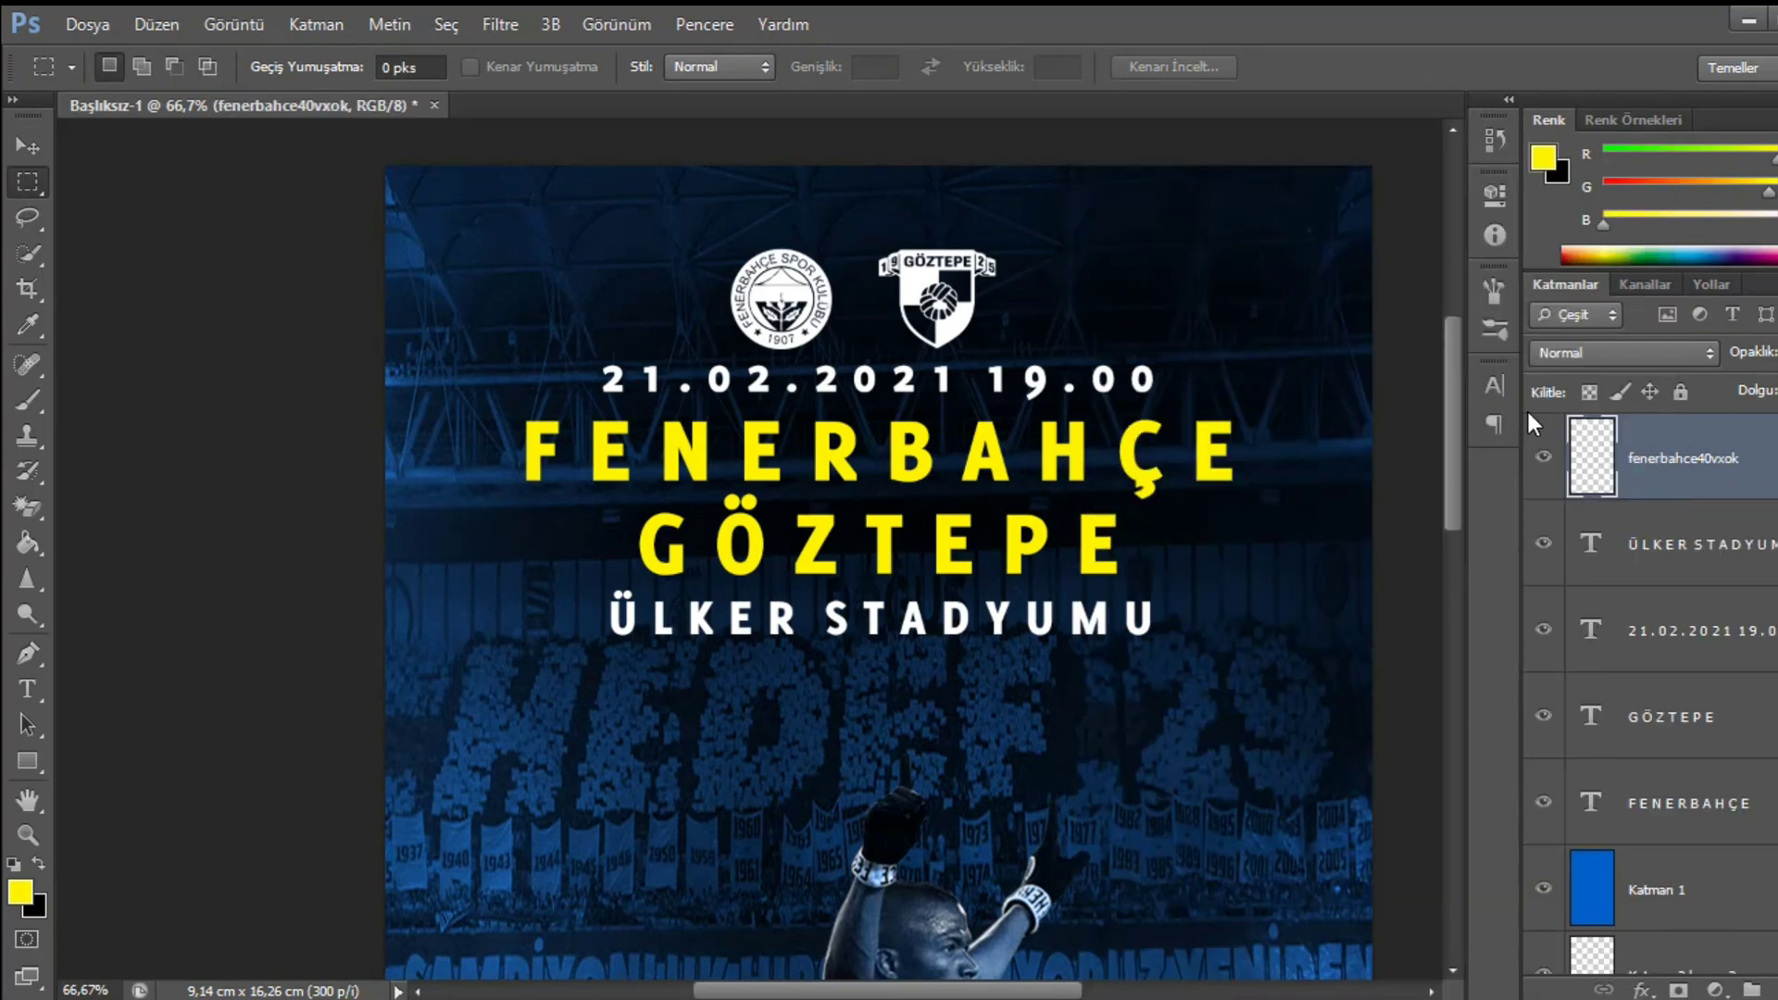
- Try to centre the merged crest layer horizontally on the whole canvas
key("ctrl+a")
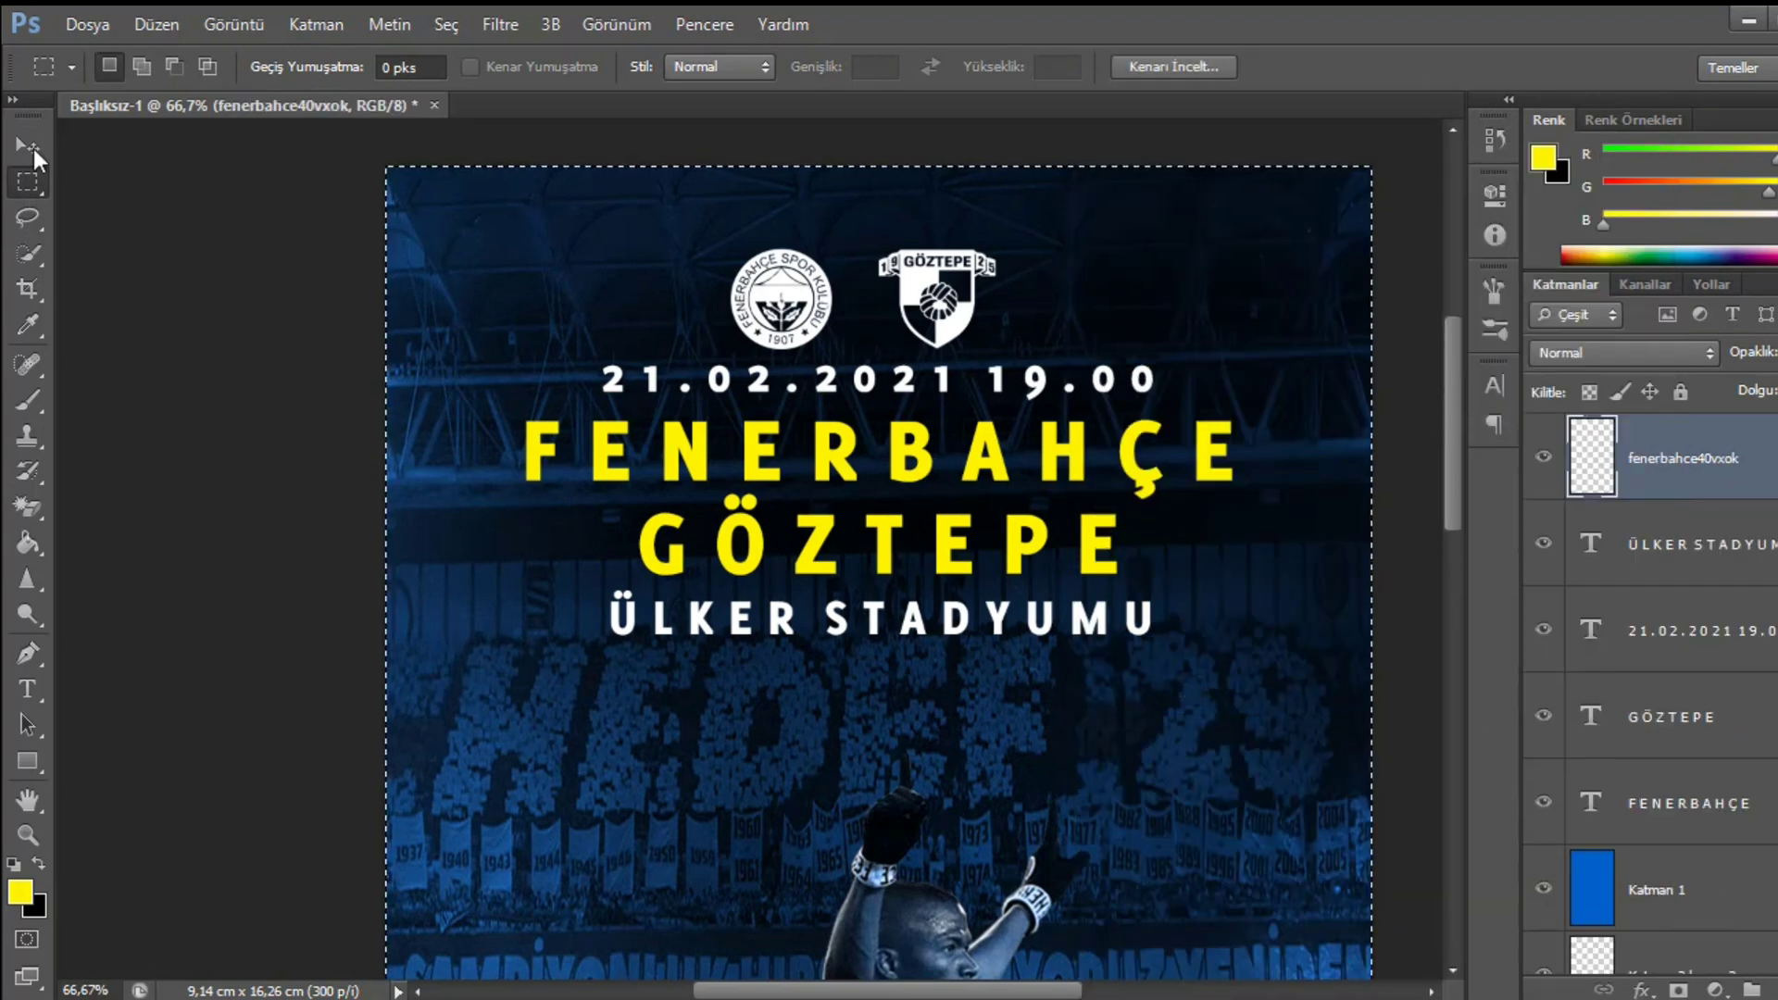
key("v")
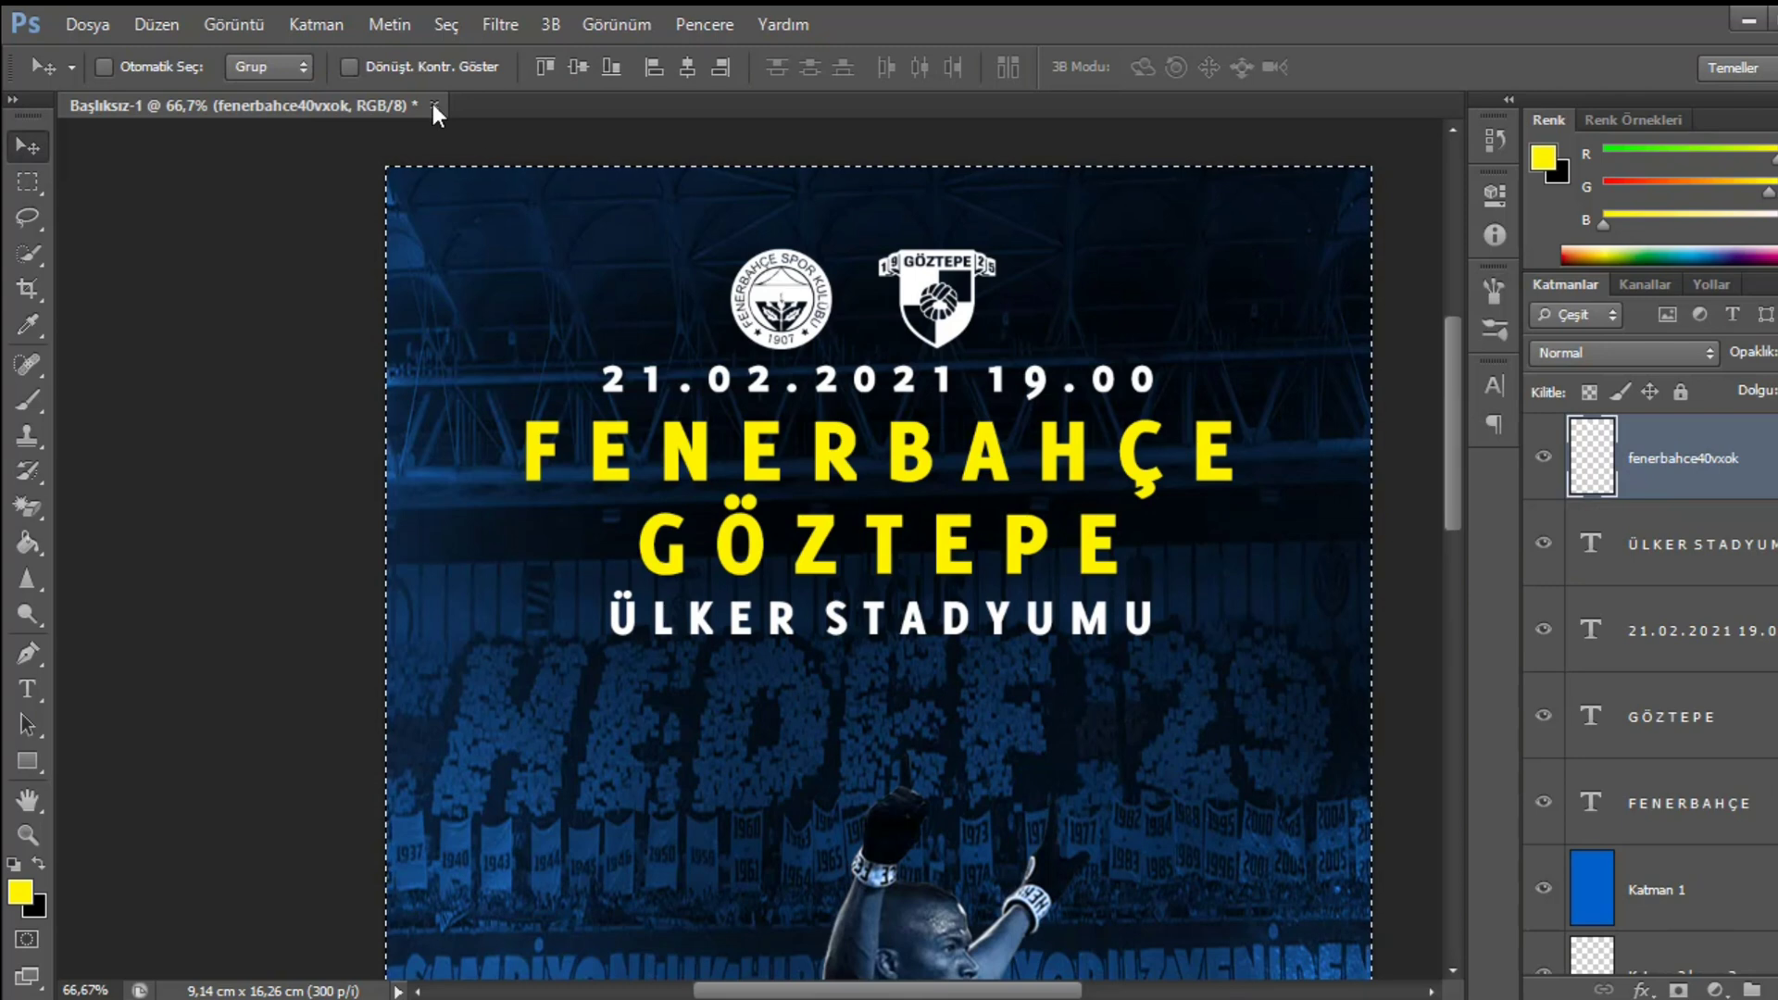
left_click(687, 67)
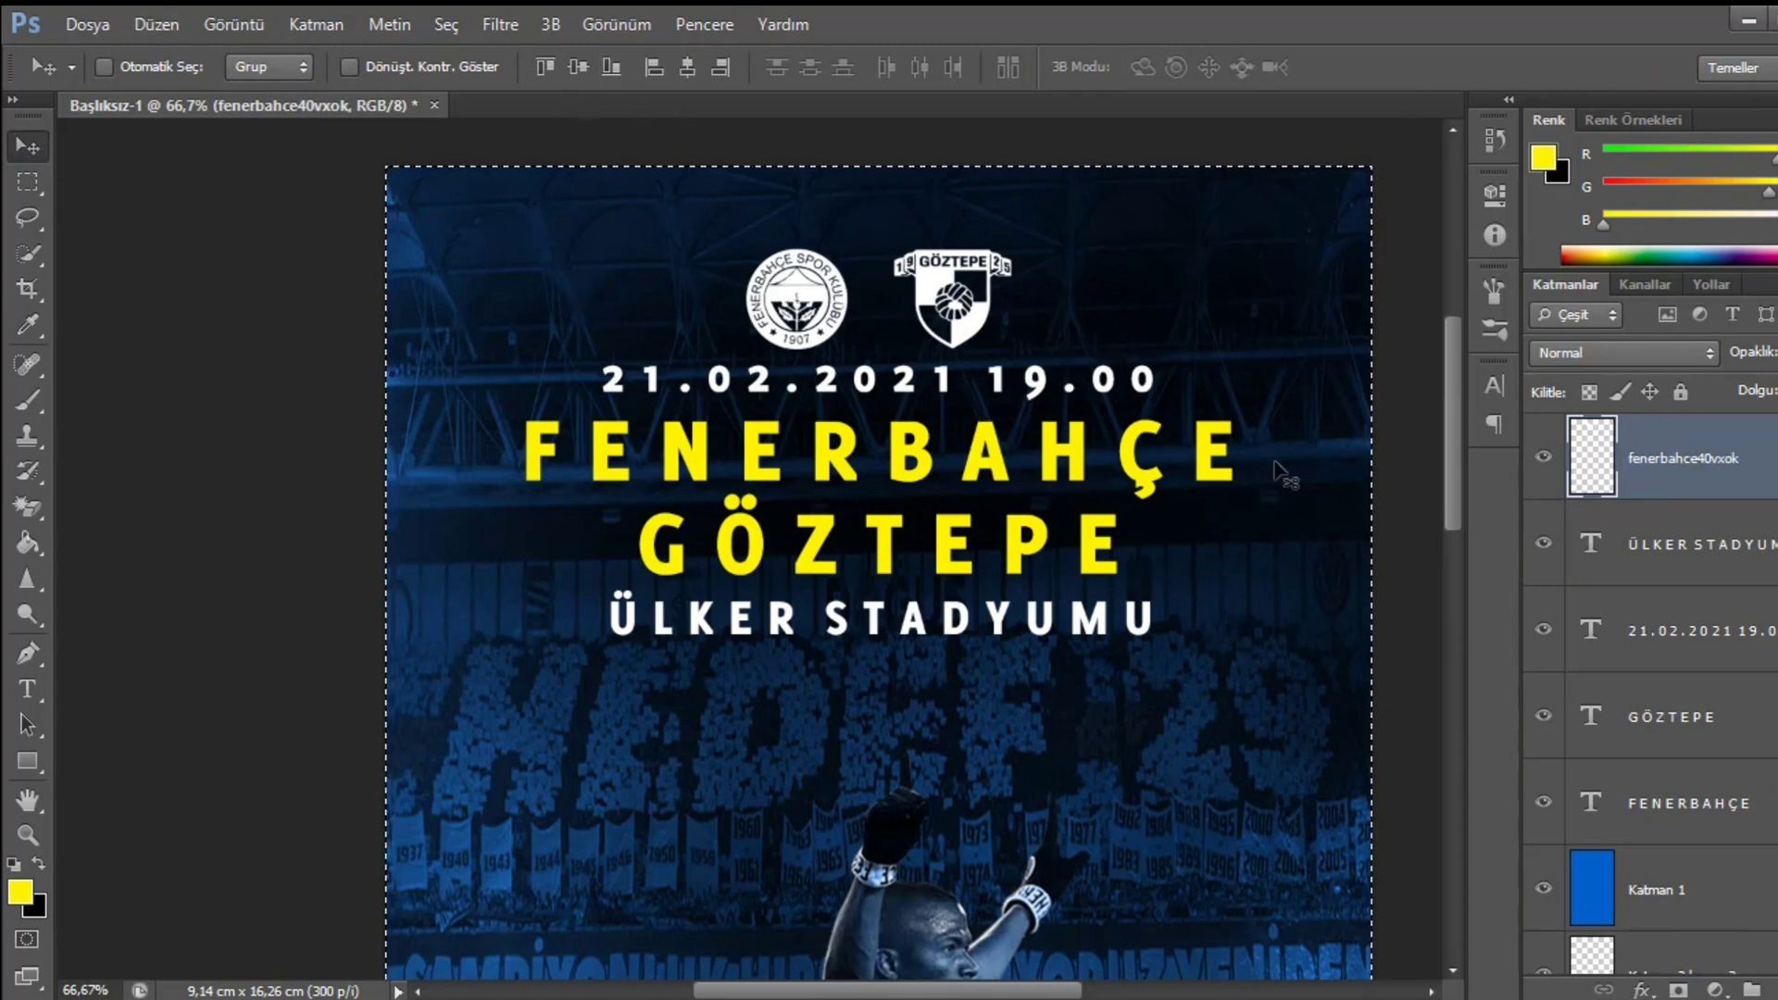
- Undo the crest centring, the canvas selection and the merge of the two crest layers
key("ctrl+alt+z")
key("ctrl+alt+z")
key("ctrl+alt+z")
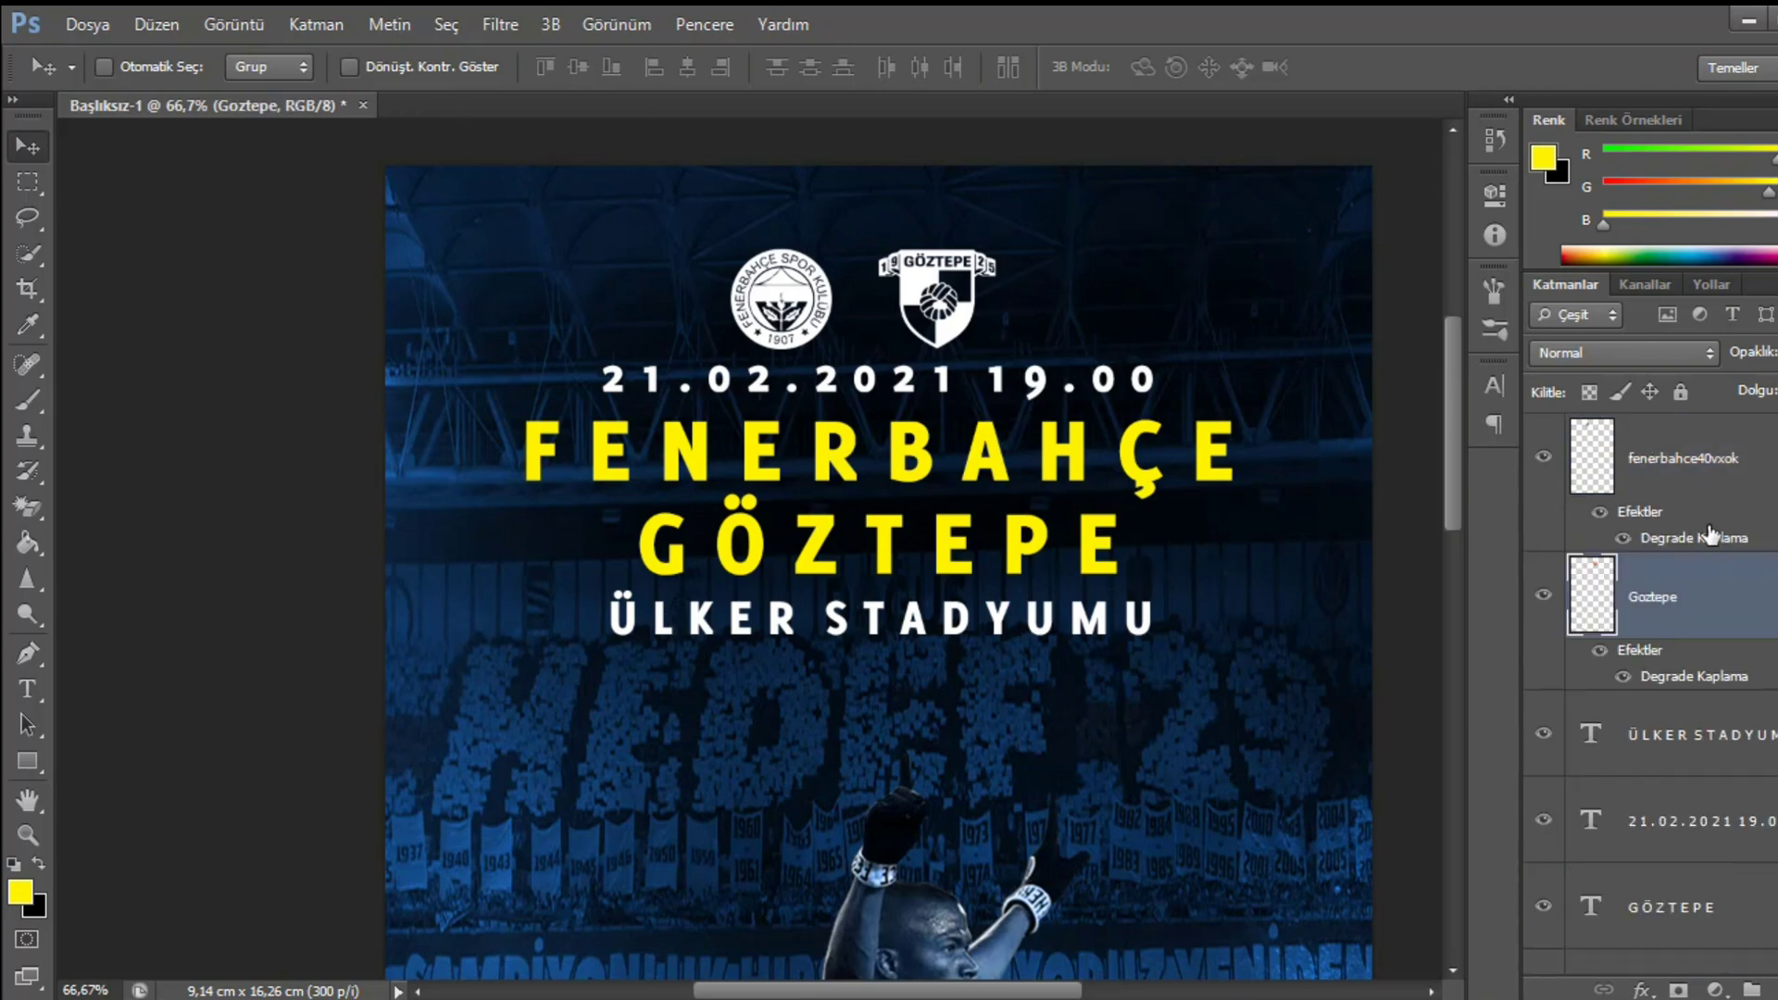
- Move the Göztepe crest closer to the Fenerbahçe crest, keeping the two level above the date line, and commit the transform
key("ctrl+t")
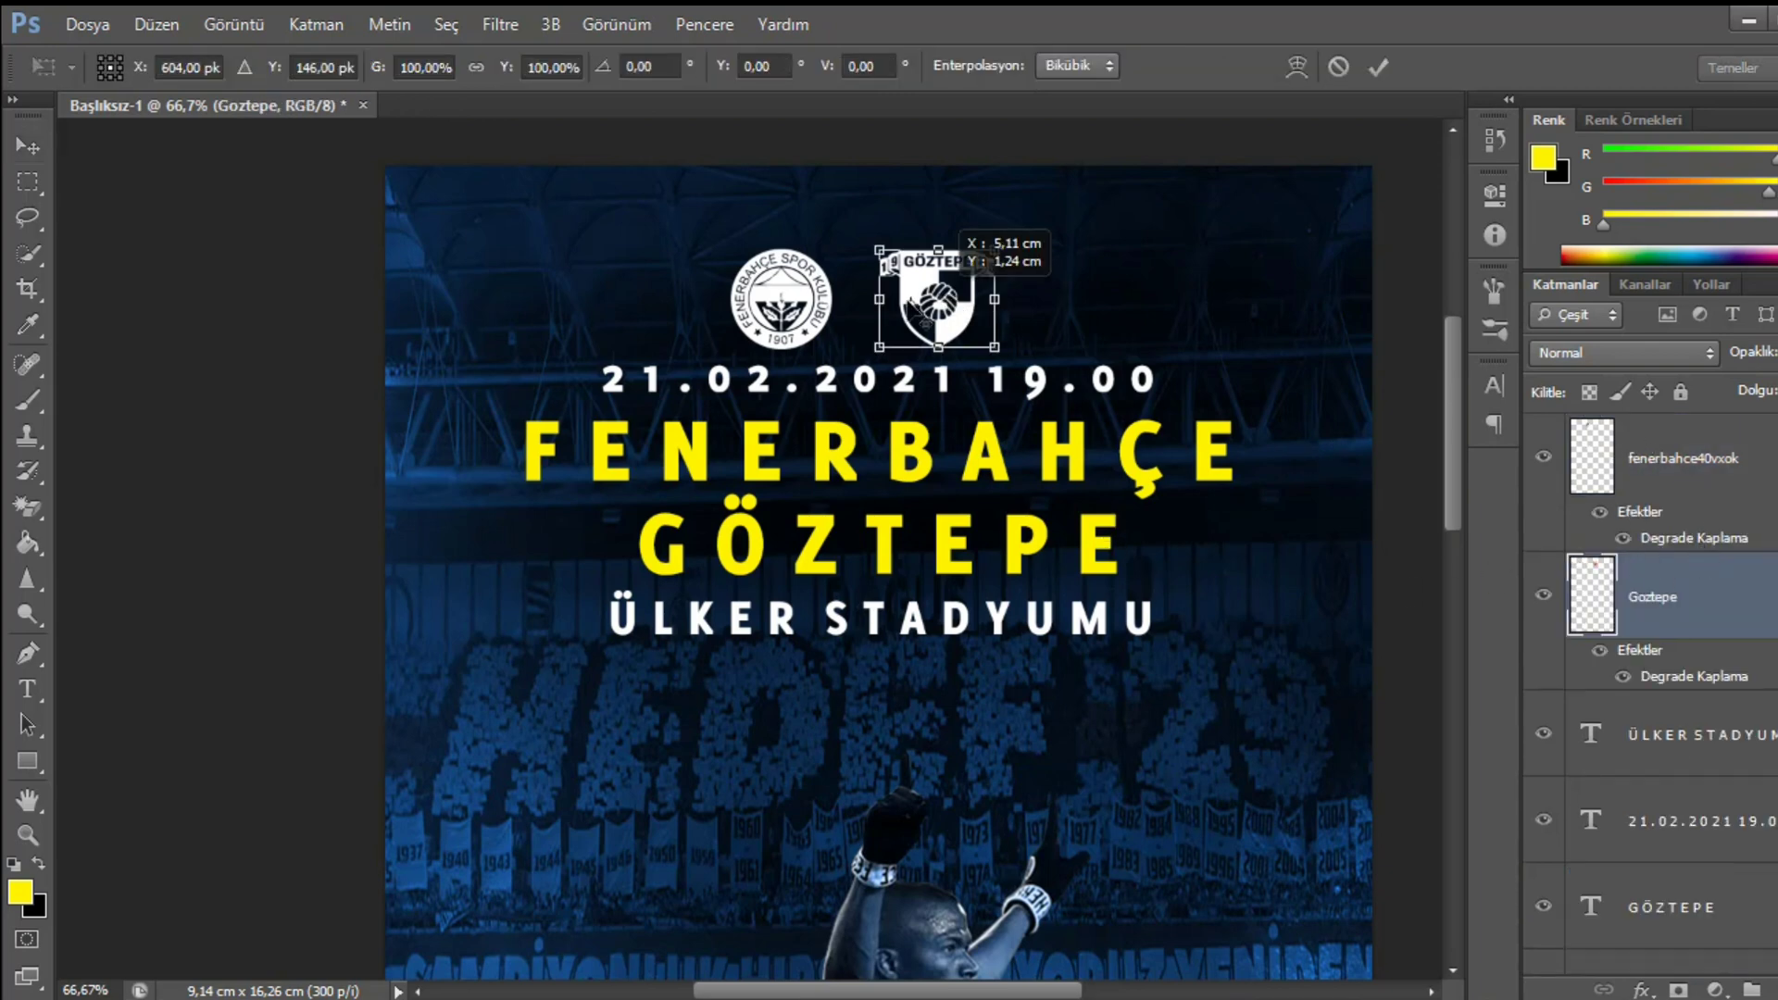
left_click_drag(926, 306, 922, 296)
scroll(921, 306, "up", 3)
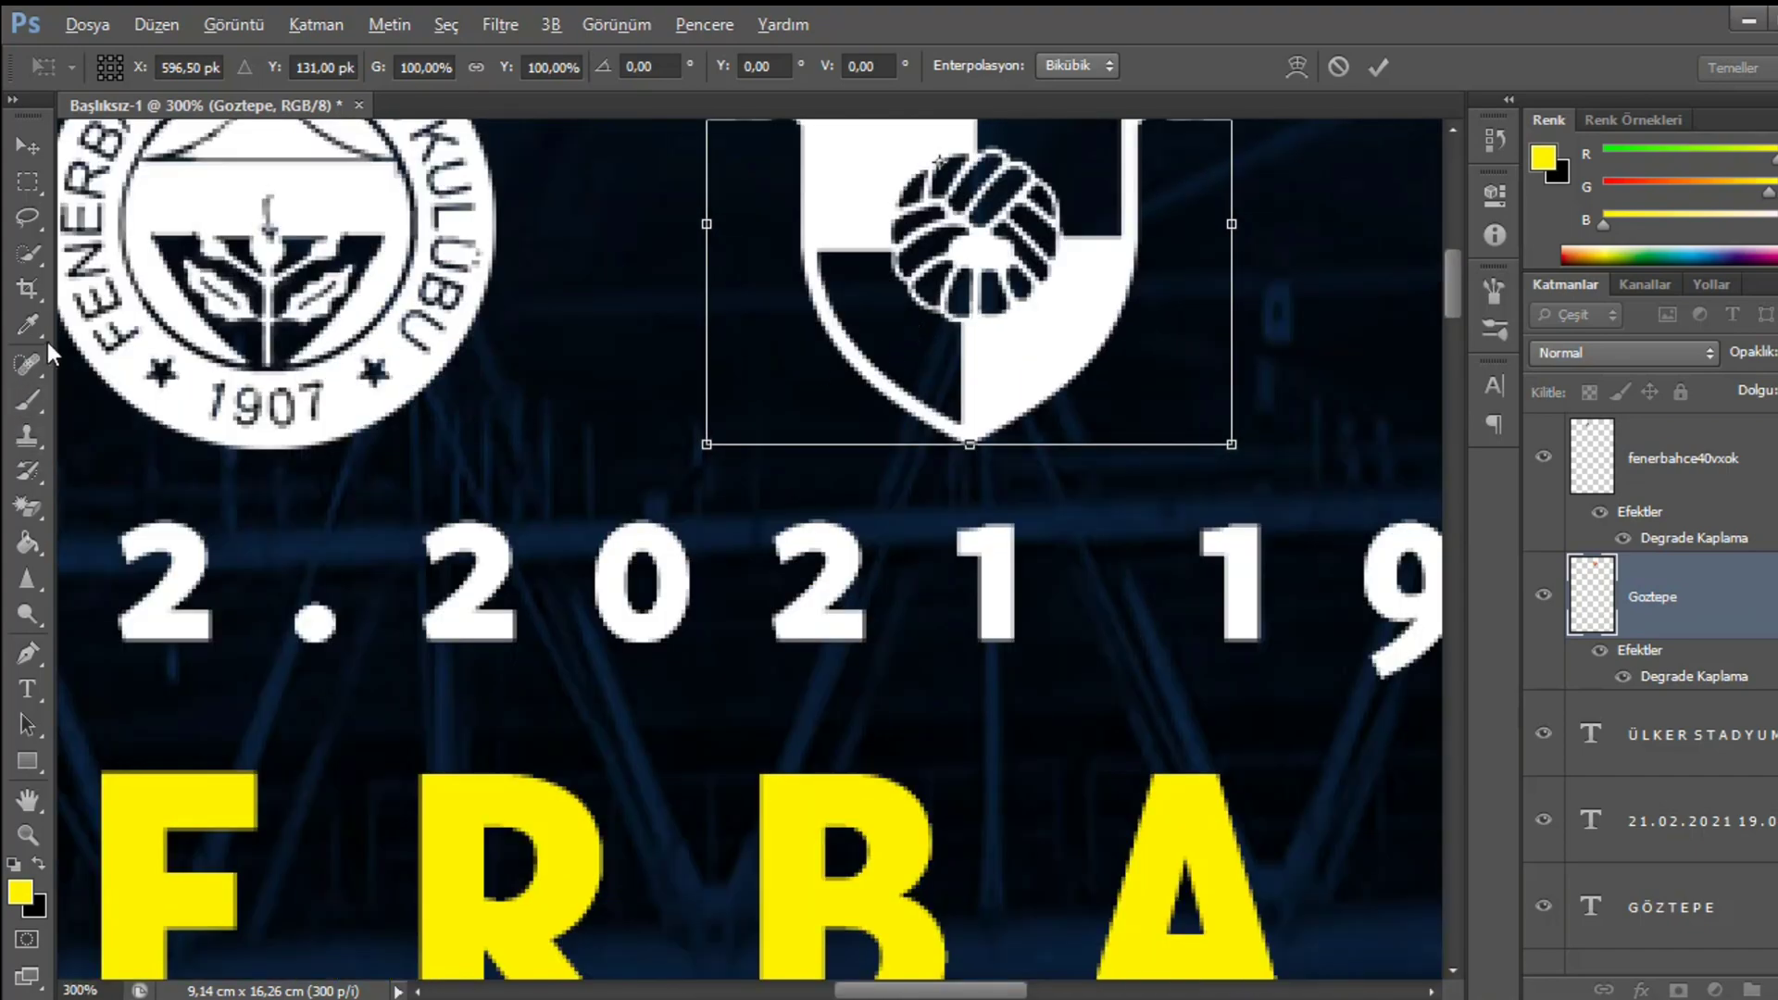
scroll(398, 479, "down", 1)
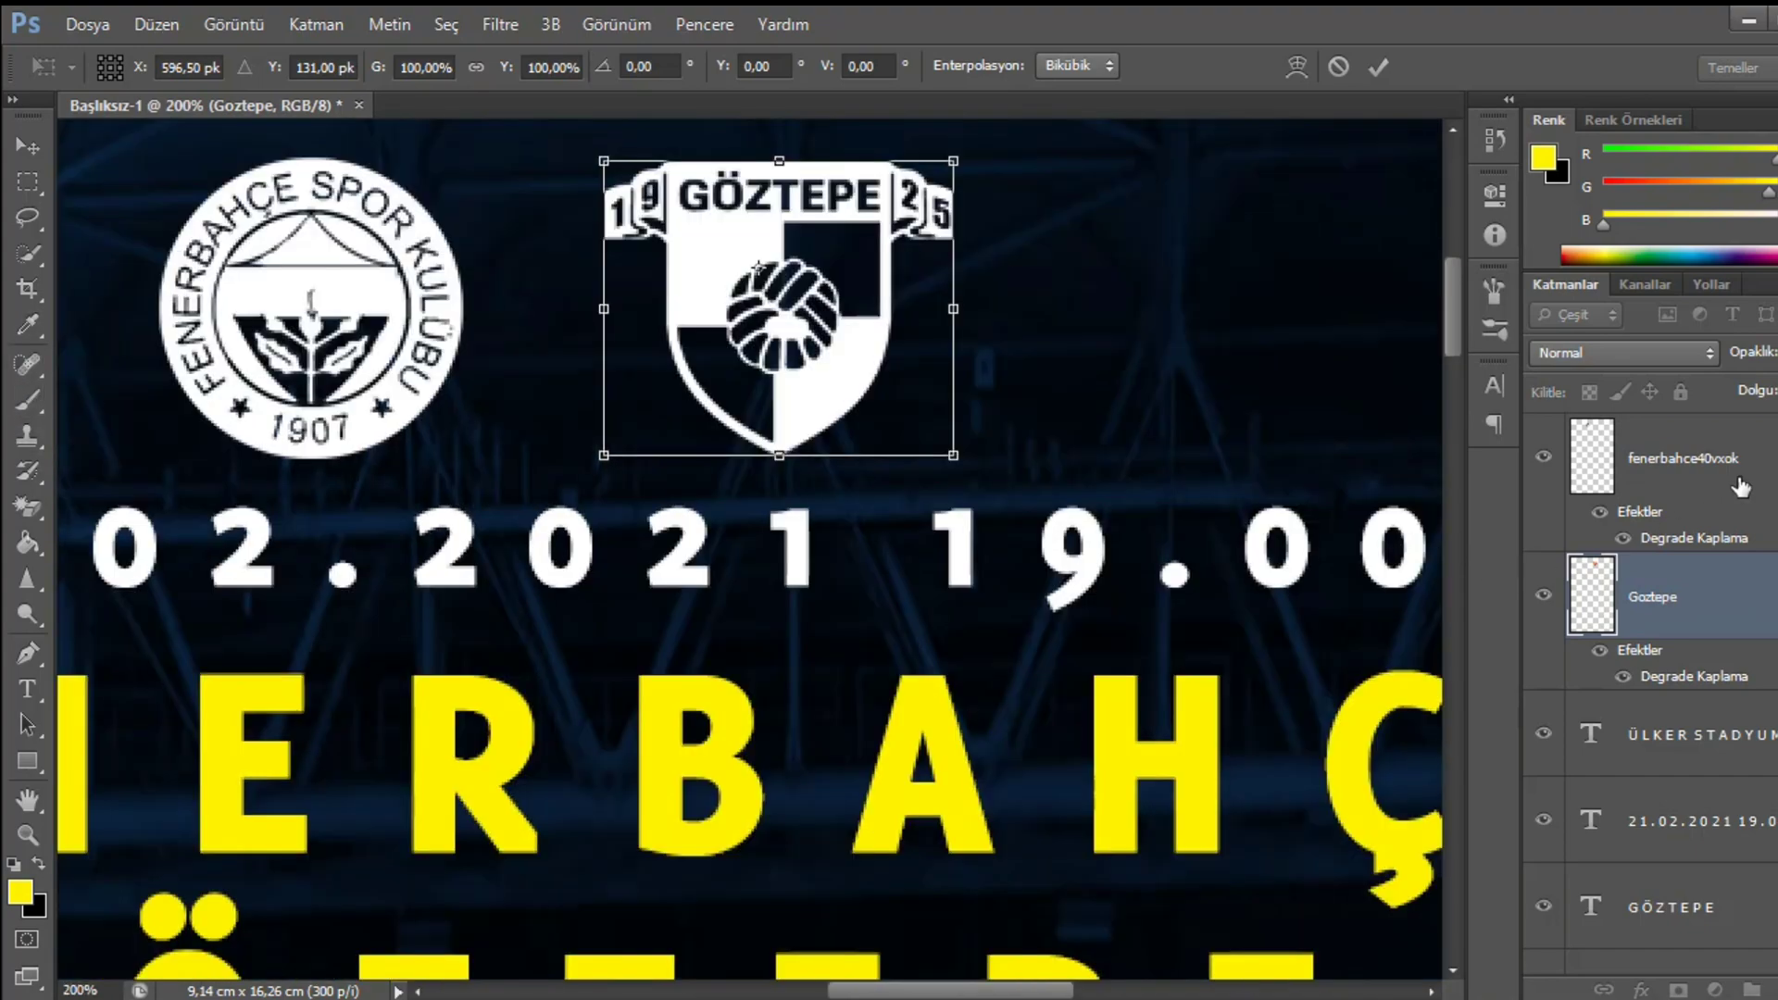
scroll(107, 378, "up", 2)
left_click_drag(760, 437, 646, 424)
key("Return")
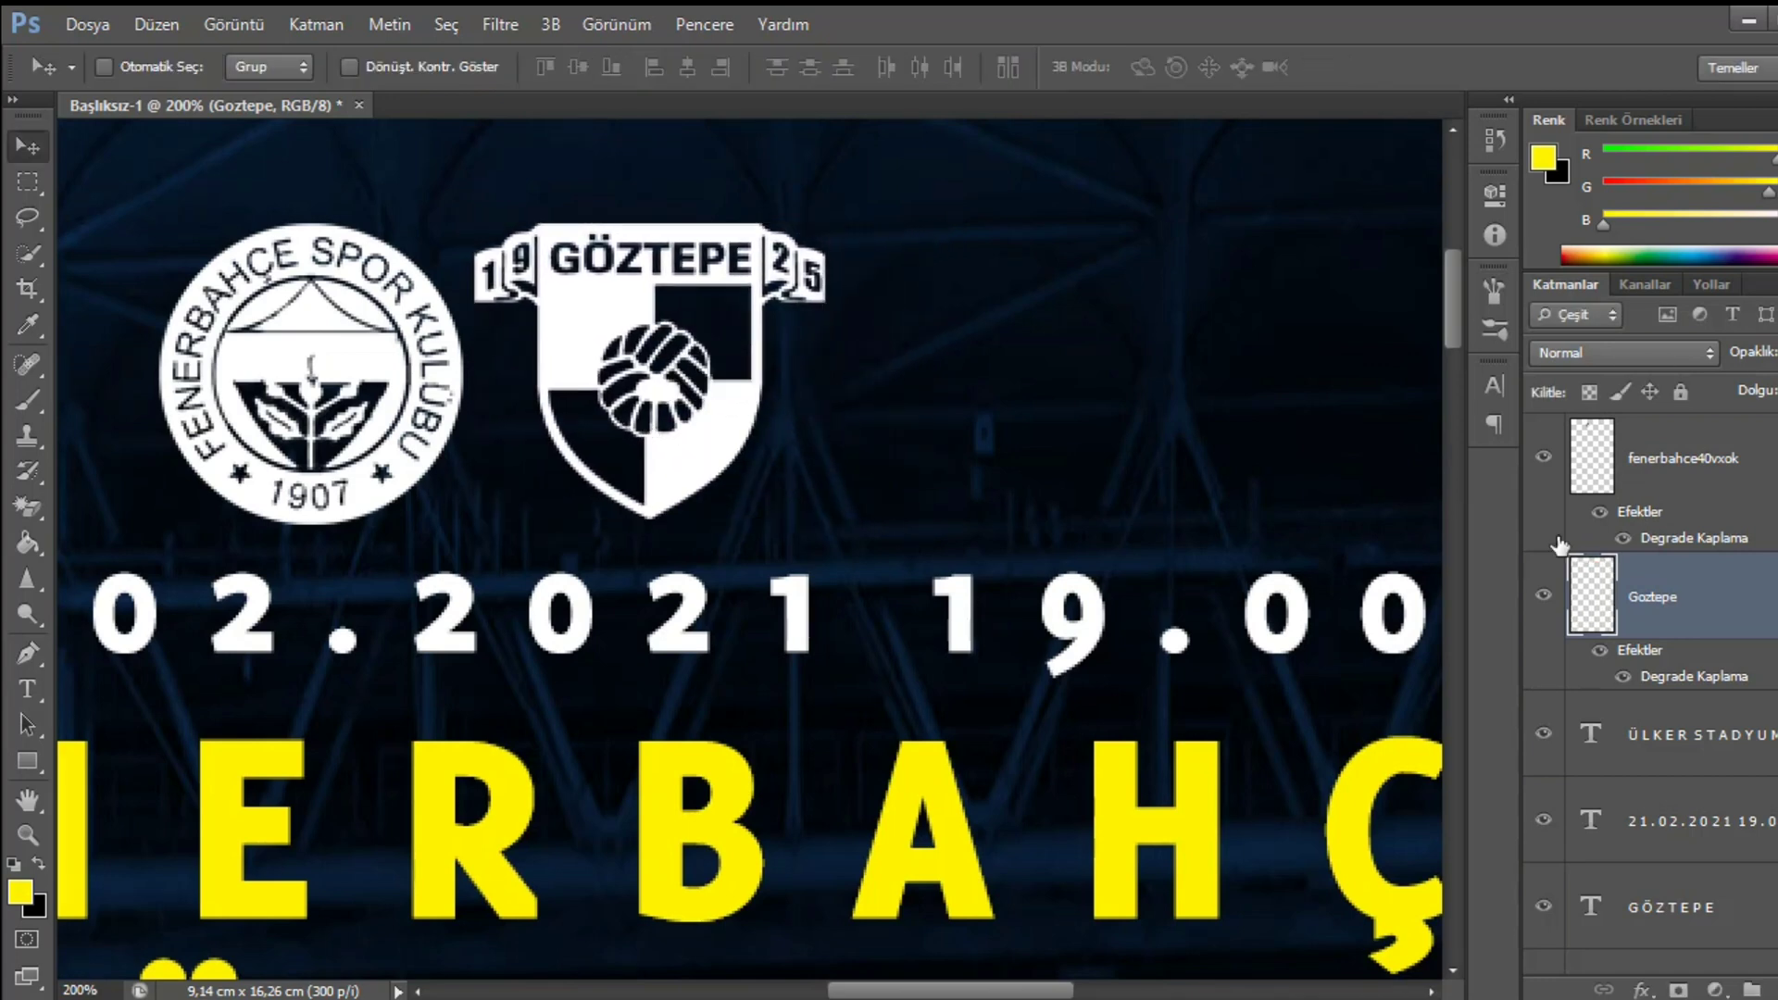
- Merge the fenerbahce40vxok and Goztepe crest layers into one layer
left_click(1685, 460, "ctrl")
right_click(1685, 460)
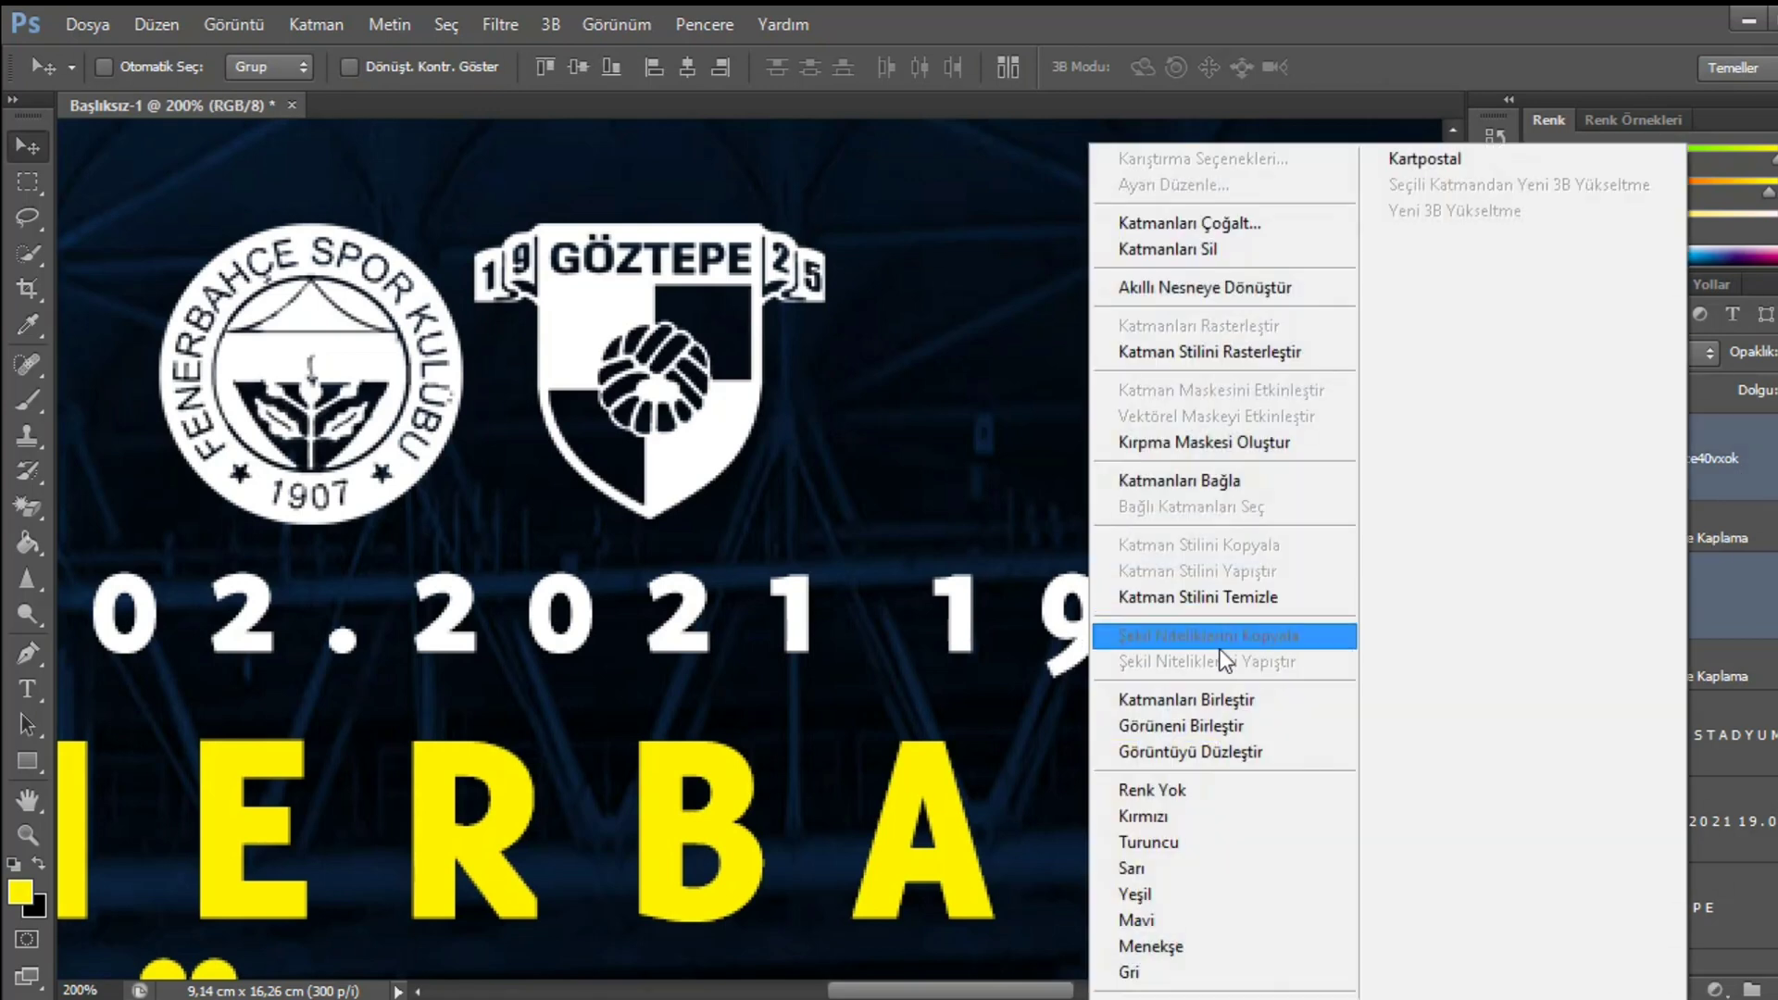
left_click(1204, 700)
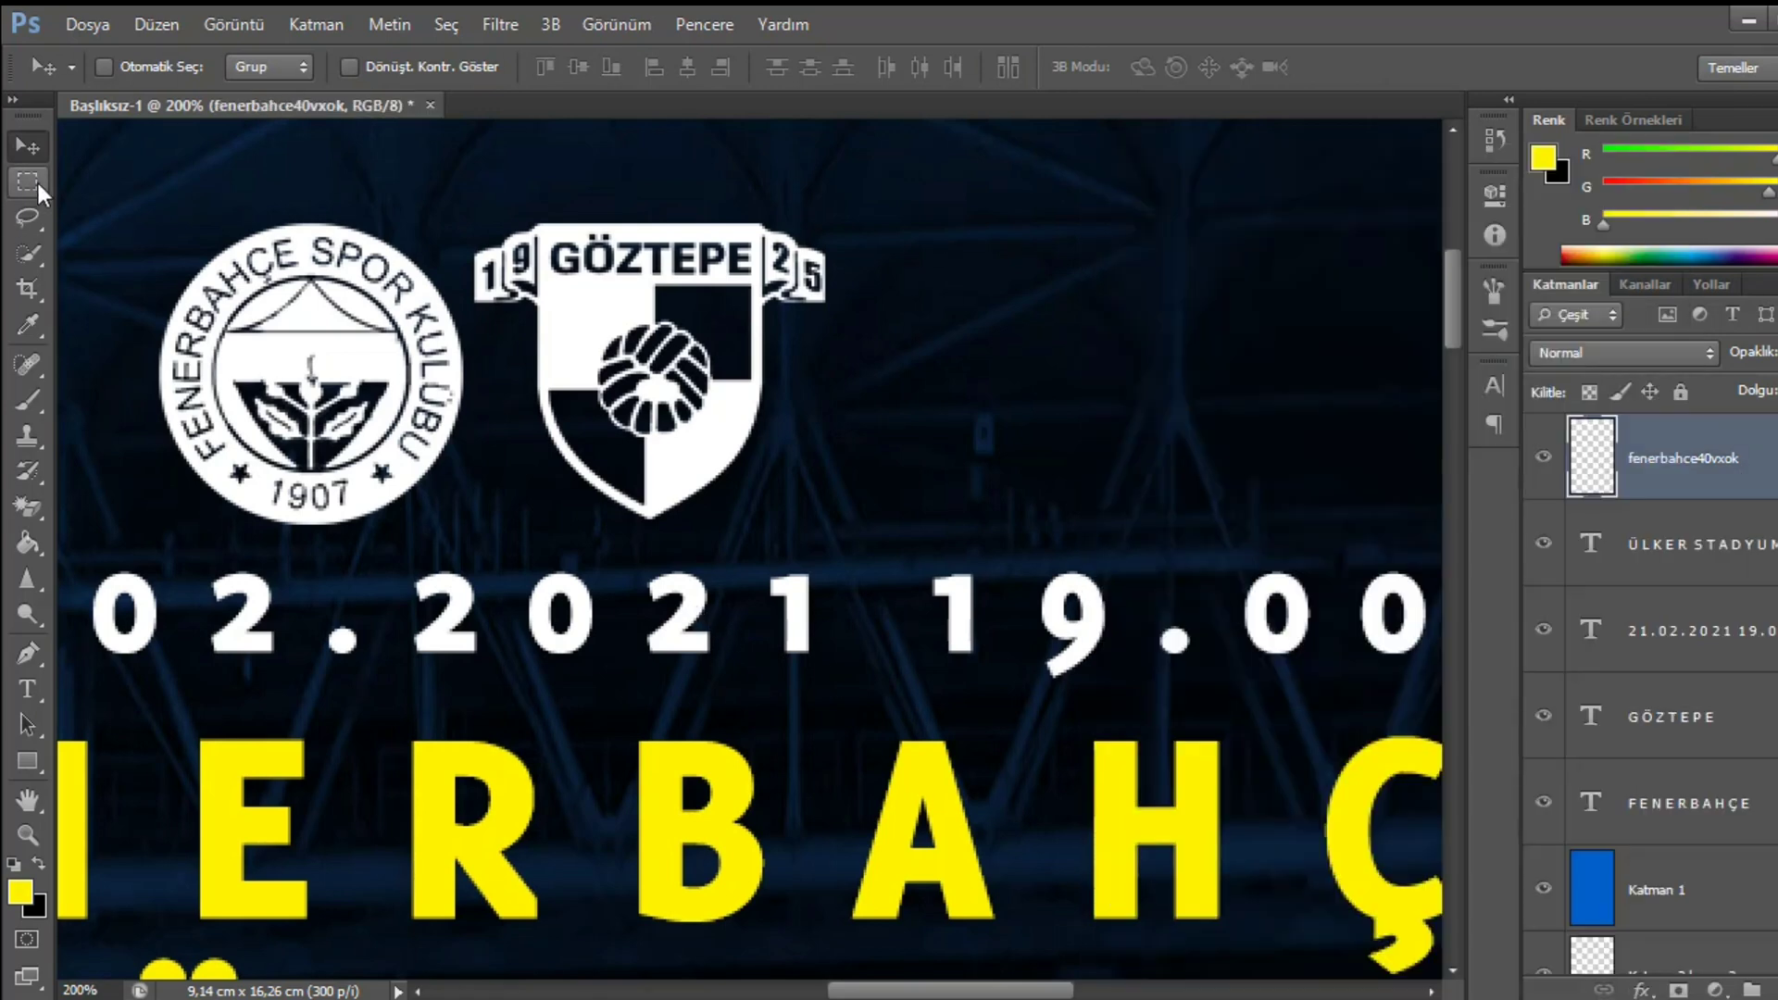
- Centre the merged crests horizontally on the full canvas above the date line, and remove the selection
left_click(688, 66)
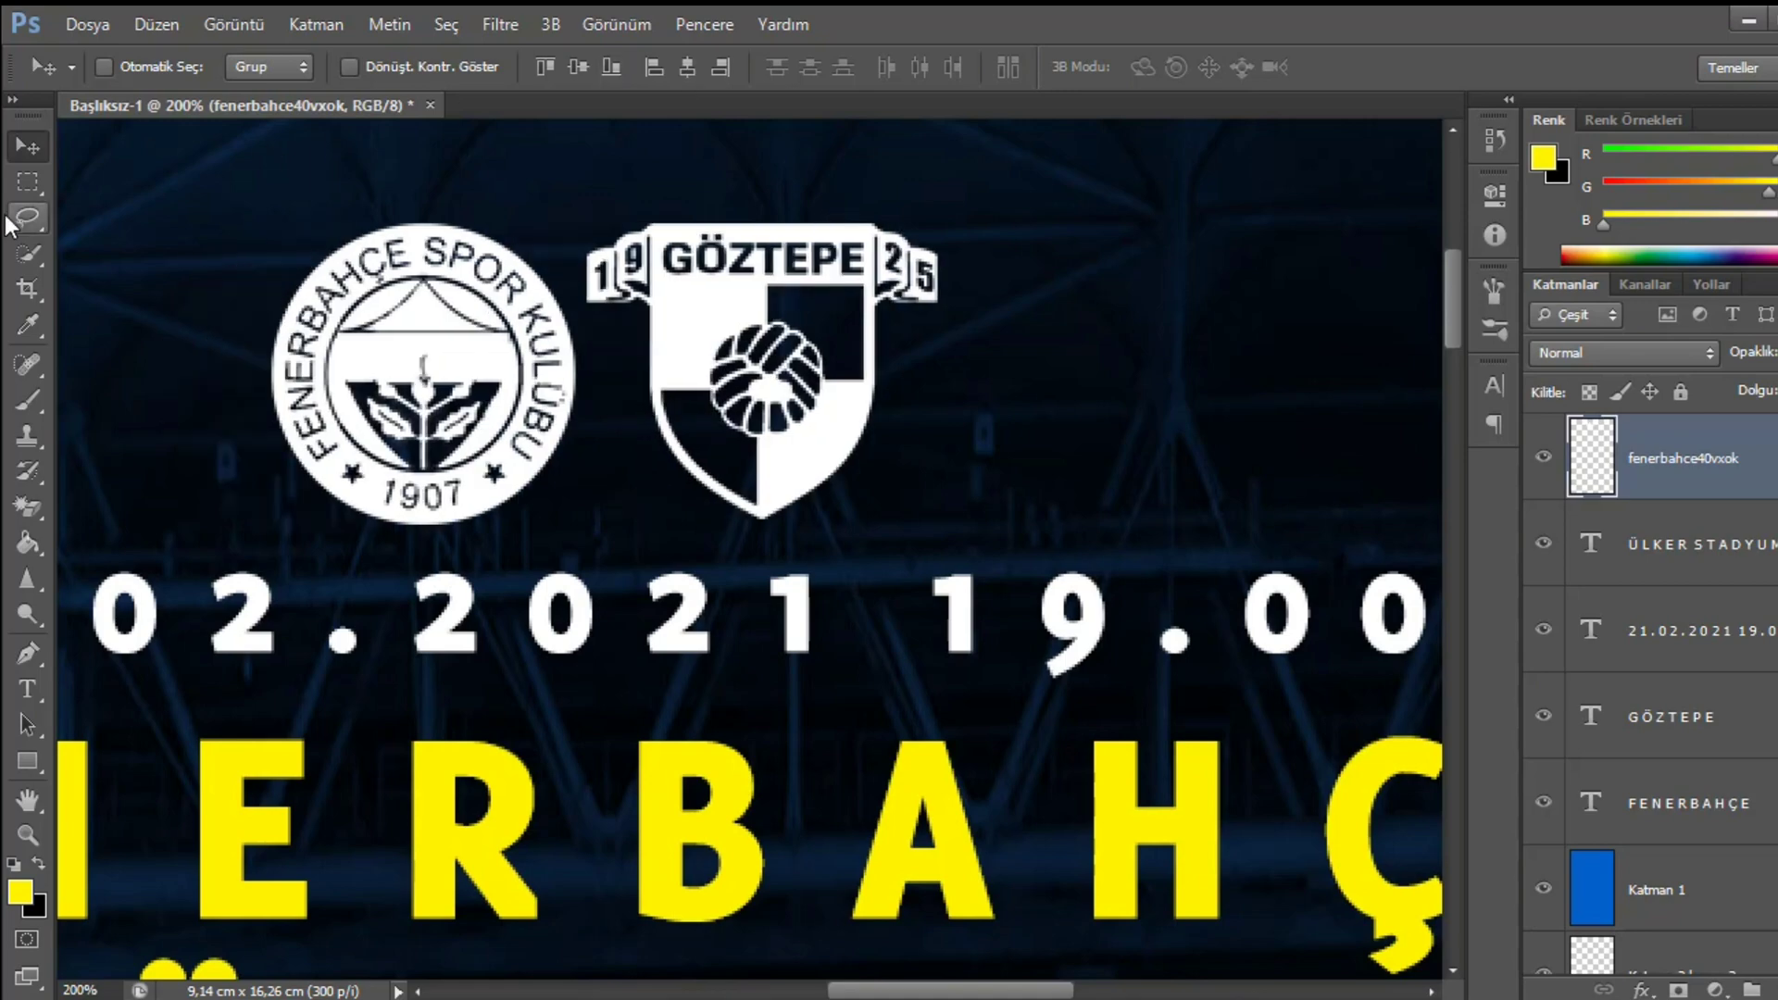
left_click(28, 218)
right_click(535, 400)
left_click(602, 415)
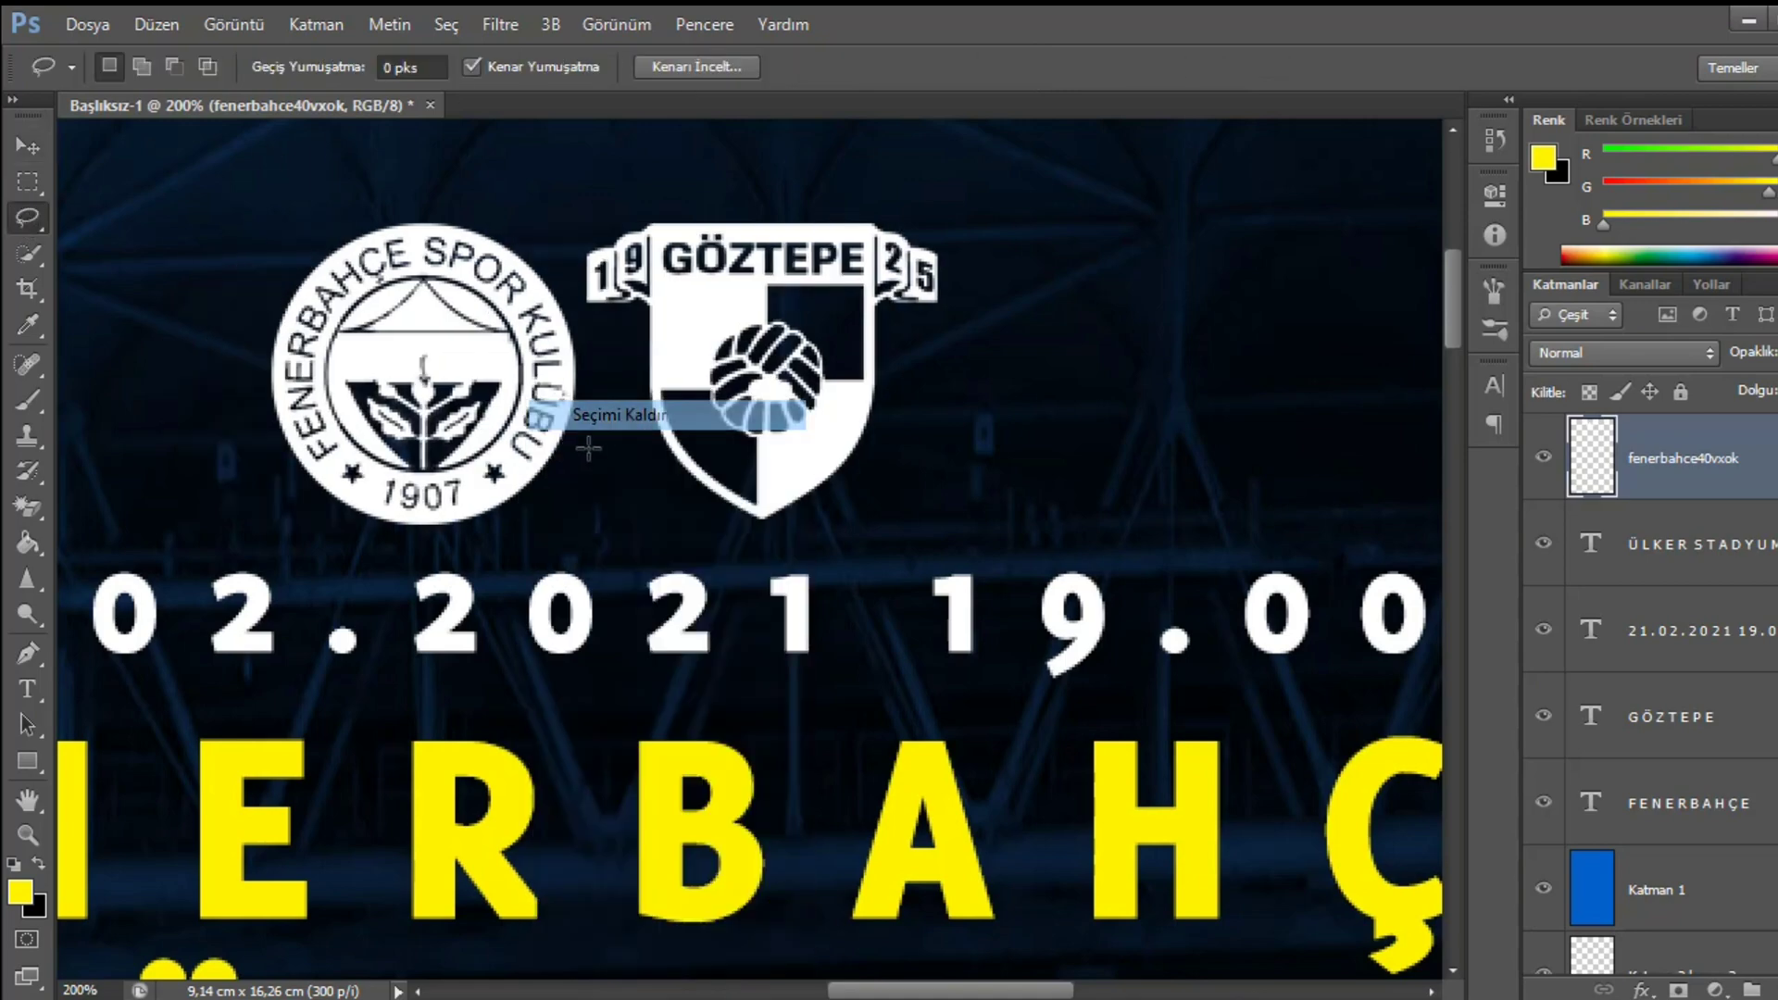
key("ctrl+minus")
key("ctrl+minus")
key("ctrl+minus")
key("ctrl+minus")
key("ctrl+minus")
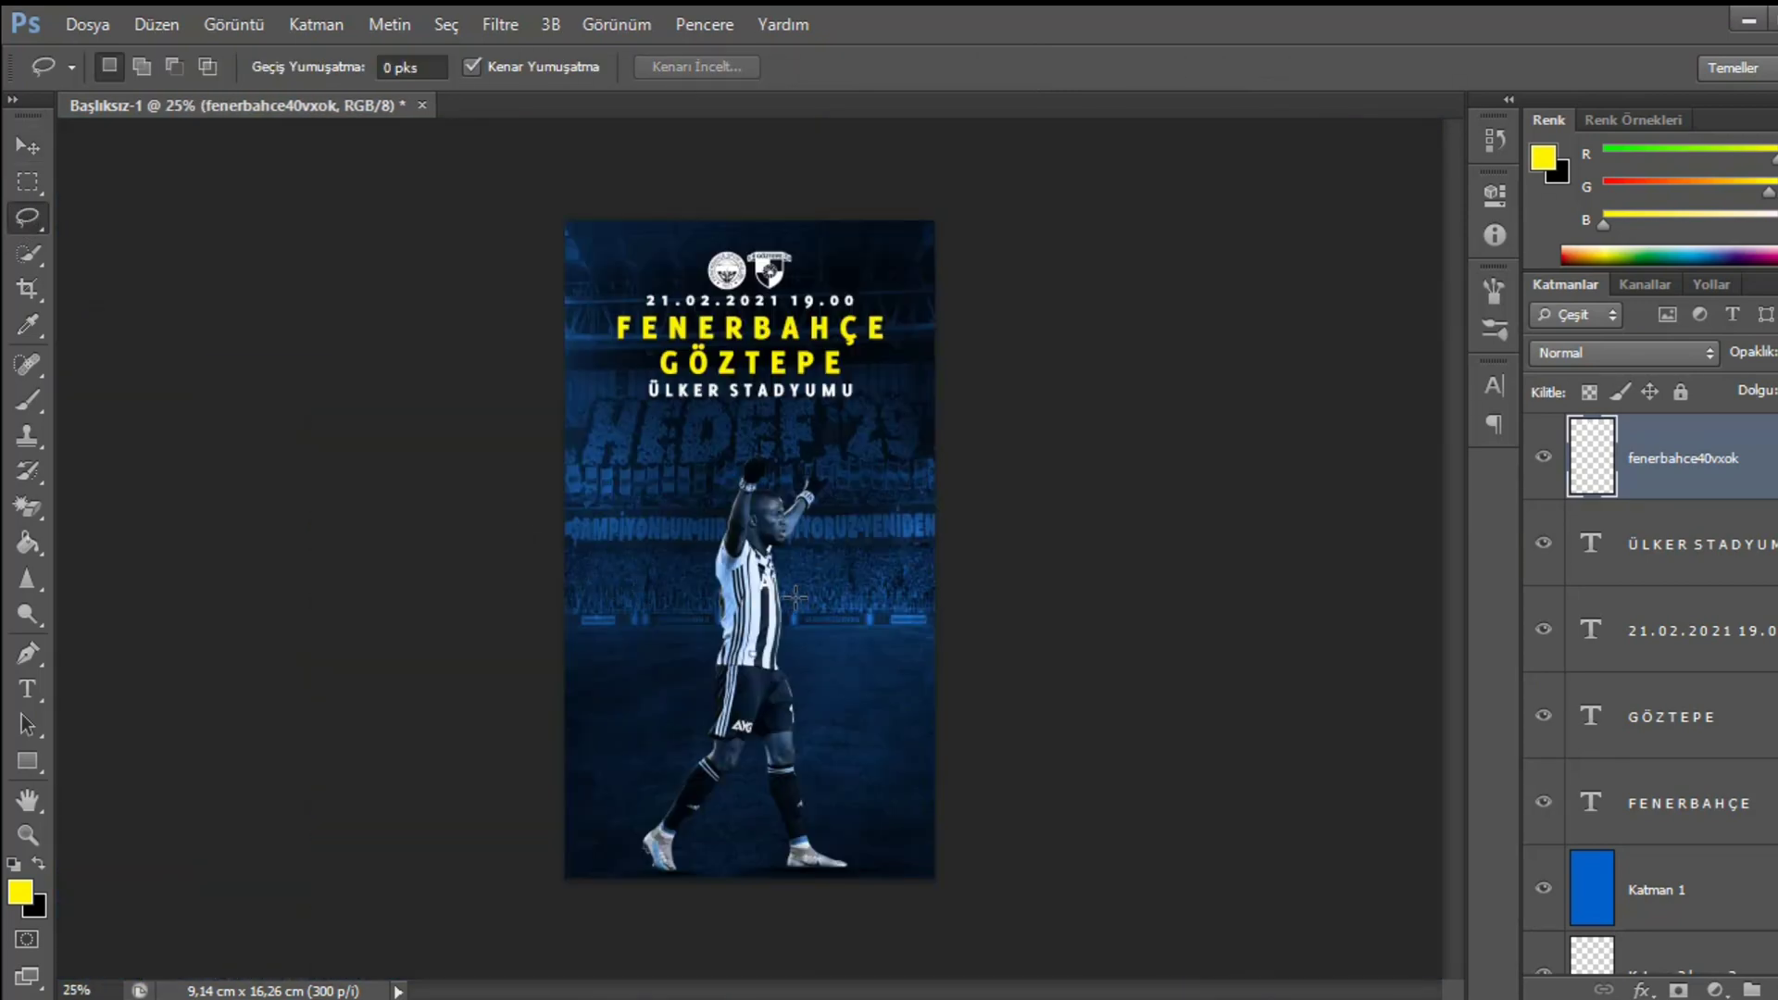